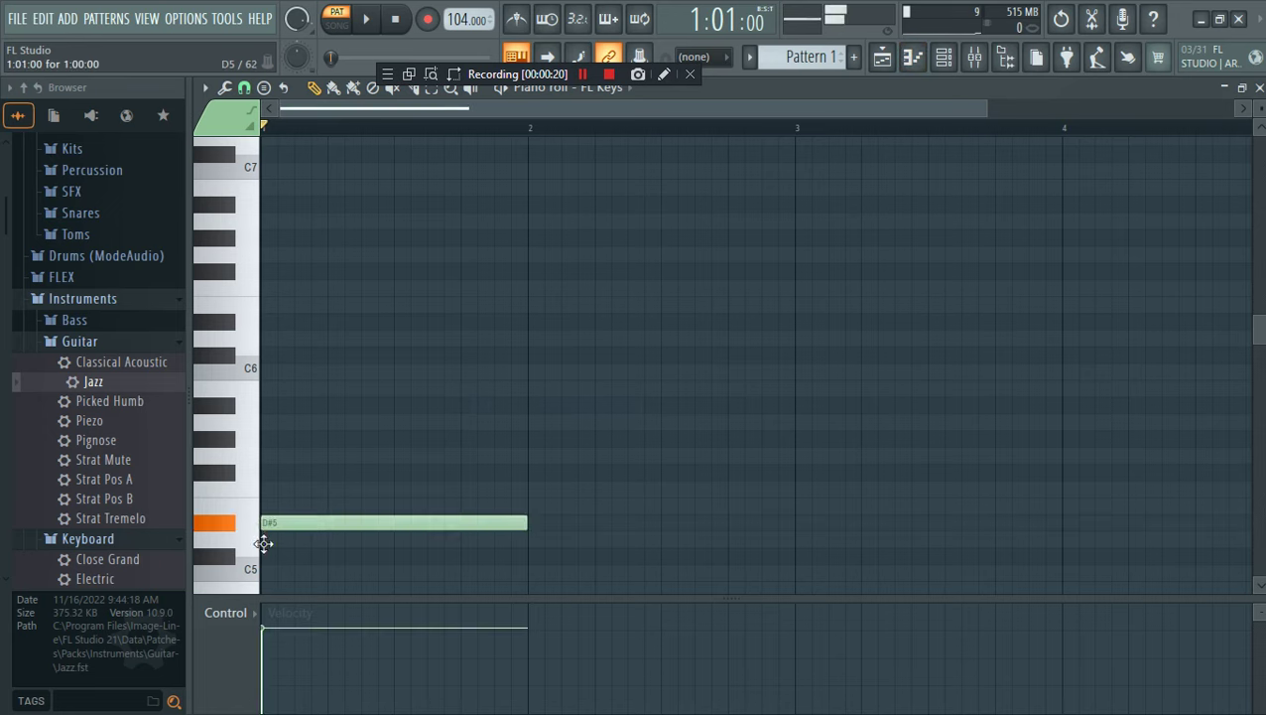
Stack the notes G4, H4 and D5 into a one-bar chord at the start of bar 1 and audition it
left_click_drag(263, 543, 255, 569)
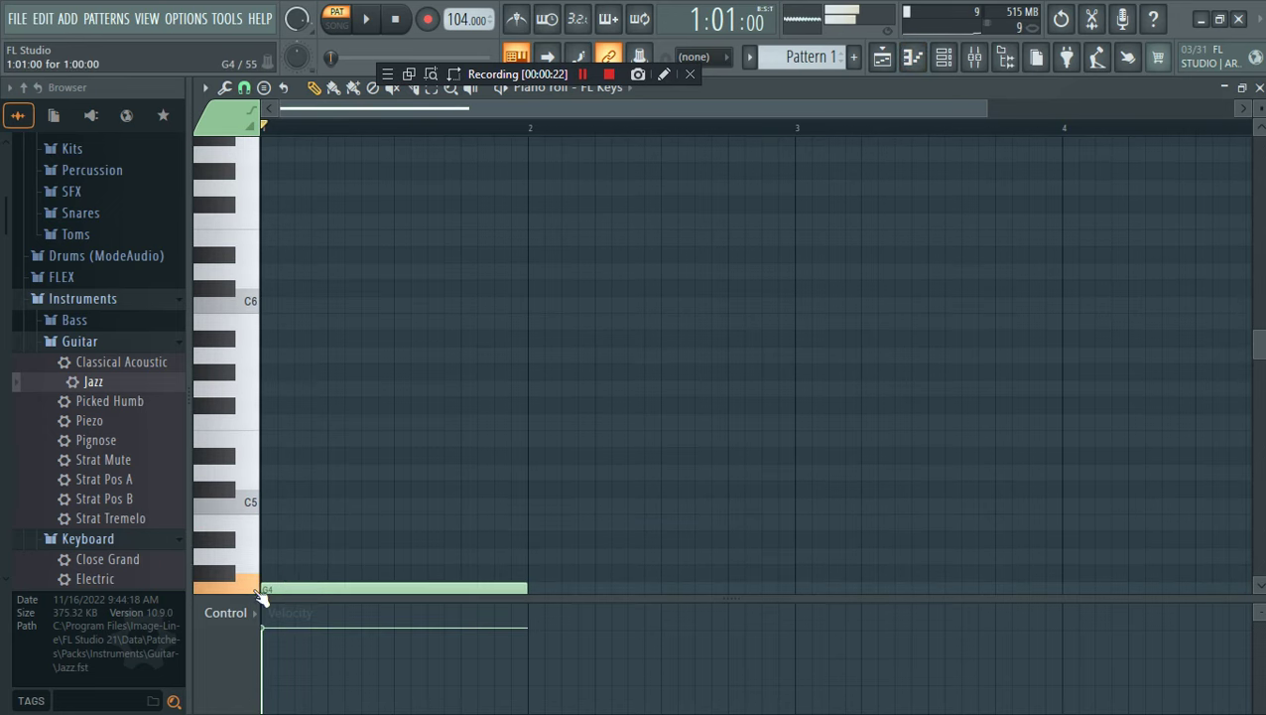
scroll(330, 472, "up", 3)
key("space")
left_click_drag(256, 428, 256, 413)
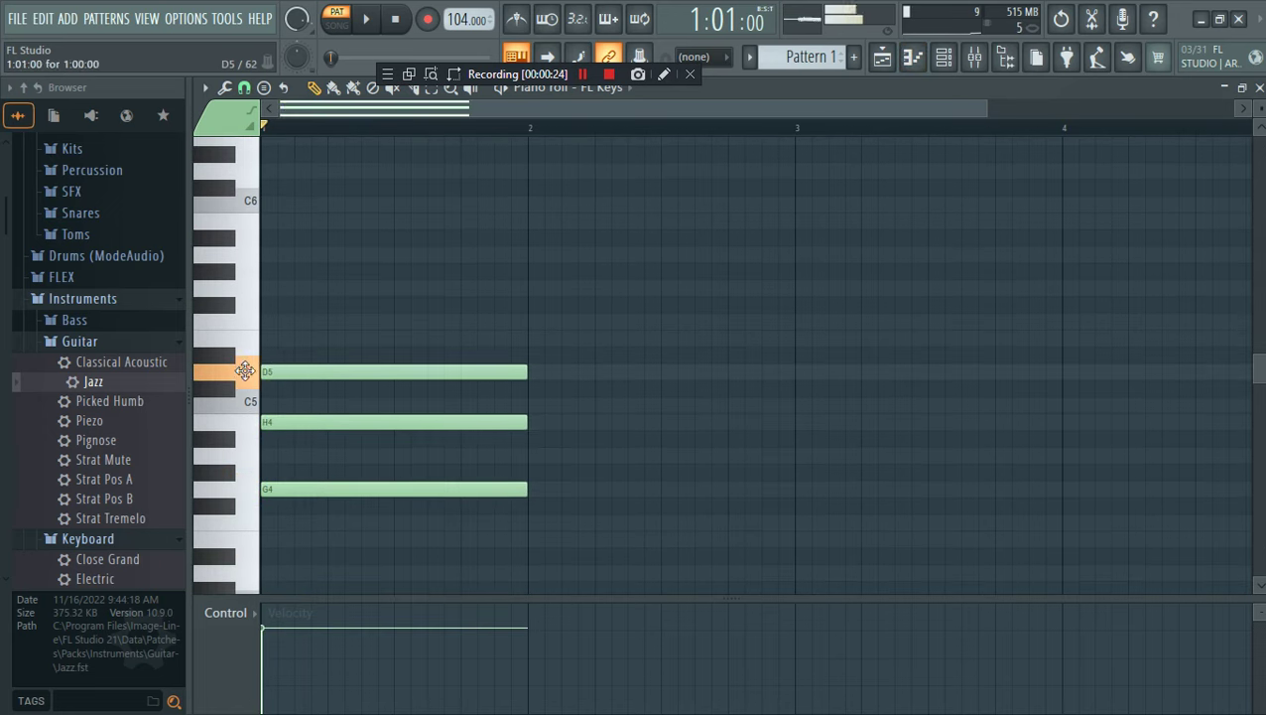
Shorten the G4, H4 and D5 chord to half a bar, repeat it in the second half of bar 1 and play it back
left_click_drag(447, 529, 528, 367)
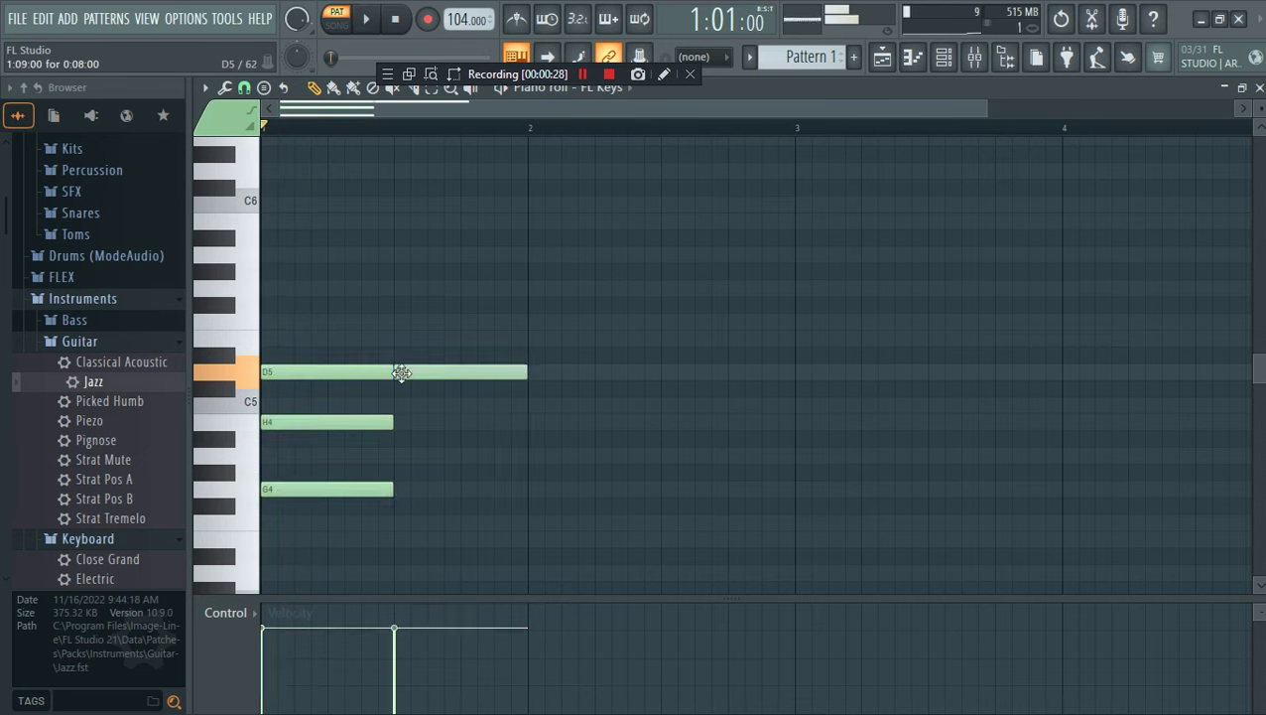
left_click(406, 425)
left_click(409, 488)
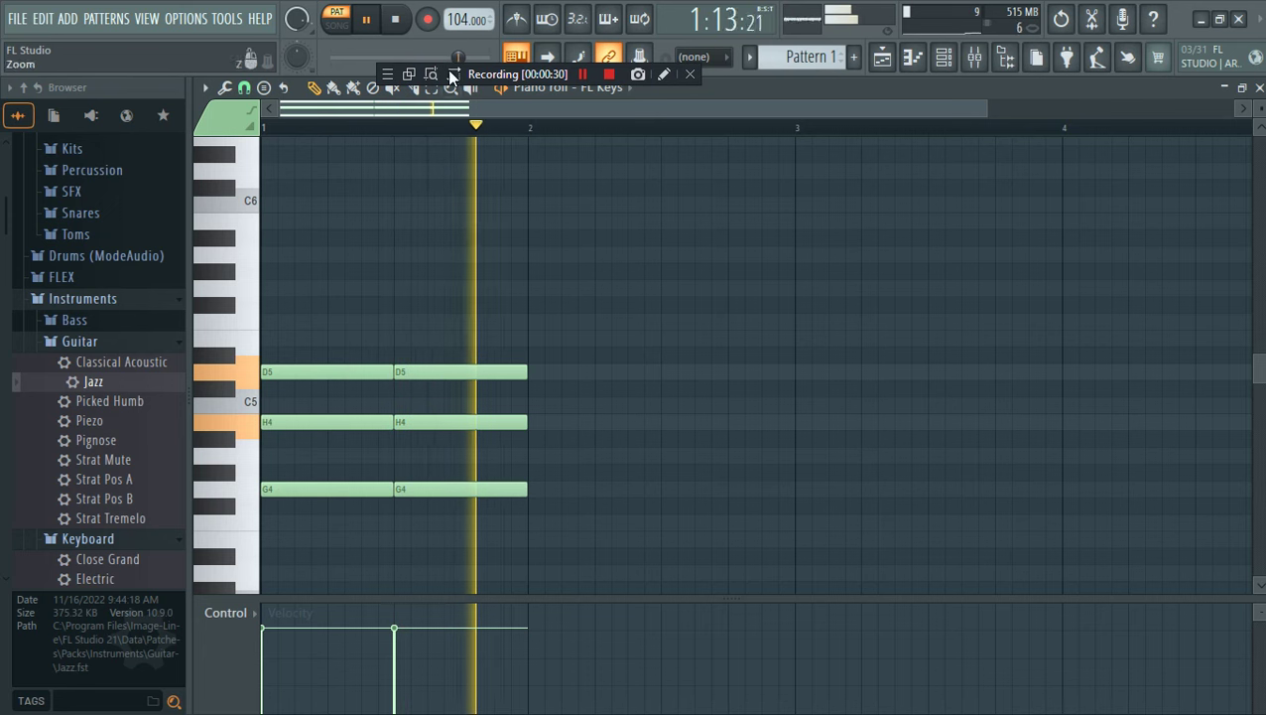
key("space")
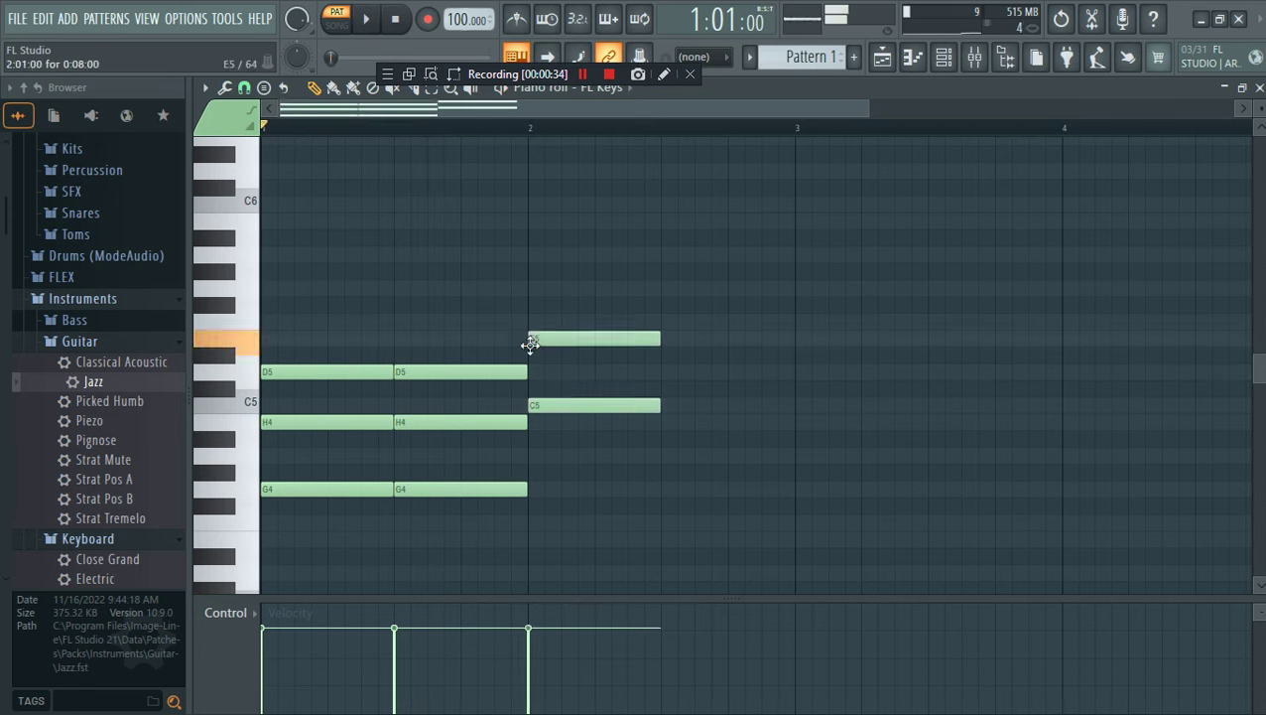
Fill bar 2 with two half-bar chords: A4, C5 and E5, followed by D4, F#4 and A4
left_click(535, 460)
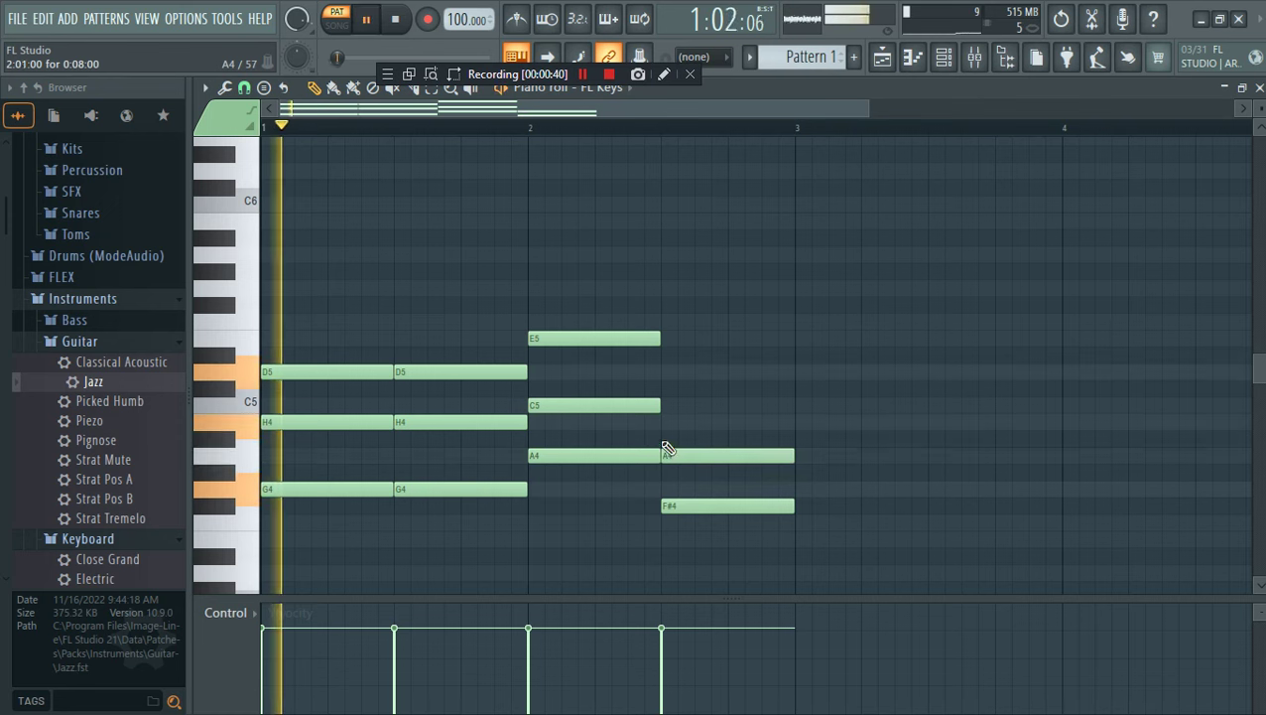
left_click_drag(680, 407, 664, 402)
right_click(727, 409)
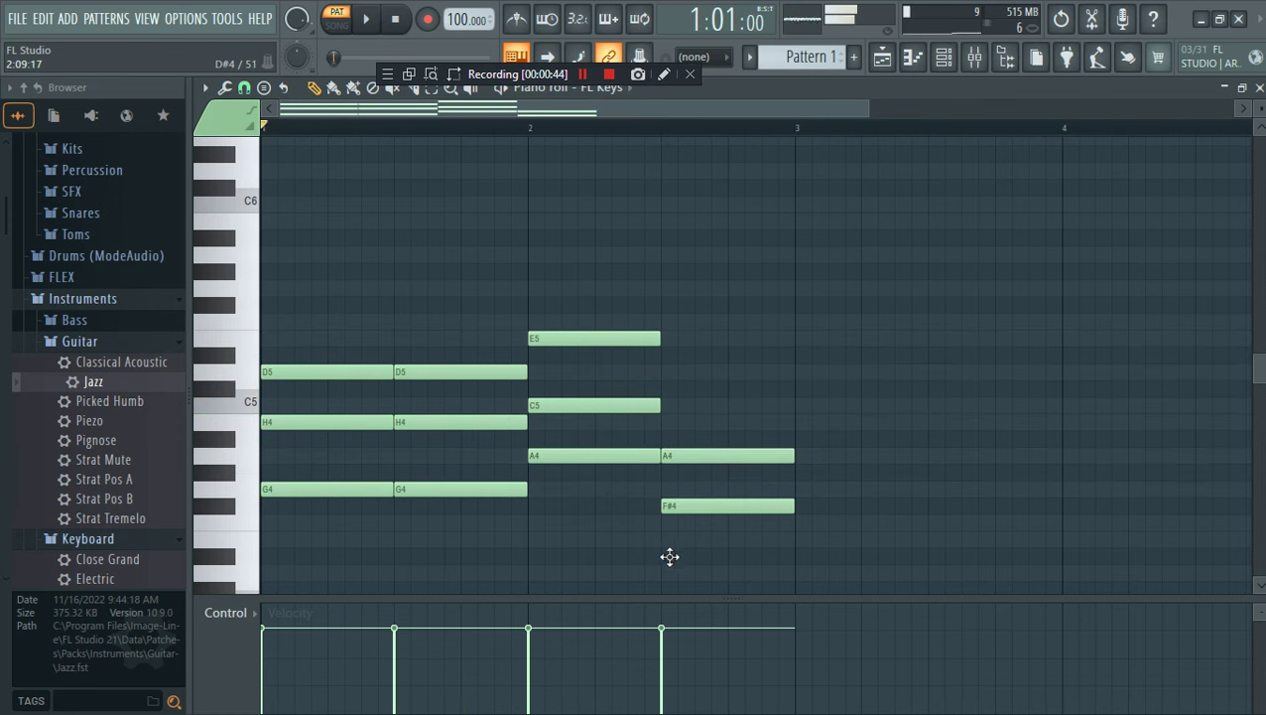
key("space")
scroll(893, 490, "down", 4)
Duplicate the two-bar chord progression into bars 3 and 4
left_click_drag(893, 489, 842, 218)
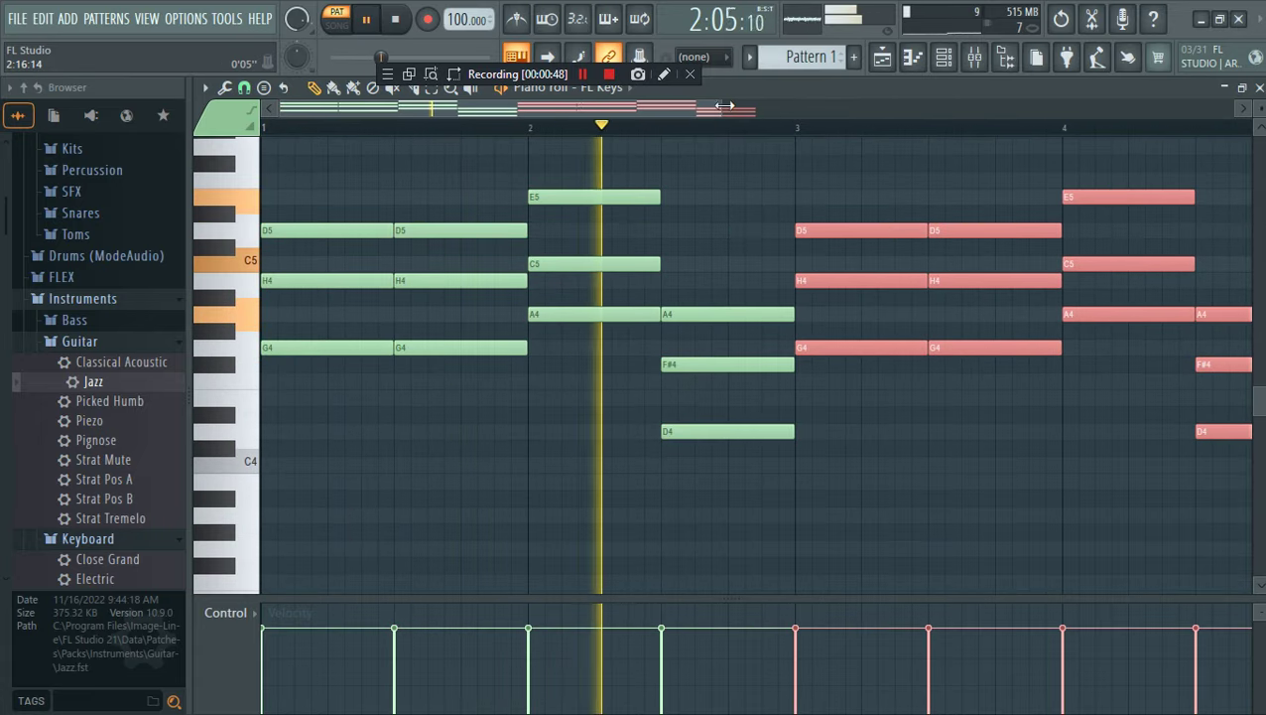
left_click_drag(936, 109, 1103, 136)
left_click(922, 302)
right_click(926, 301)
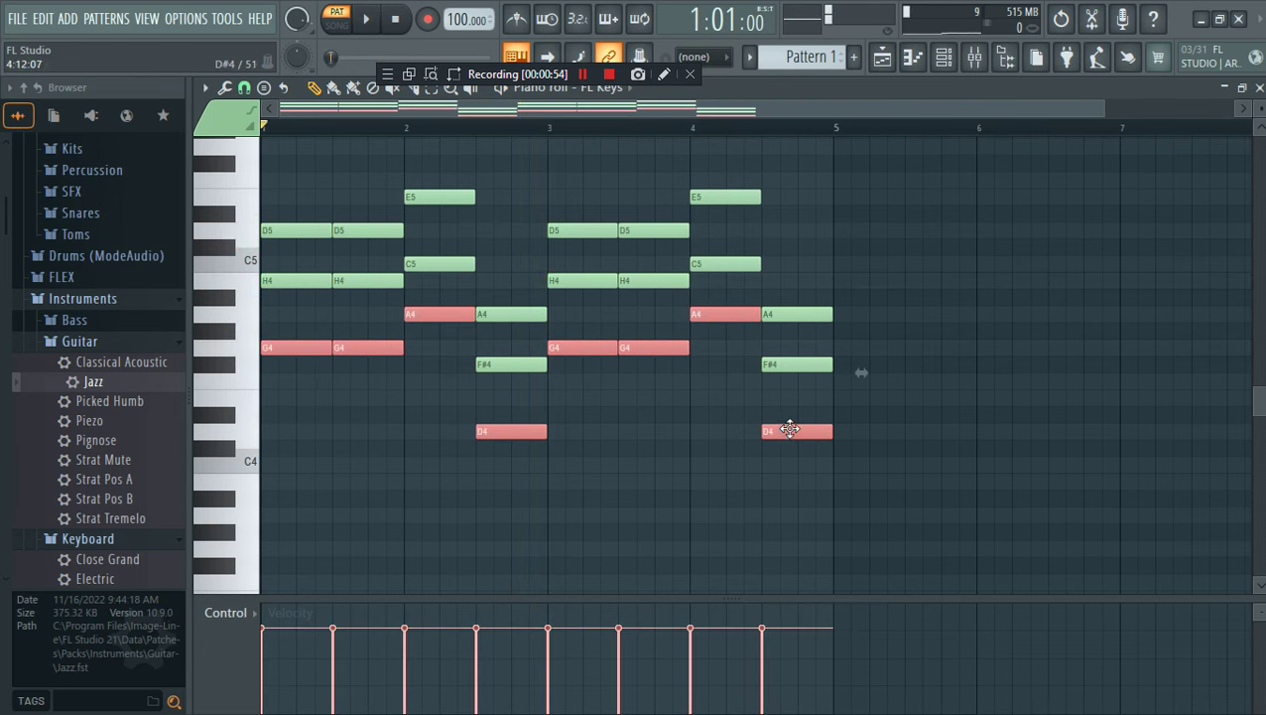
Copy the selected lowest note of every chord one octave down as a bass line and play the pattern
left_click_drag(810, 437, 783, 438)
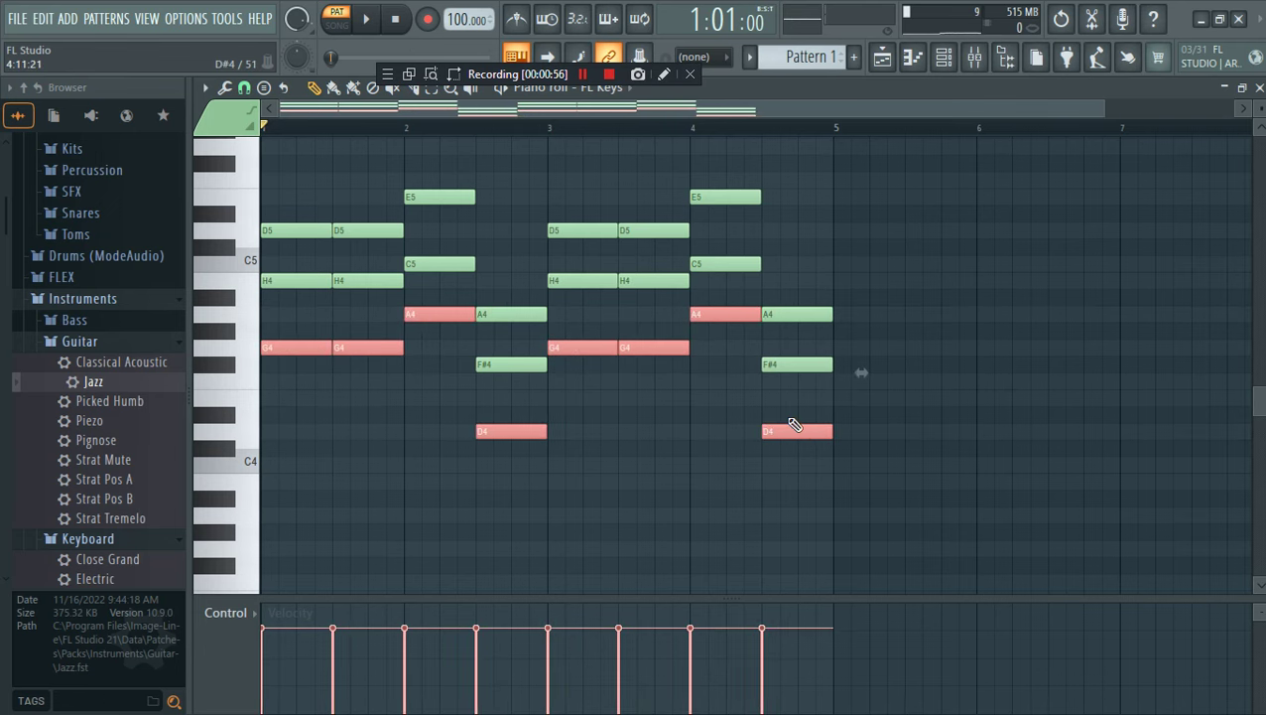
key("ctrl+Down")
key("space")
Replace the FL Keys channel's instrument with Morphine
left_click(944, 56)
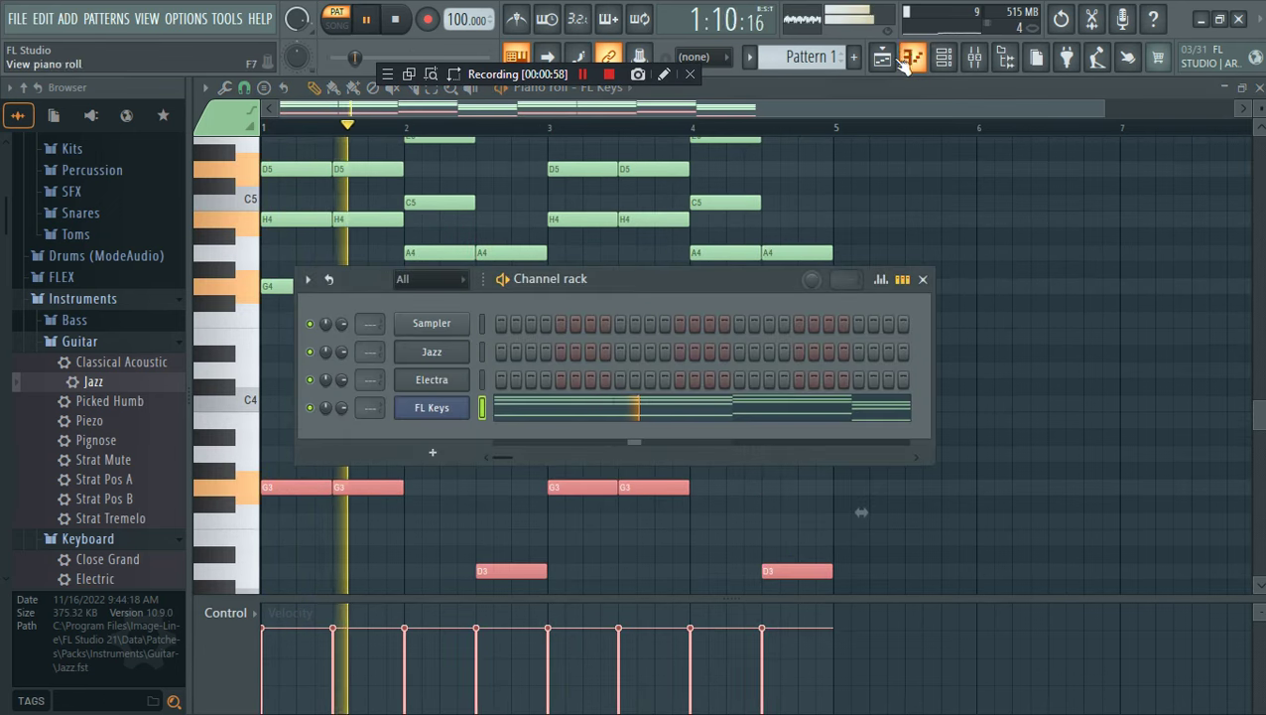
left_click(856, 109)
scroll(907, 220, "up", 3)
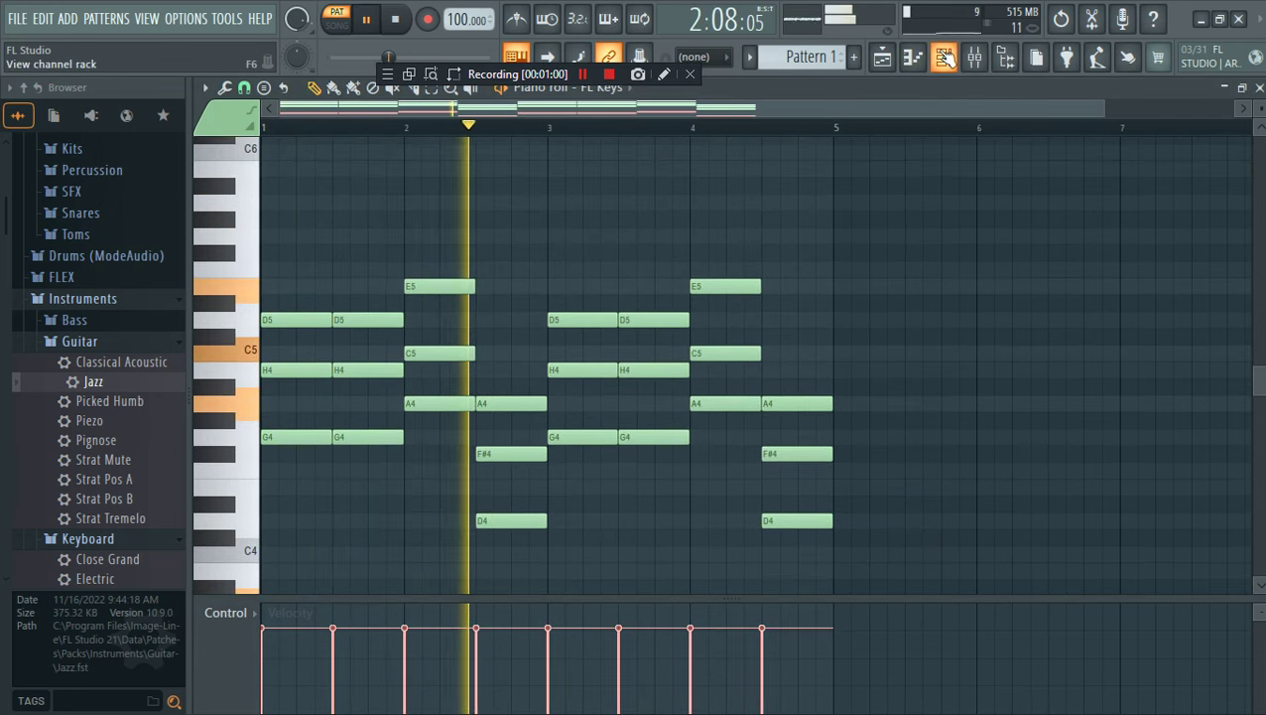
left_click(944, 56)
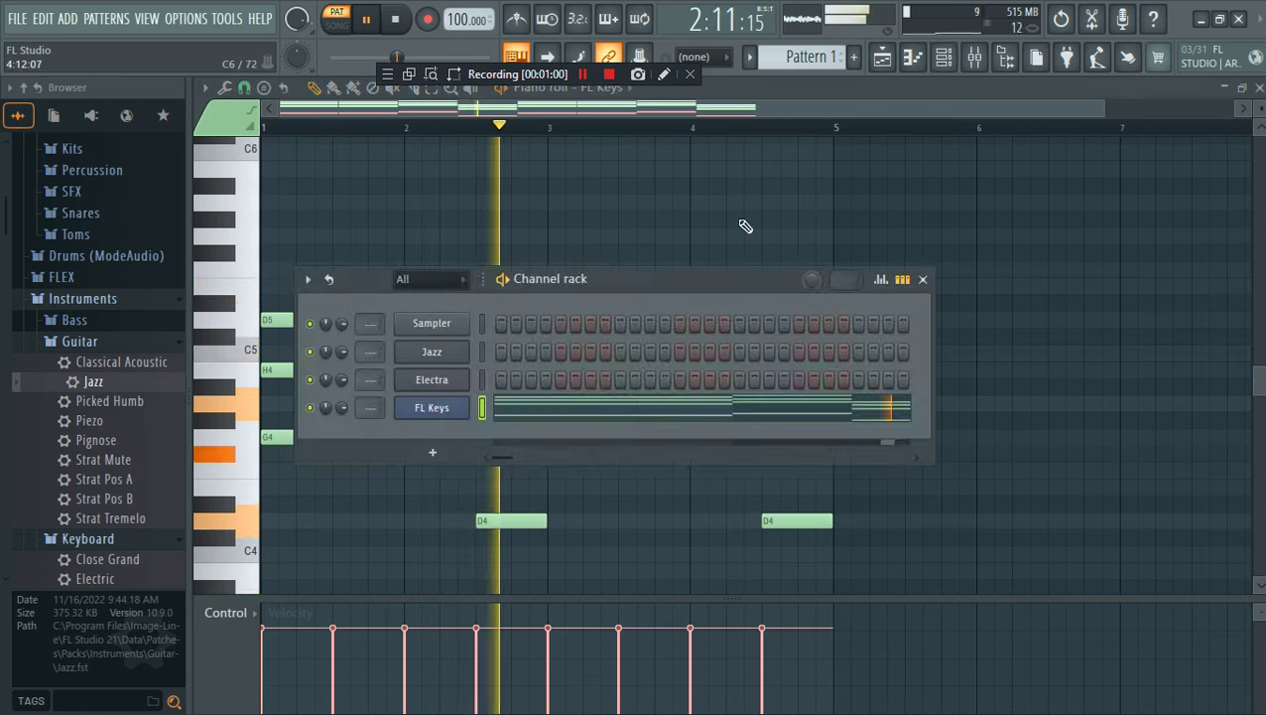
key("space")
right_click(441, 412)
mouse_move(606, 548)
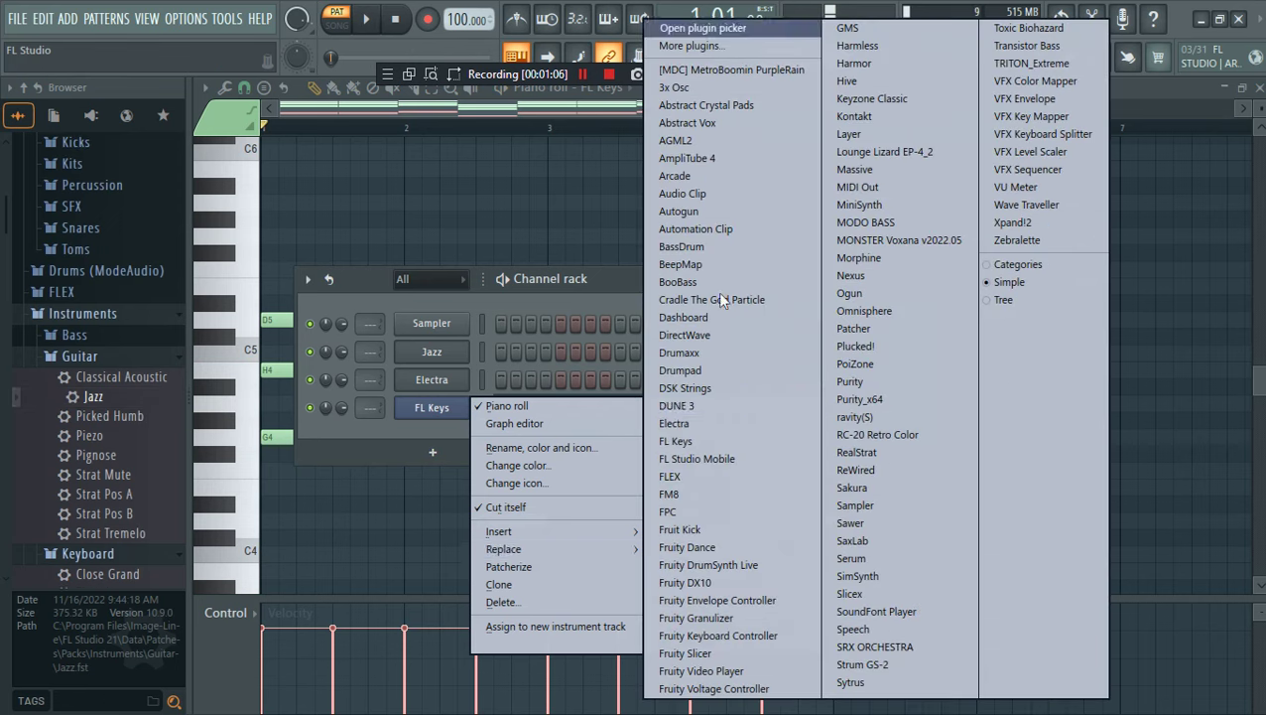
left_click(935, 264)
Audition presets from Morphine's Strings bank over the playing pattern, ending with STR Fender Strat NUC
left_click(487, 335)
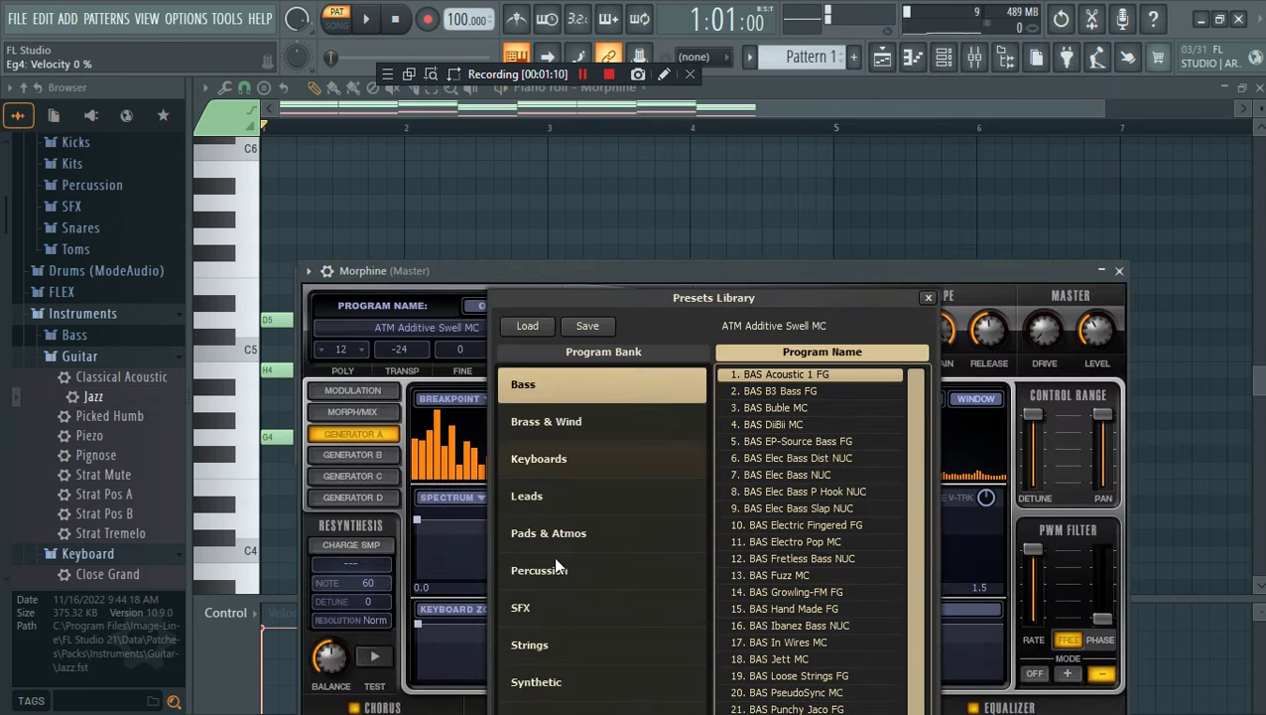
left_click(555, 643)
left_click(784, 526)
key("space")
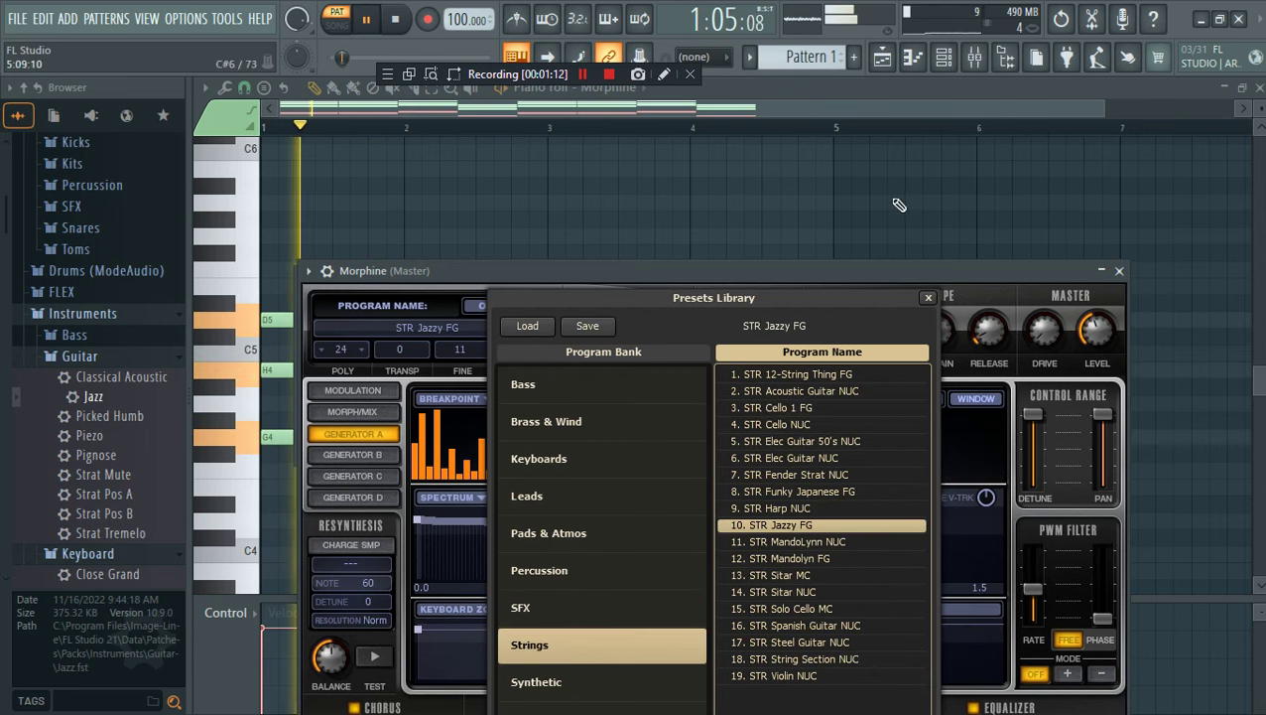
left_click(862, 413)
left_click(825, 443)
left_click(827, 473)
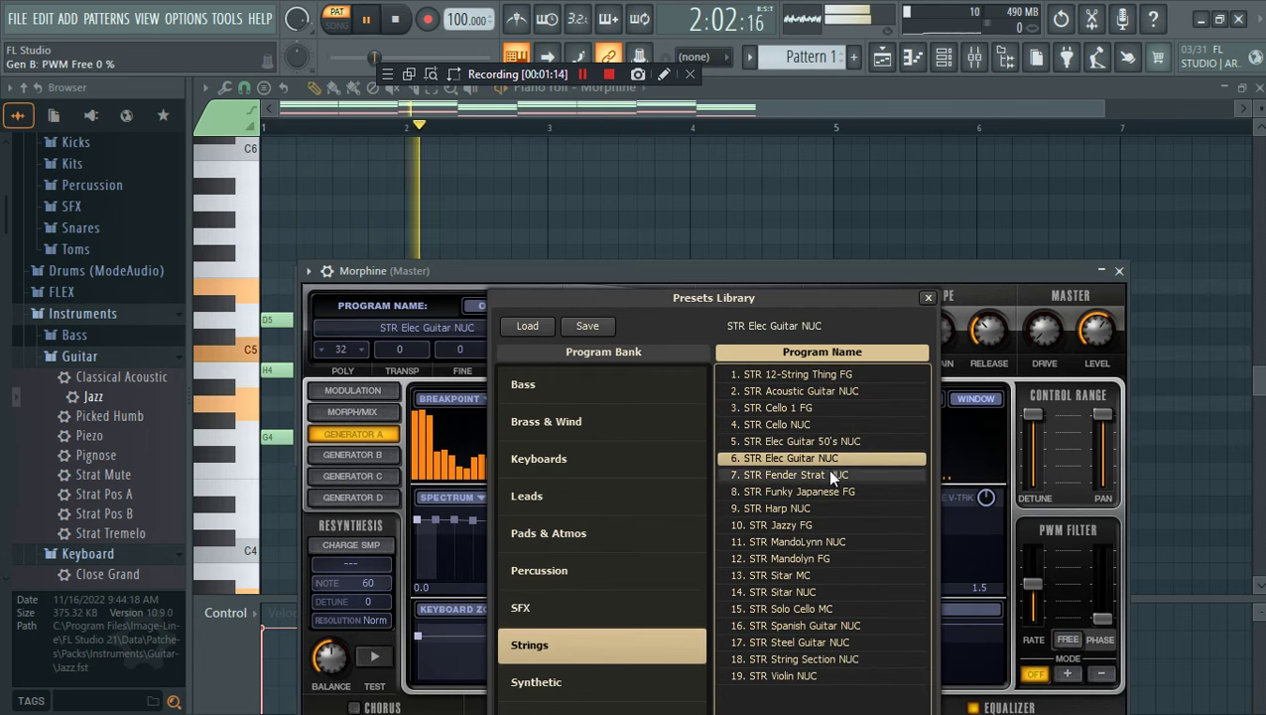
Stop playback and open the piano roll of the Jazz guitar channel
left_click(943, 57)
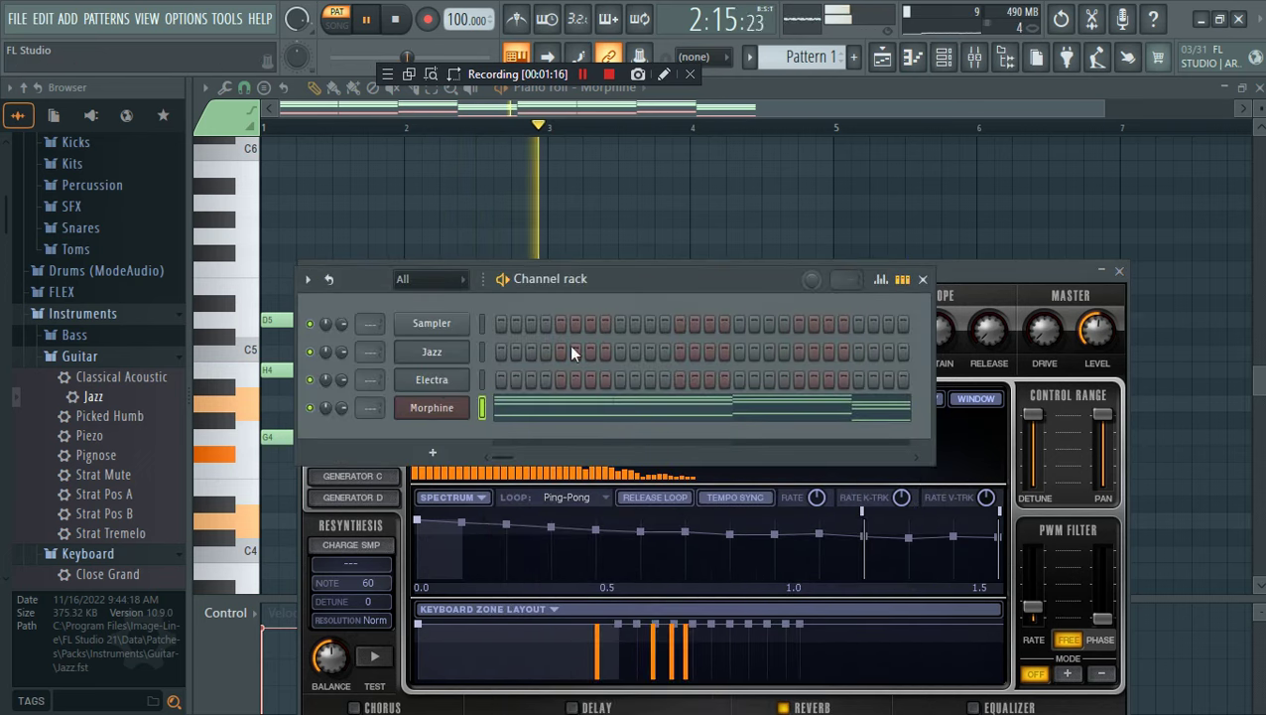
right_click(434, 354)
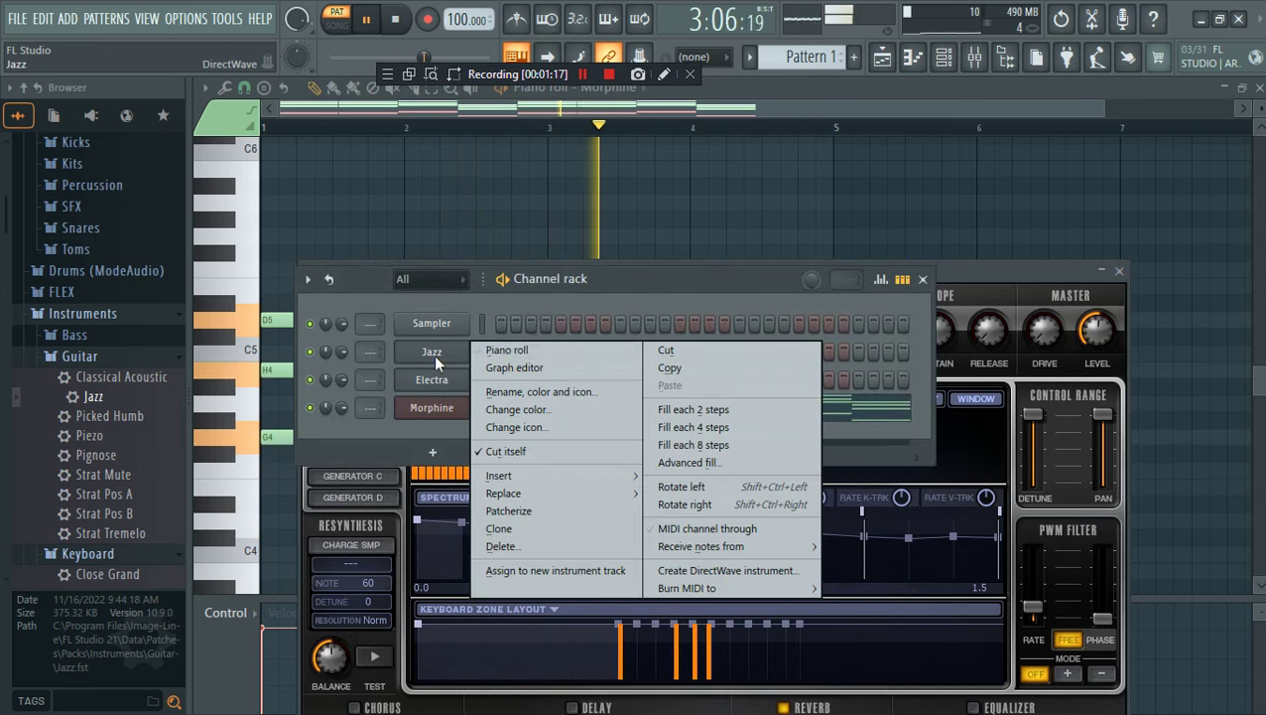
left_click(313, 330)
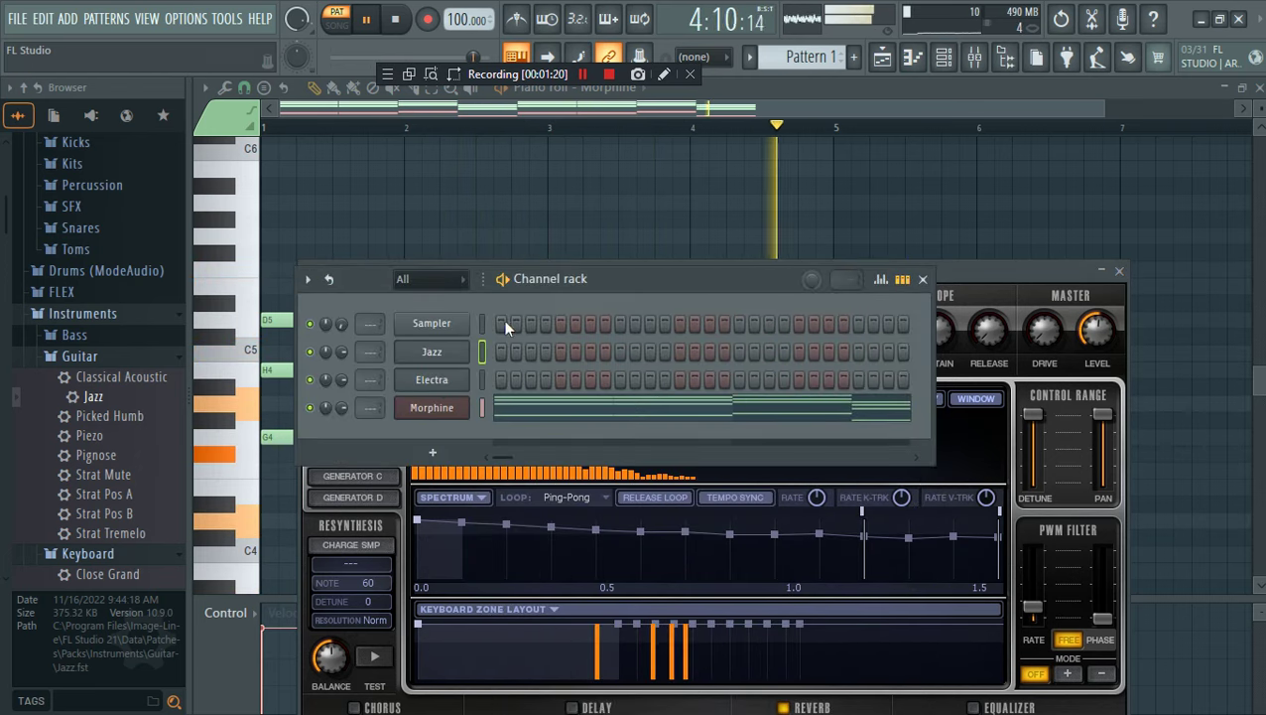
key("space")
right_click(467, 347)
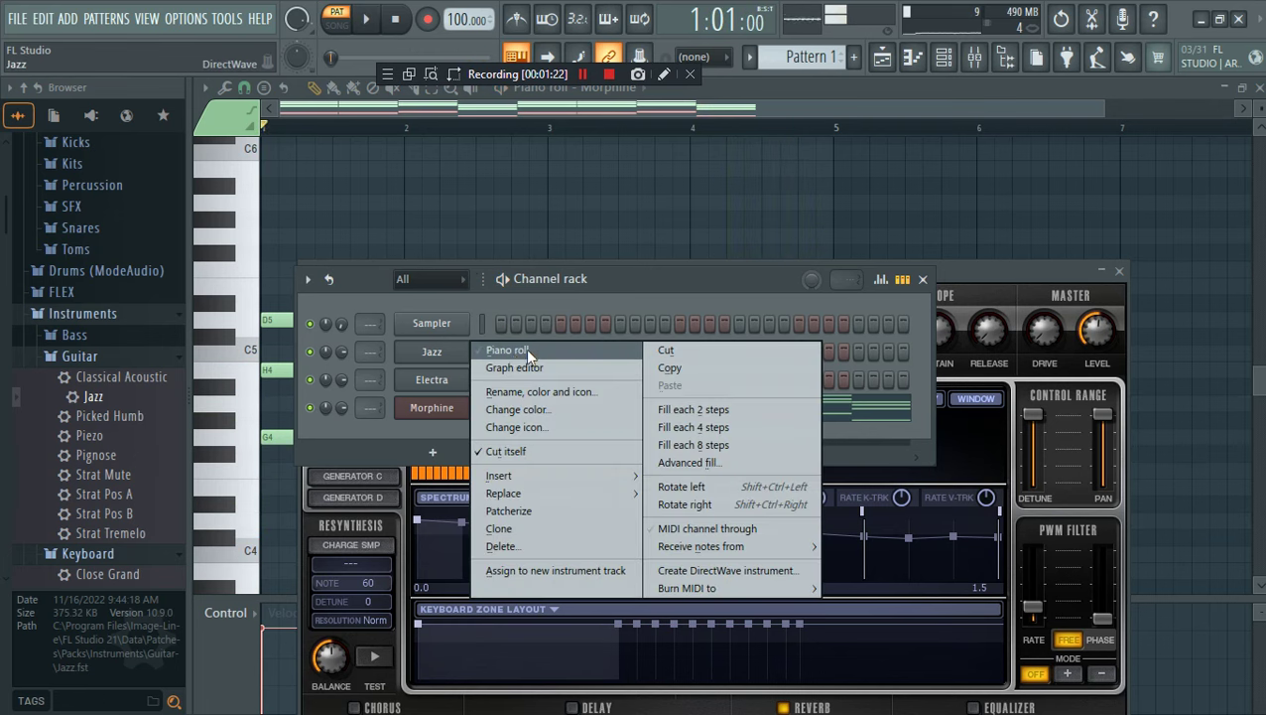
left_click(525, 348)
Draw a half-bar-note arpeggio of G3, G4, H4 and D5 from the start of bar 1, each starting one step later
mouse_move(273, 443)
left_mouse_down()
mouse_move(260, 650)
mouse_move(259, 447)
left_mouse_up()
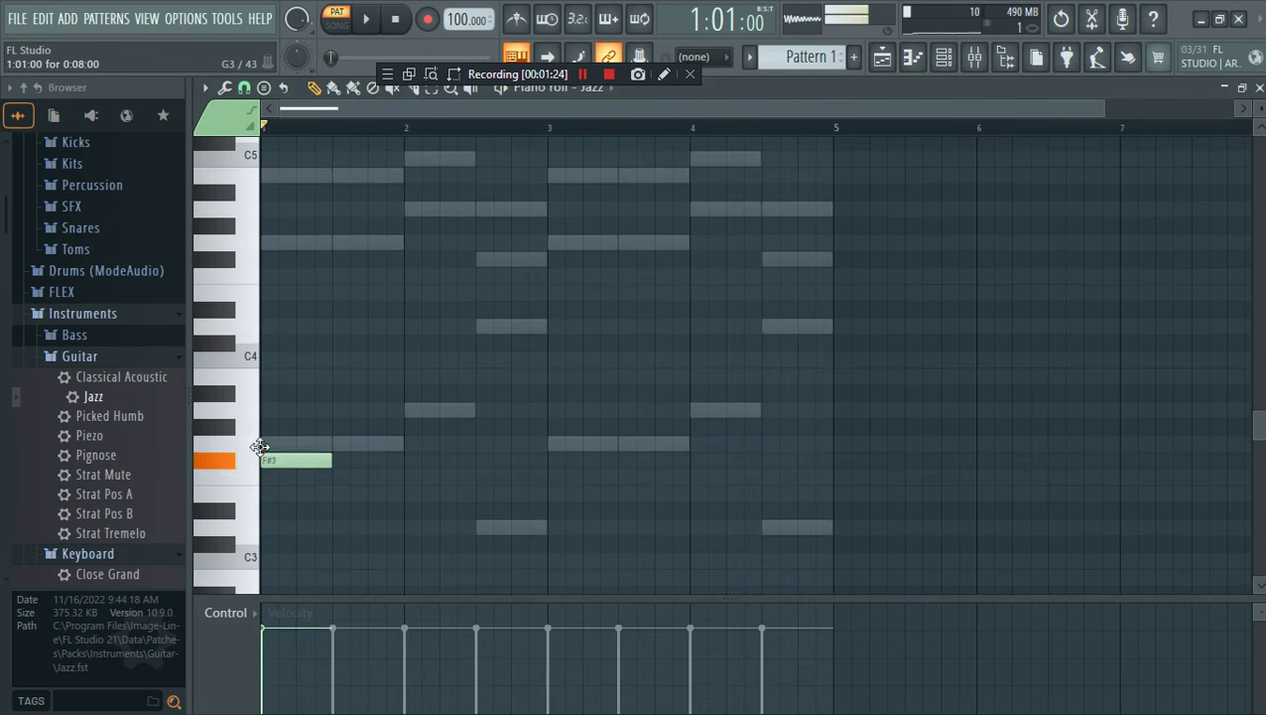
left_click_drag(306, 183, 292, 175)
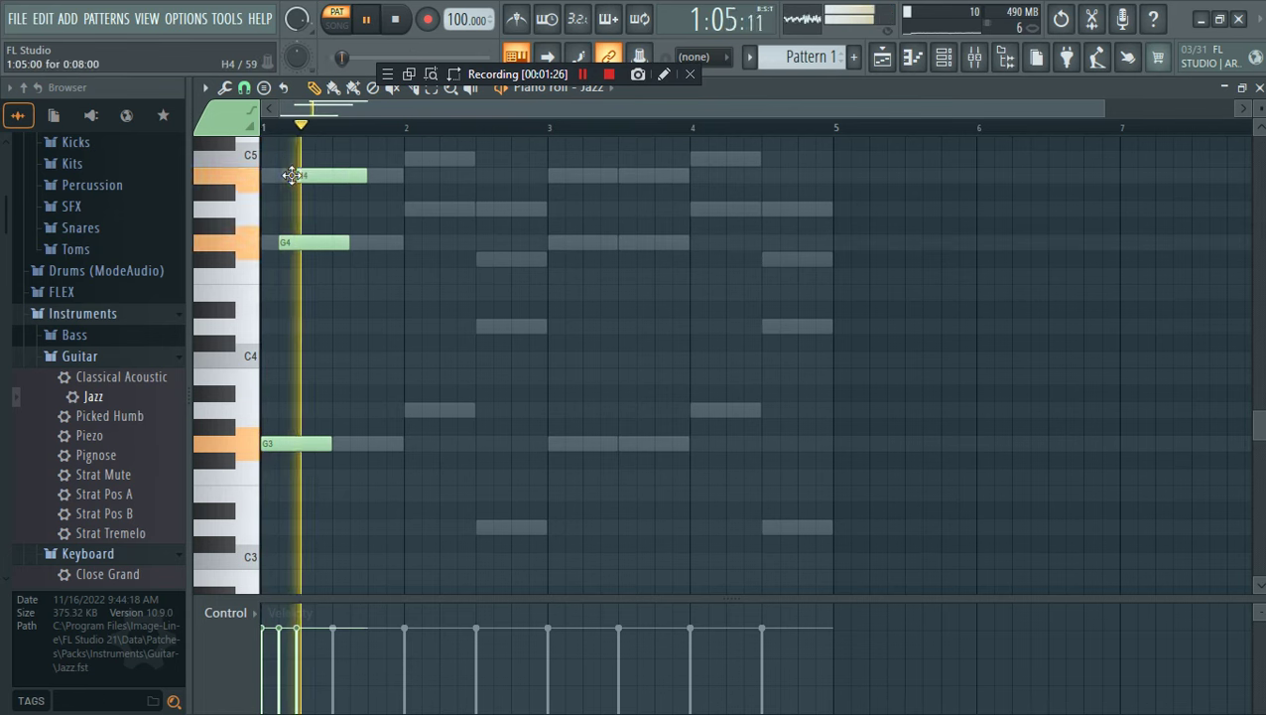
left_click_drag(1108, 100, 516, 188)
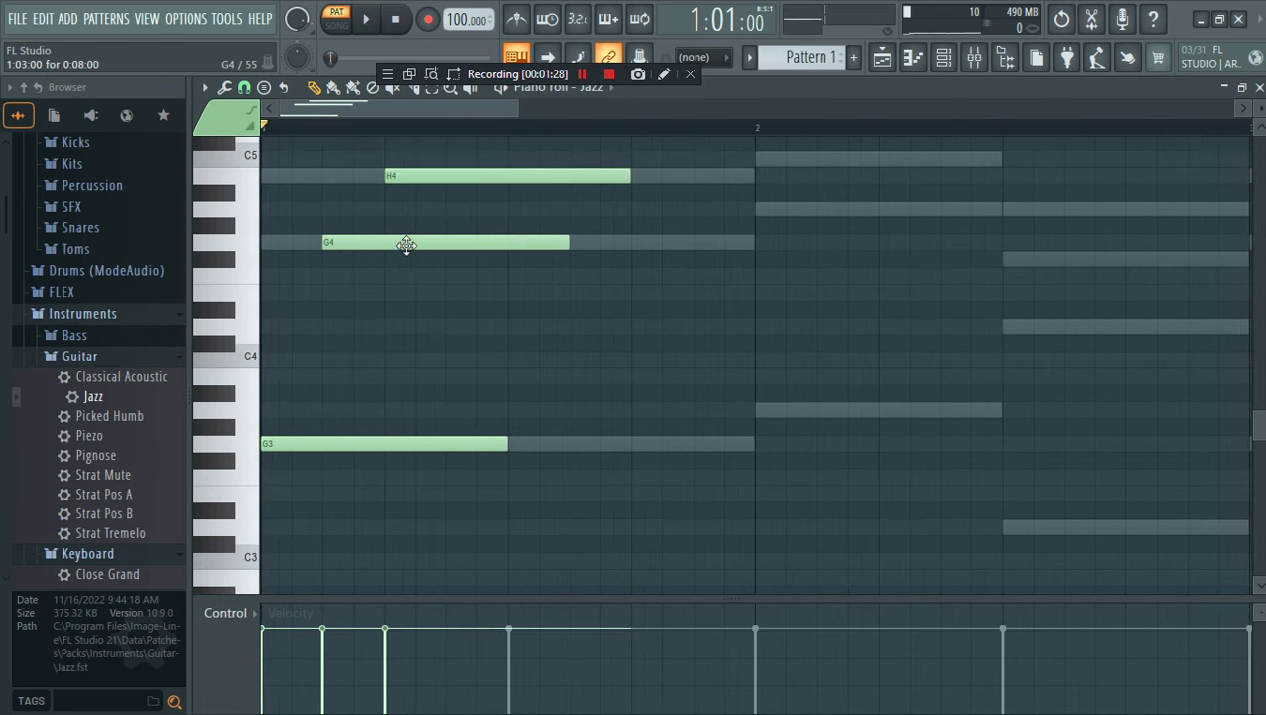
scroll(393, 253, "up", 3)
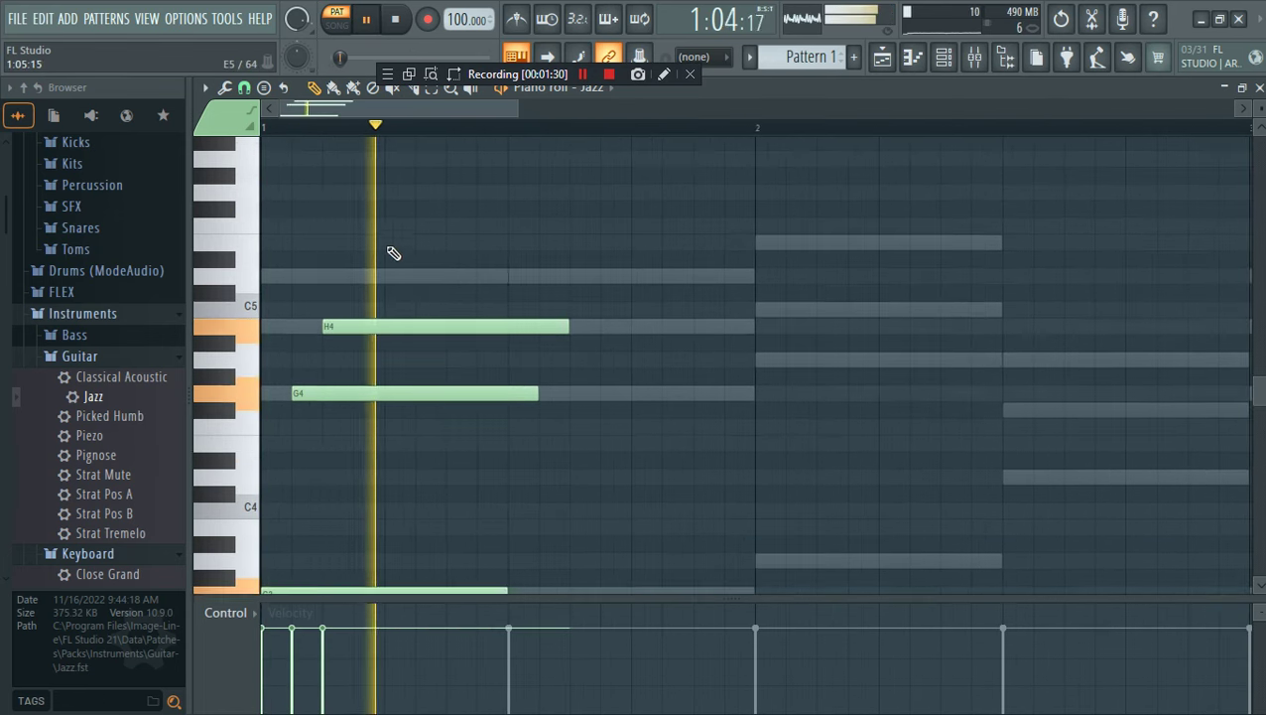
key("space")
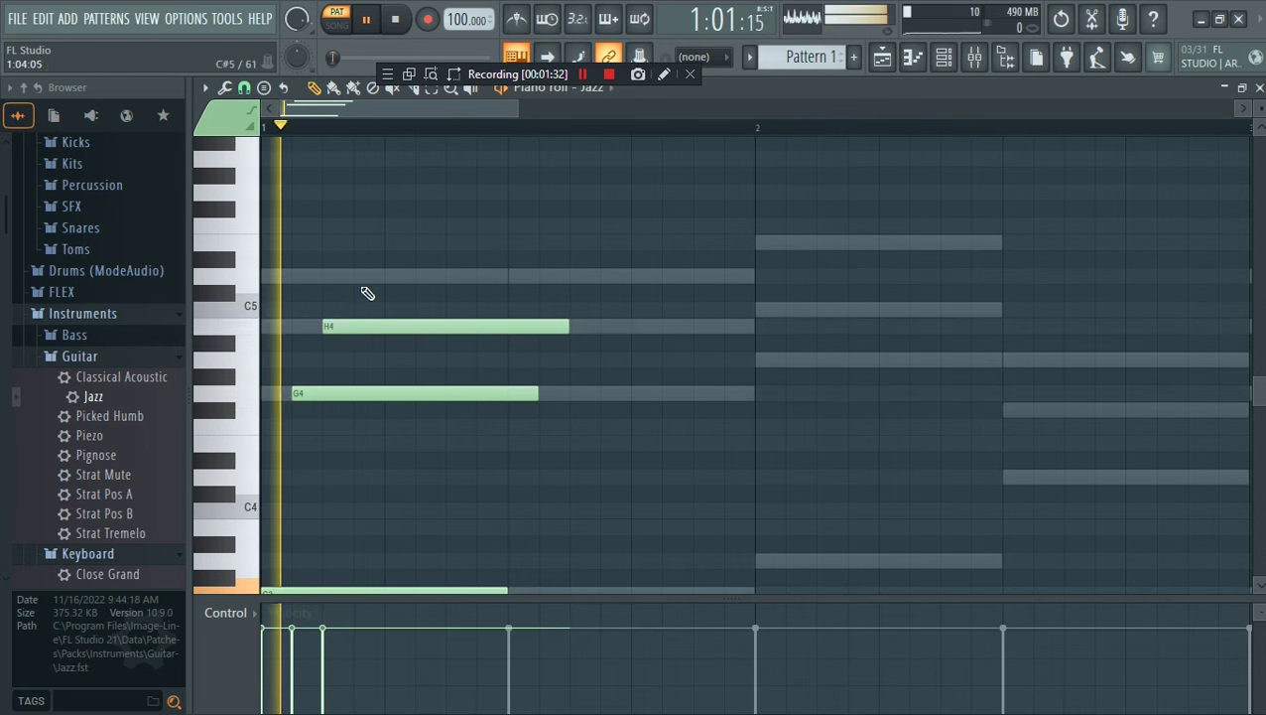
left_click(365, 281)
key("space")
Duplicate the whole arpeggio into the second half of bar 1 and shorten the copied notes to three steps
key("ctrl+a")
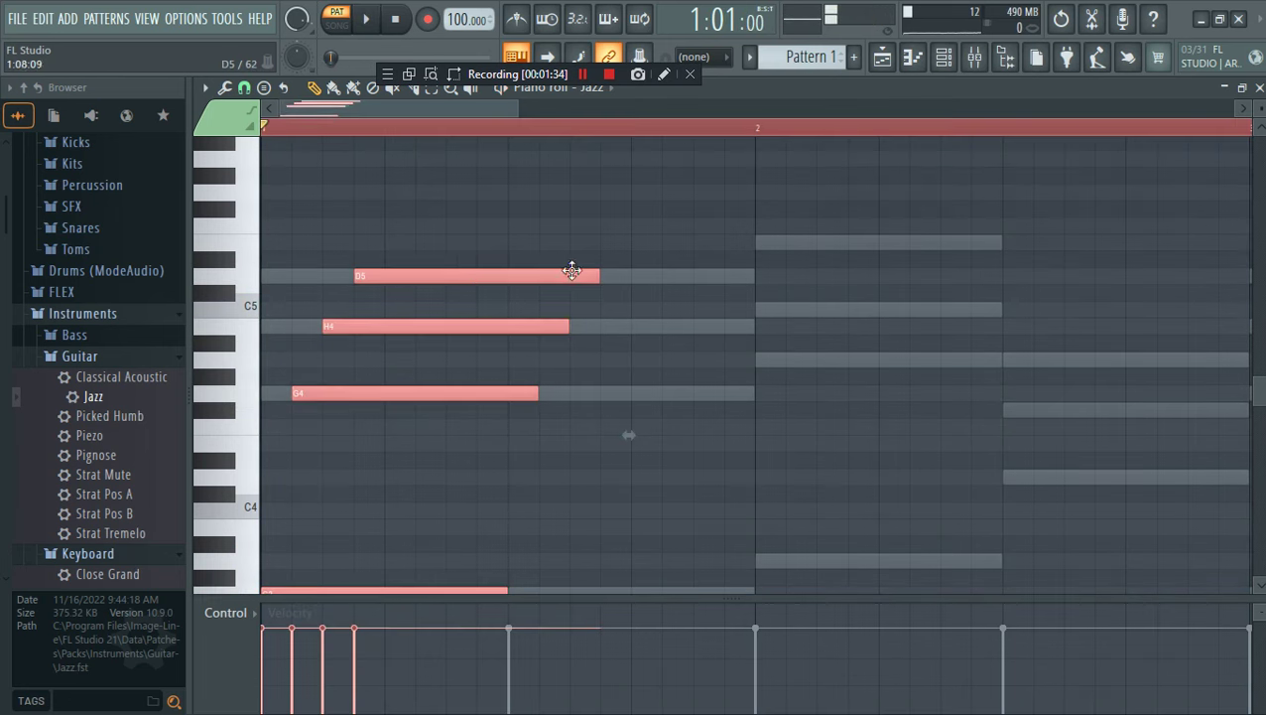
key("ctrl+b")
key("space")
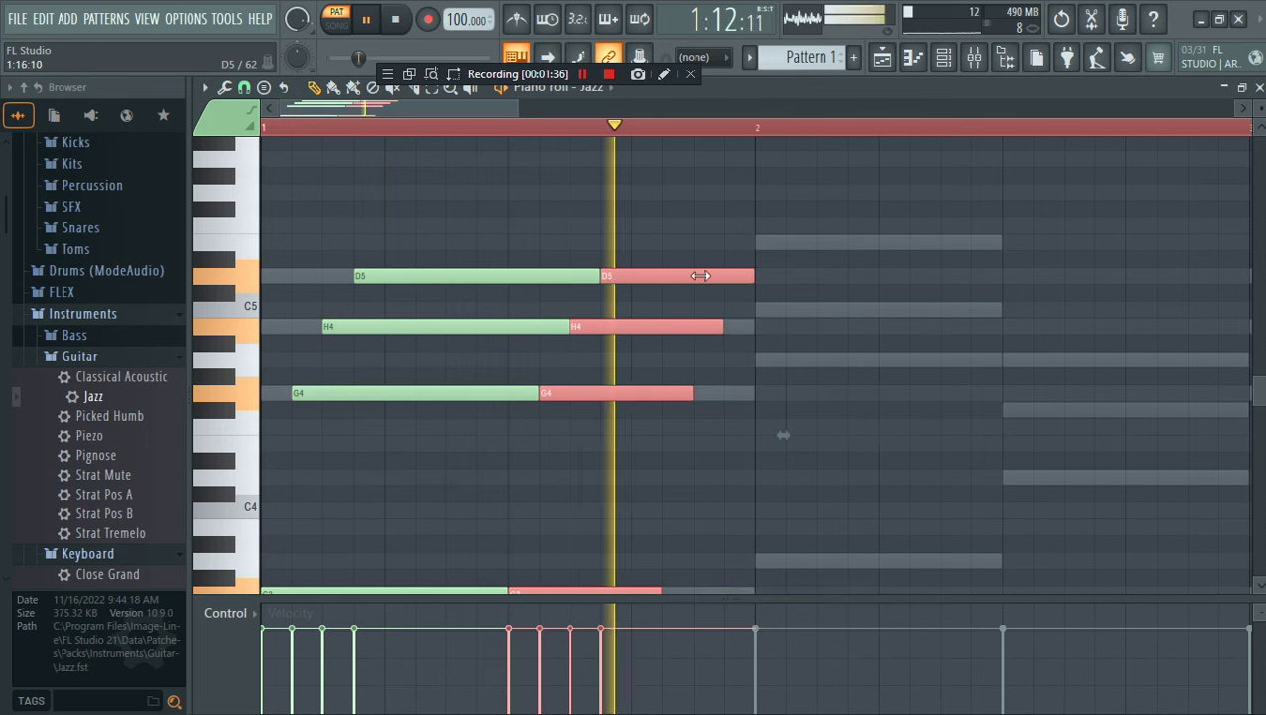
left_click_drag(701, 276, 639, 278)
key("space")
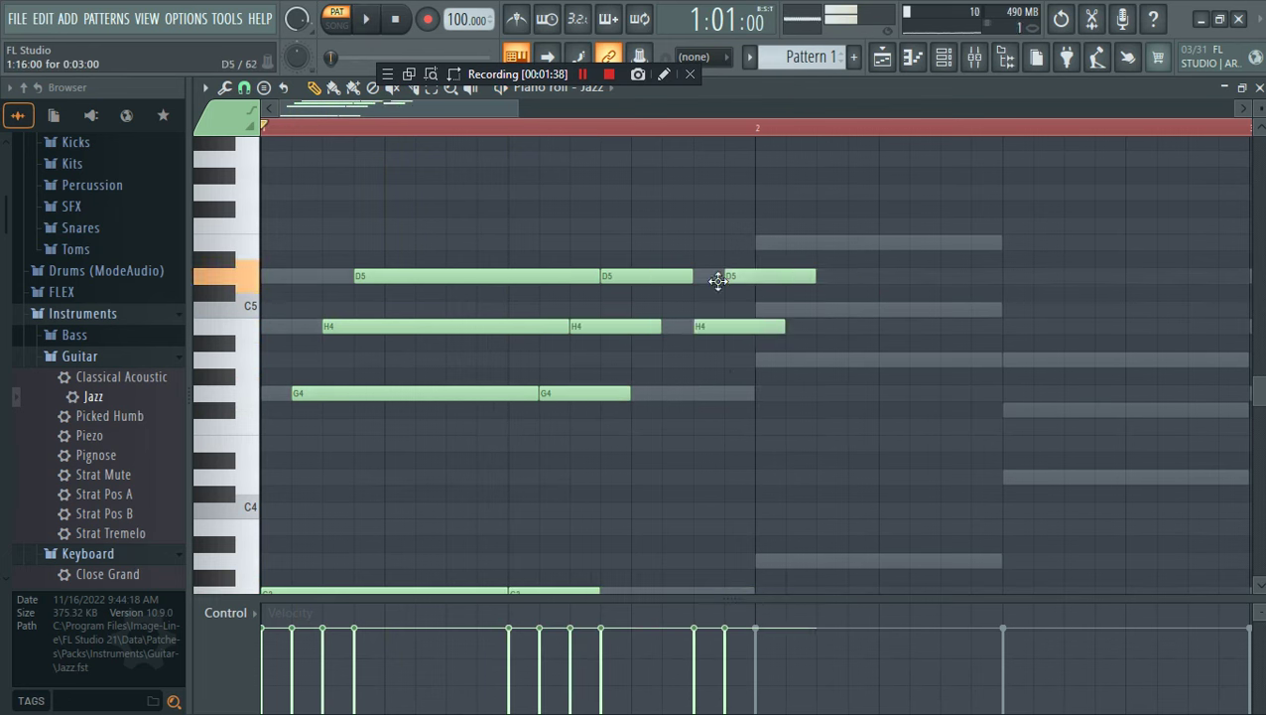
Finish bar 1 with one-step H4, D5 and H4 notes, trimming the D5 before them to two steps, and check by playback
key("space")
left_click_drag(784, 326, 726, 336)
left_click(759, 309)
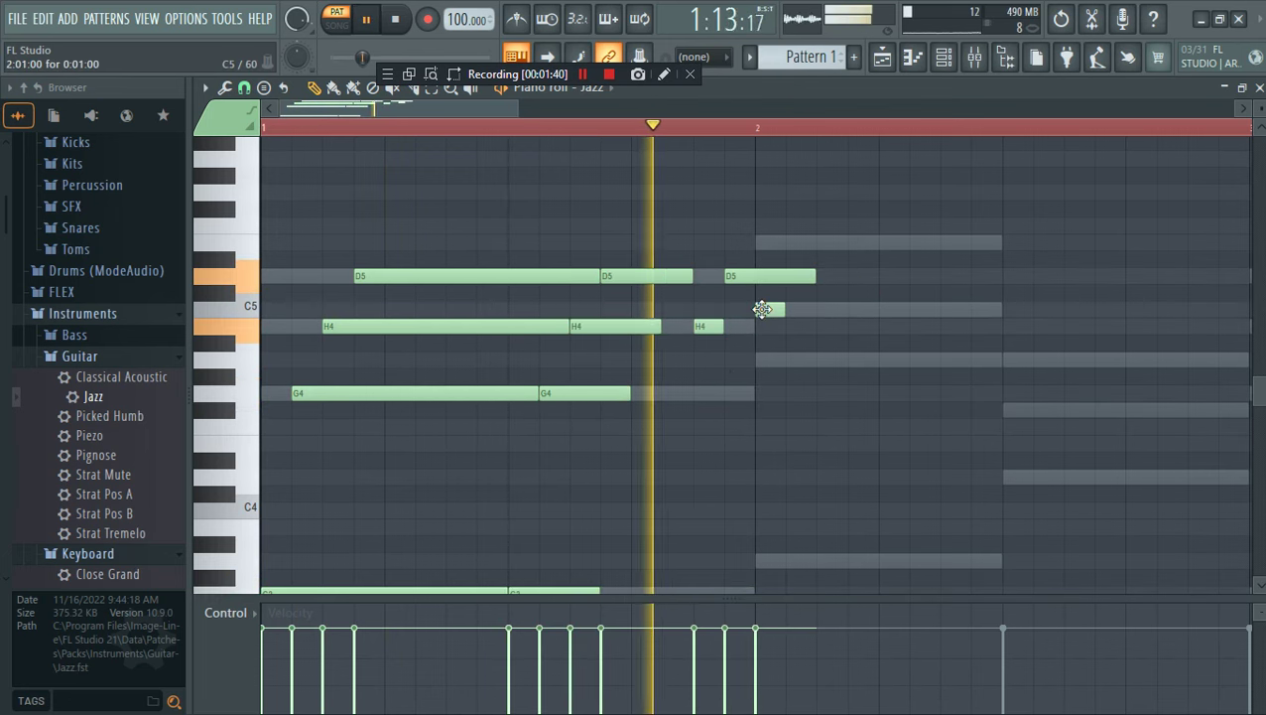
left_click_drag(691, 276, 656, 284)
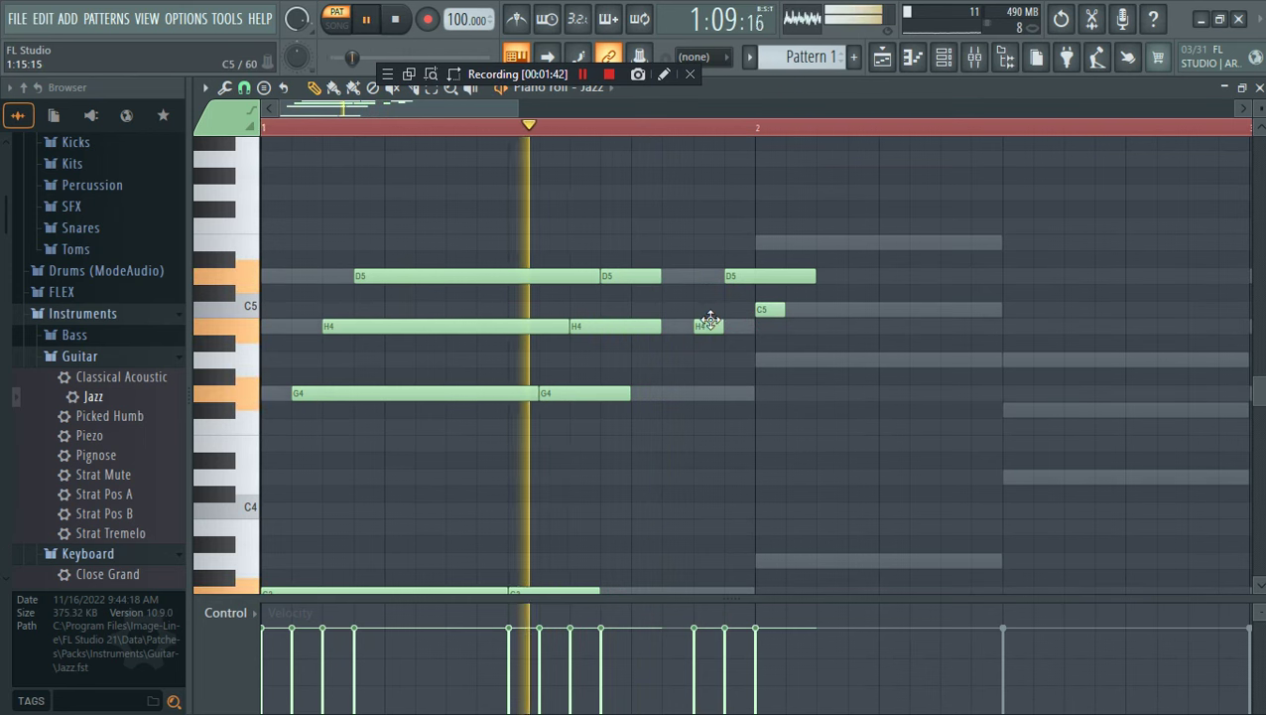
left_click_drag(707, 326, 675, 326)
key("space")
left_click_drag(753, 277, 725, 279)
key("space")
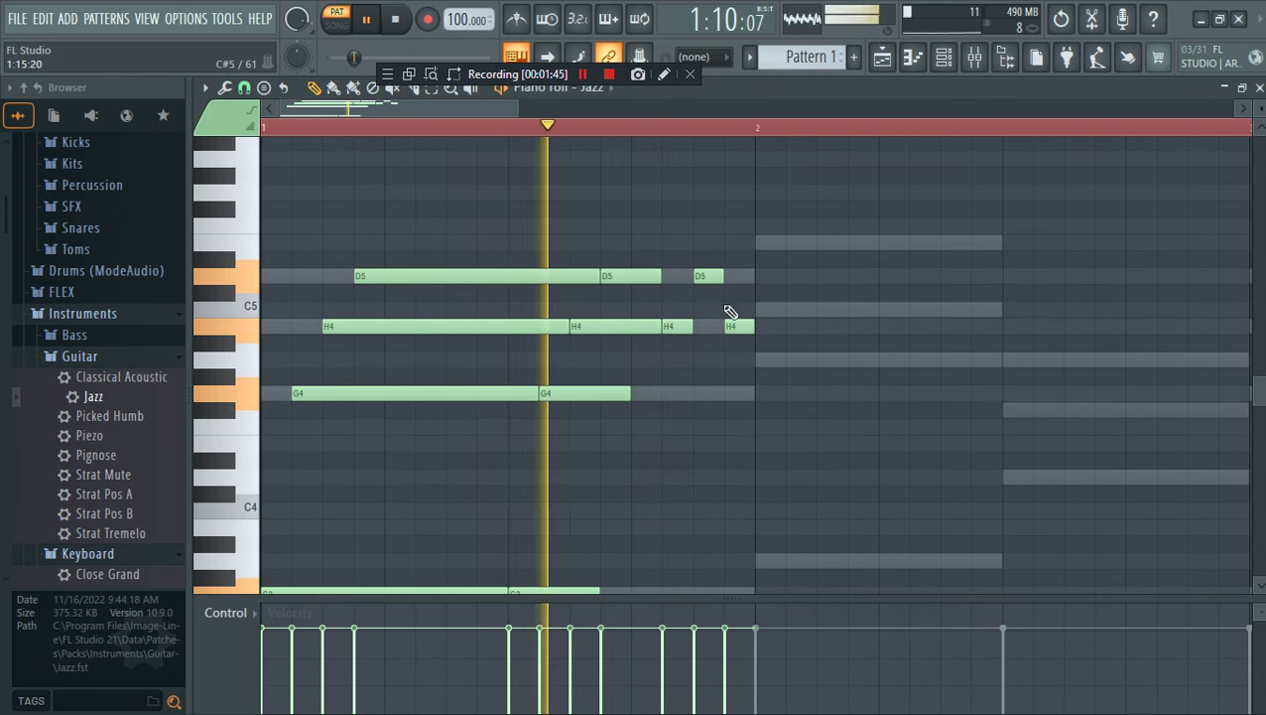
Place a C5 note at the start of bar 2 and lengthen it to four steps
left_click(766, 359)
key("space")
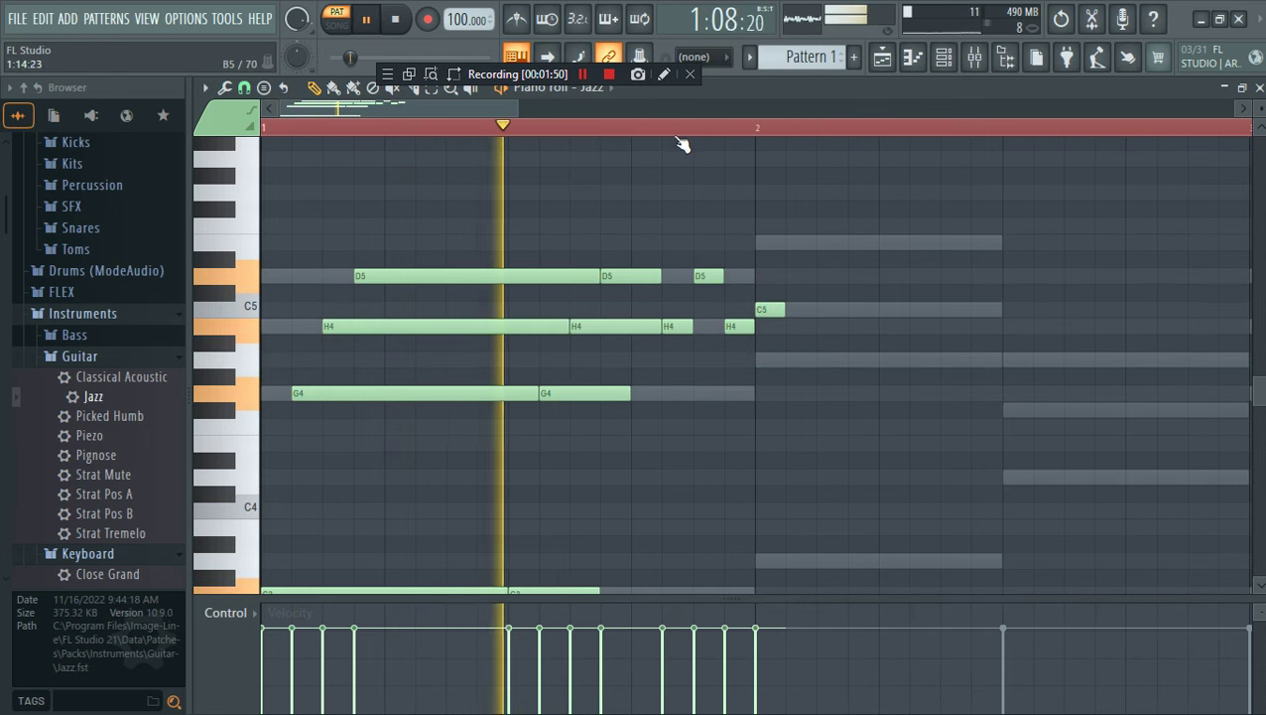
left_click_drag(790, 310, 880, 309)
key("space")
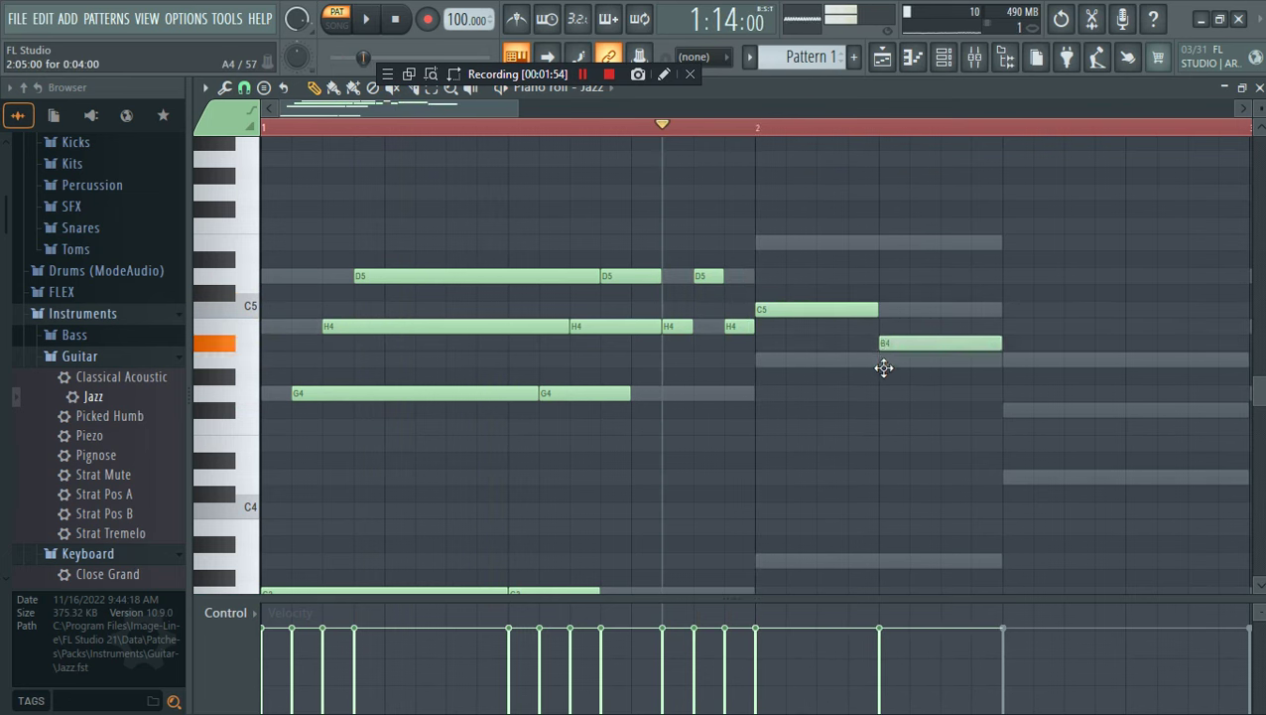
Follow bar 2's C5 with one-step H4, A4 and G4 notes on steps 6 to 8 and a three-step F#4 at mid-bar
left_click_drag(885, 368, 887, 364)
key("space")
key("space")
left_click_drag(1001, 362, 951, 361)
key("space")
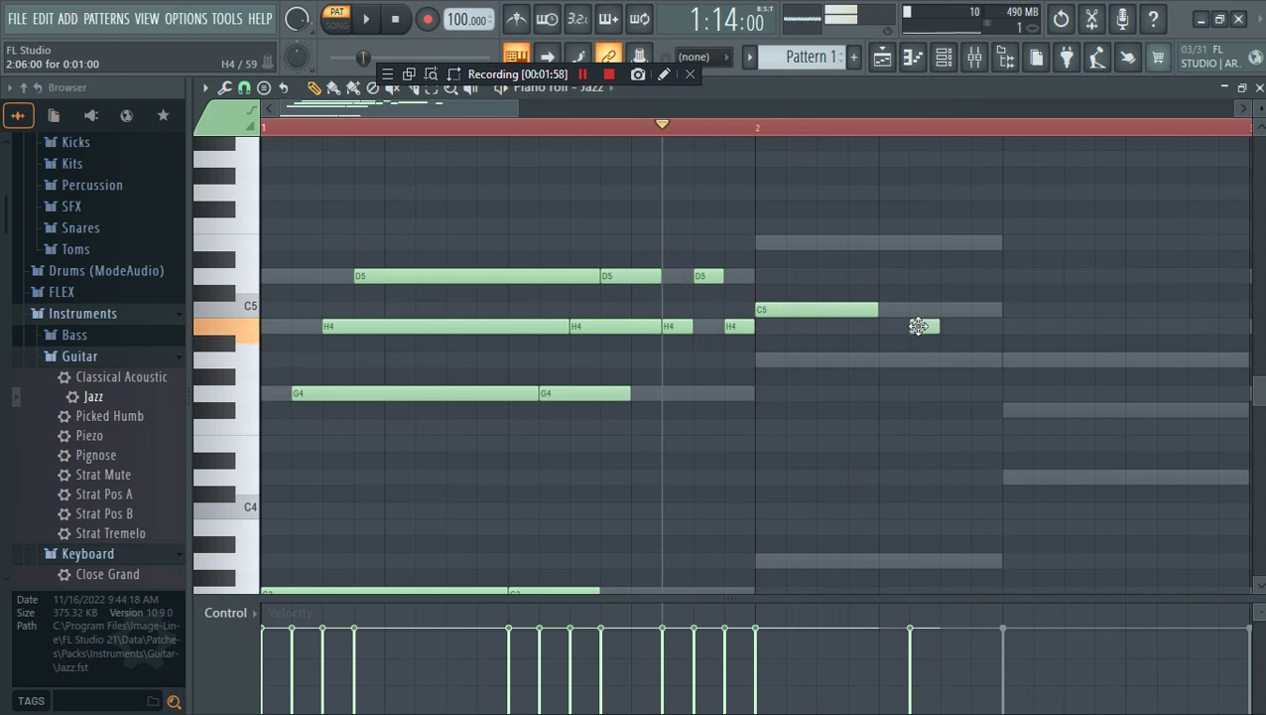
left_click(952, 359)
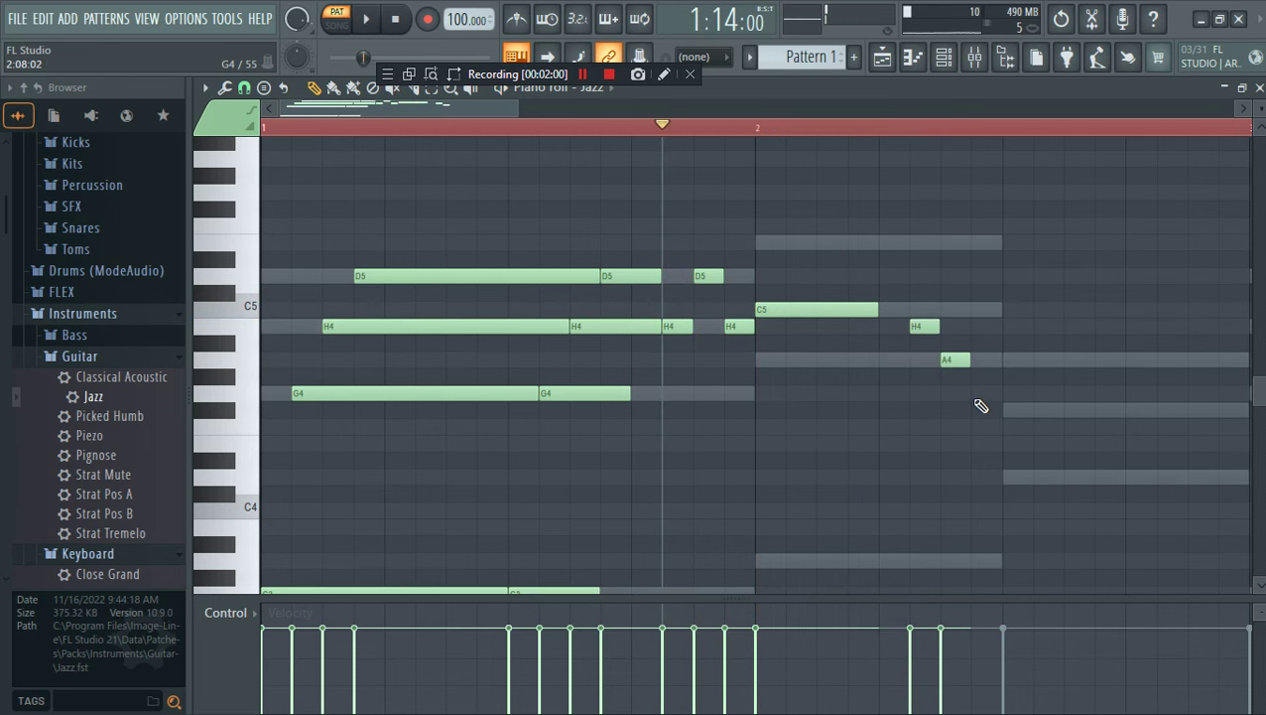
left_click_drag(1019, 410, 1092, 410)
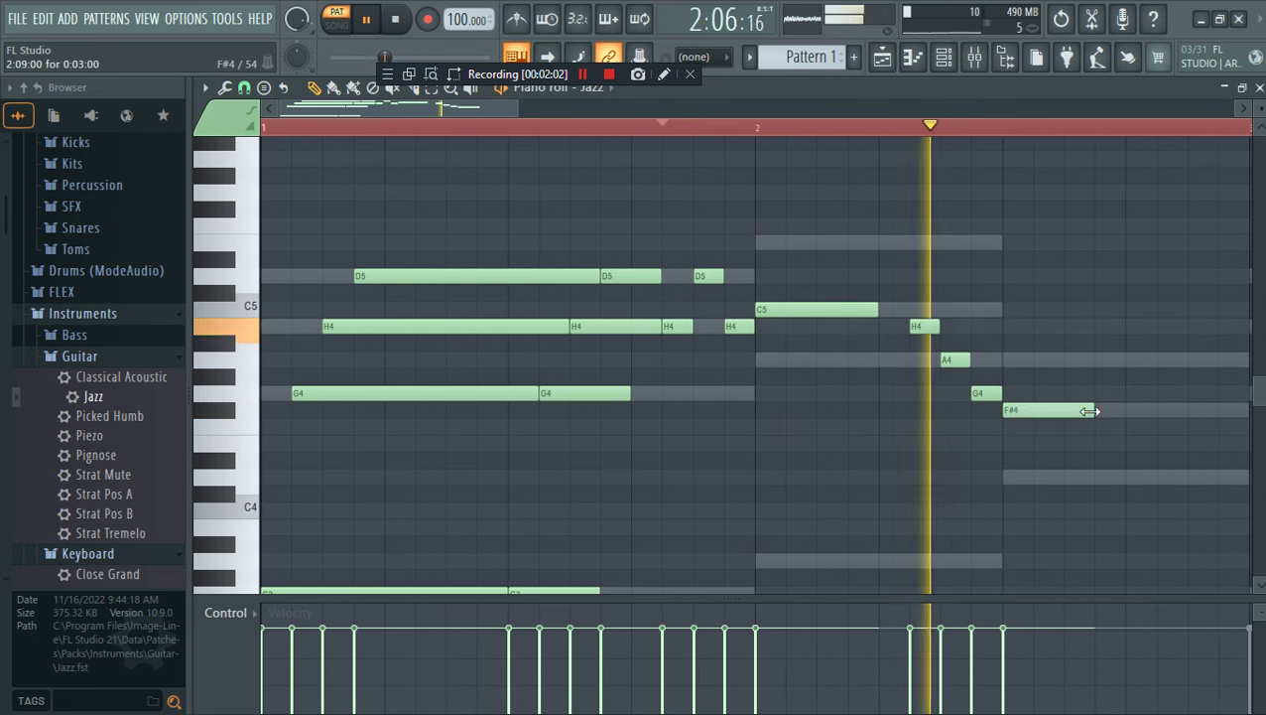
Finish bar 2 with a two-step D4 on step 13 and a two-step F#4 on step 15, dropping the trial A4 and C5
left_click_drag(518, 108, 1022, 109)
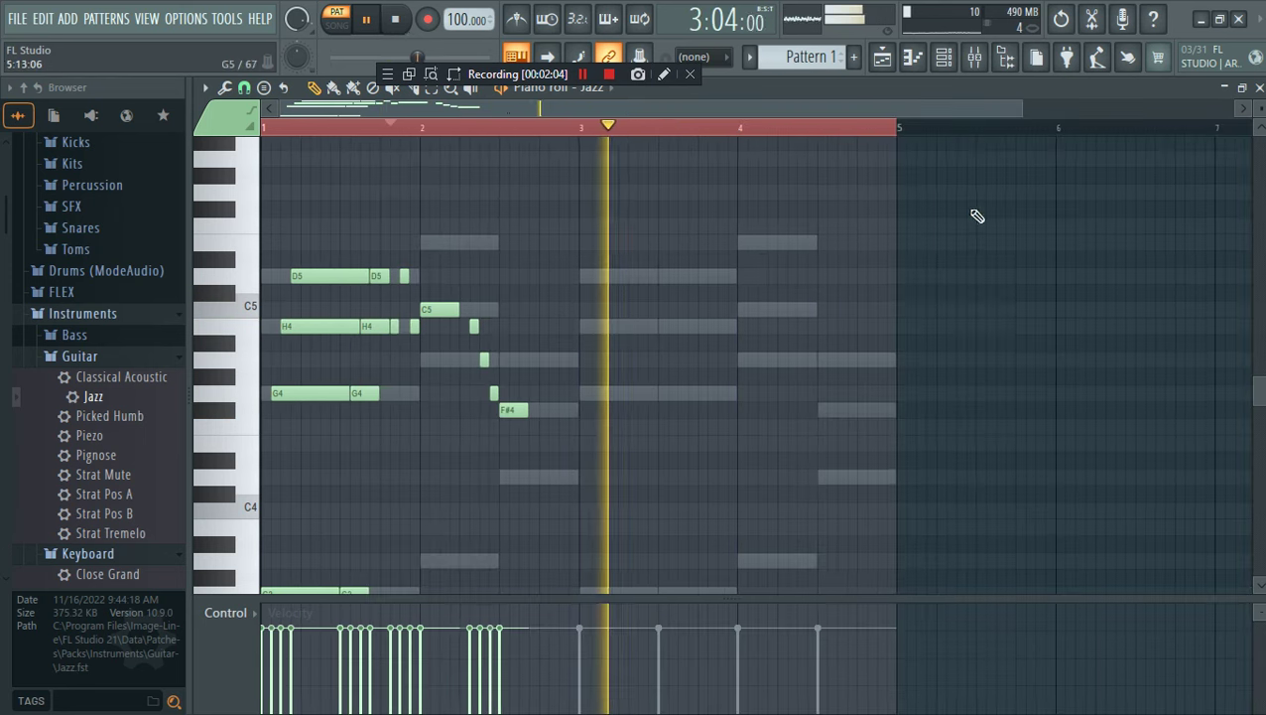
scroll(742, 260, "down", 1)
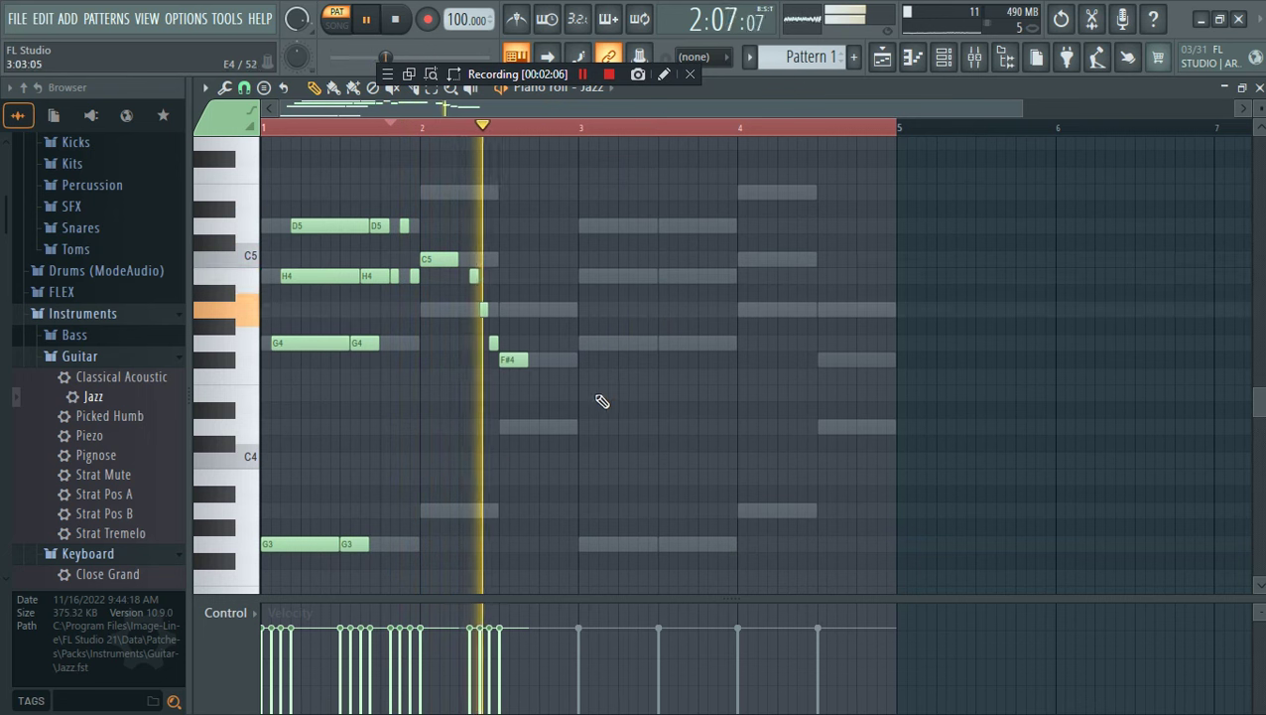
key("space")
left_click_drag(567, 425, 560, 427)
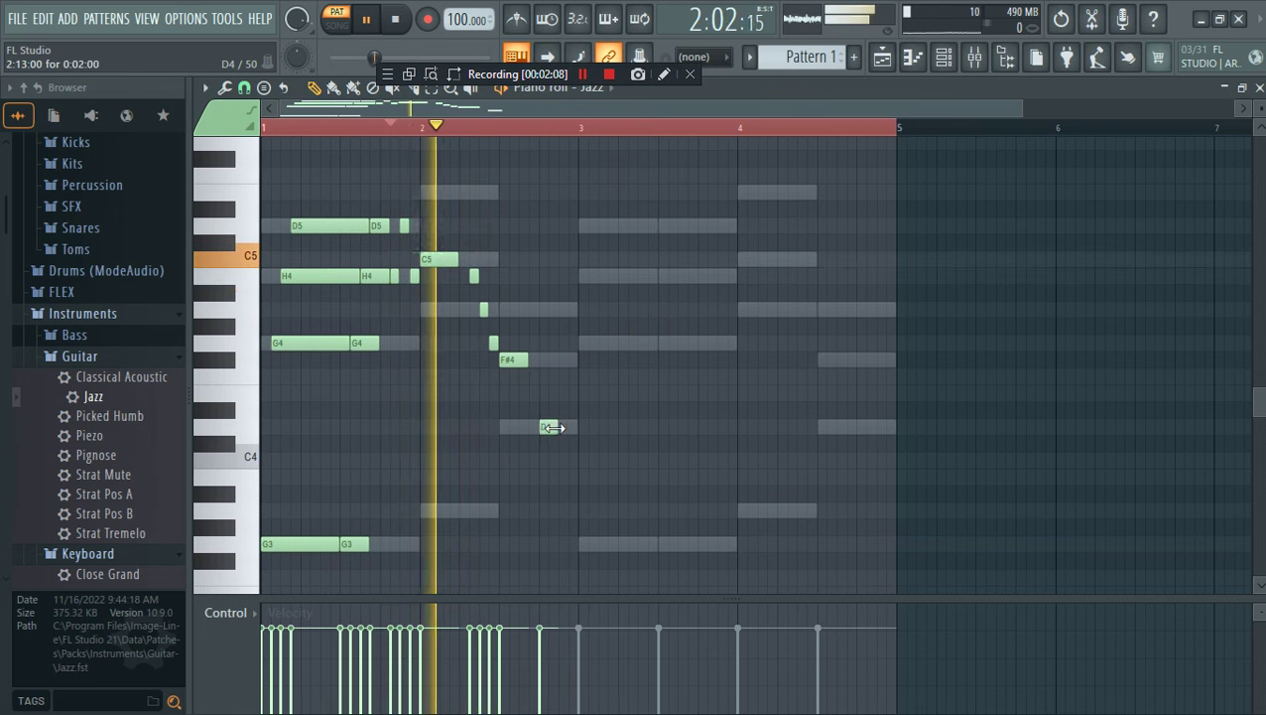
left_click(554, 360)
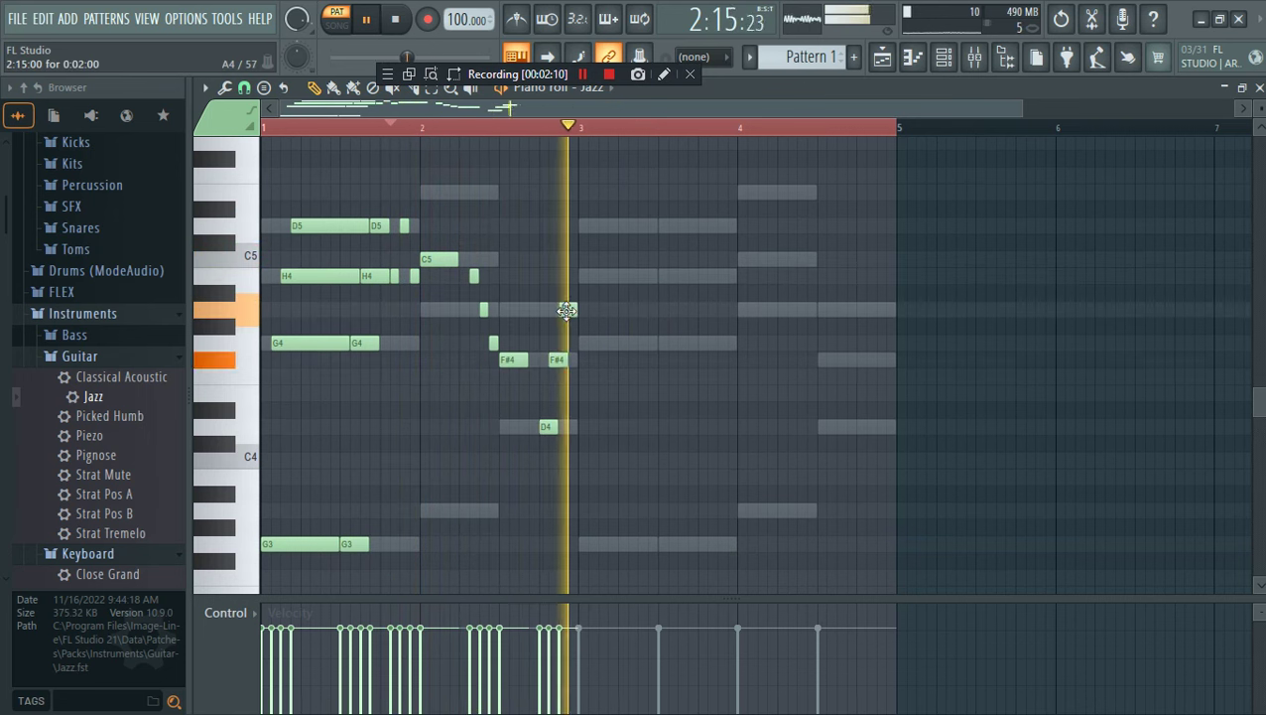
left_click_drag(559, 360, 566, 361)
left_click_drag(570, 310, 574, 309)
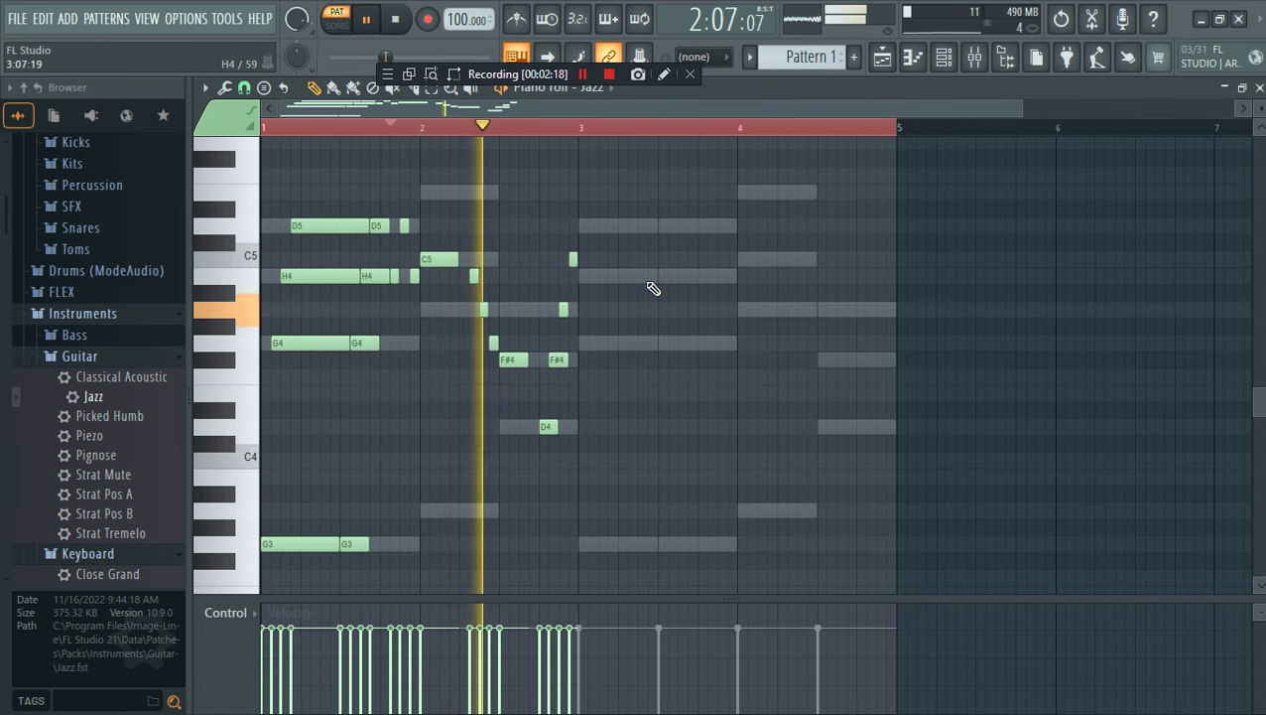
key("space")
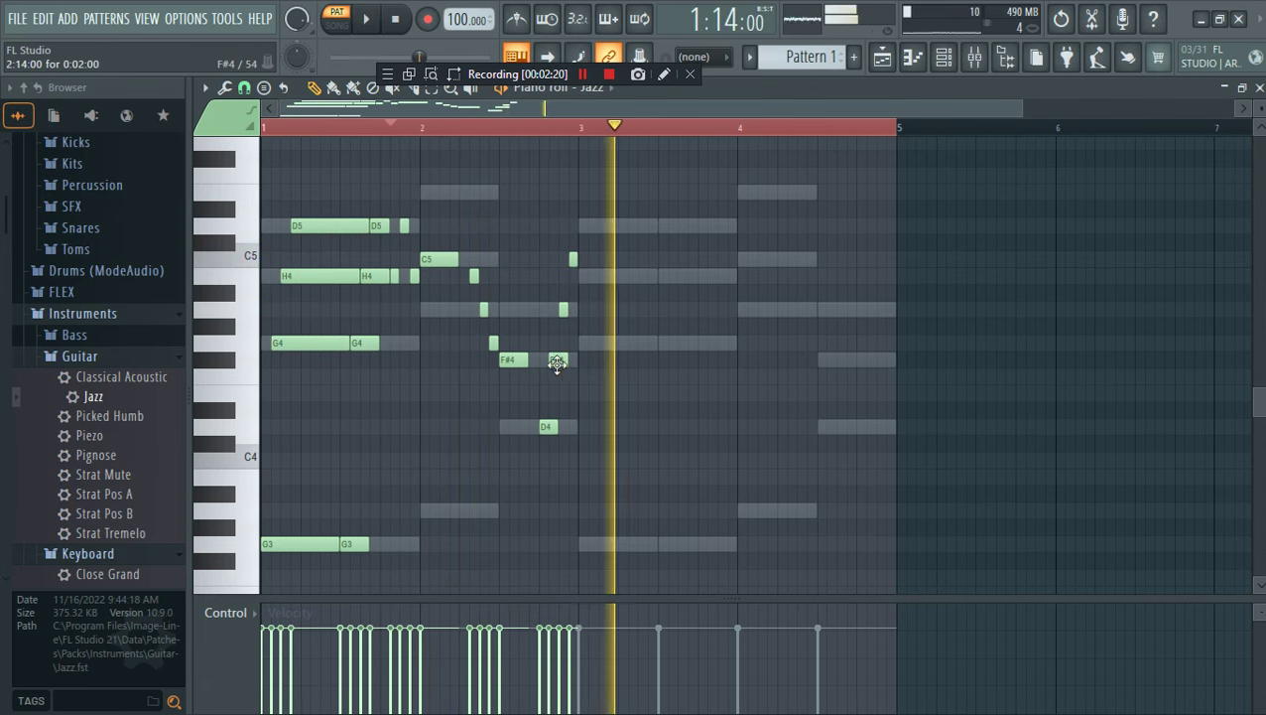
key("space")
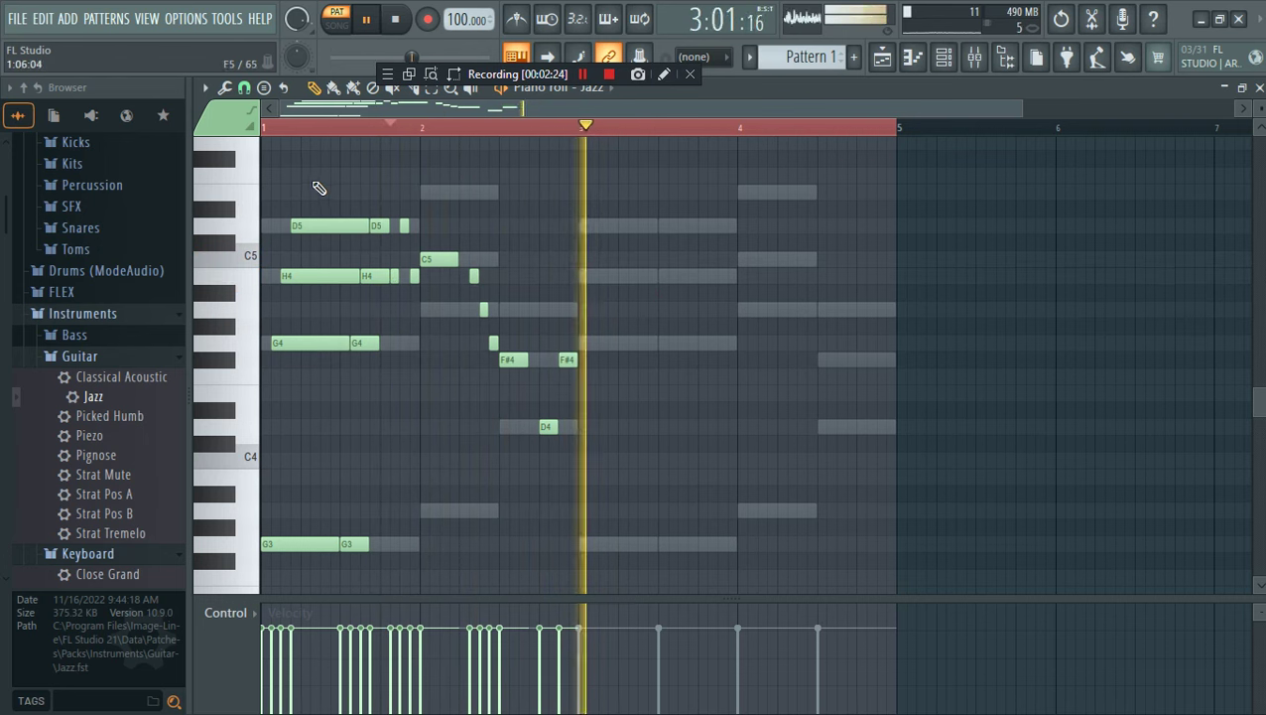
Raise the Jazz melody an octave, leaving the first G4s in place, and shorten the overlapping bar 1 notes before each D6 to one step
left_click(944, 58)
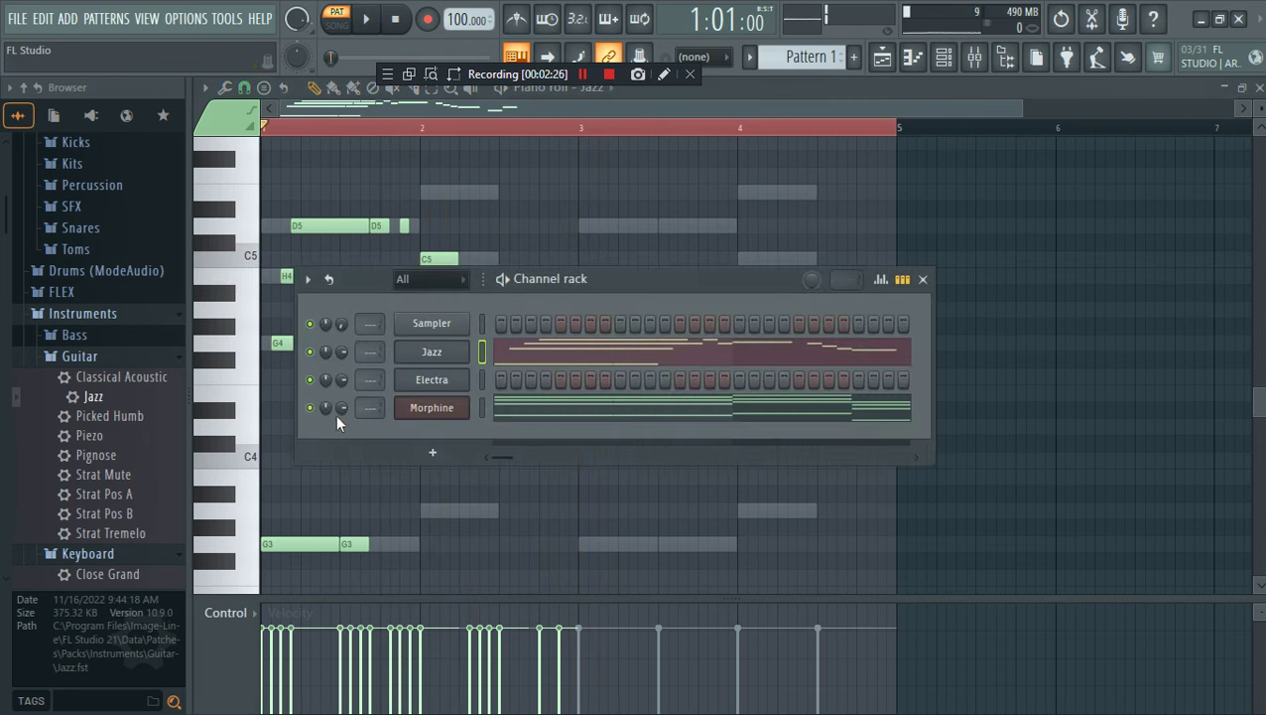
left_click(619, 366)
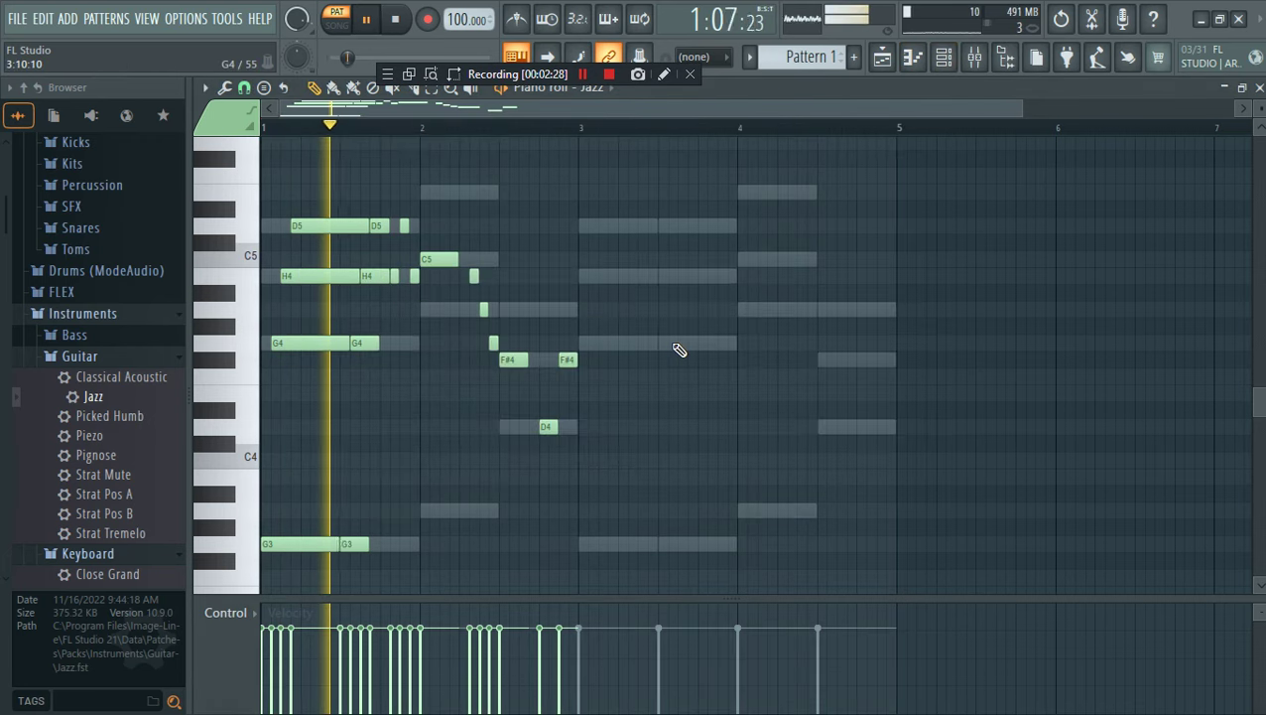
scroll(677, 357, "up", 4)
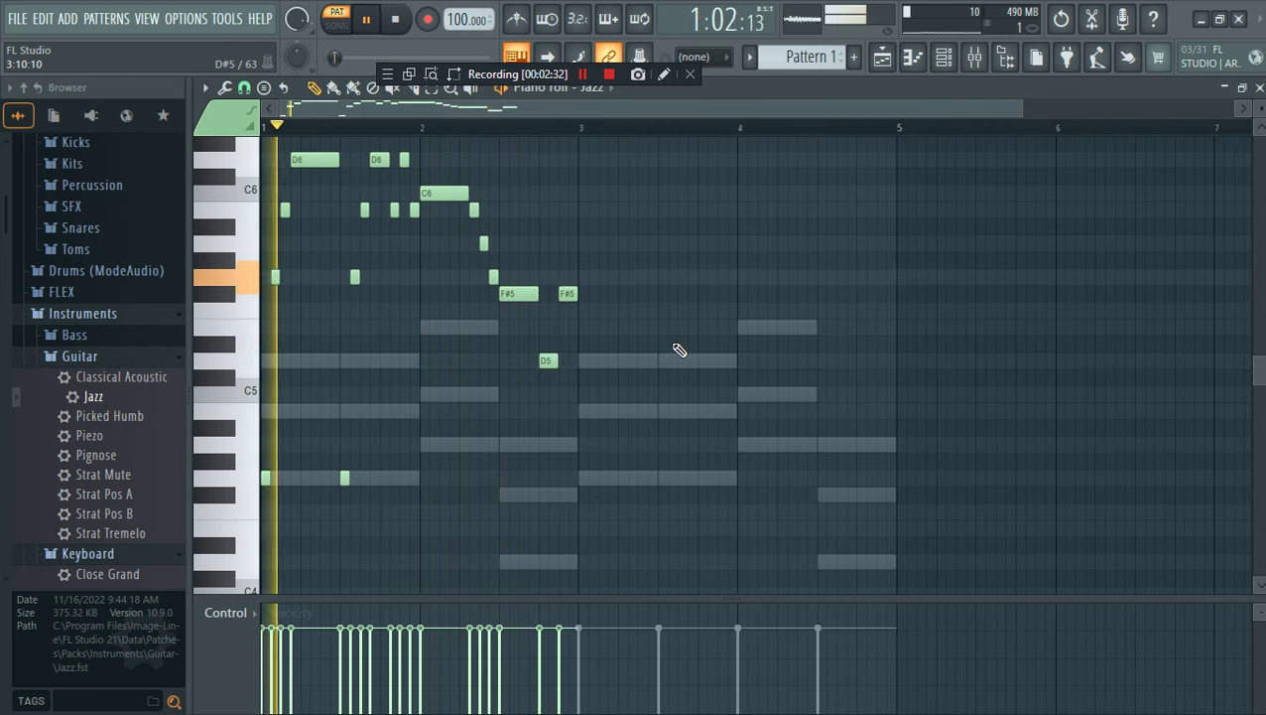
scroll(679, 347, "up", 3)
Try an H5 note in bar 3, then try raising the D5 near the end of bar 2 to E5 with playback
left_click(645, 310)
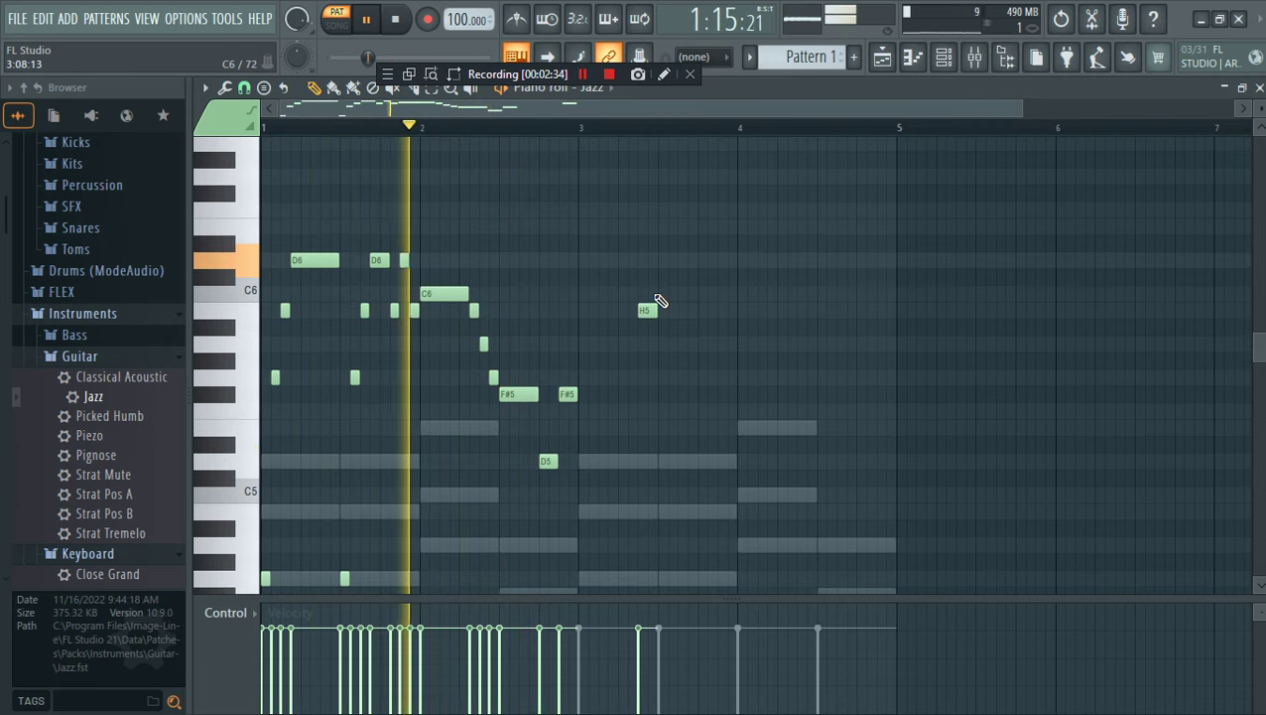
right_click(647, 310)
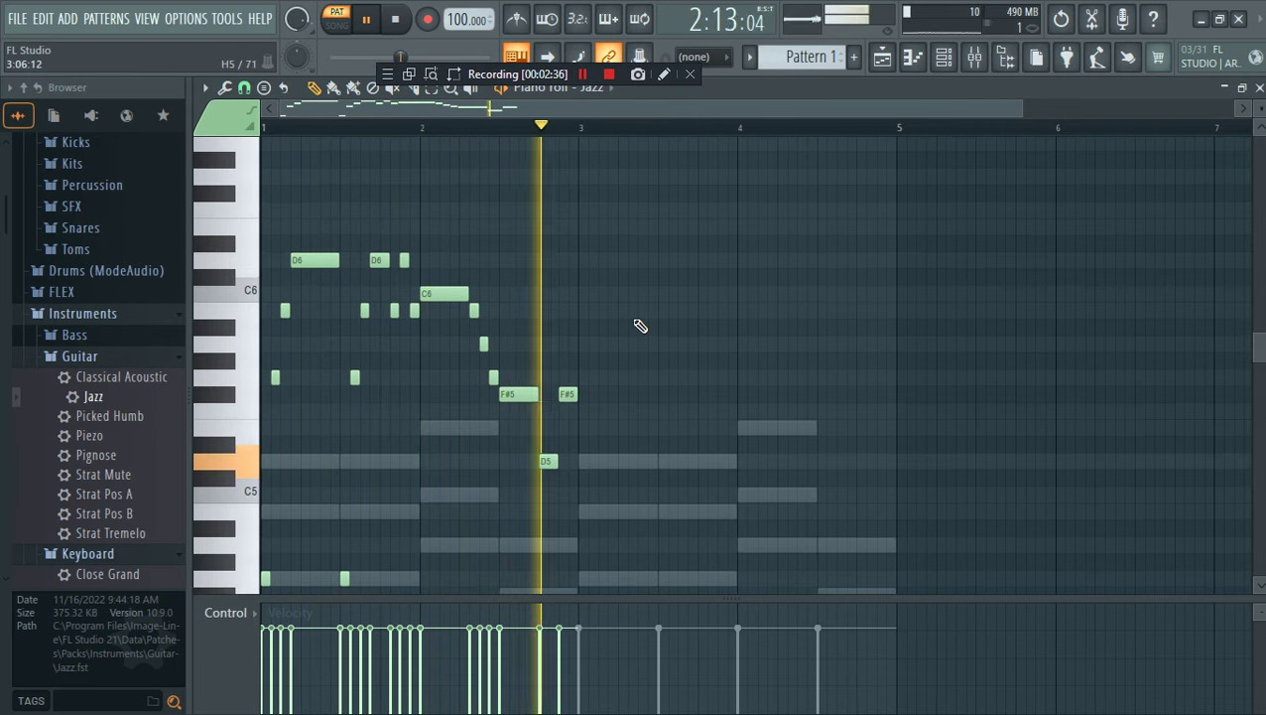
key("space")
left_click_drag(544, 408, 546, 427)
key("space")
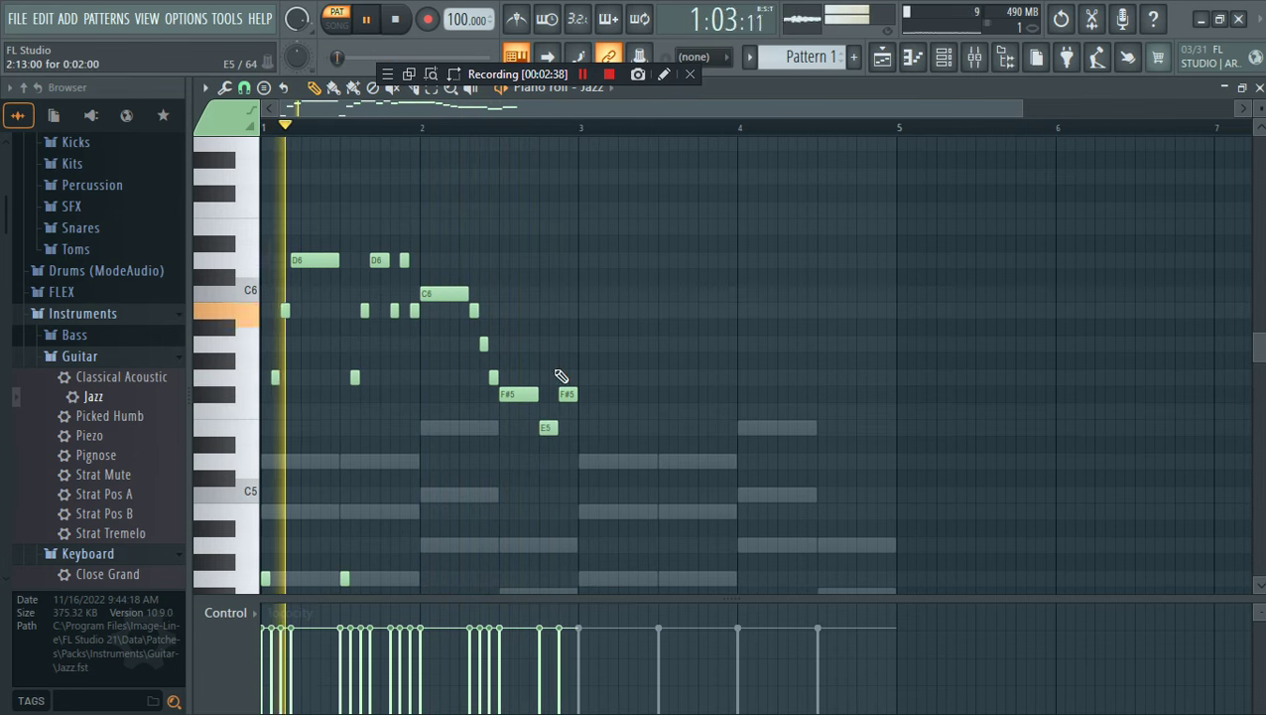
Replace bar 2's last two notes with one-step A5, G5 and F#5 notes leading to a four-step E5 at the start of bar 3
left_click_drag(1026, 105, 550, 109)
key("space")
right_click(565, 426)
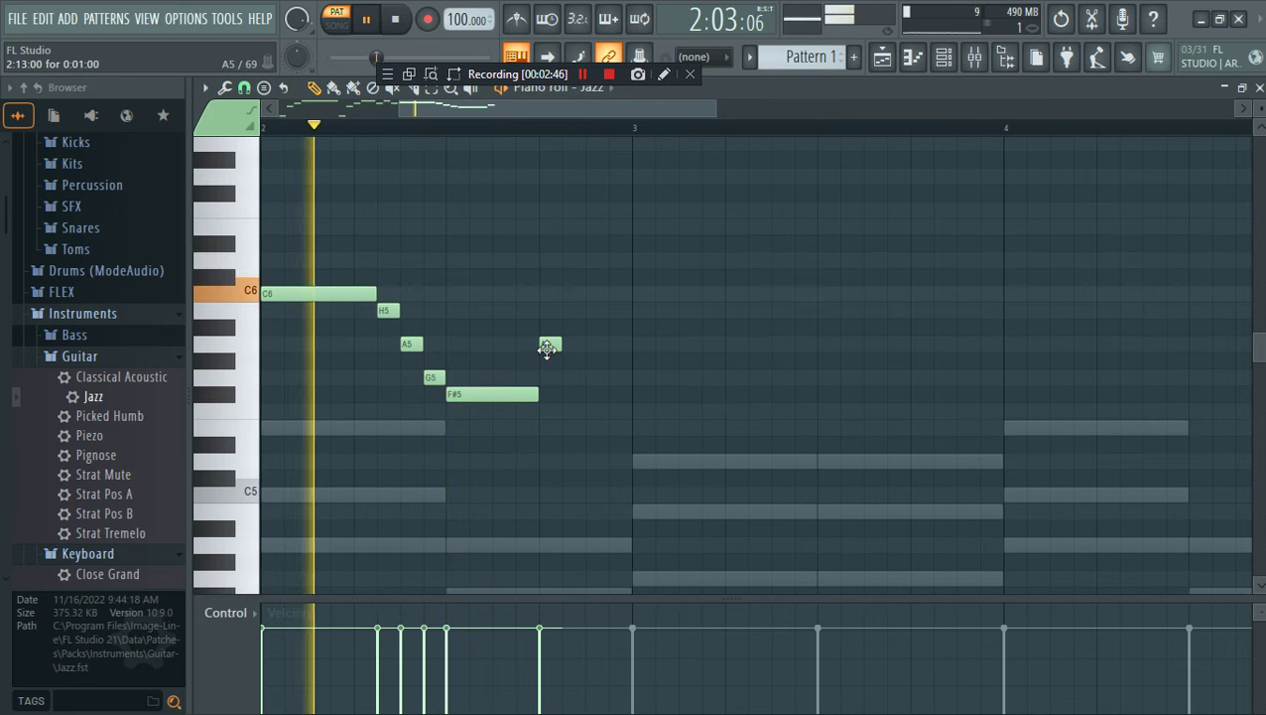
left_click_drag(547, 347, 570, 345)
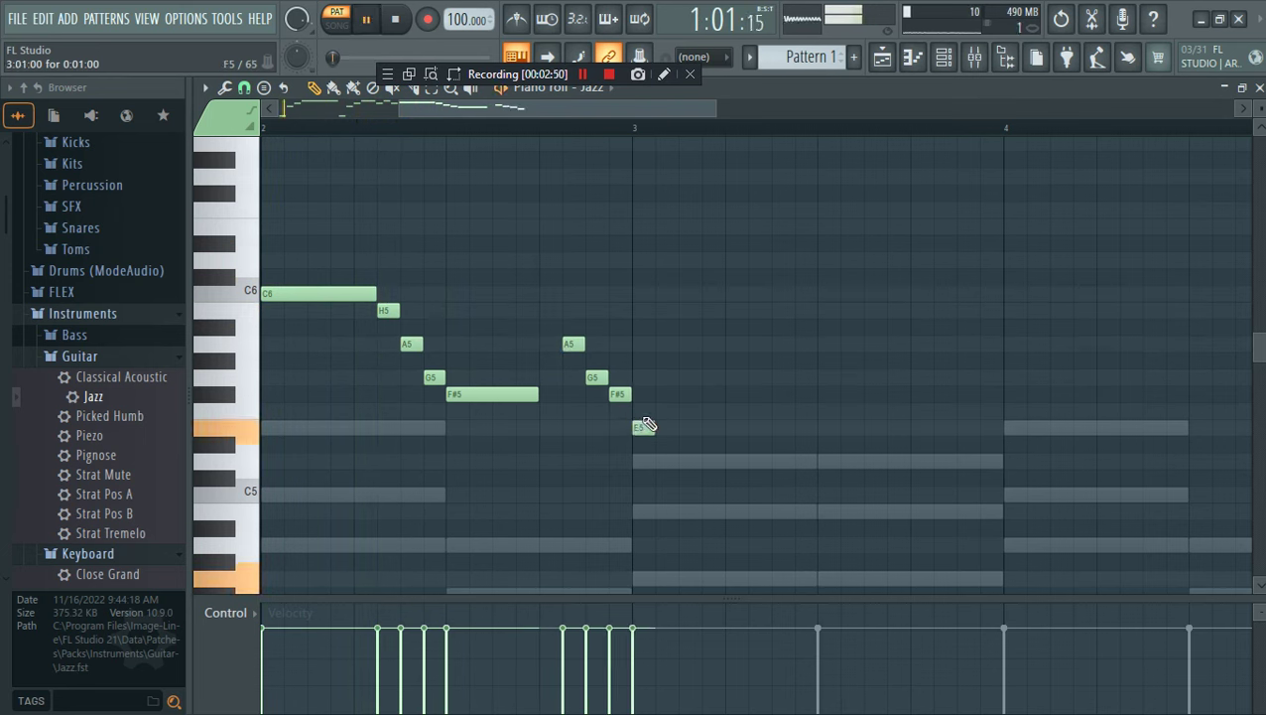
left_click_drag(526, 108, 370, 111)
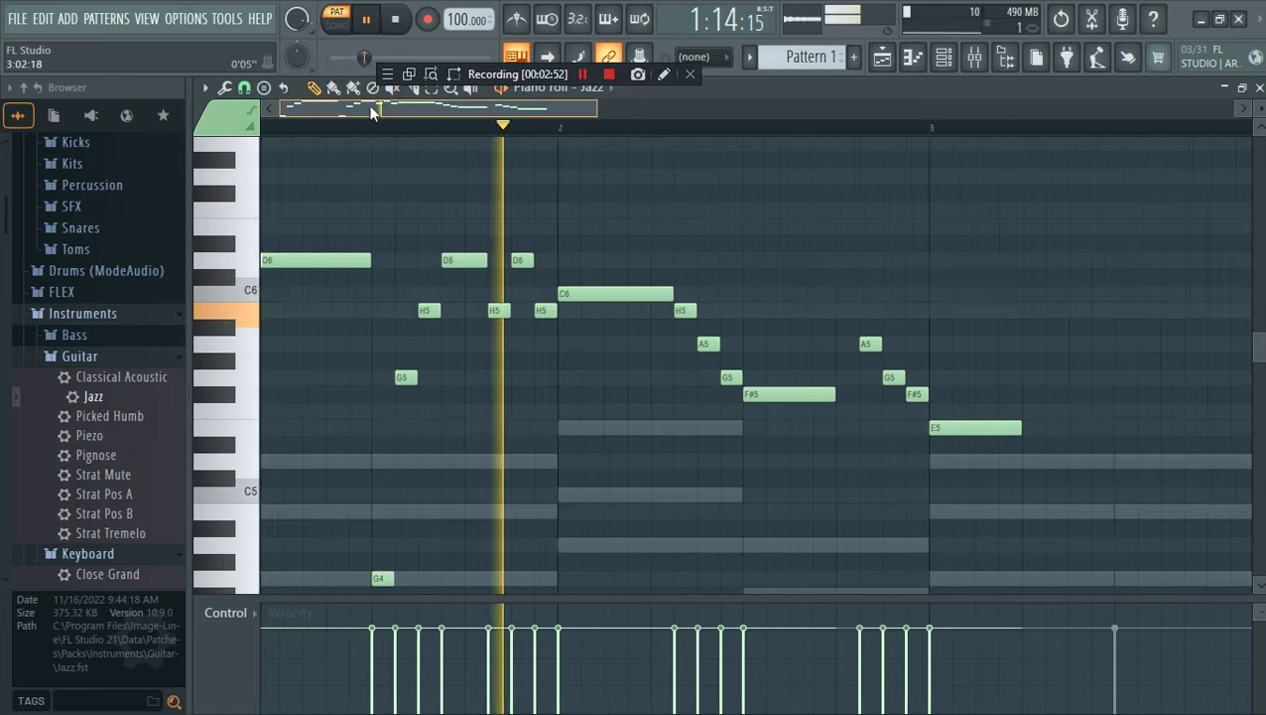
Copy the two-bar melody into bars 3 and 4 from its first D6 onward, and delete the copied E5 past bar 4
scroll(689, 289, "down", 4)
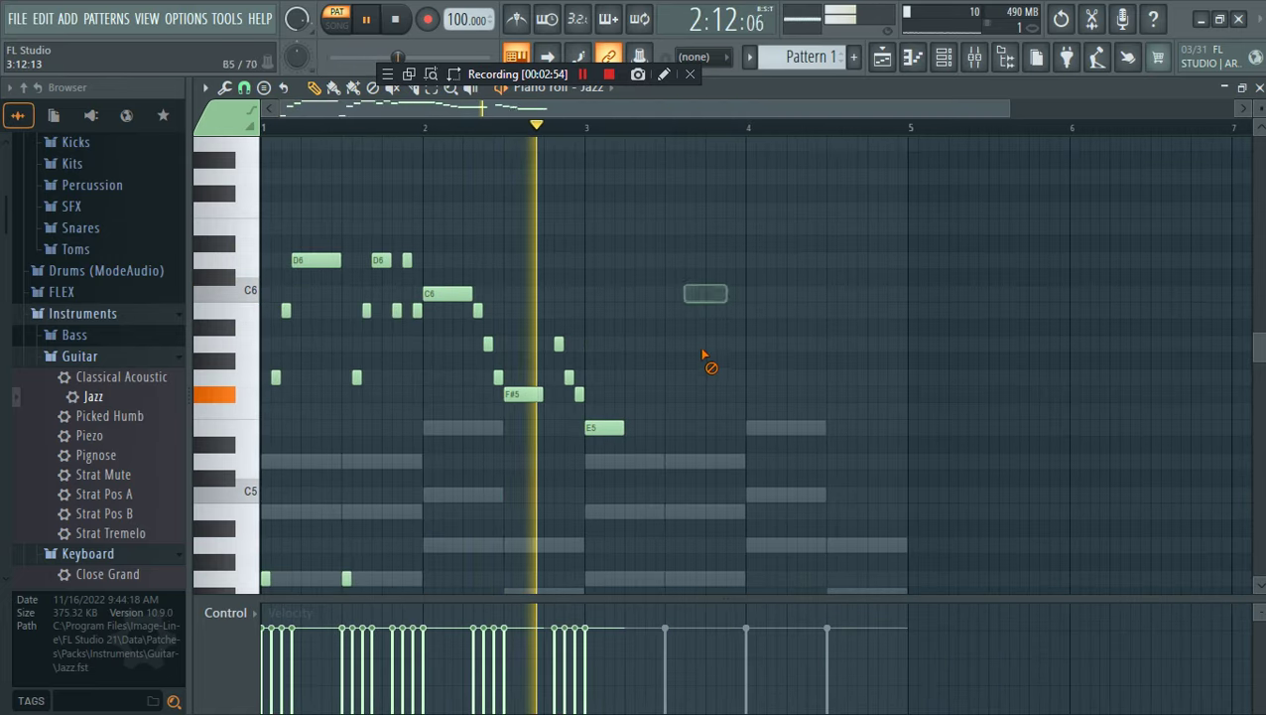
key("space")
left_click_drag(696, 467, 647, 266)
key("space")
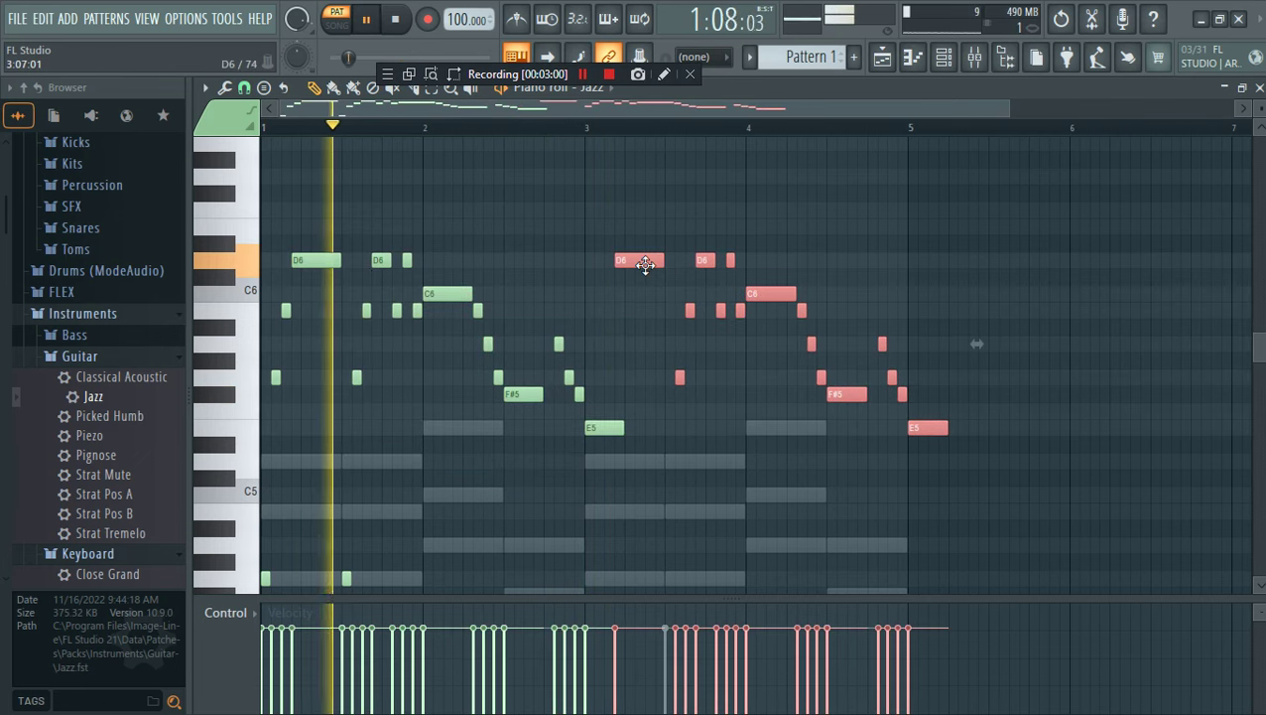
left_click(723, 228)
right_click(728, 231)
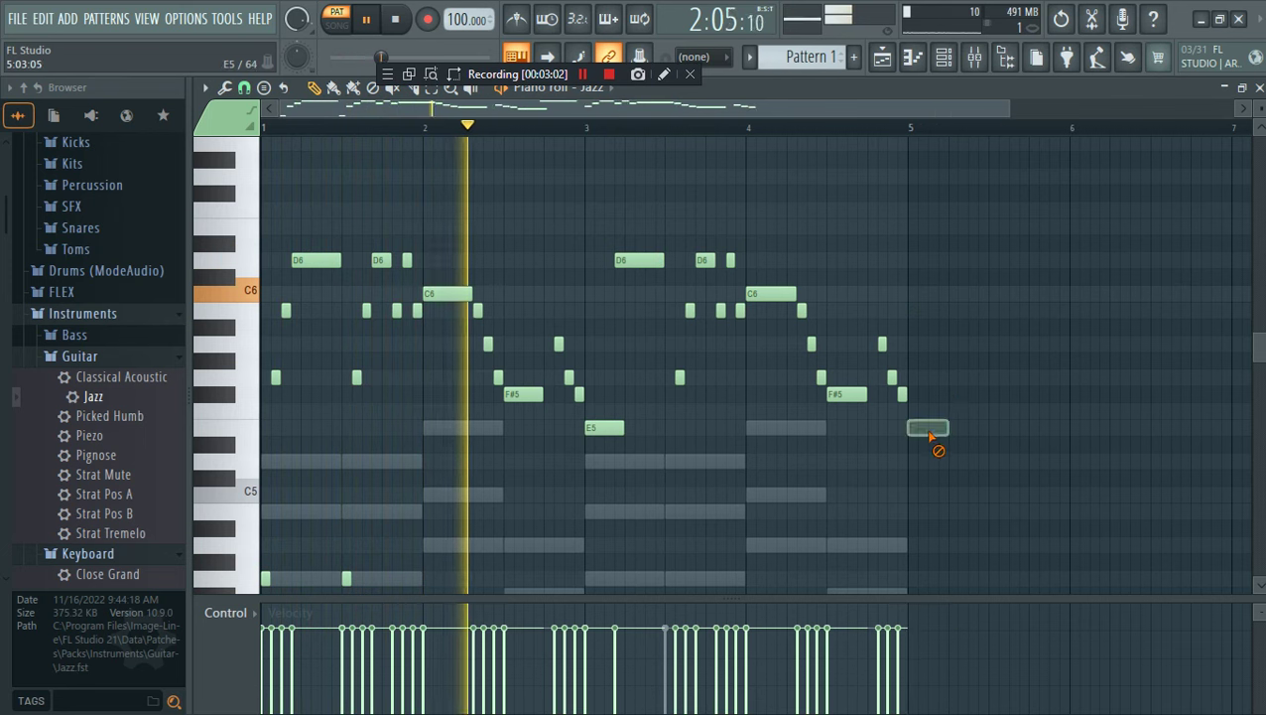
right_click(926, 428)
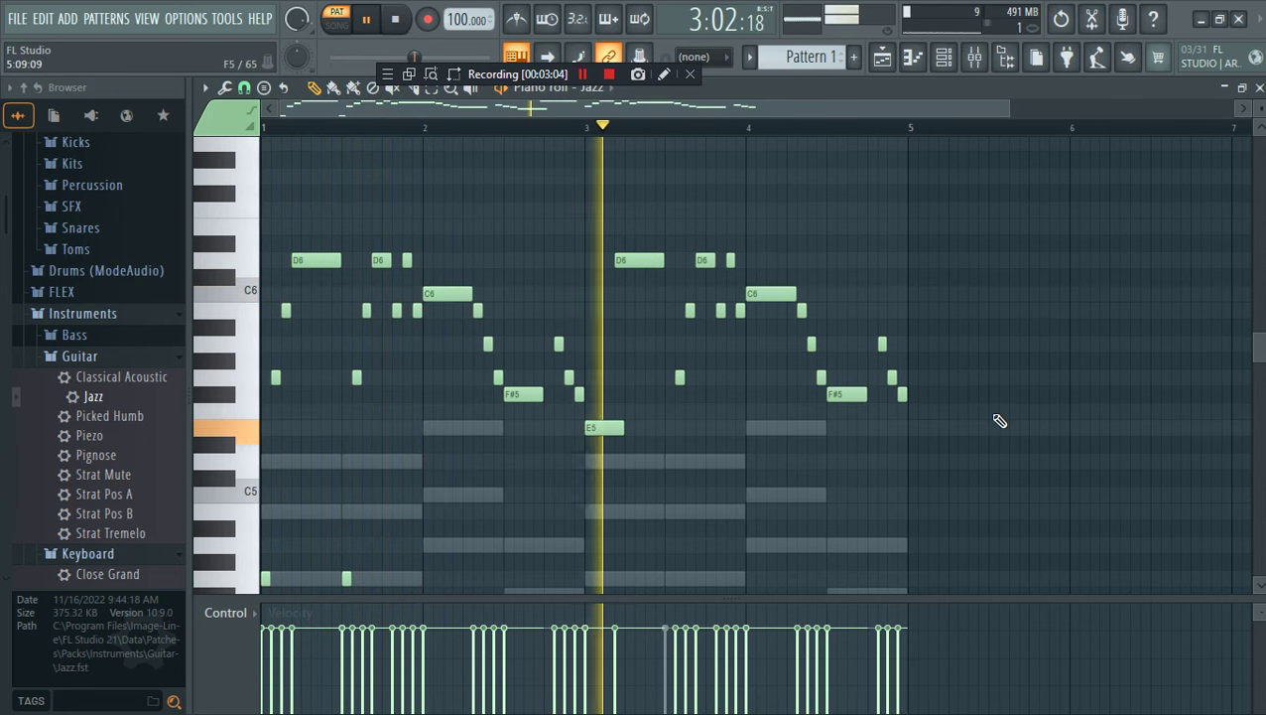
Lower the first D6 of bar 3 to H5 and check the change by playback
key("space")
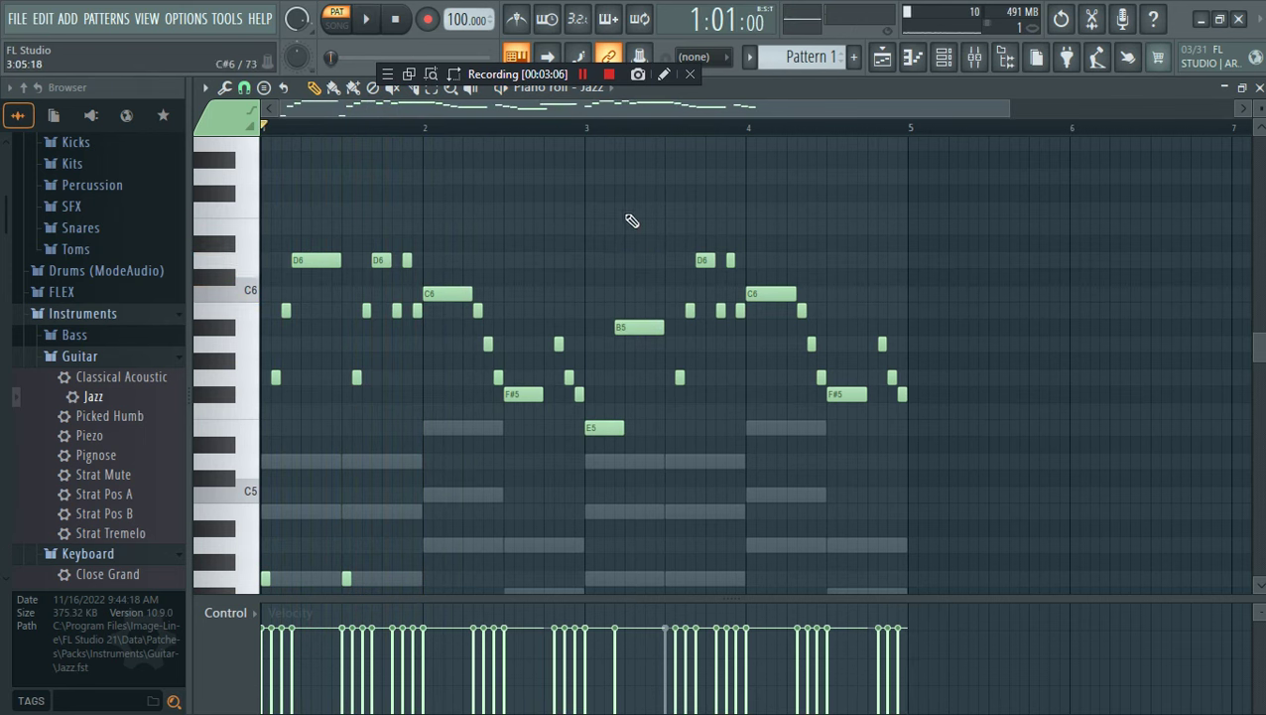
key("space")
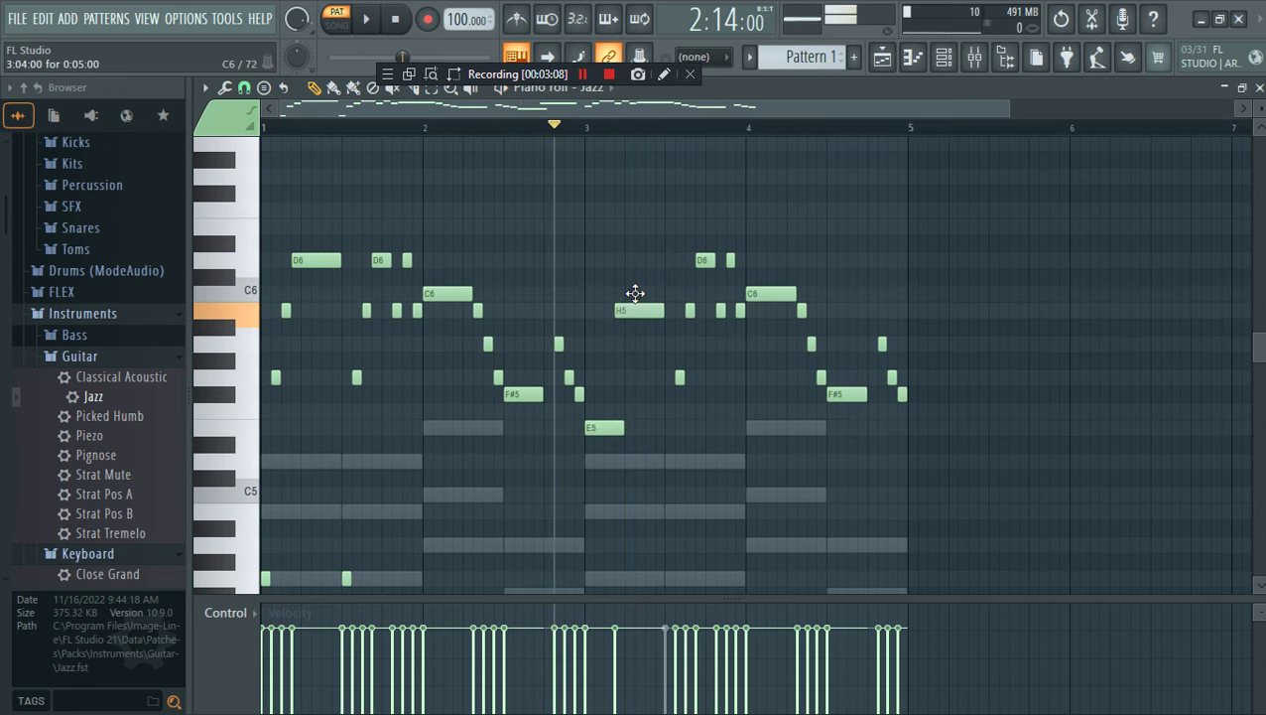
key("space")
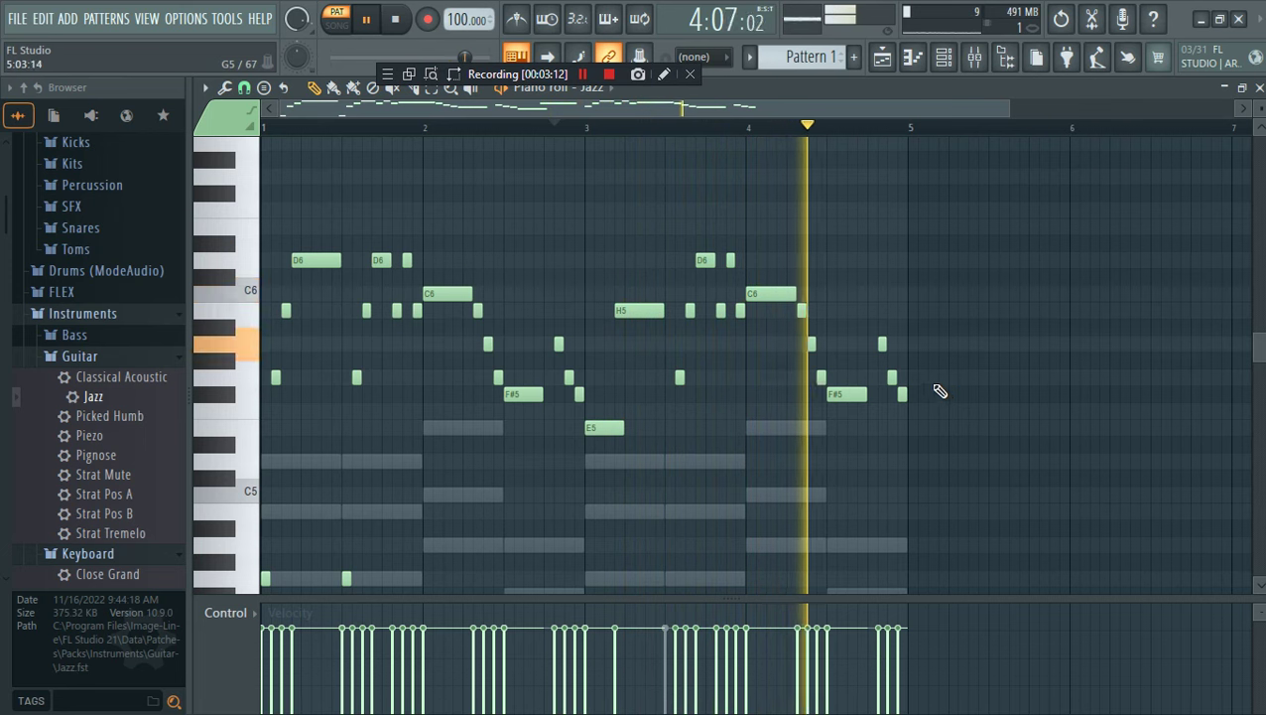
Change bar 4's closing run to F#5, E5 and F#5, and add a one-step D5 in the middle of bar 3
key("space")
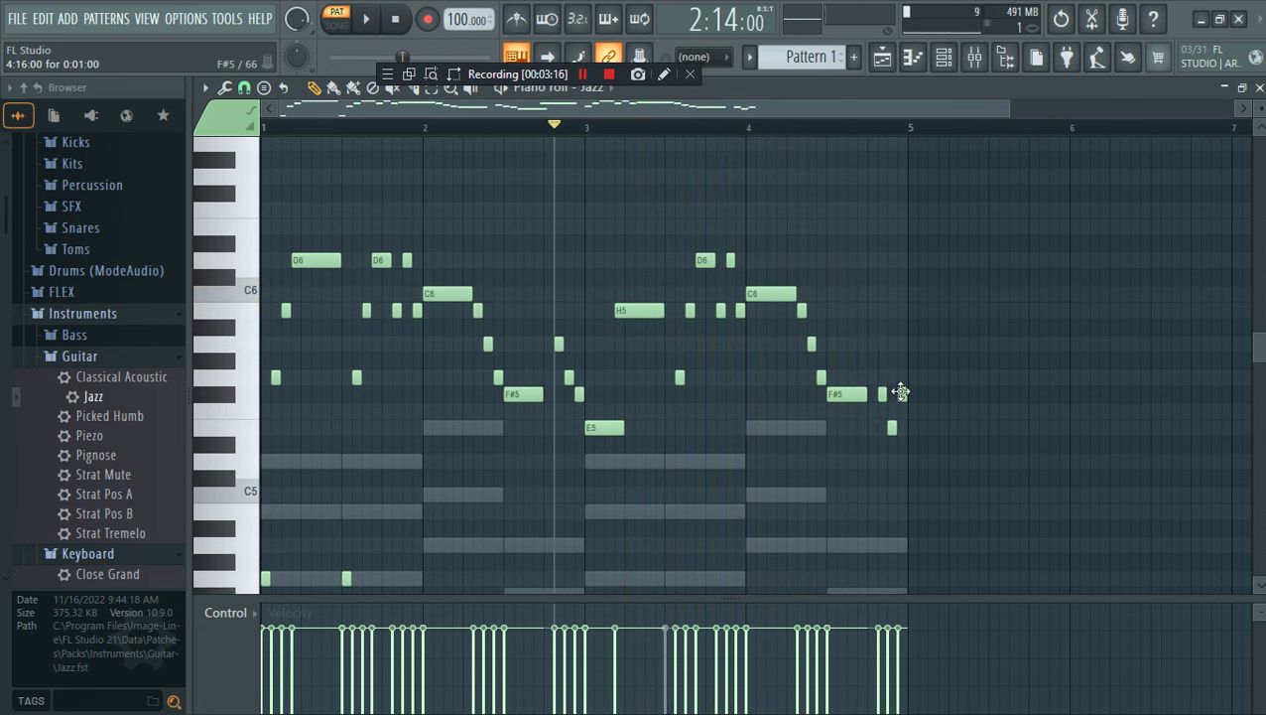
left_click(825, 124)
key("space")
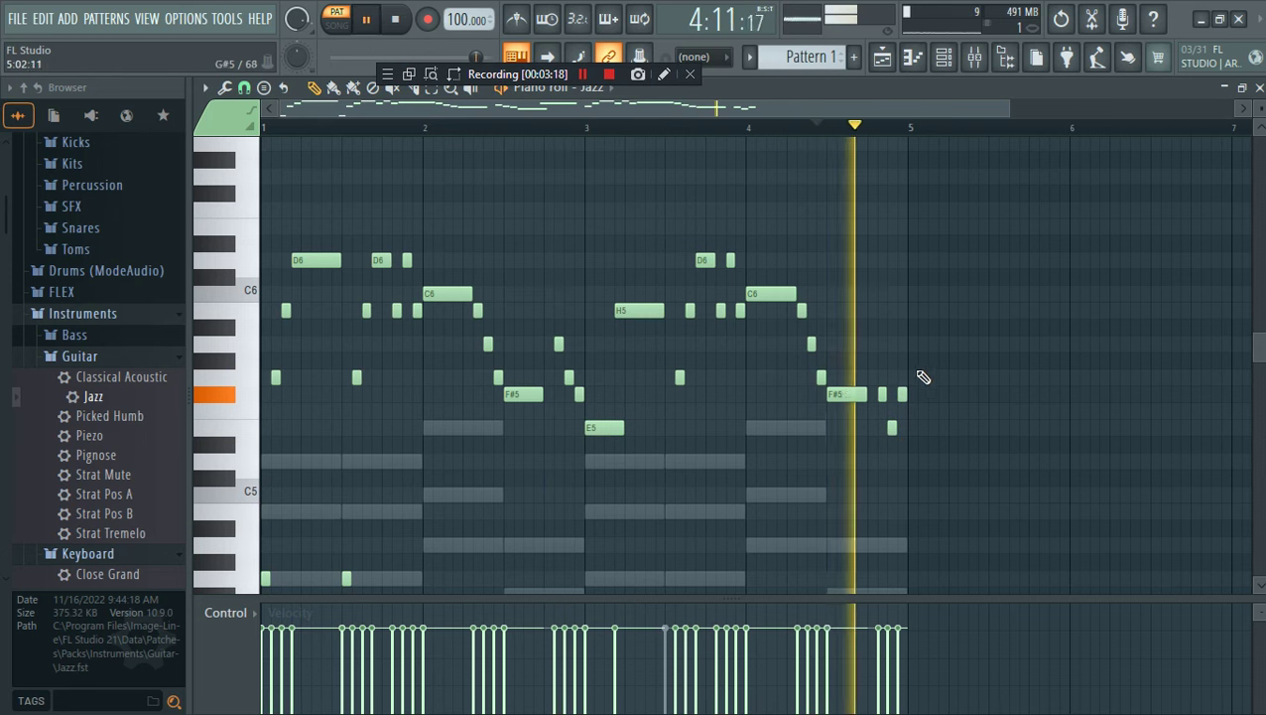
key("space")
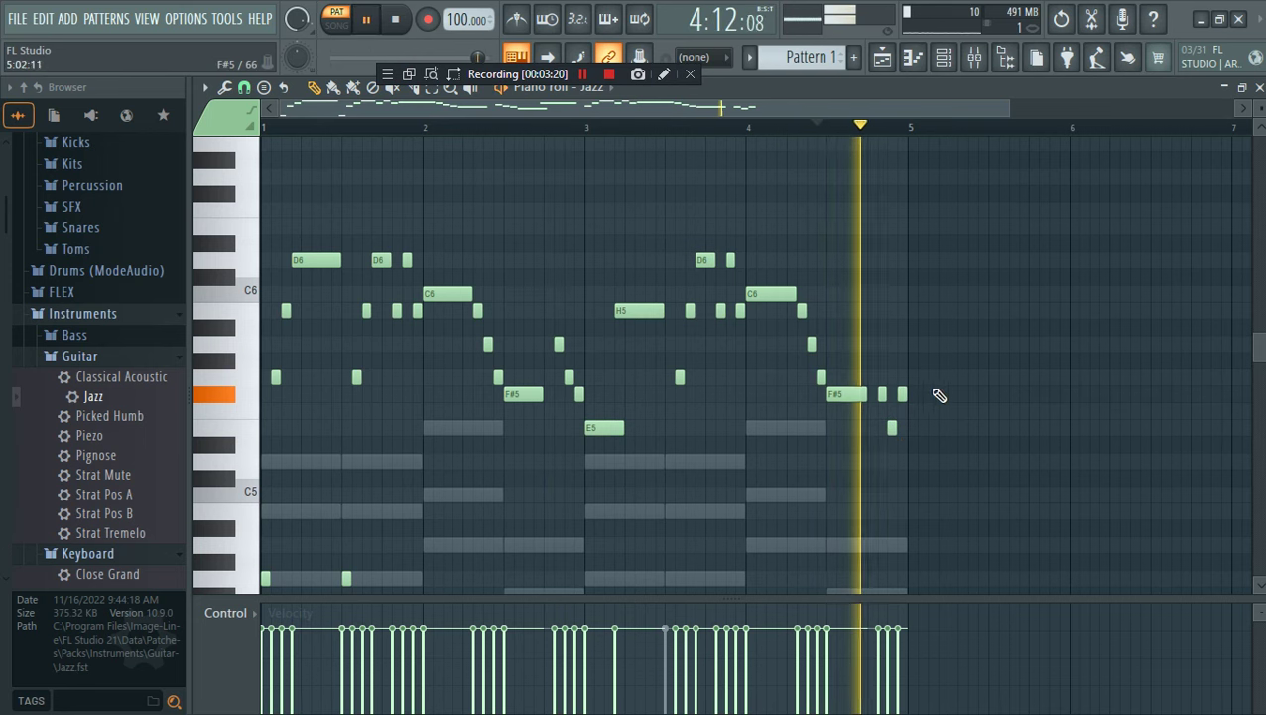
left_click(671, 460)
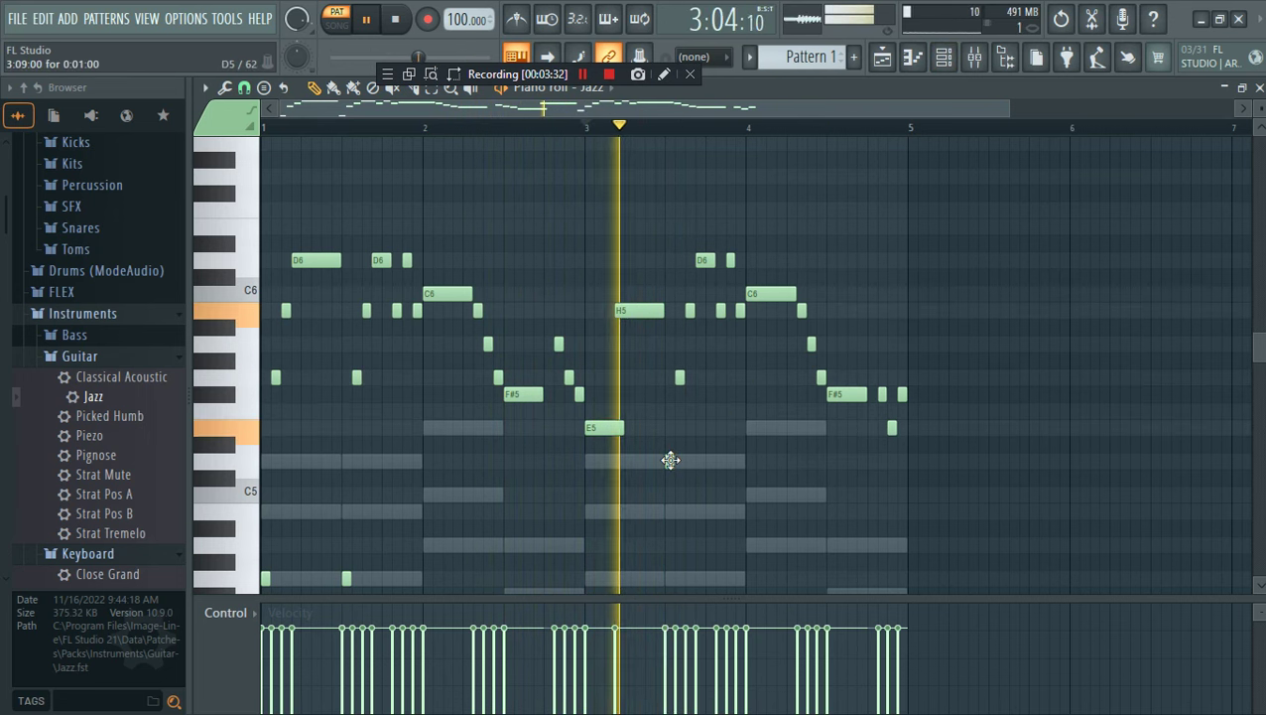
Rebalance the channel volumes, raising Jazz to 84% and setting Morphine to about 75%, and return to the Jazz notes
key("F6")
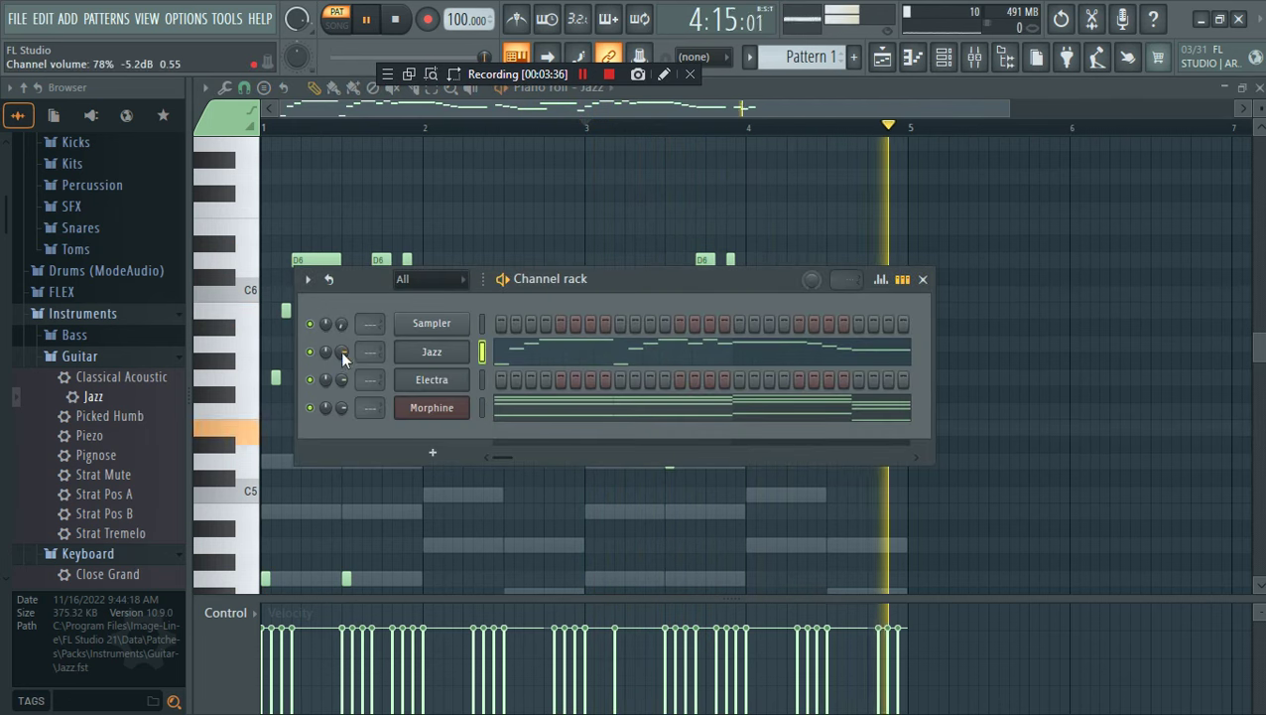
scroll(340, 351, "up", 2)
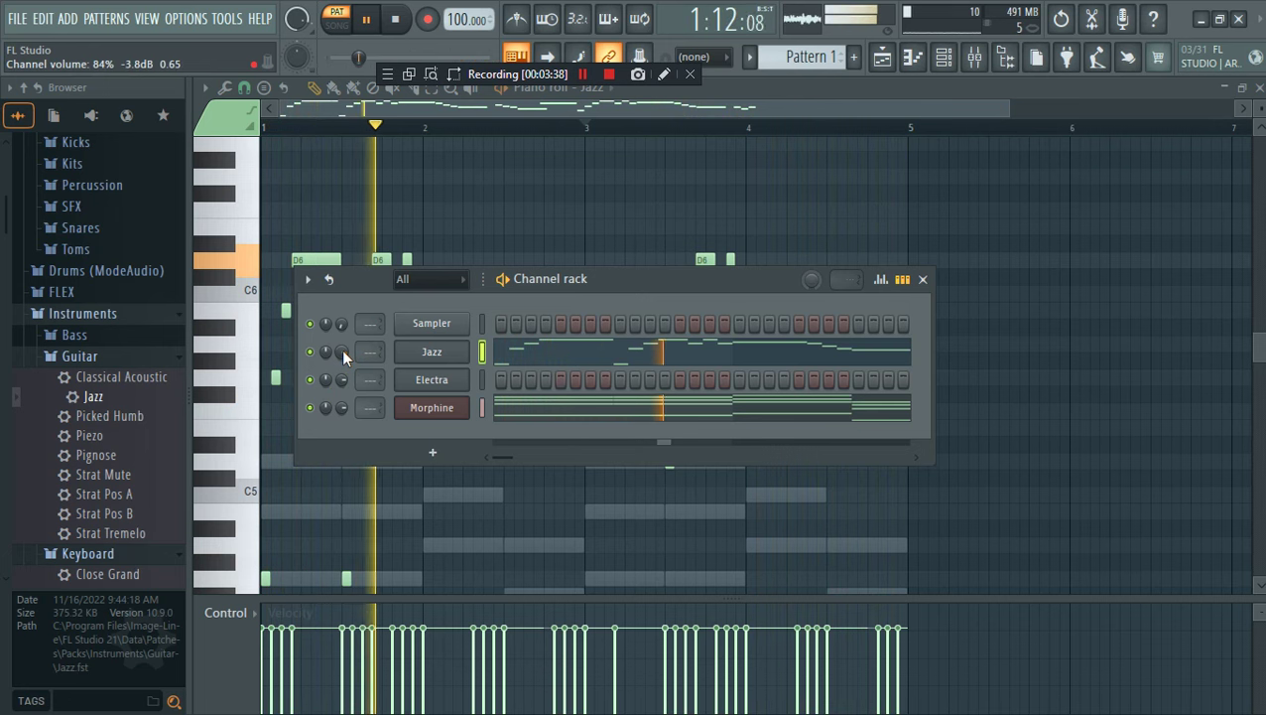
scroll(342, 351, "up", 1)
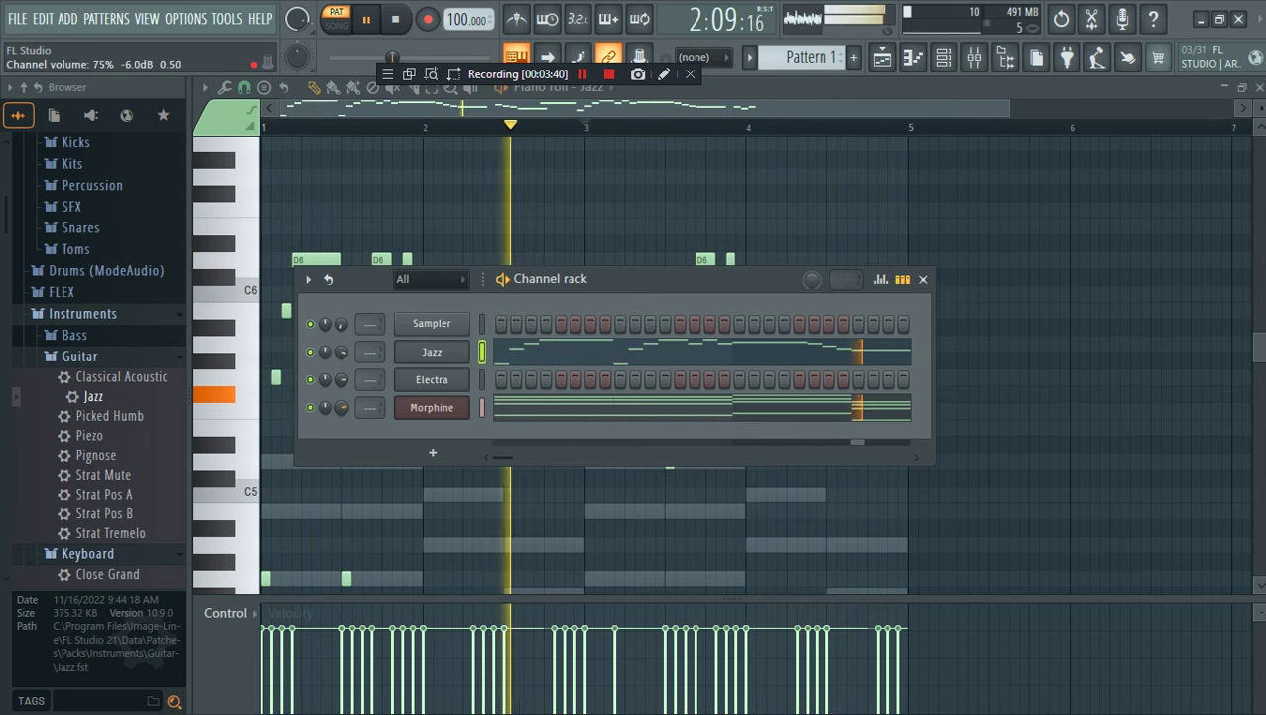
left_click(598, 354)
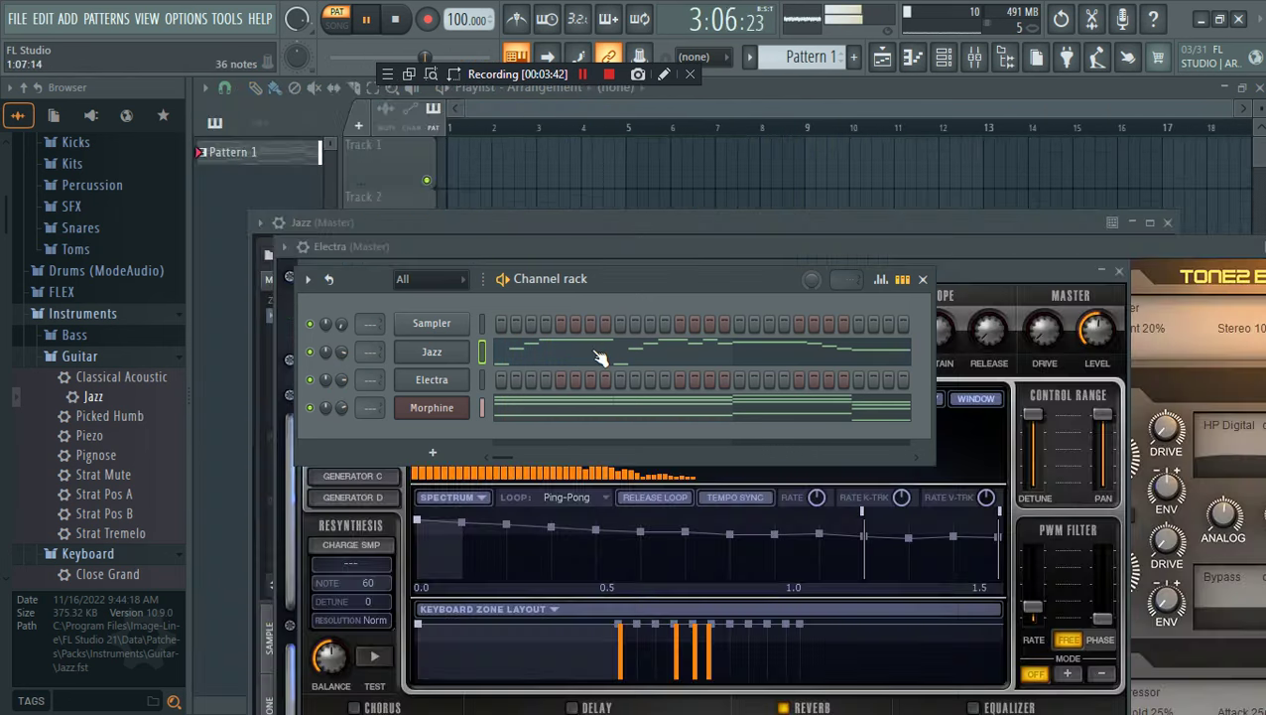
left_click(599, 354)
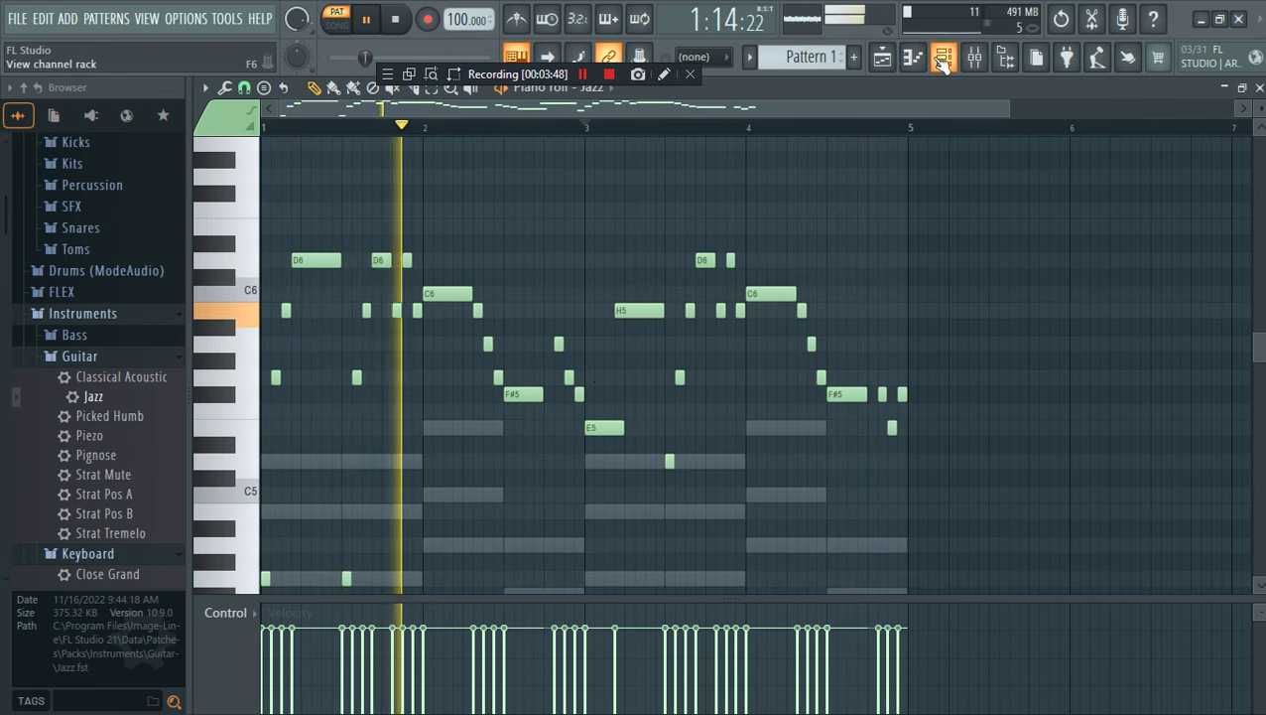
Reopen the Jazz notes from the channel rack and play the melody from bar 1
key("F6")
key("space")
left_click(601, 356)
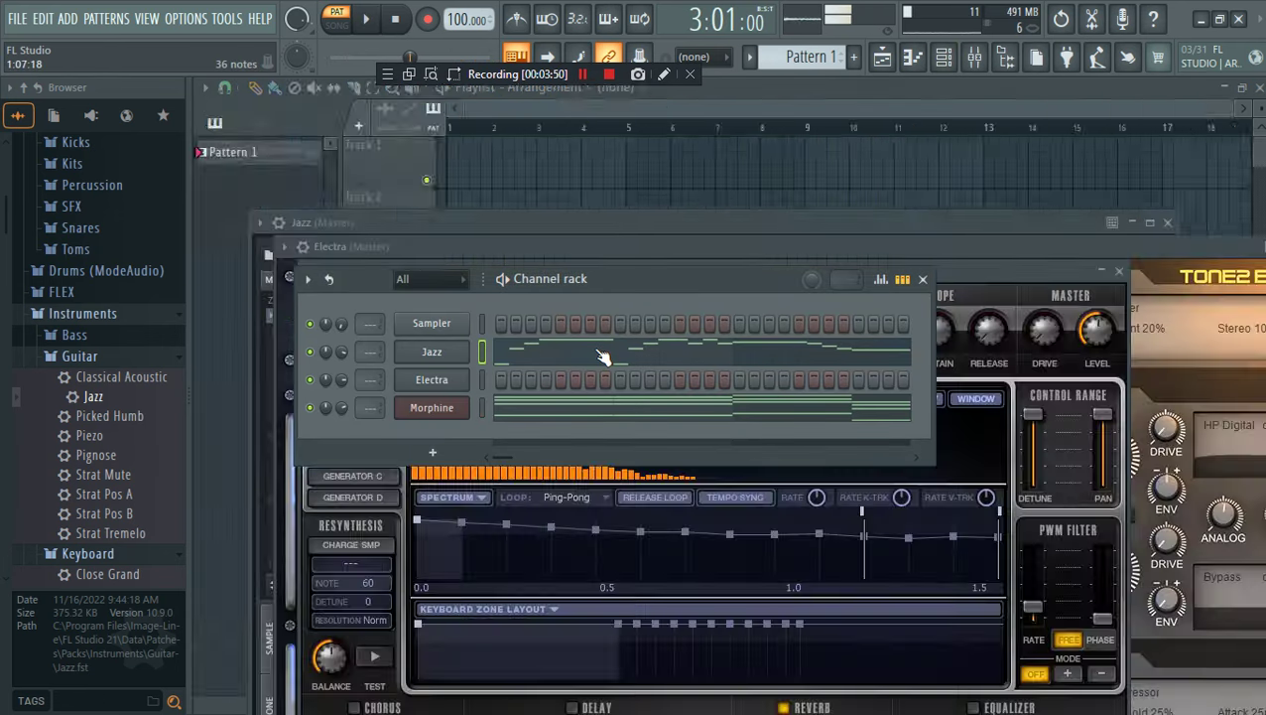
left_click(601, 355)
left_click(280, 124)
key("space")
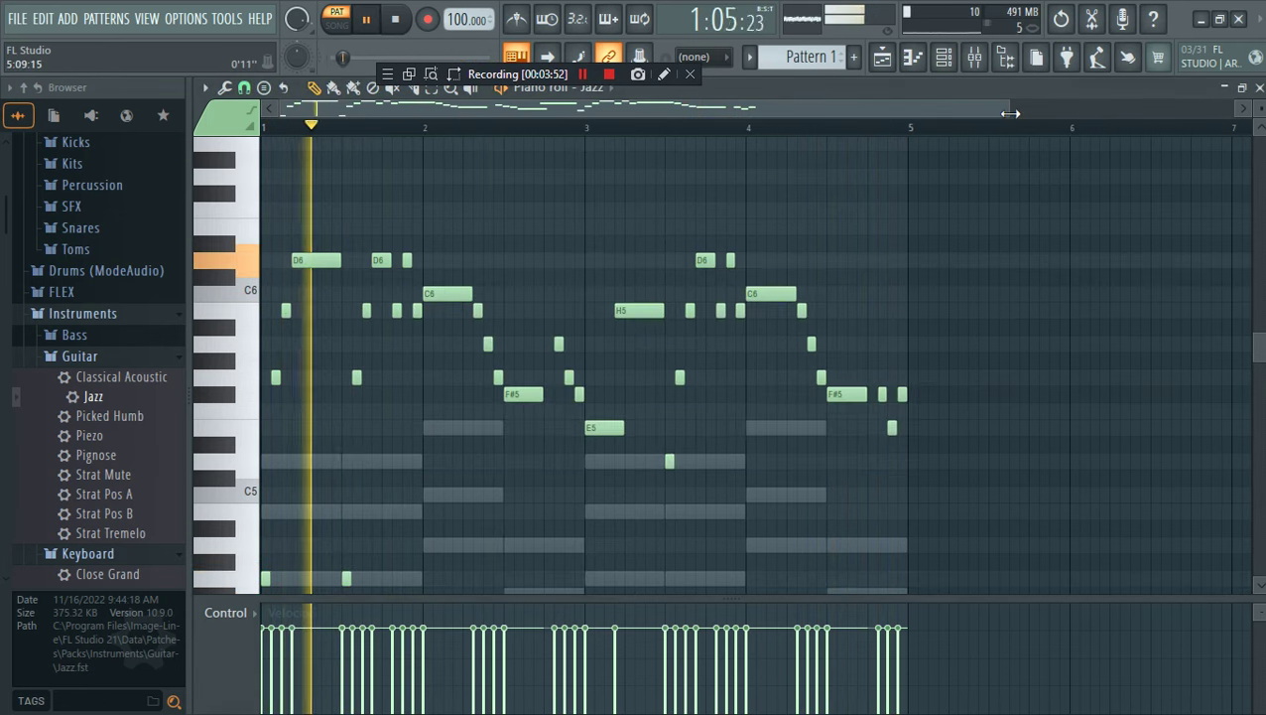
Split bar 2's long C6 into a two-step C6 and a one-step C6 separated by one step, checking by playback
left_click_drag(1008, 109, 667, 153)
right_click(646, 192)
key("space")
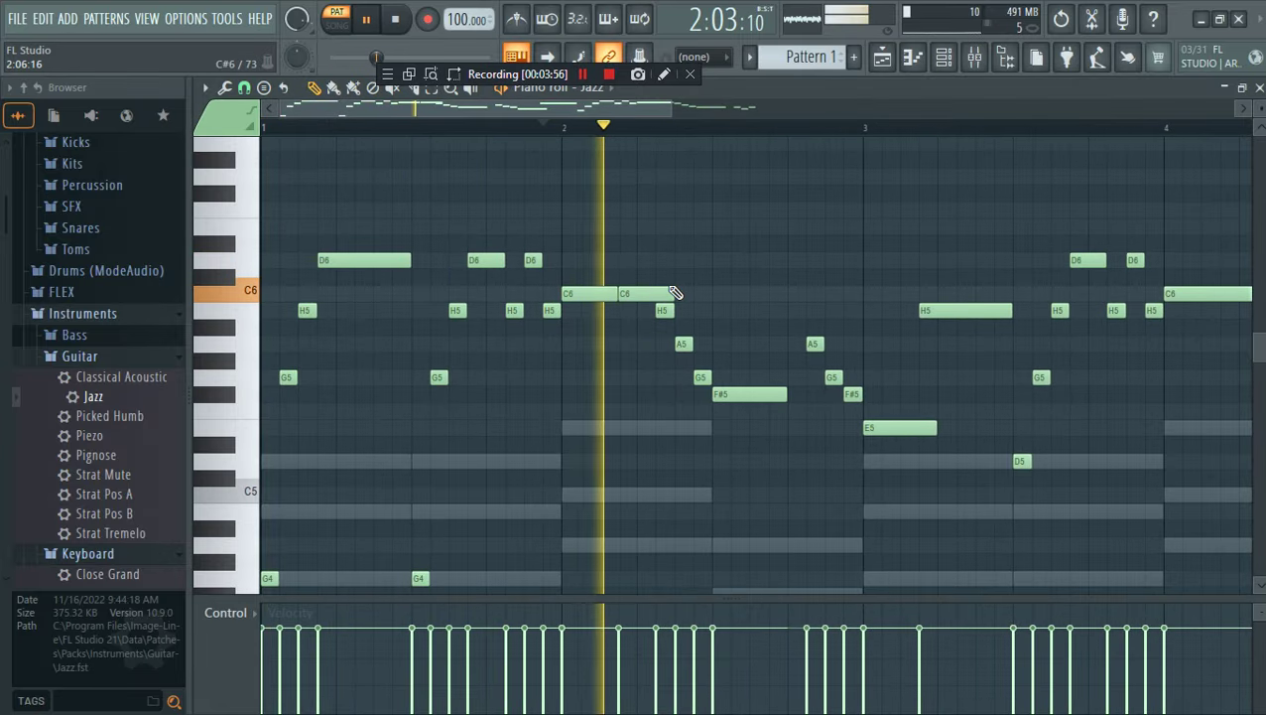
left_click_drag(673, 295, 599, 295)
key("space")
key("space")
key("space")
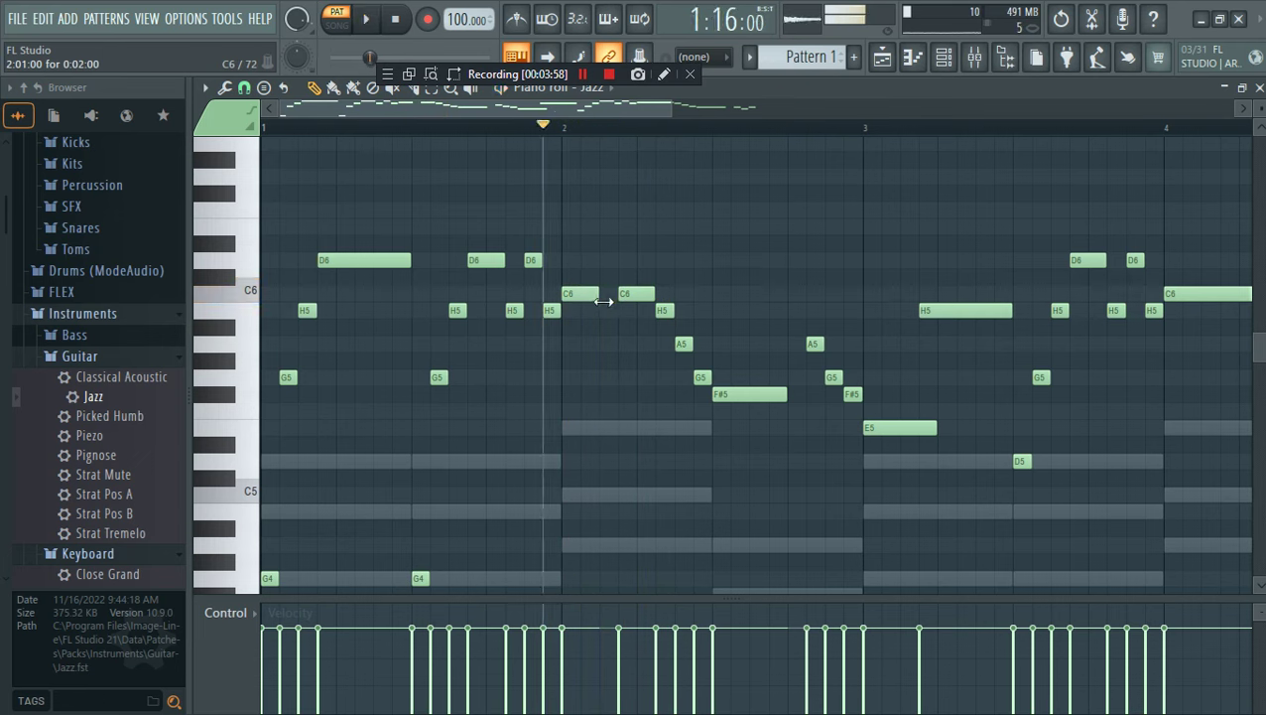
key("space")
key("space")
key("space")
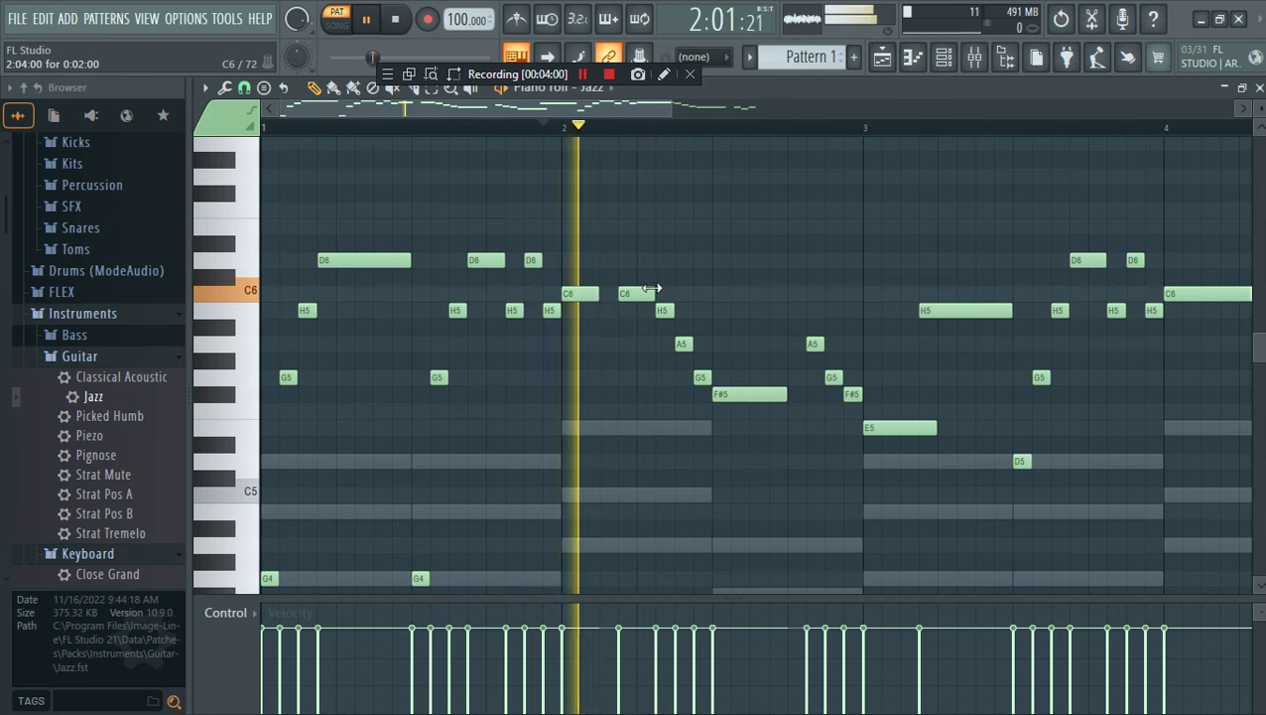
Lower bar 3's opening E5 to D5, and split bar 4's long C6 into two shorter C6 notes, the first two steps long
left_click_drag(617, 105, 743, 105)
left_click_drag(776, 161, 784, 167)
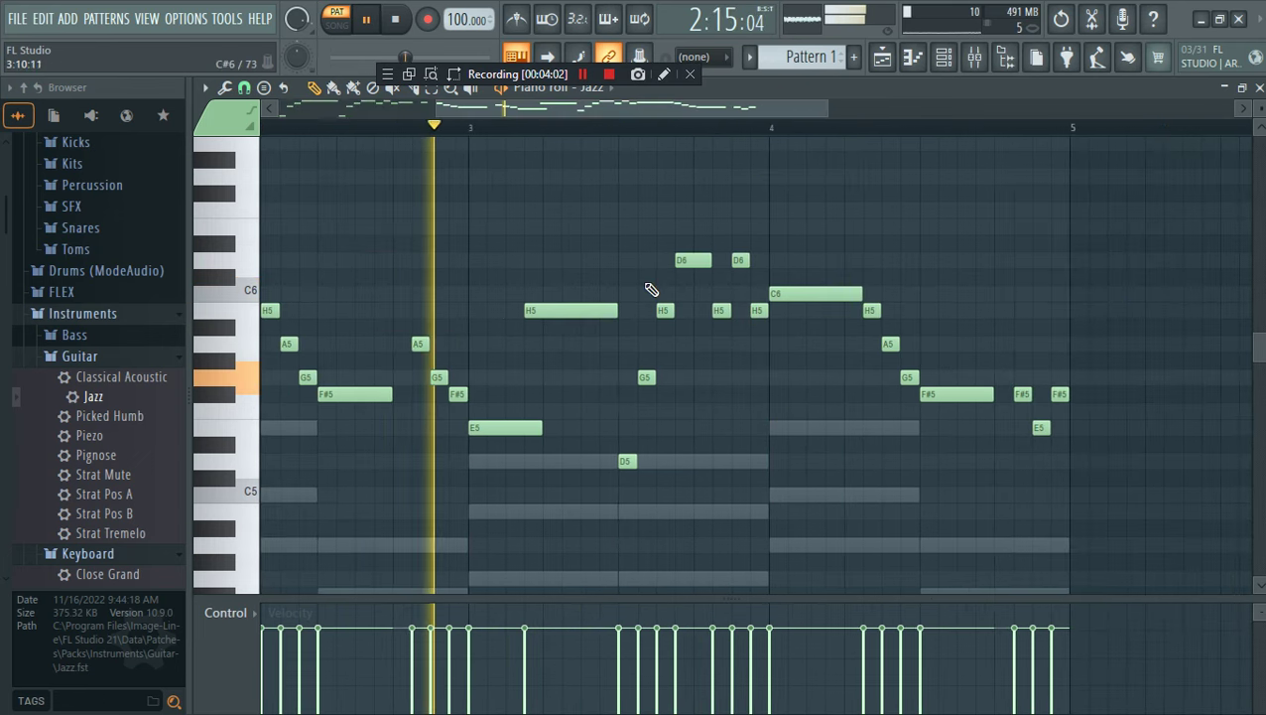
key("space")
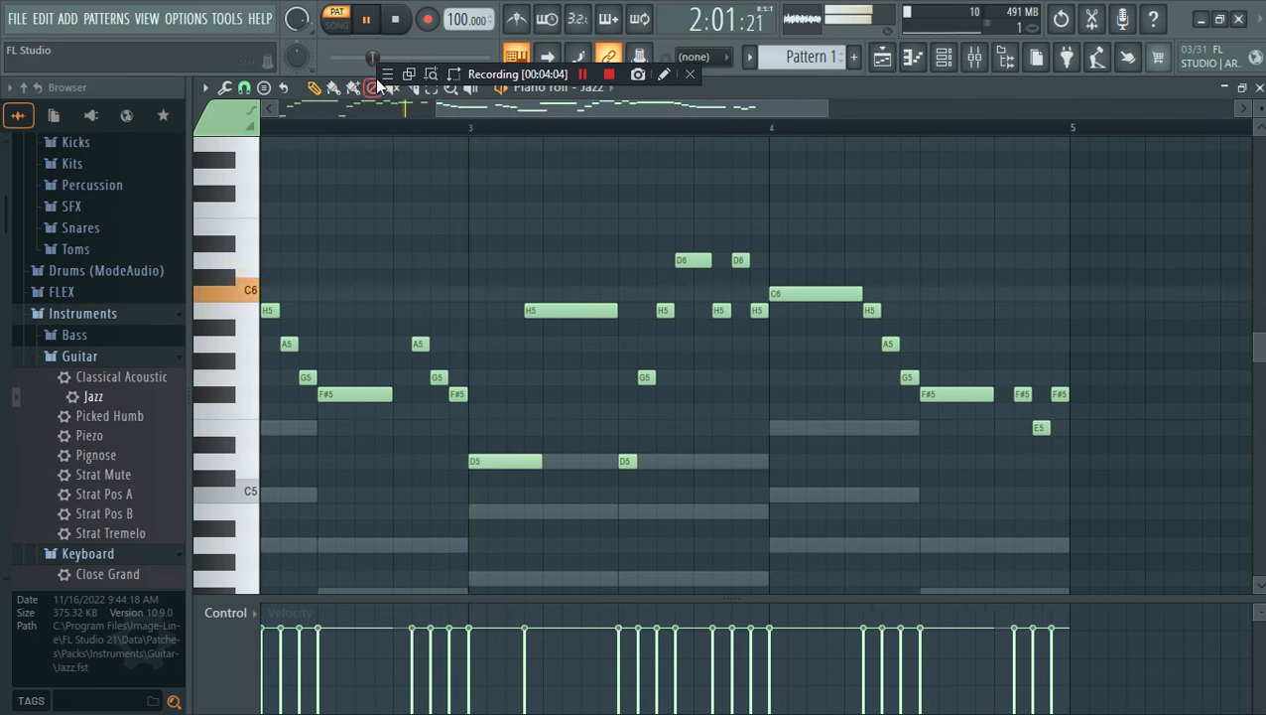
mouse_move(458, 396)
left_mouse_down()
mouse_move(472, 425)
mouse_move(457, 394)
left_mouse_up()
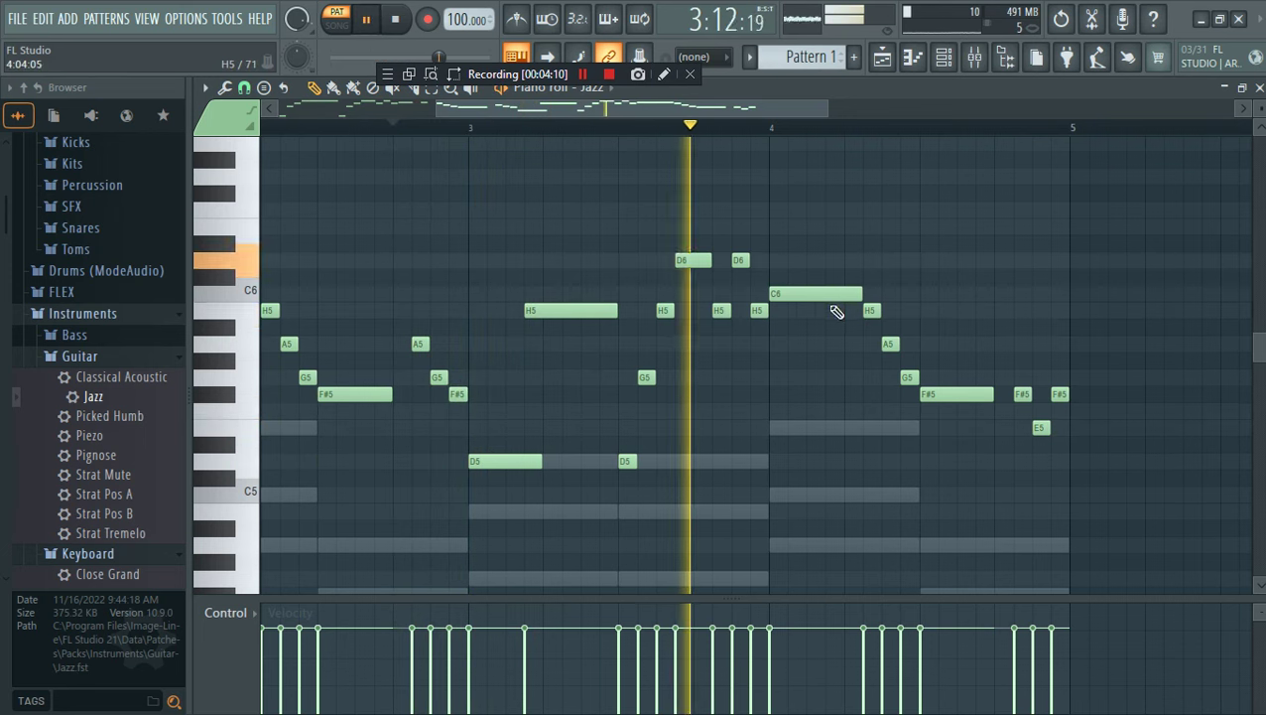
left_click_drag(859, 293, 794, 291)
Route the Jazz channel to mixer track 1 and load RC-20 Retro Color in effect slot 3
left_click(943, 54)
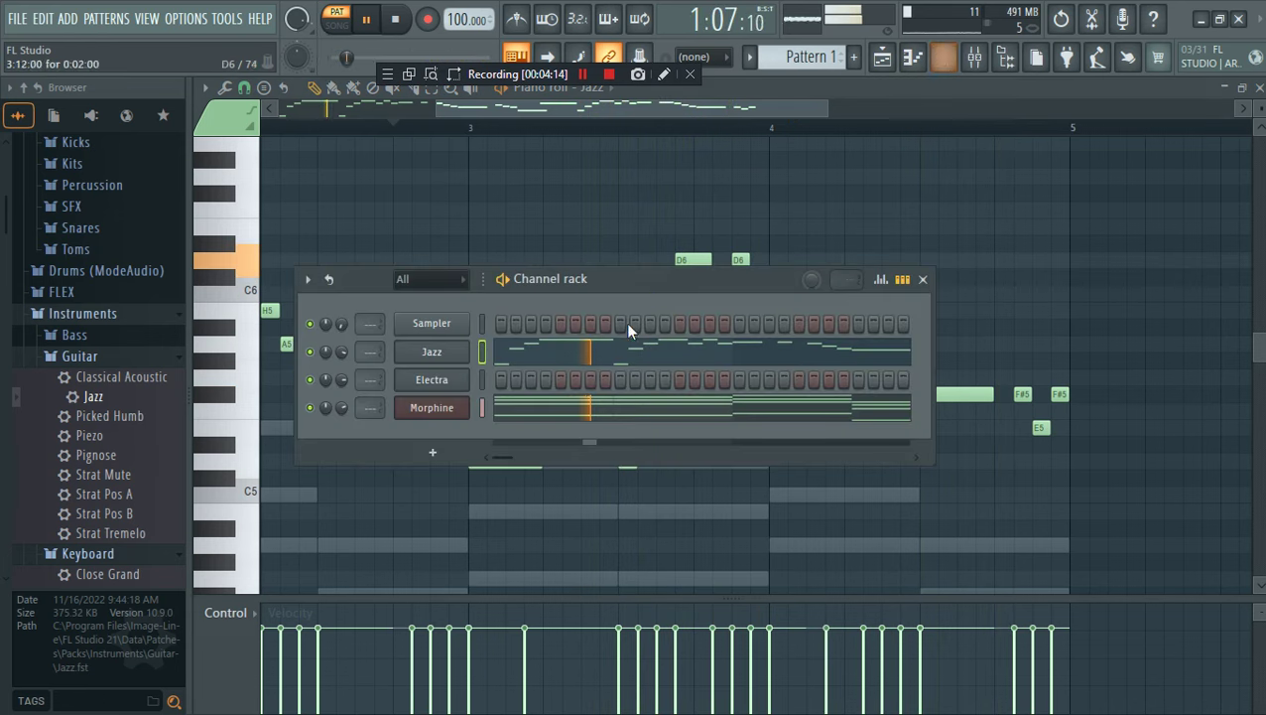
left_click(427, 351)
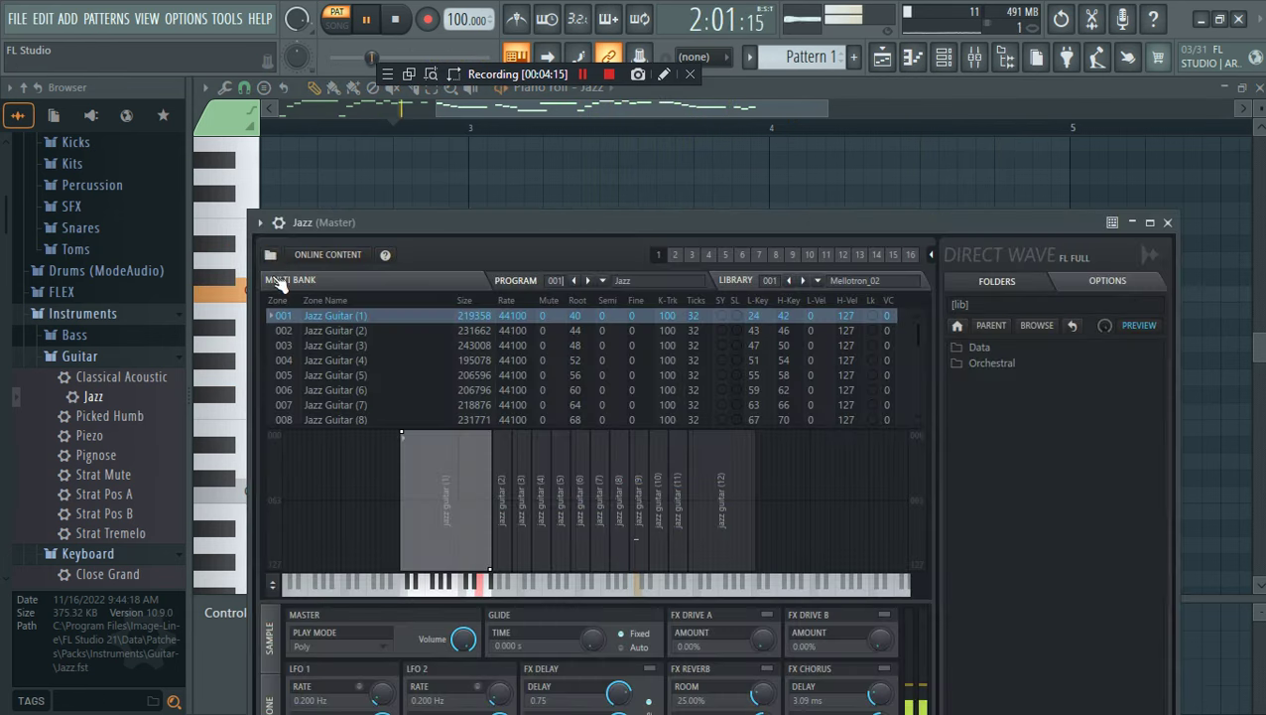
left_click(266, 225)
left_click(568, 282)
left_click(1102, 291)
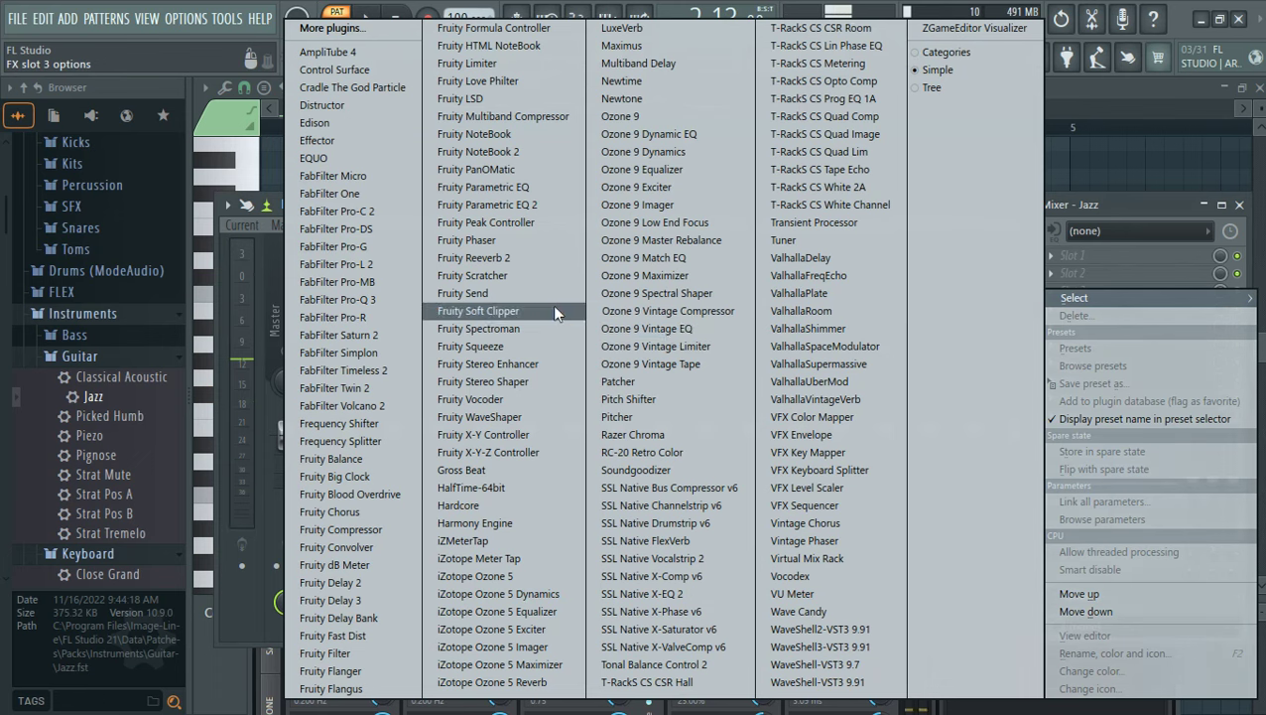
left_click(641, 452)
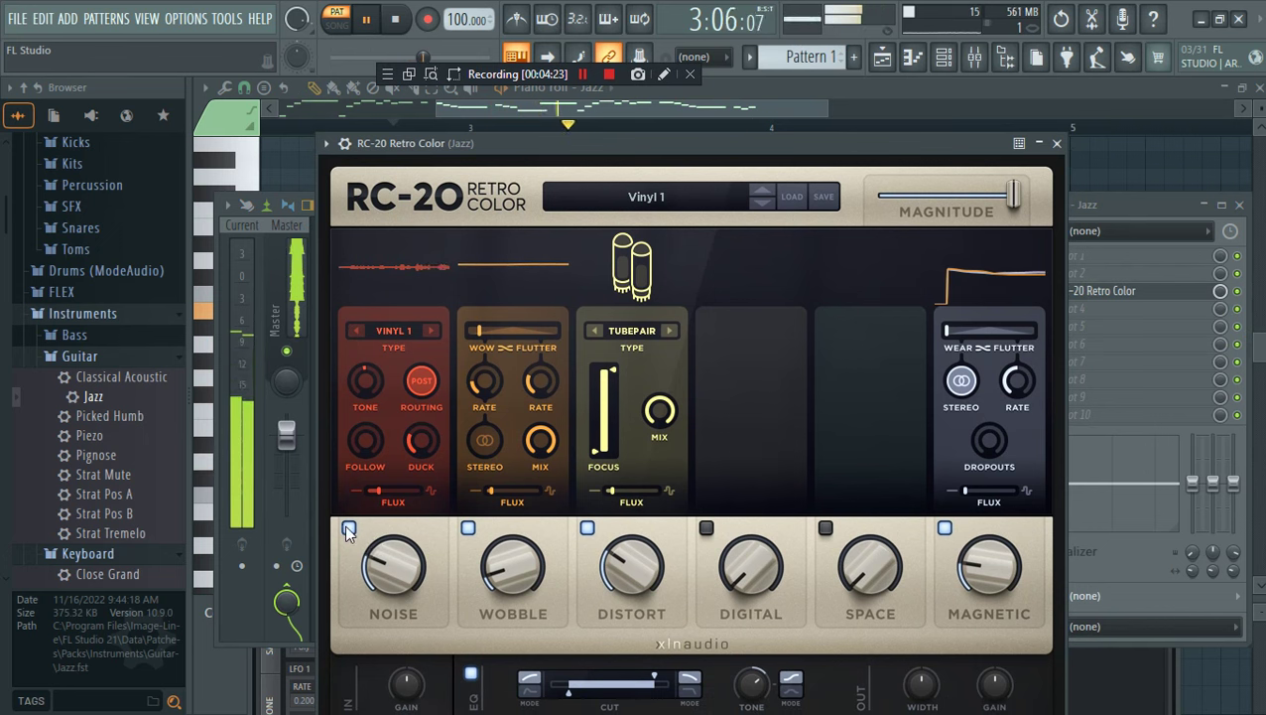
Turn off Noise in RC-20, enable Space at a moderate amount and raise the EQ low cut to about 203 Hz
left_click(348, 528)
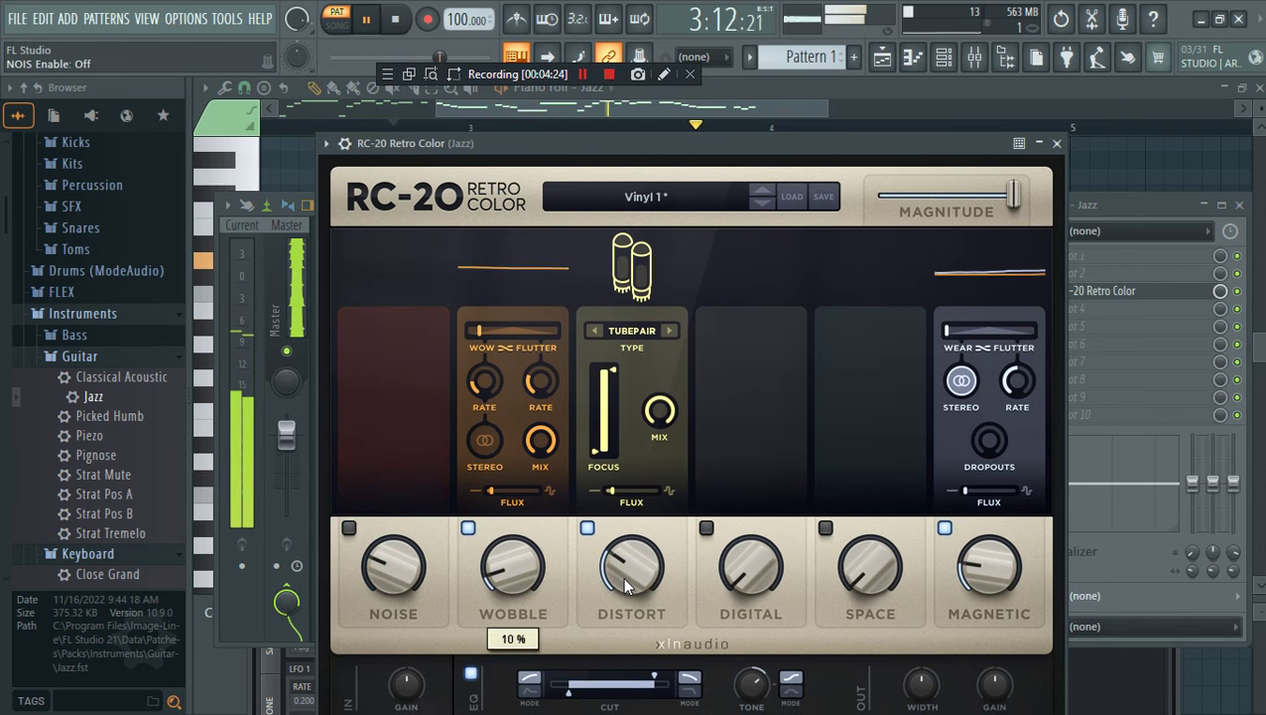
left_click_drag(871, 570, 866, 543)
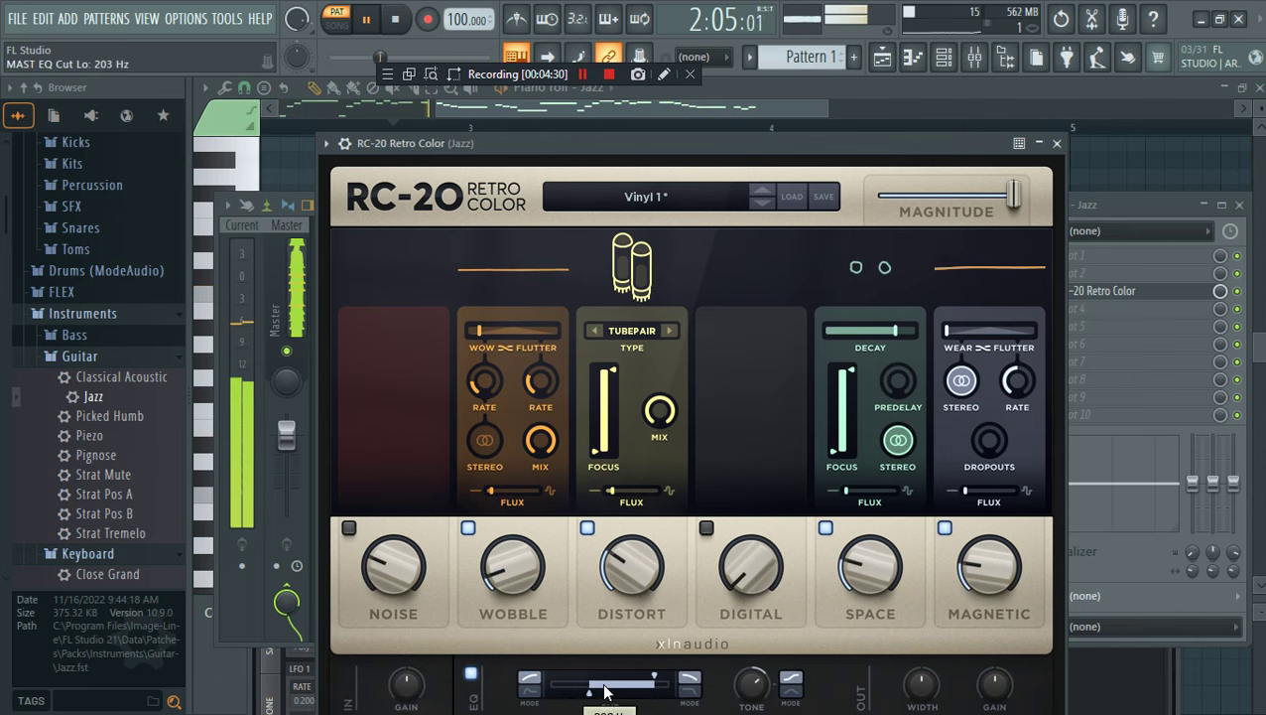
Add Fruity Parametric EQ 2 in slot 1, cutting band 1 to about -17 dB and slightly boosting bands 5 and 6
left_click(1109, 260)
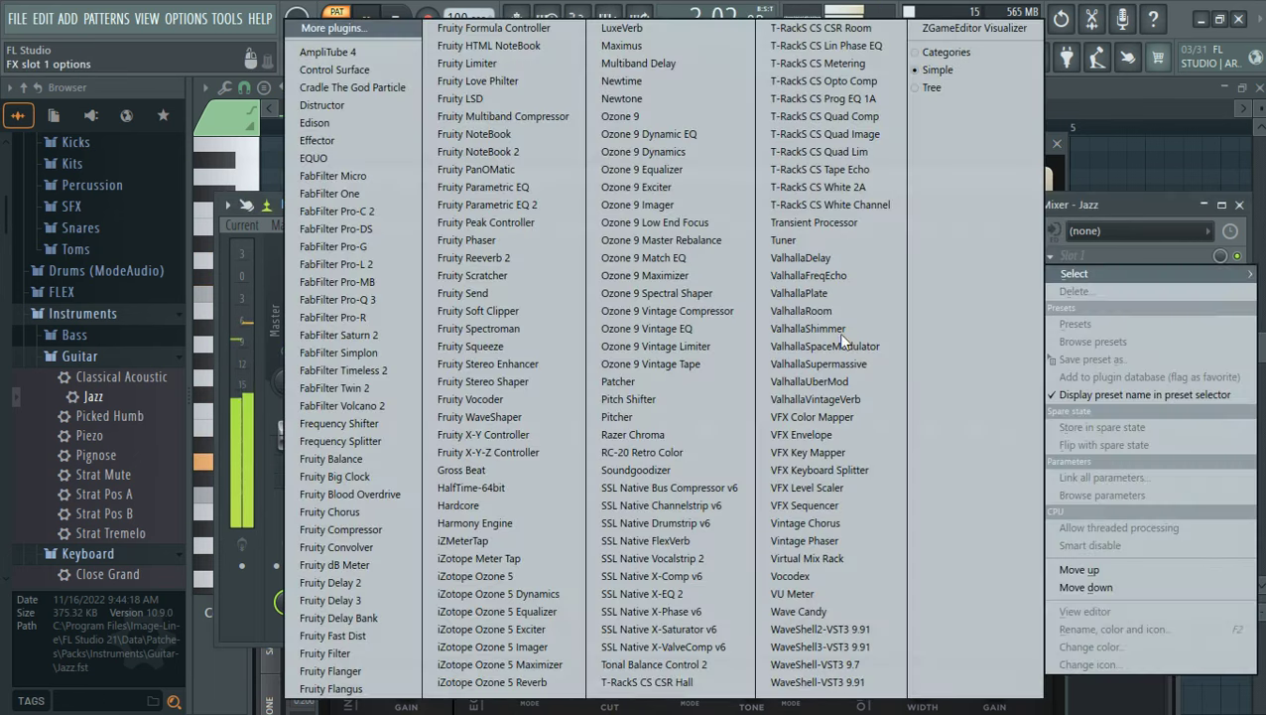
left_click(534, 203)
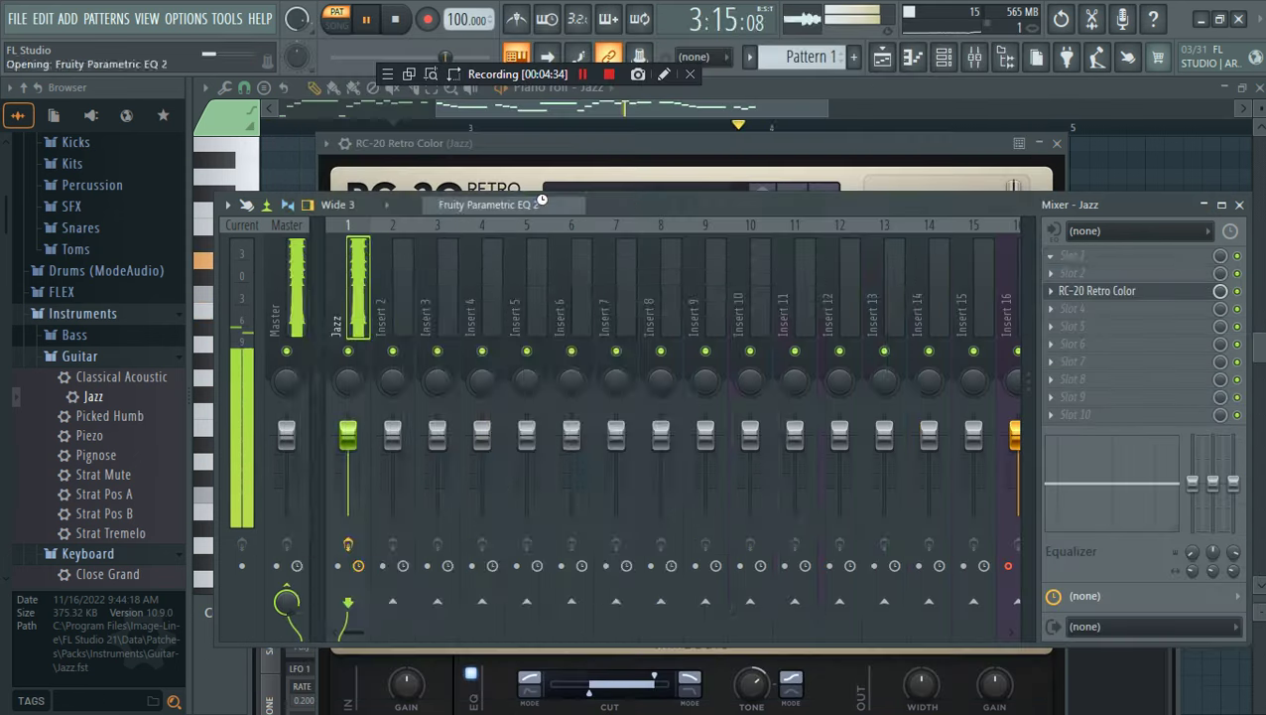
mouse_move(593, 428)
left_mouse_down()
mouse_move(599, 398)
mouse_move(650, 420)
mouse_move(660, 411)
mouse_move(594, 408)
left_mouse_up()
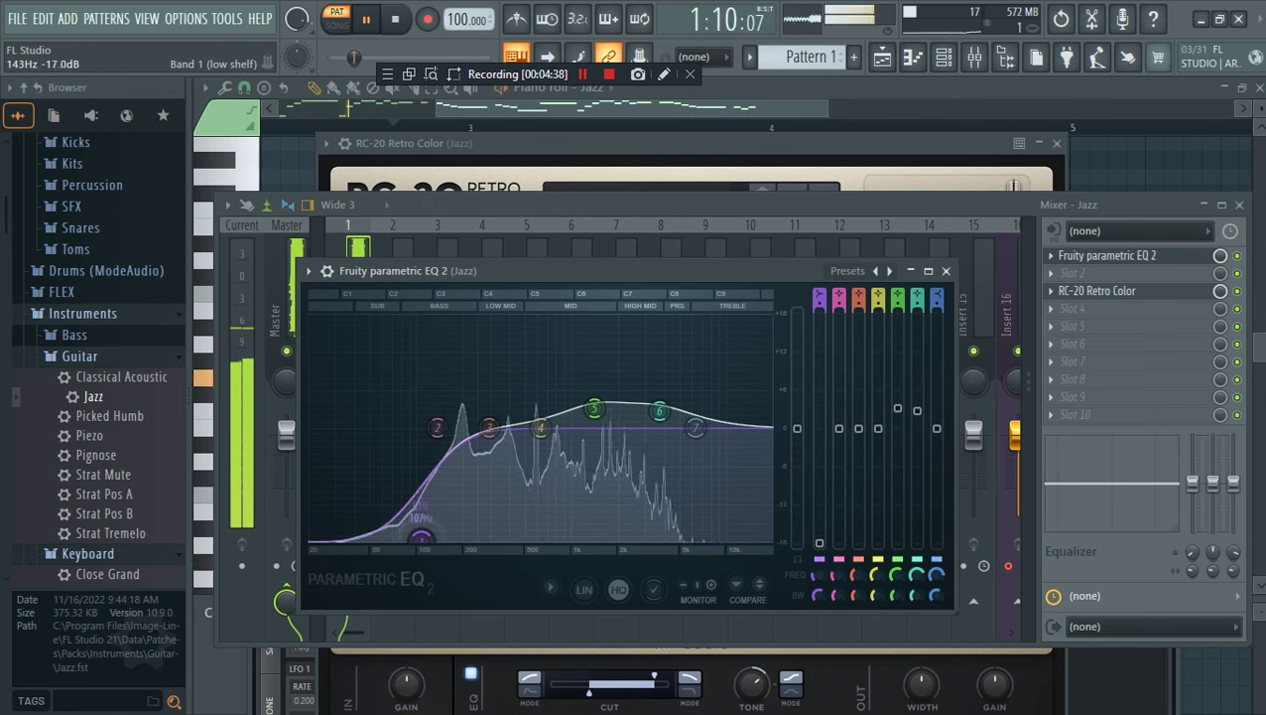
Fine-tune RC-20 on the Jazz track, enabling a low Digital amount, reducing Wobble and setting Space to 32%
left_click(721, 139)
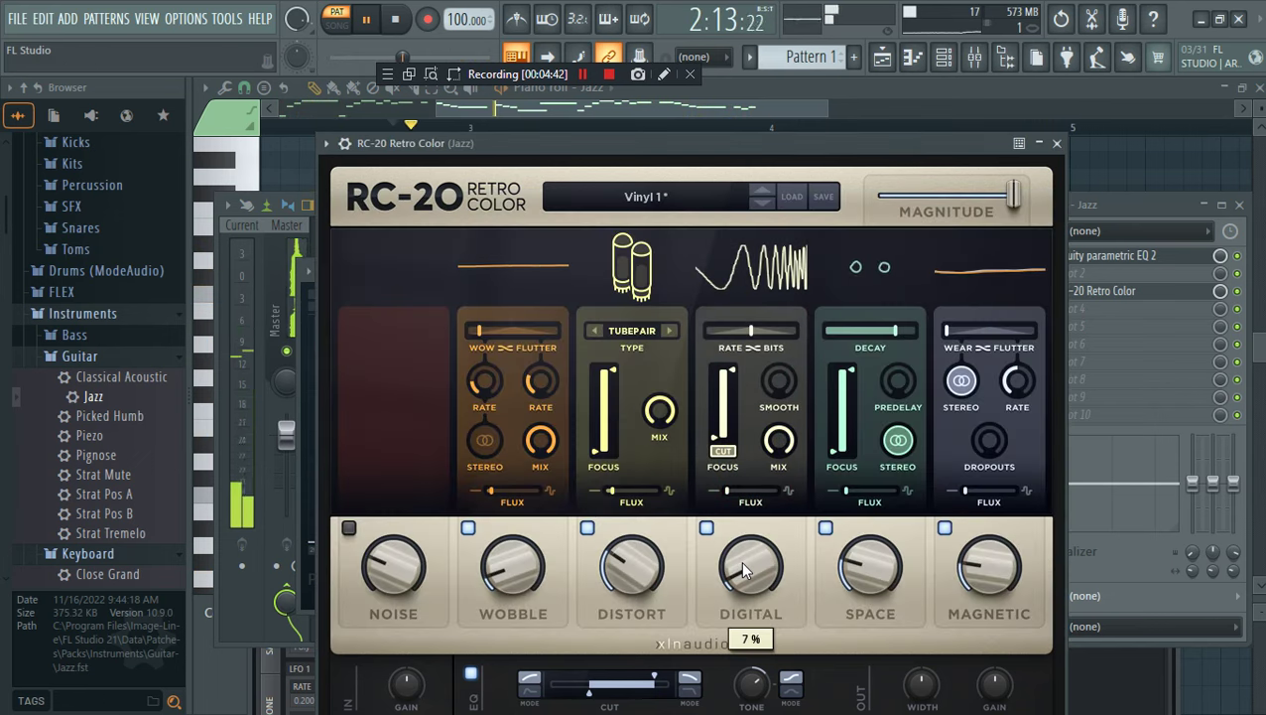
scroll(626, 572, "up", 6)
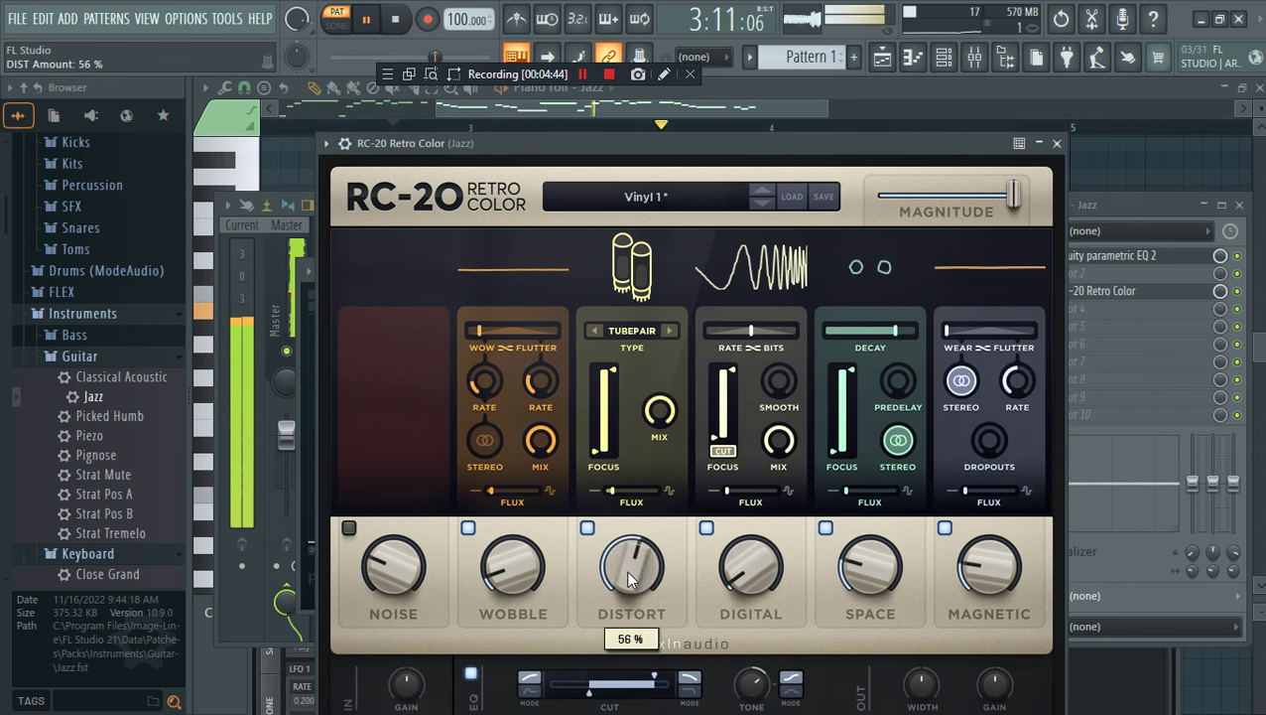
scroll(627, 569, "down", 6)
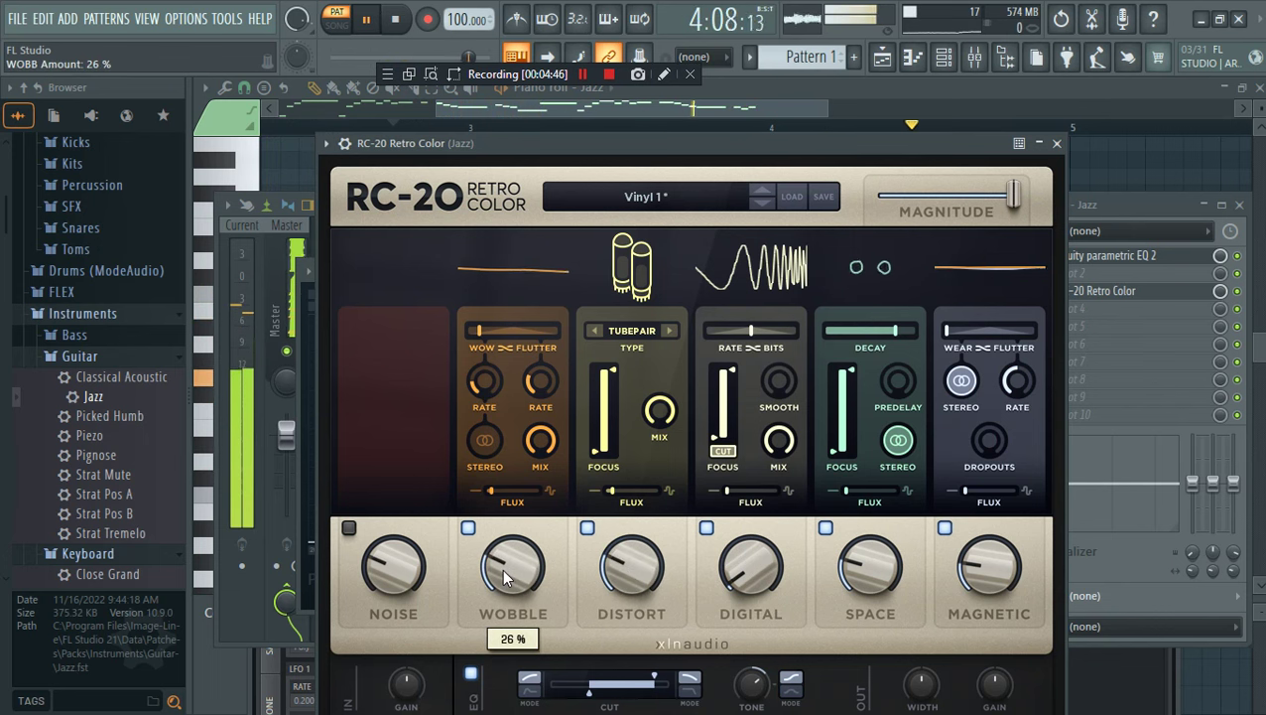
scroll(502, 568, "down", 3)
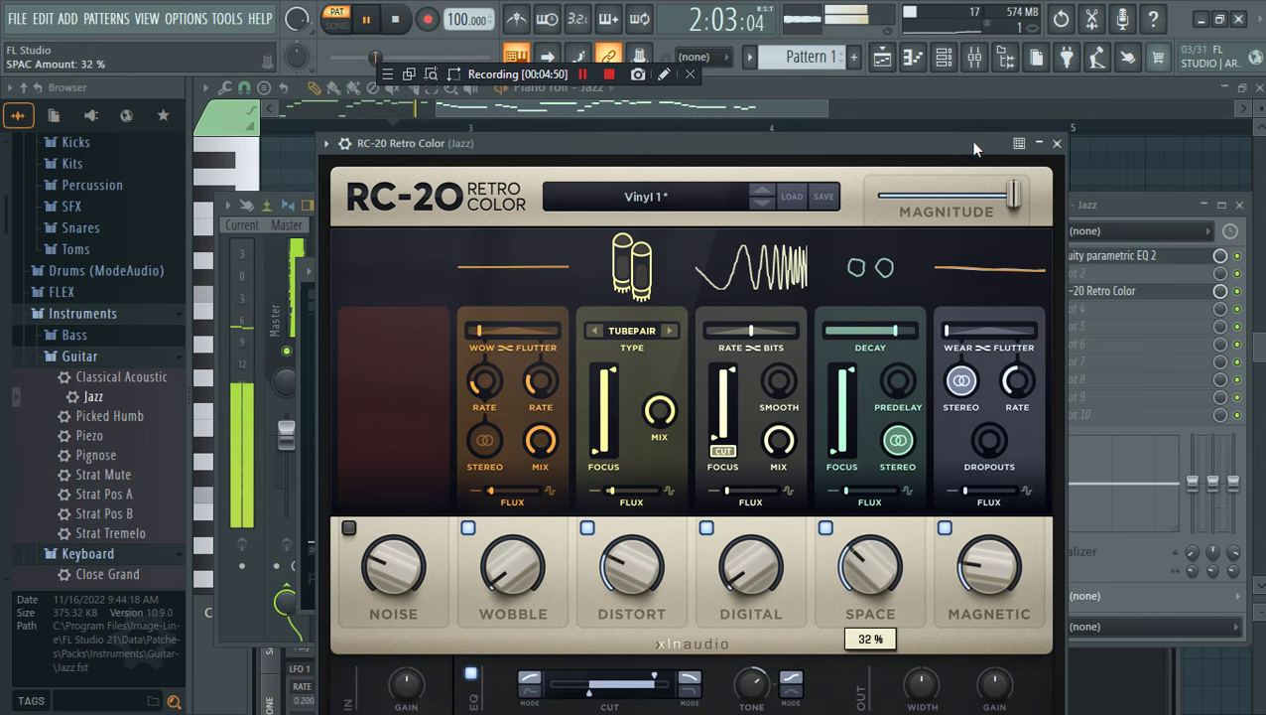
Try lowering bar 1's first G5 in the Jazz melody to around D5, and replay the melody from bar 1
left_click(945, 59)
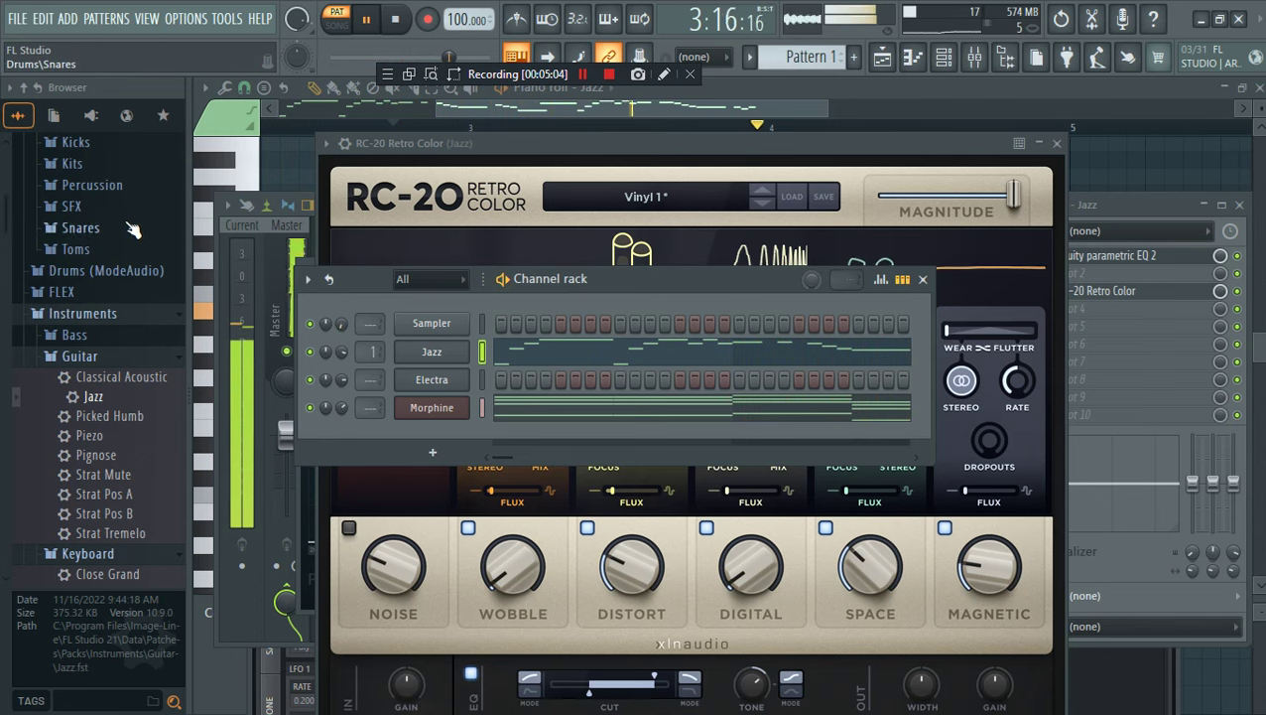
scroll(133, 230, "up", 4)
scroll(132, 239, "down", 4)
left_click(563, 352)
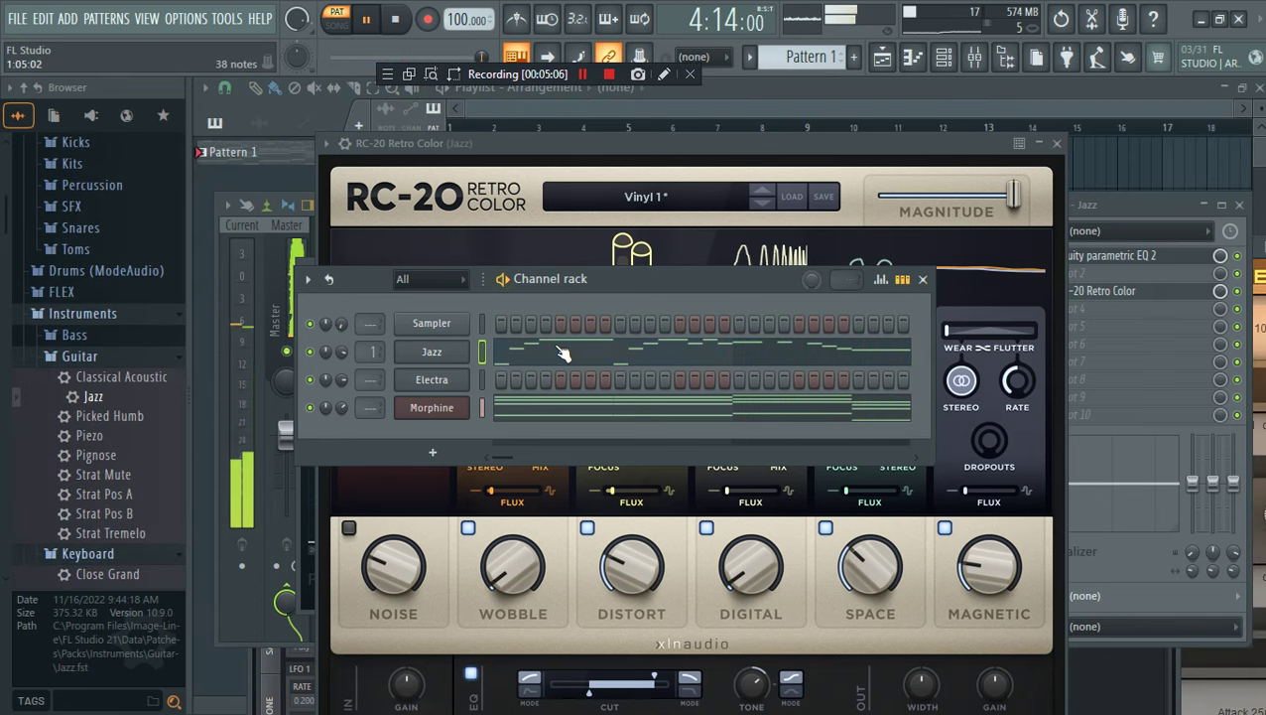
left_click(563, 352)
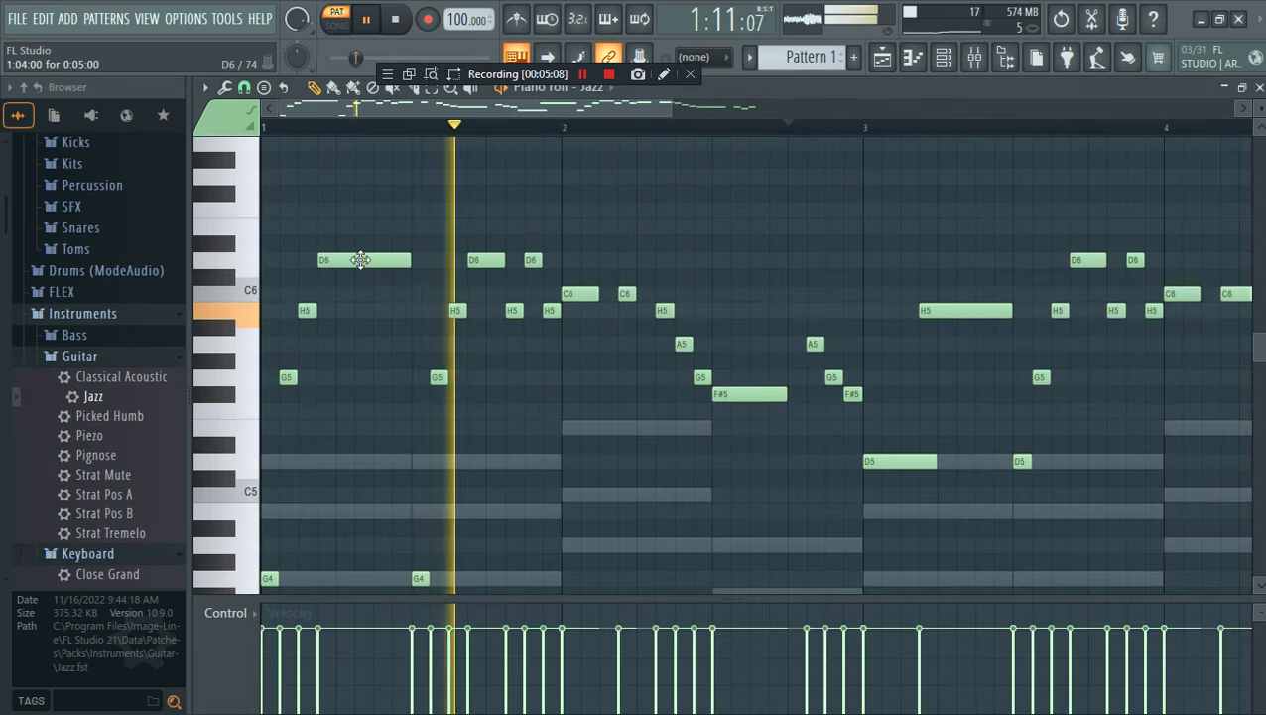
key("space")
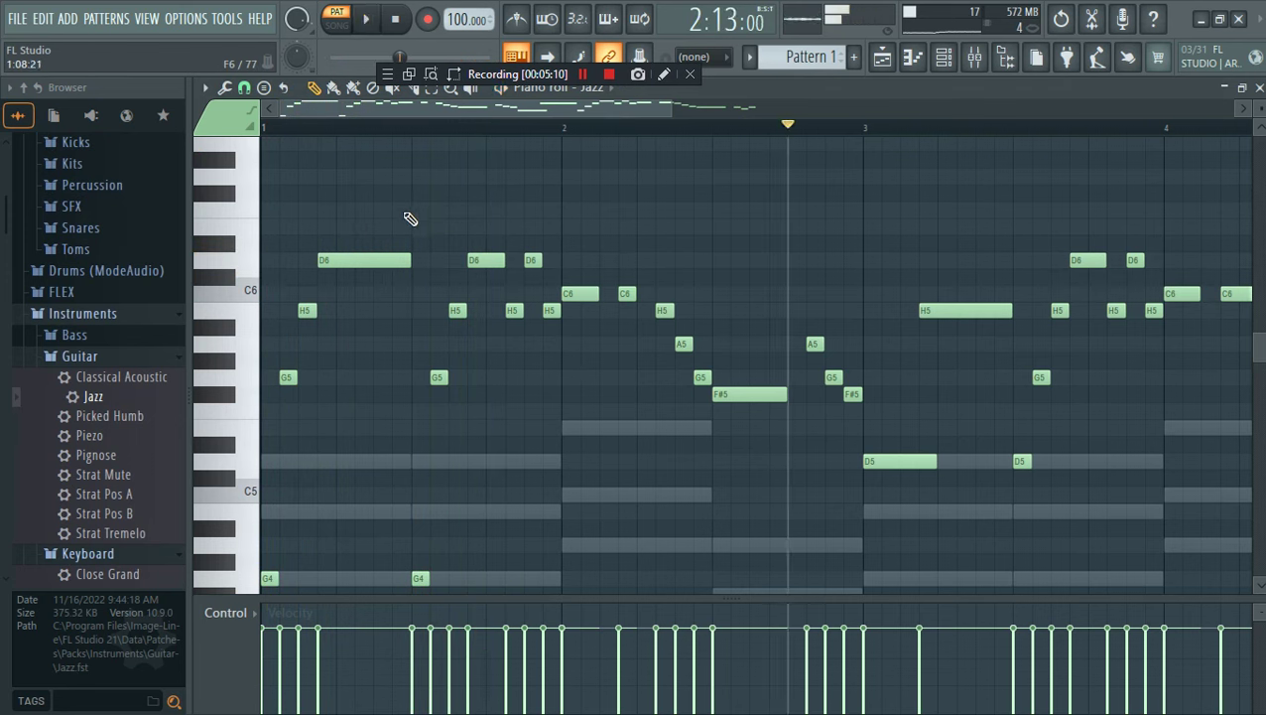
key("space")
key("space")
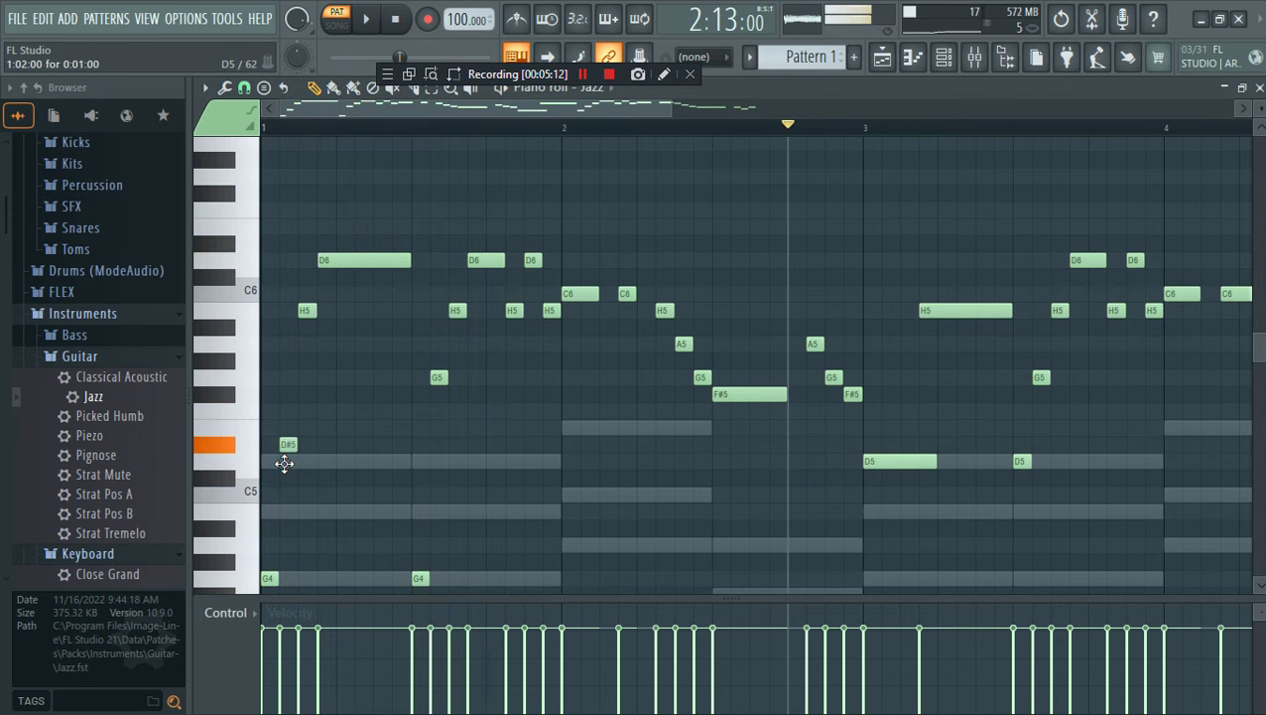
key("space")
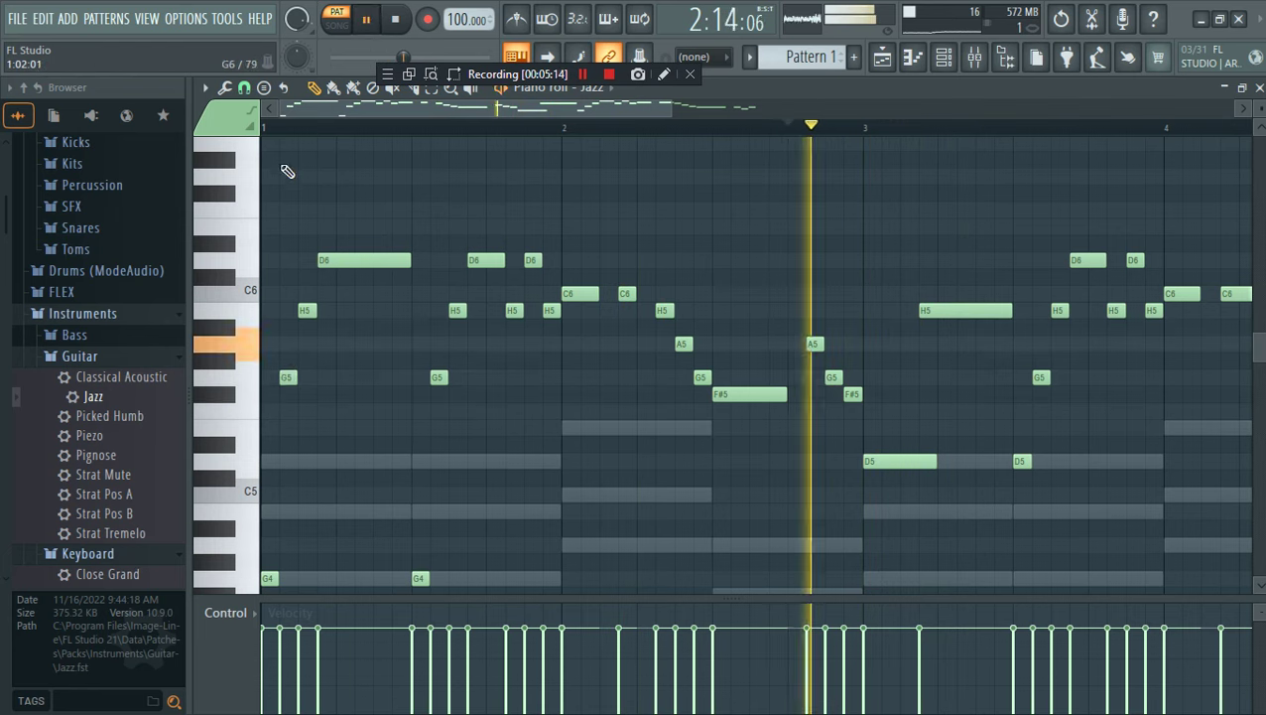
left_click(272, 129)
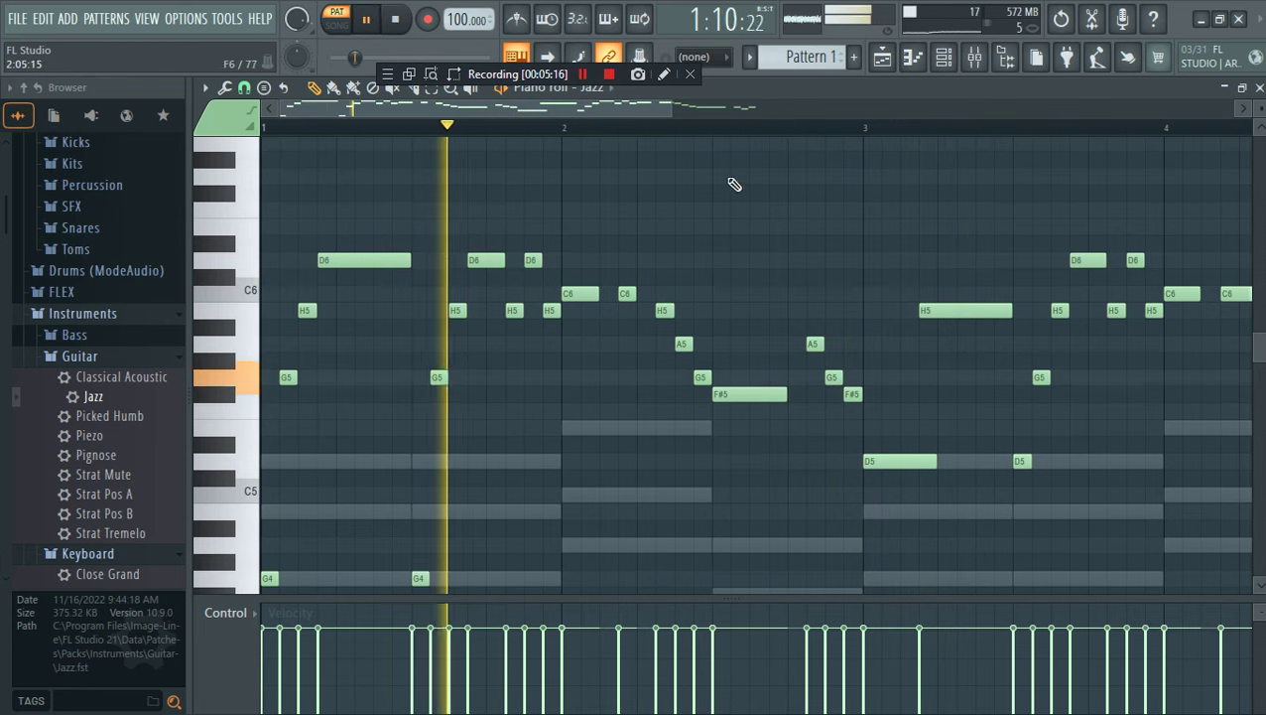
Bring up the channel rack and look through the samples in the browser's AFOR folder
key("F5")
key("F6")
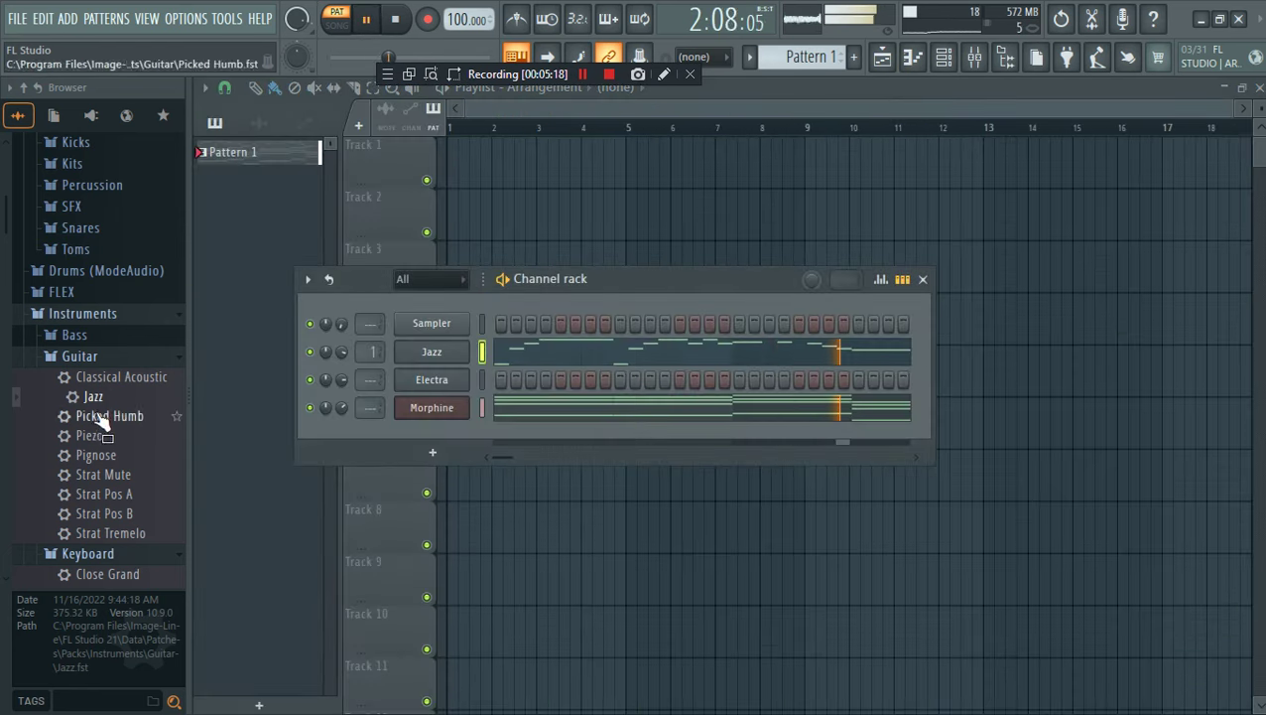
left_click(102, 319)
scroll(103, 381, "down", 9)
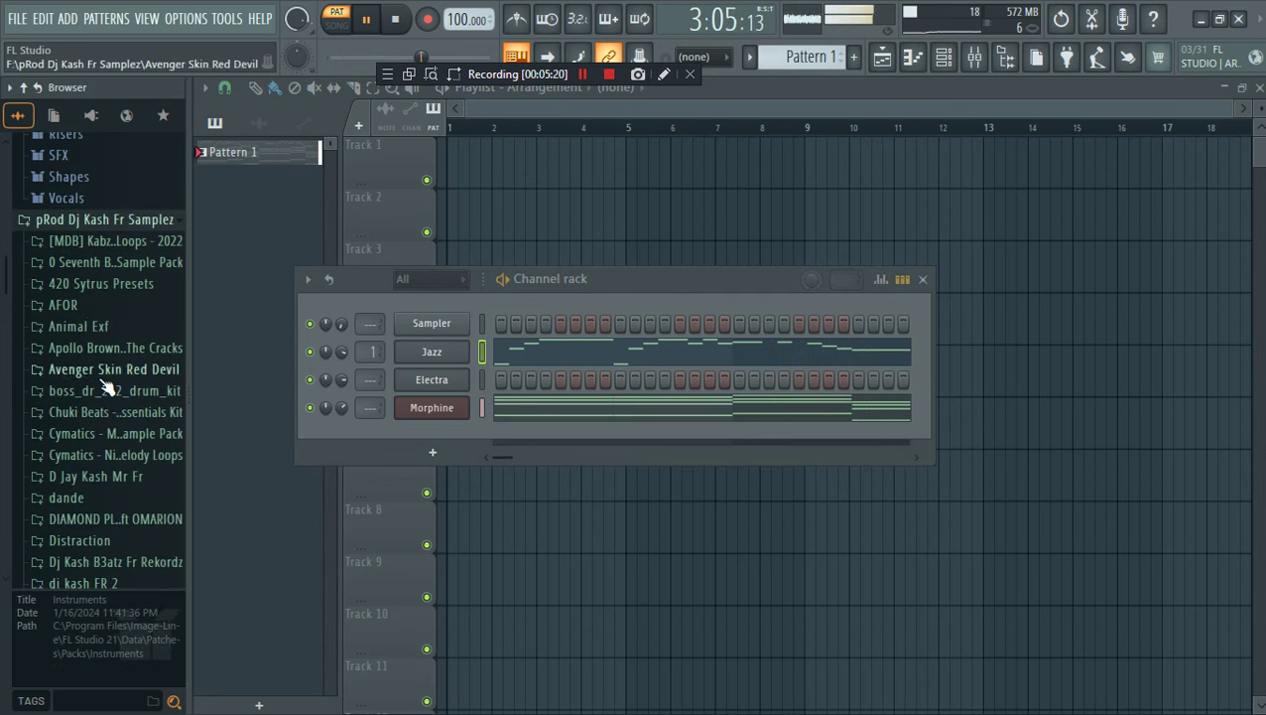
left_click(86, 307)
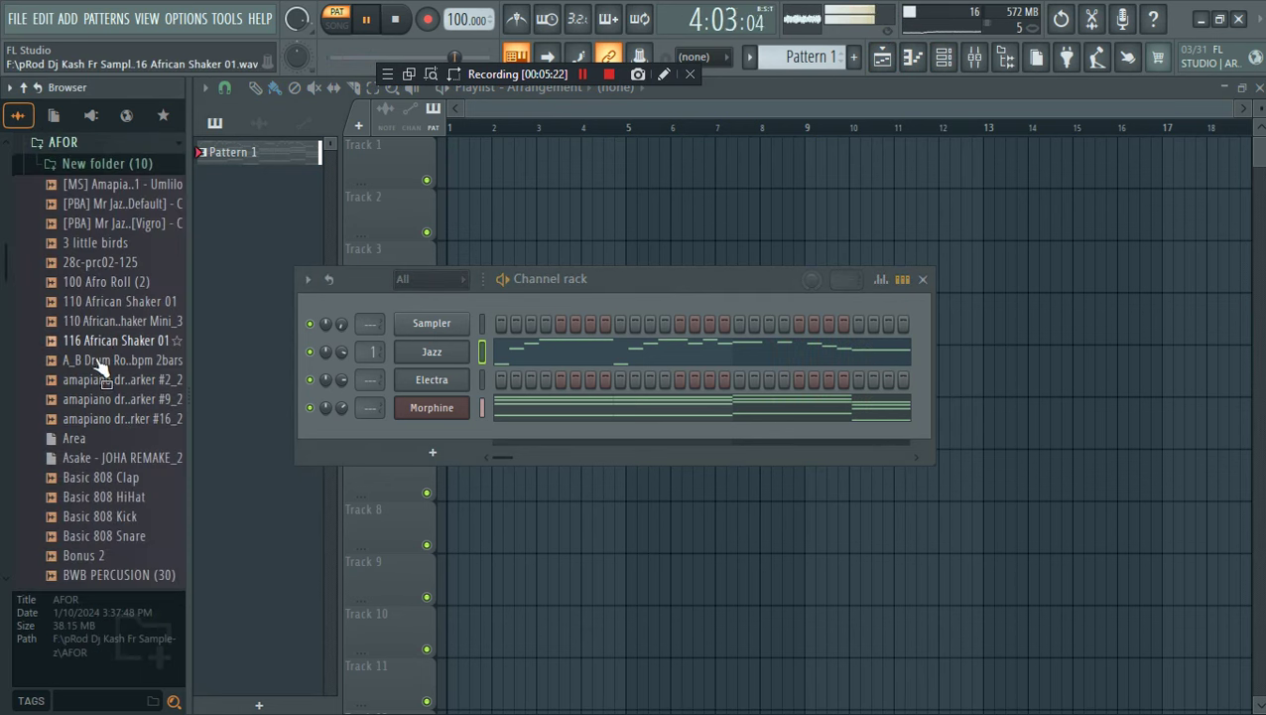
scroll(136, 456, "down", 4)
scroll(134, 424, "down", 2)
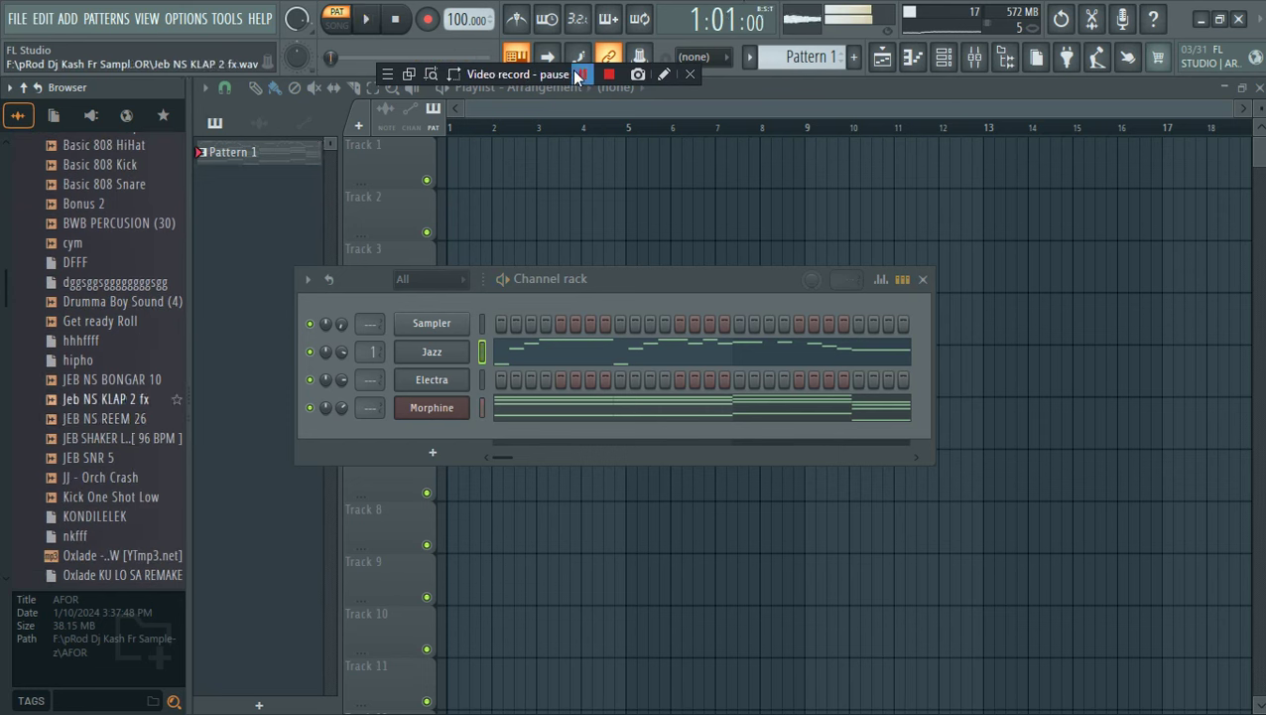
Look through the sample folders for drums, open the AFRODRUMZ folder inside kitz, and audition its samples
scroll(63, 407, "down", 18)
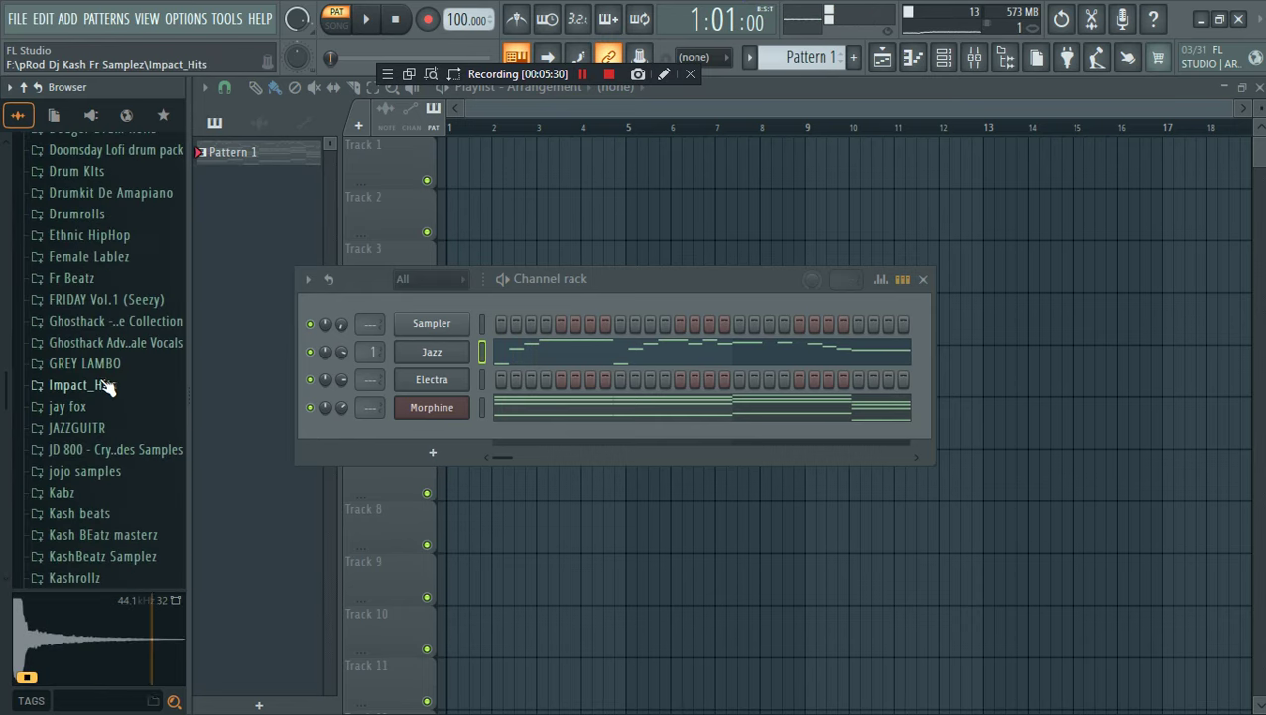
scroll(88, 490, "down", 4)
scroll(89, 362, "down", 5)
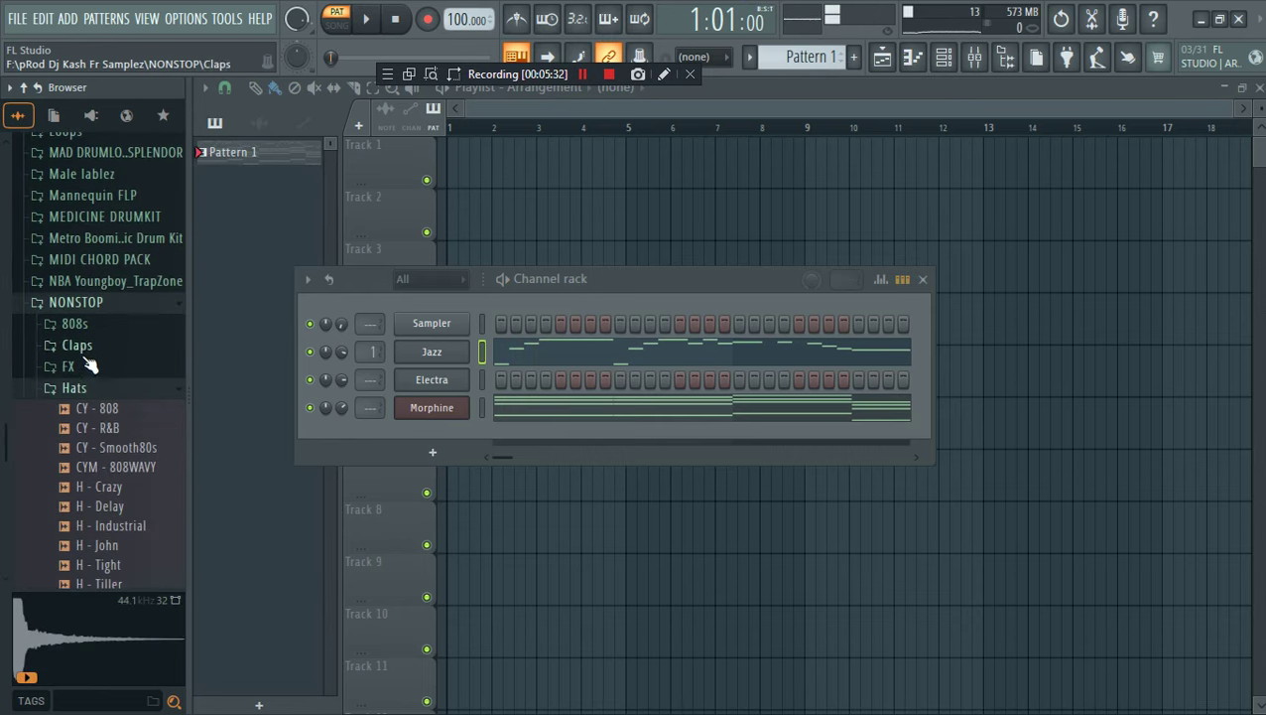
scroll(89, 345, "up", 4)
scroll(99, 337, "up", 4)
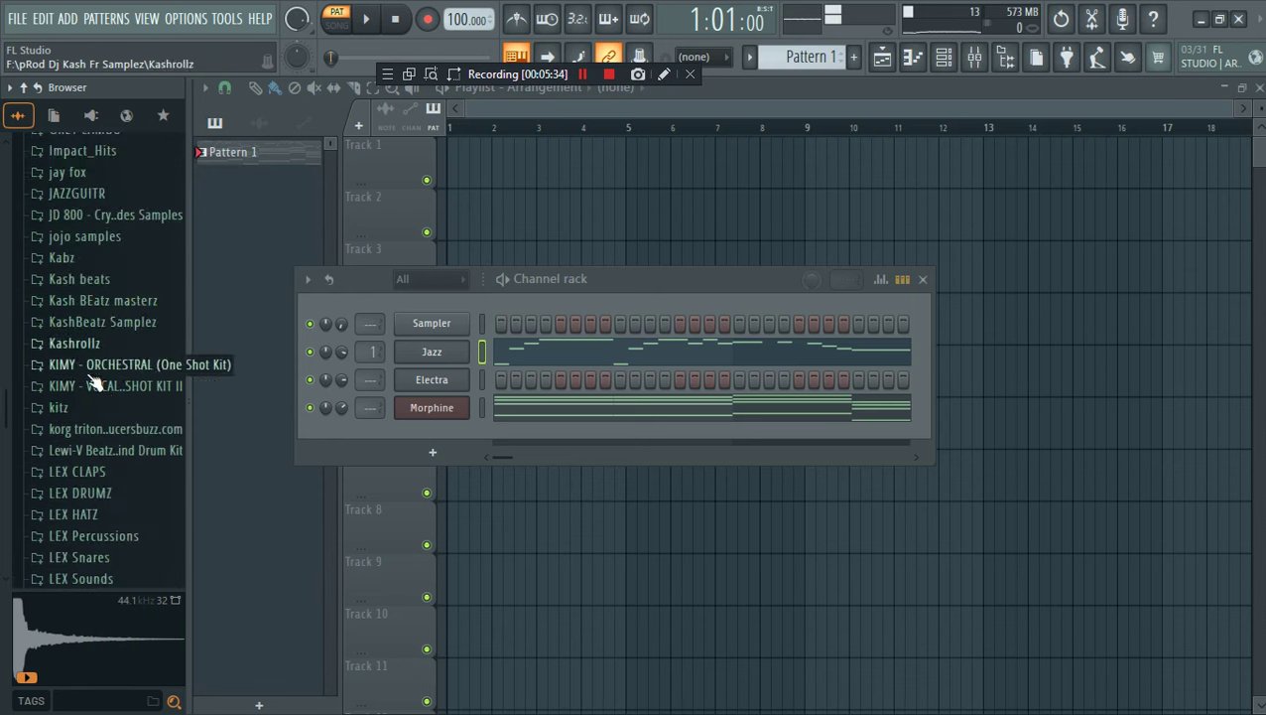
left_click(82, 409)
left_click(84, 243)
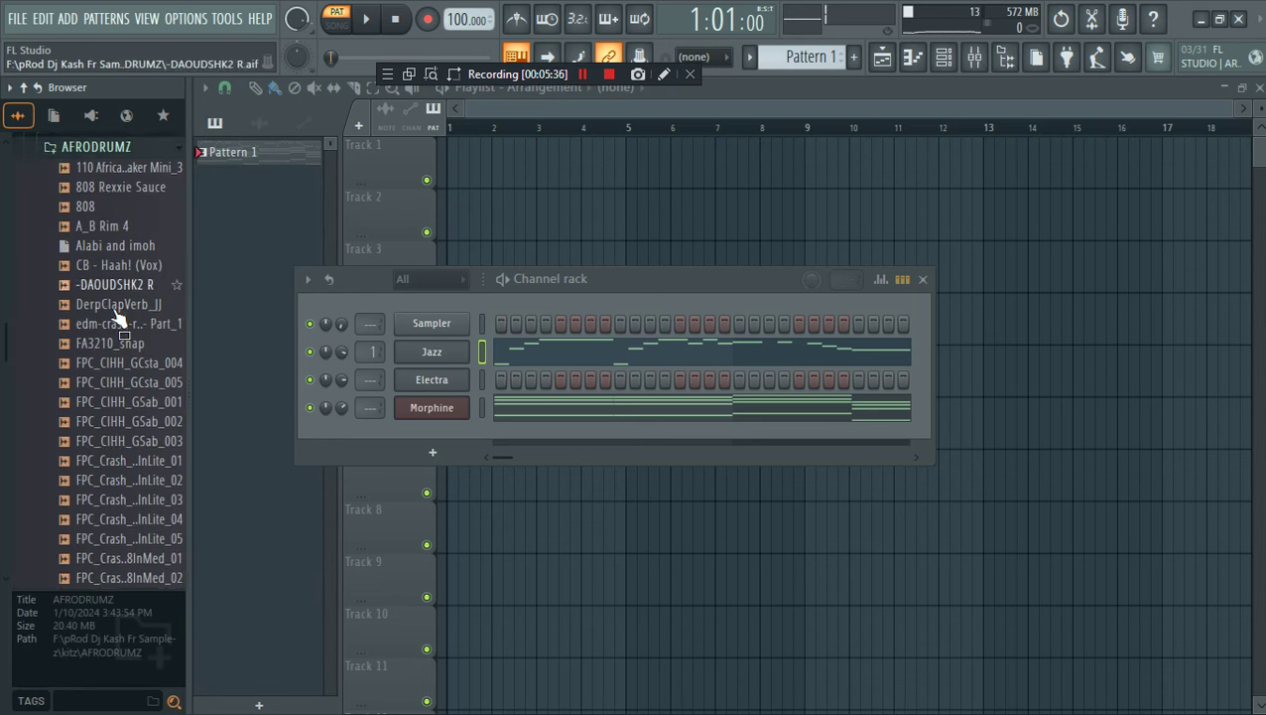
left_click(119, 300)
scroll(174, 434, "down", 12)
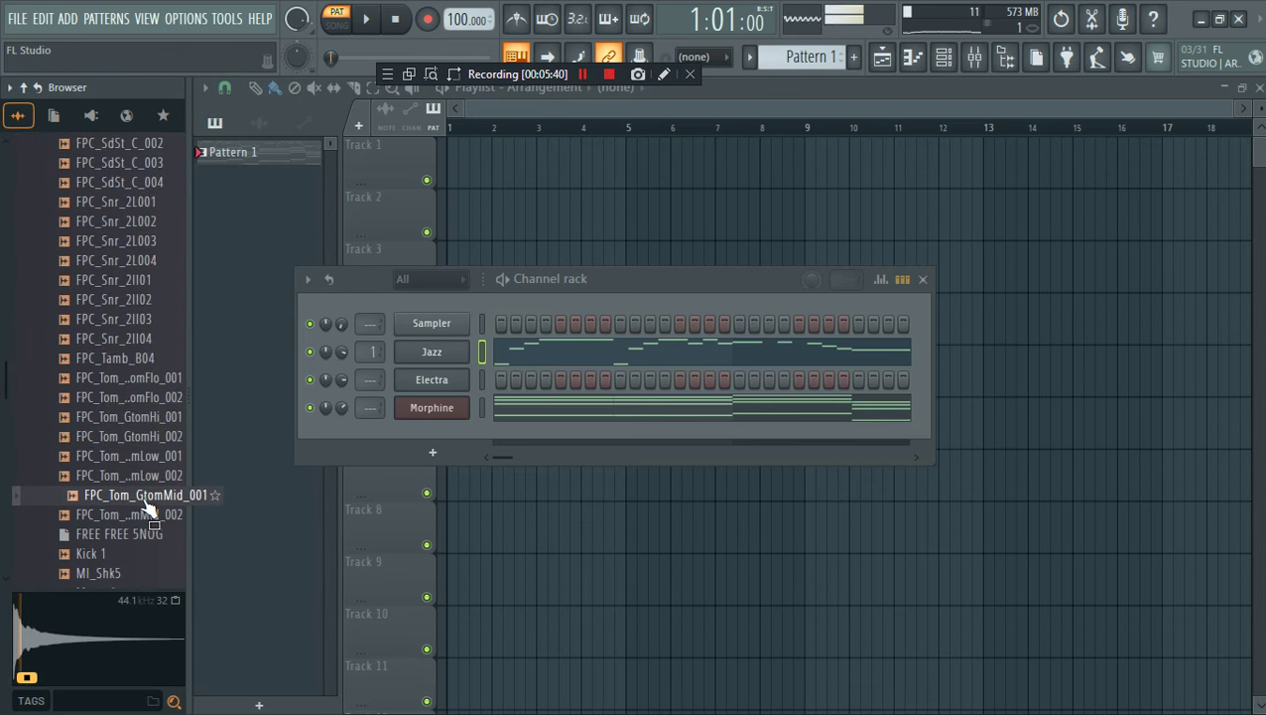
scroll(149, 476, "down", 3)
left_click_drag(95, 438, 333, 459)
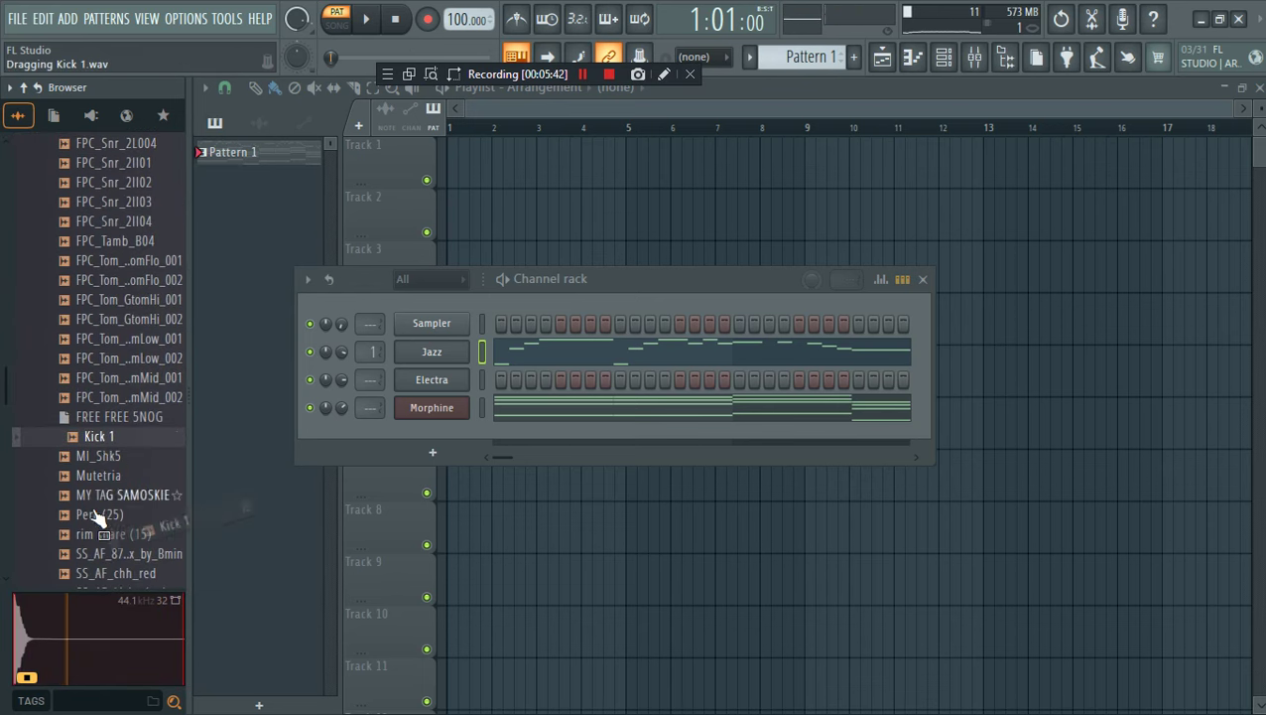
Add Perc (25) as a new channel and place C5 hits on steps 1, 4, 7, 9, 12 and 15 of bar 1
left_click_drag(425, 439, 429, 436)
right_click(437, 435)
left_click(506, 435)
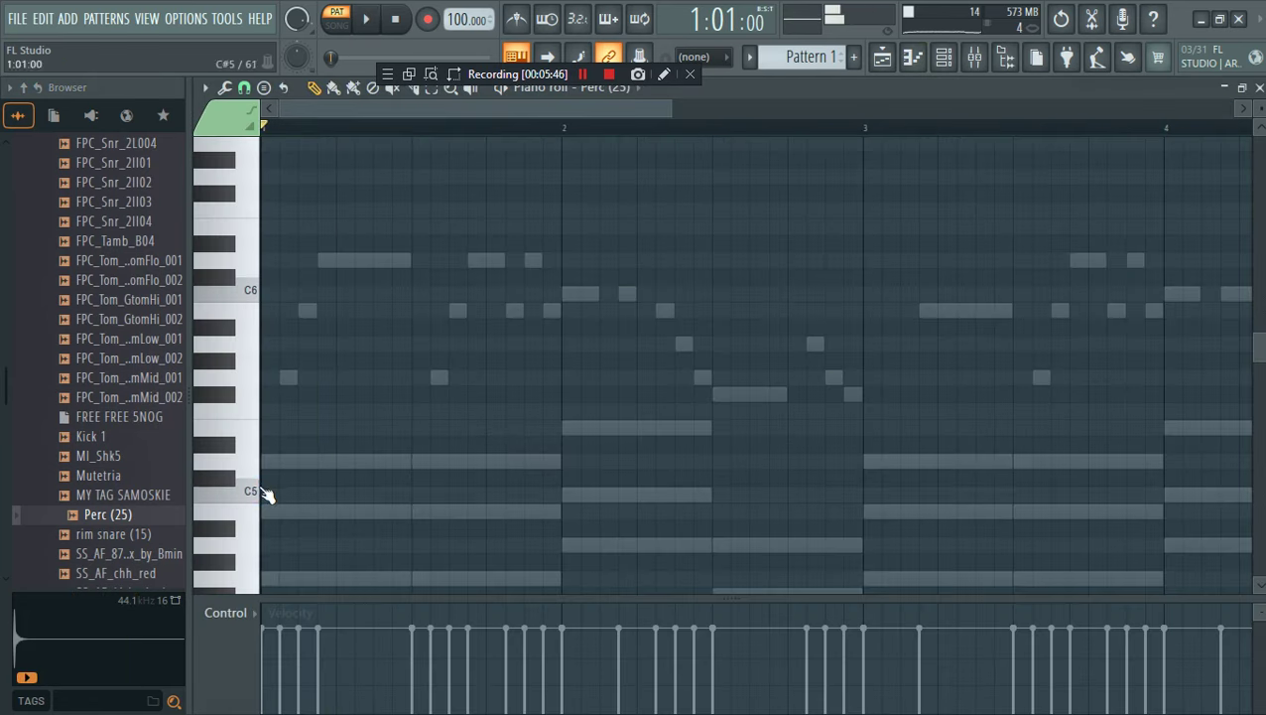
left_click(325, 495)
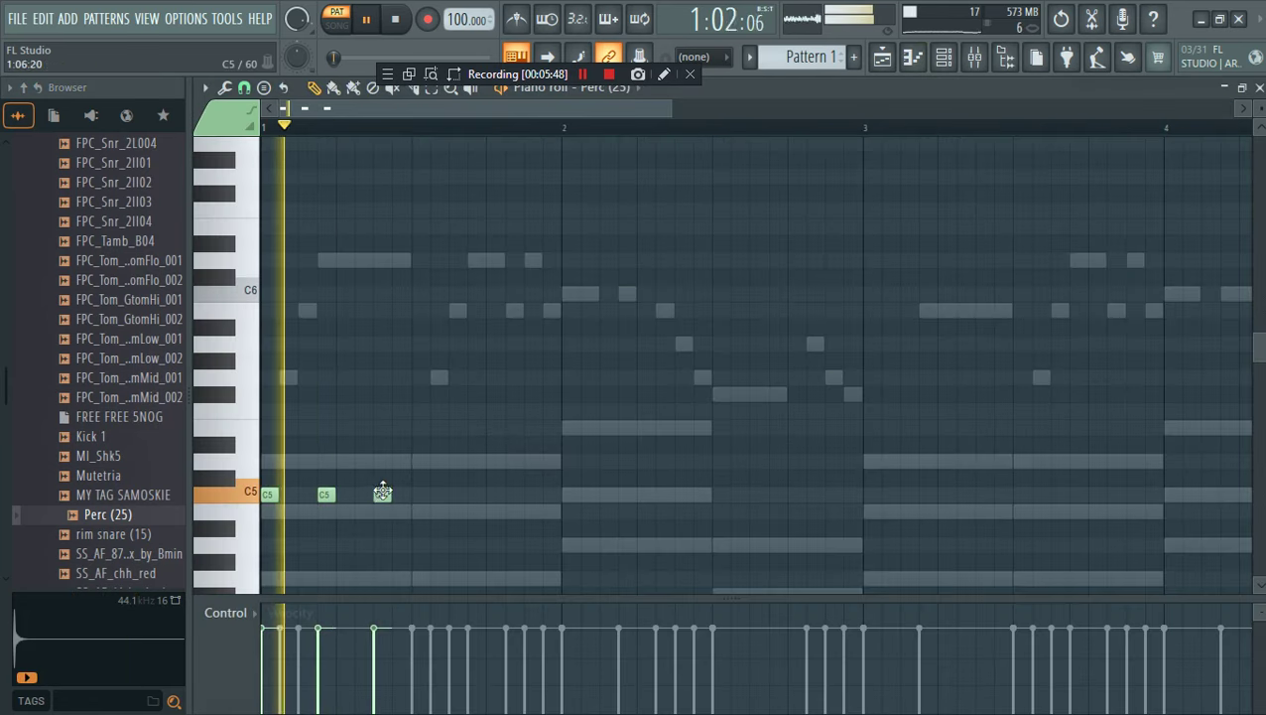
left_click_drag(462, 489, 418, 495)
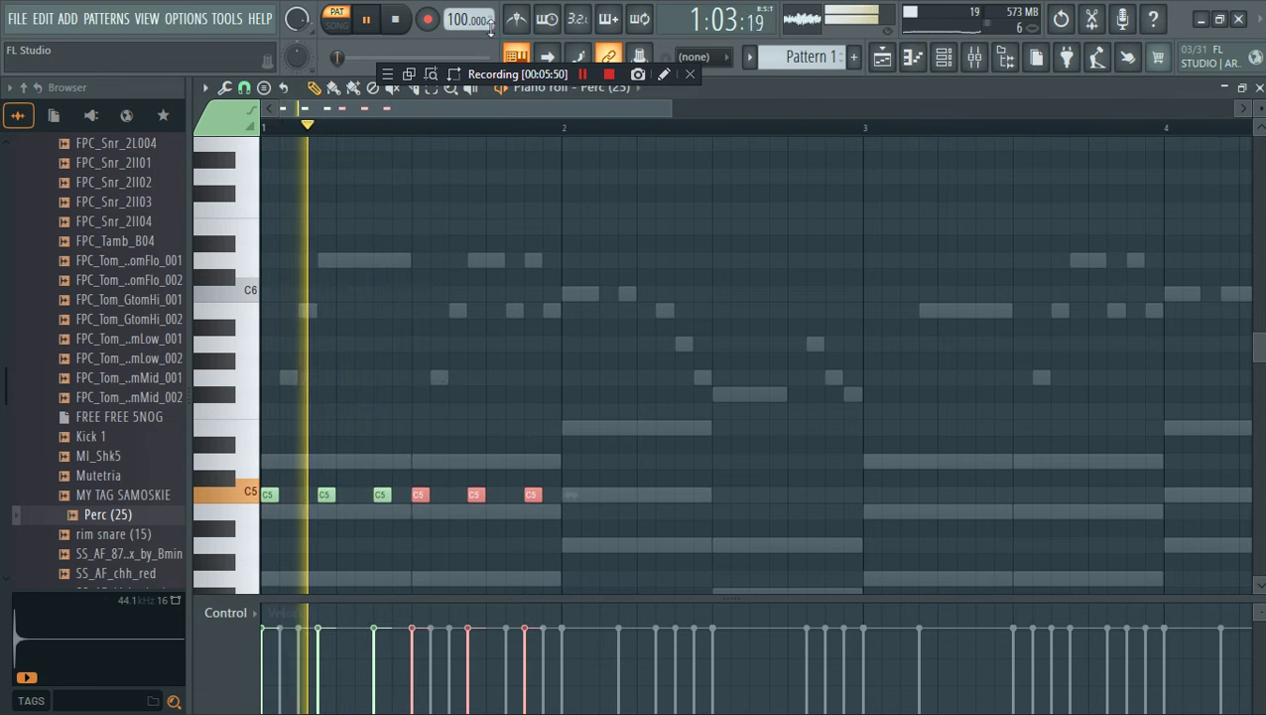
Raise the tempo to 101 BPM and duplicate the bar 1 percussion pattern across bars 2 to 4
scroll(450, 20, "up", 4)
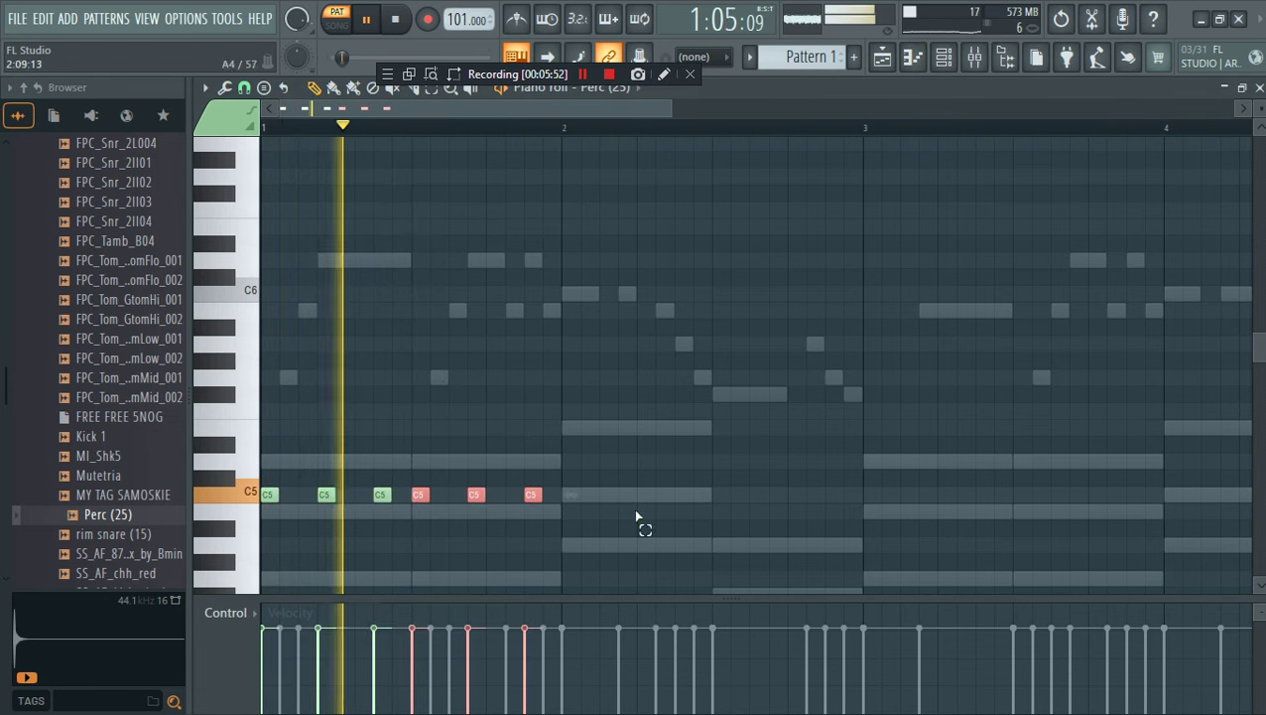
left_click_drag(644, 526, 568, 498)
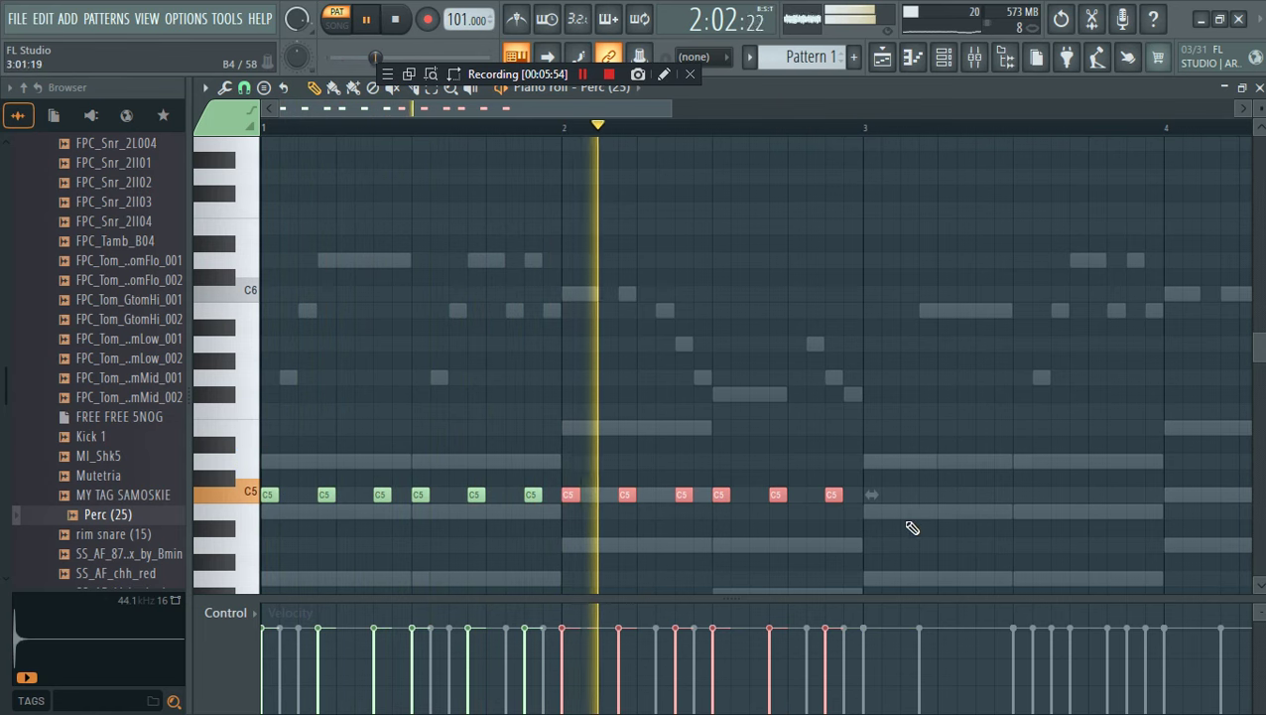
left_click_drag(929, 531, 189, 479)
left_click_drag(269, 494, 873, 494)
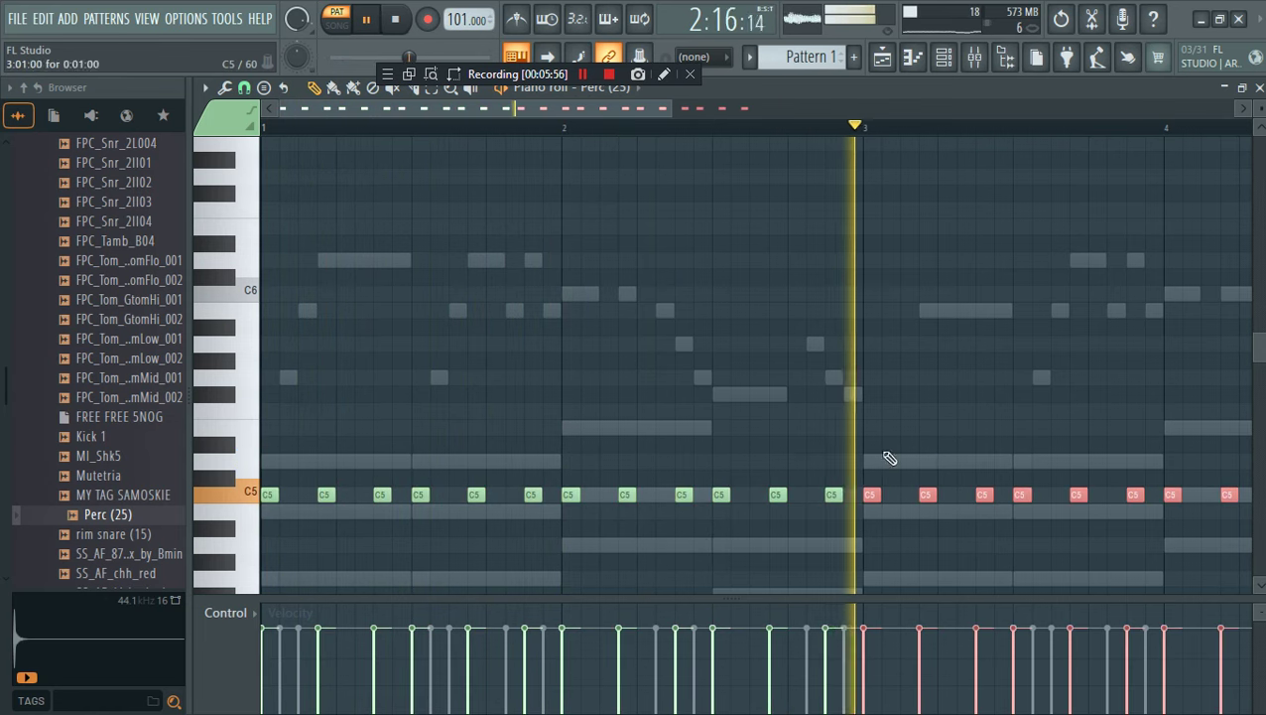
Replace the Perc (25) channel's sample with rim snare (15), keeping its notes, and play the pattern
left_click(947, 54)
key("space")
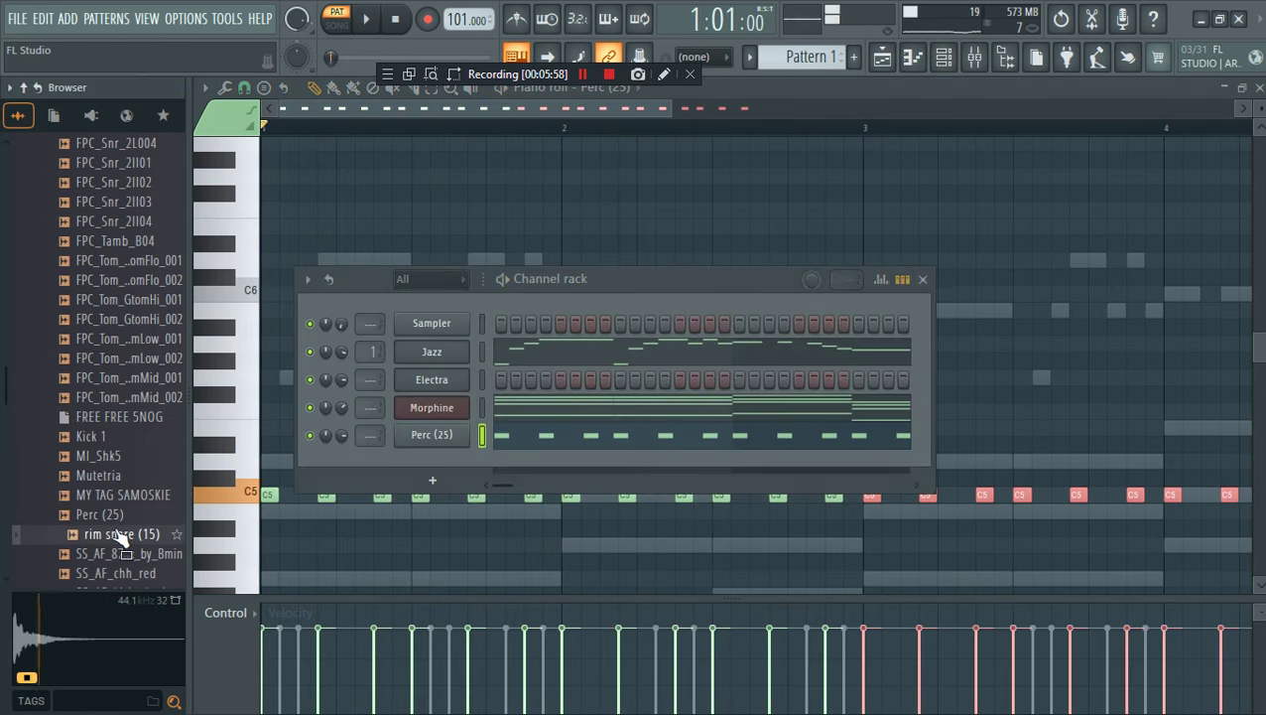
left_click_drag(117, 534, 345, 482)
left_click_drag(432, 434, 435, 434)
key("space")
Add the SS_AF_kick_slapb sample as a new channel and open it in the piano roll
scroll(102, 502, "down", 2)
scroll(99, 503, "down", 2)
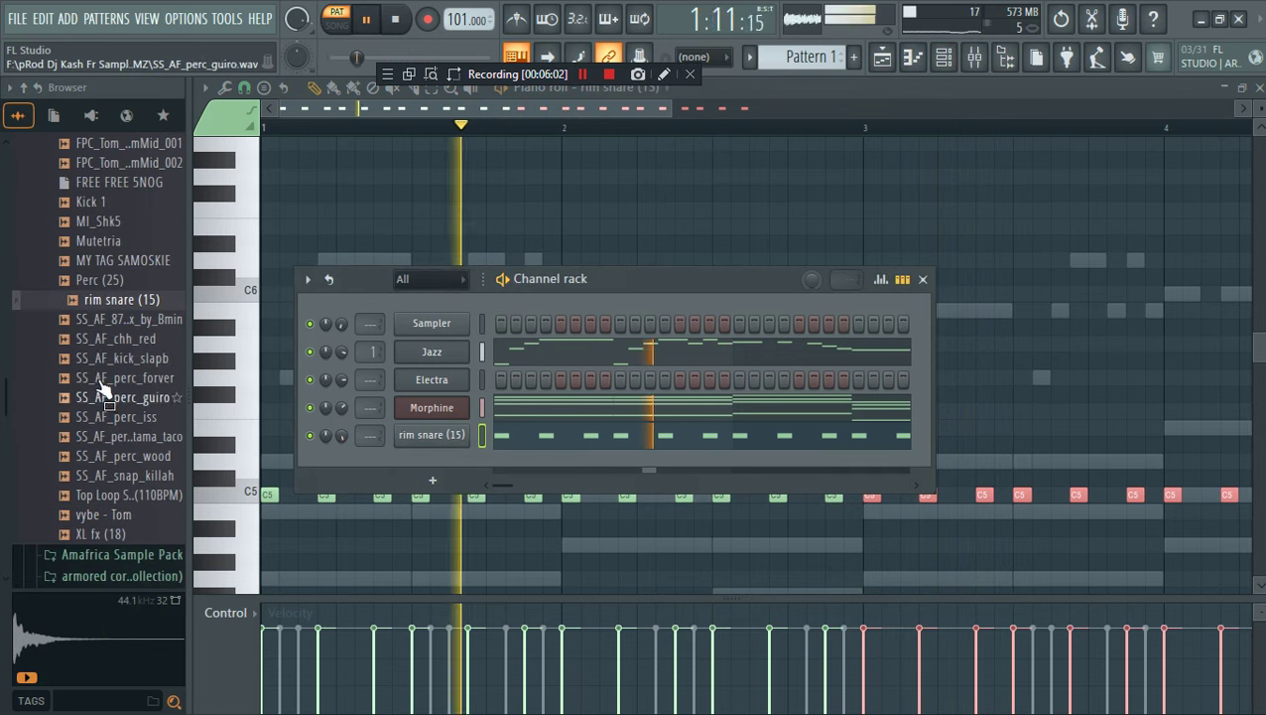
left_click(122, 359)
key("space")
left_click_drag(424, 457, 425, 458)
right_click(424, 458)
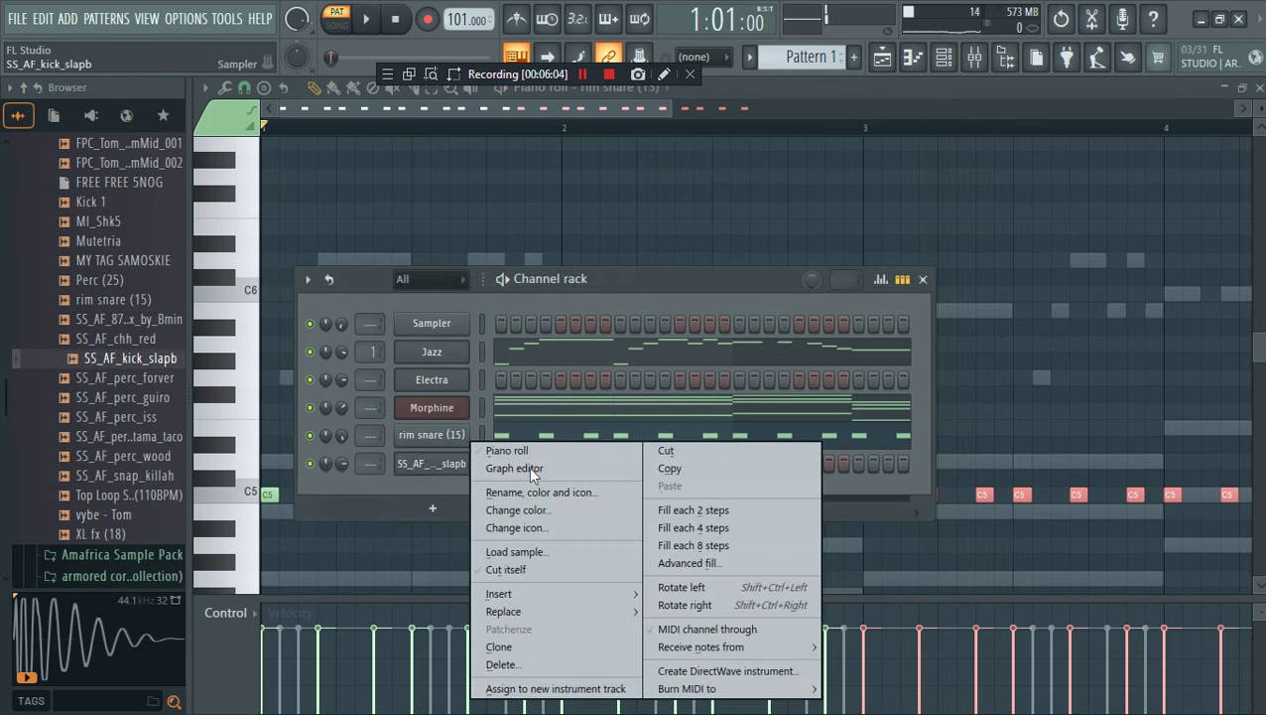
left_click(589, 453)
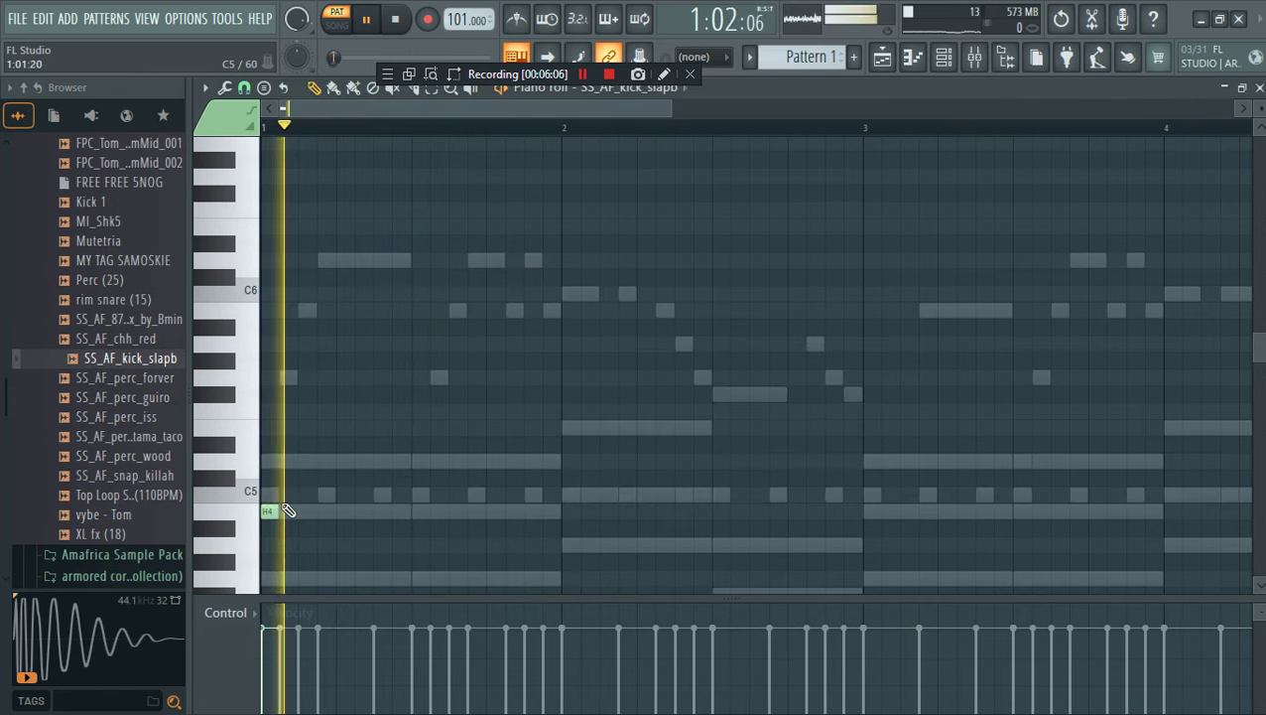
Place C5 kick hits on steps 1, 4, 10, 12 and 15 of bar 1, checking the rhythm during playback
left_click_drag(271, 508, 271, 495)
key("space")
left_click(326, 495)
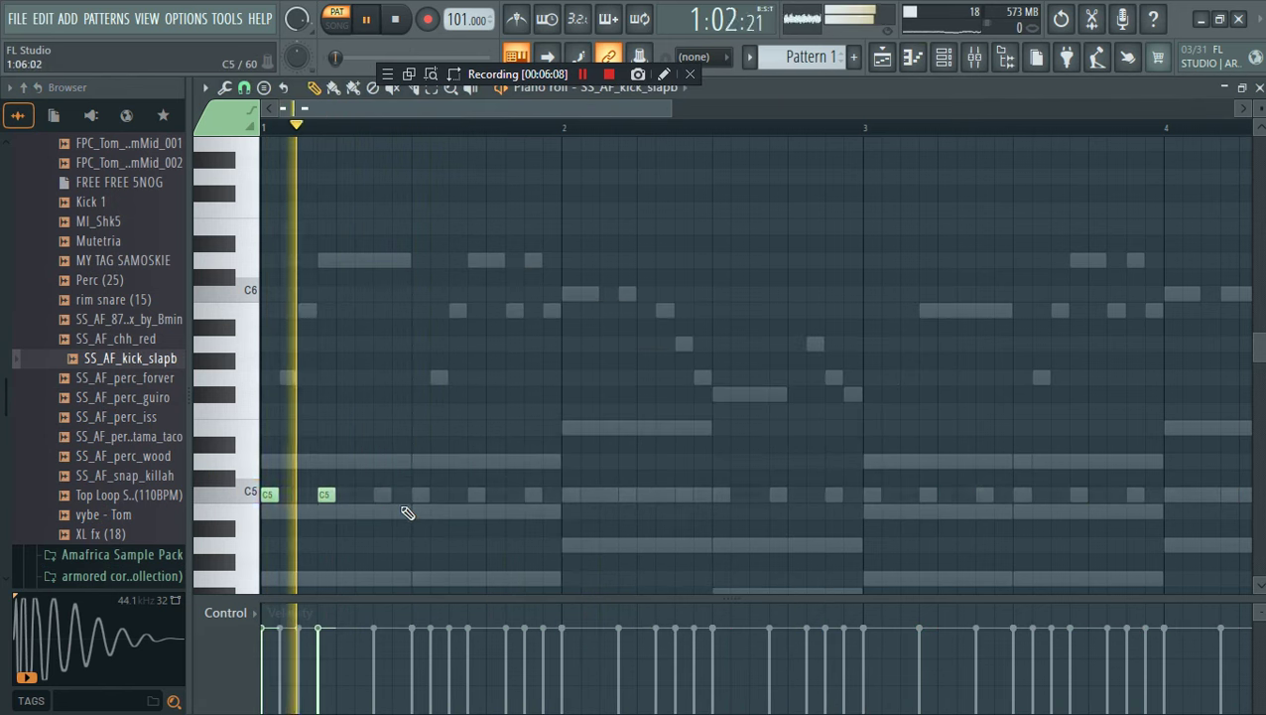
left_click(494, 495)
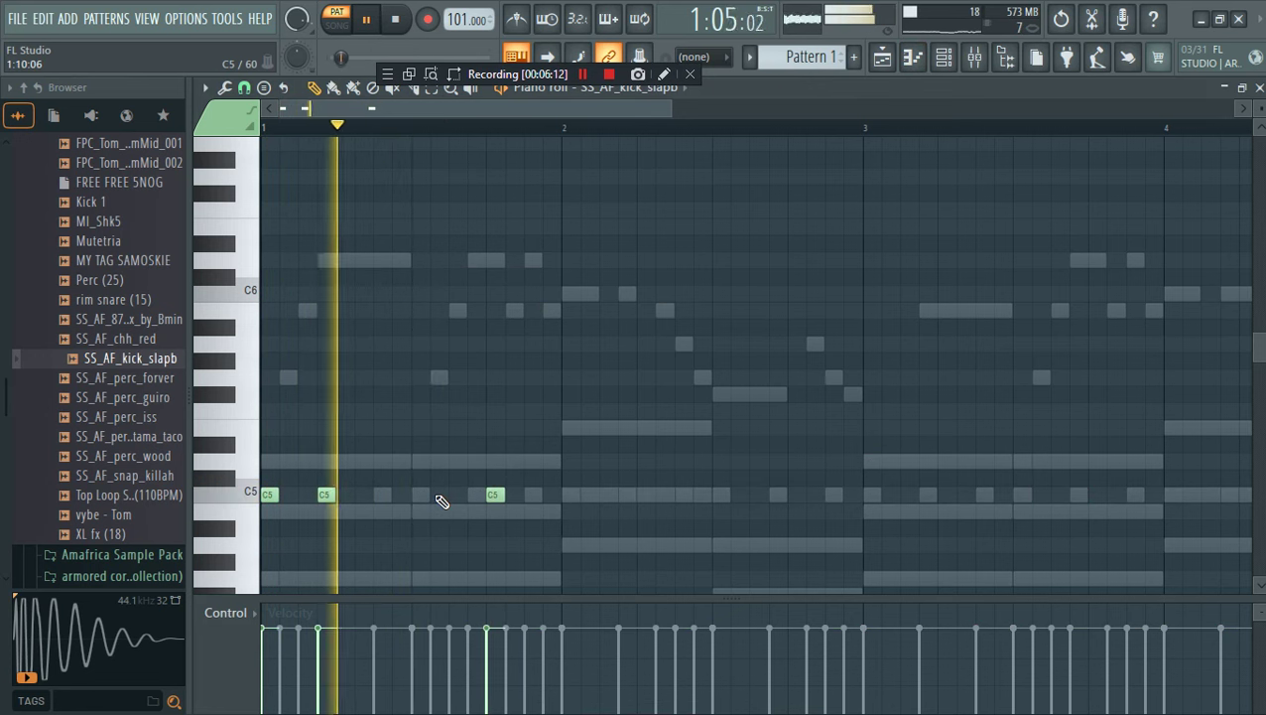
left_click(437, 495)
key("space")
key("space")
right_click(497, 498)
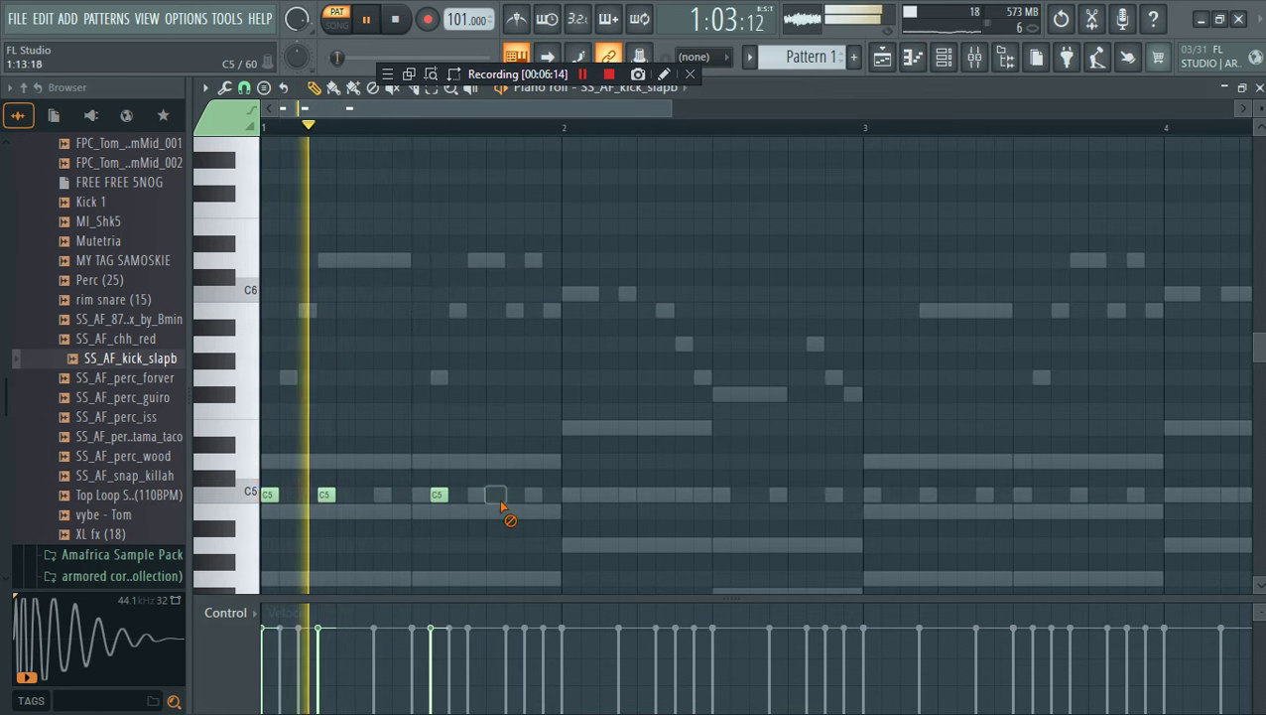
left_click(473, 497)
left_click(532, 497)
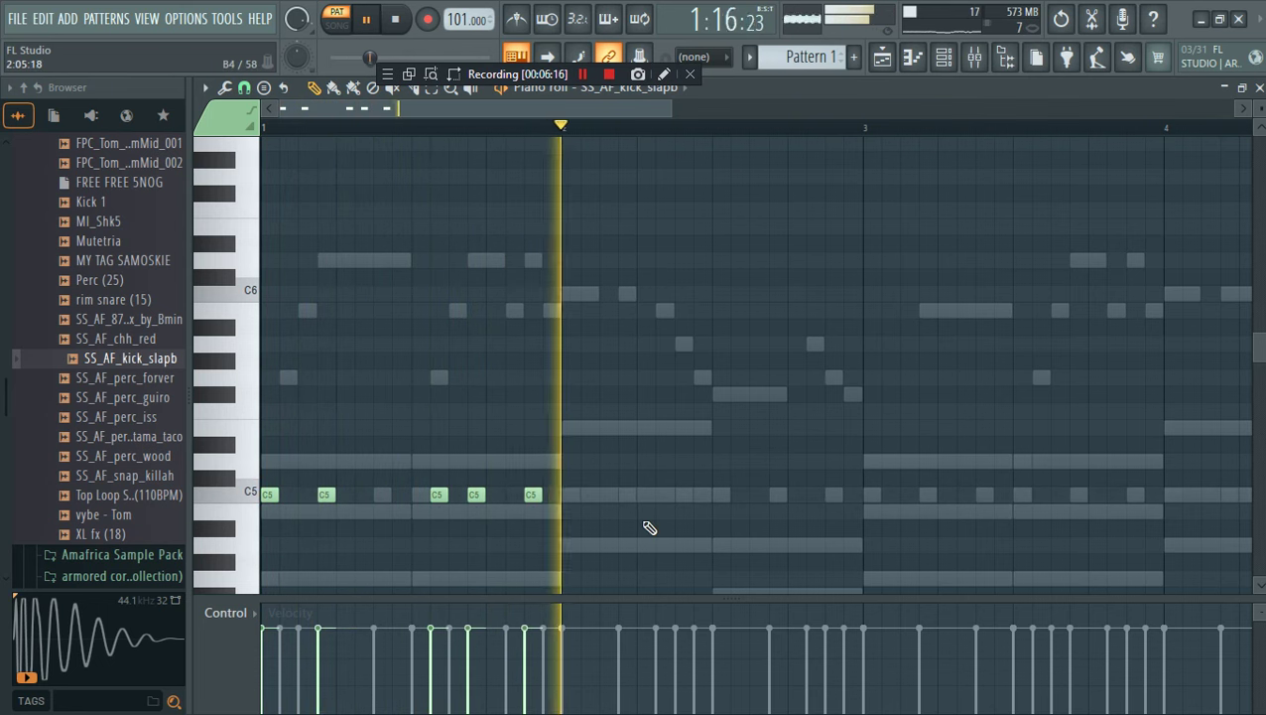
Copy the kick pattern into bar 2, aligned to the bar start, and delete bar 1's final hit on step 15
left_click_drag(645, 520, 256, 454)
key("ctrl+b")
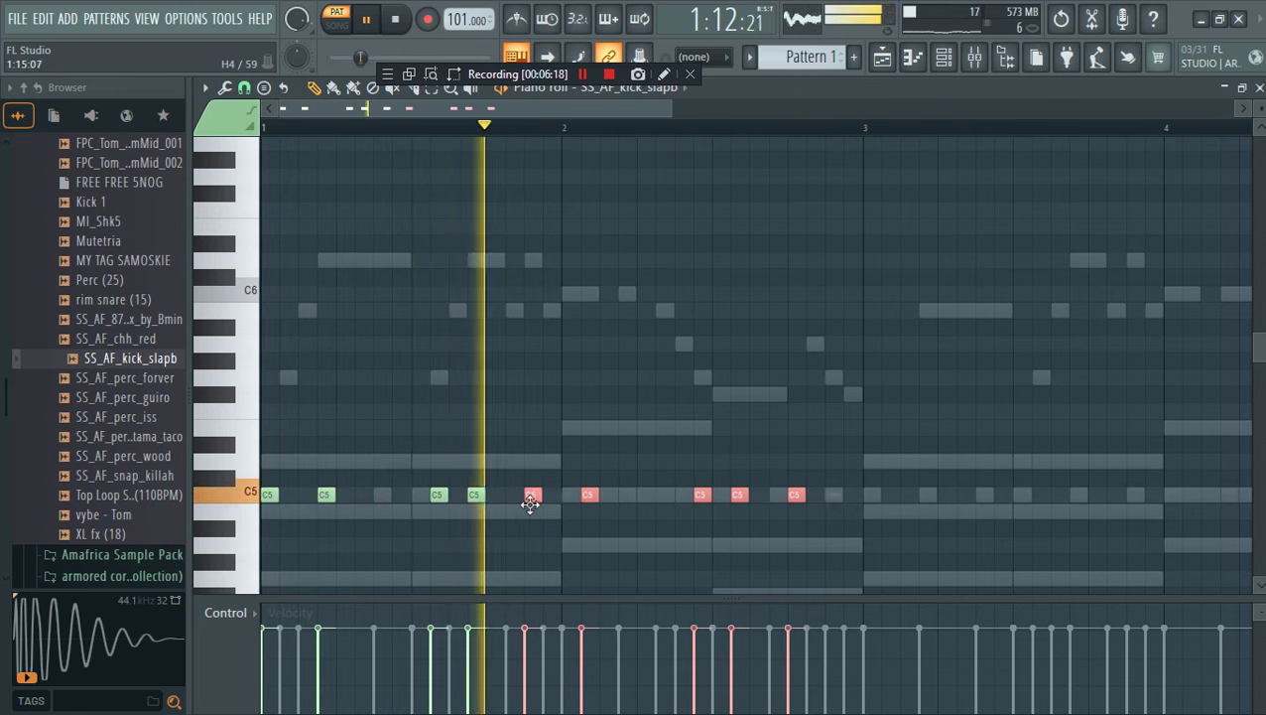
left_click_drag(553, 505, 572, 506)
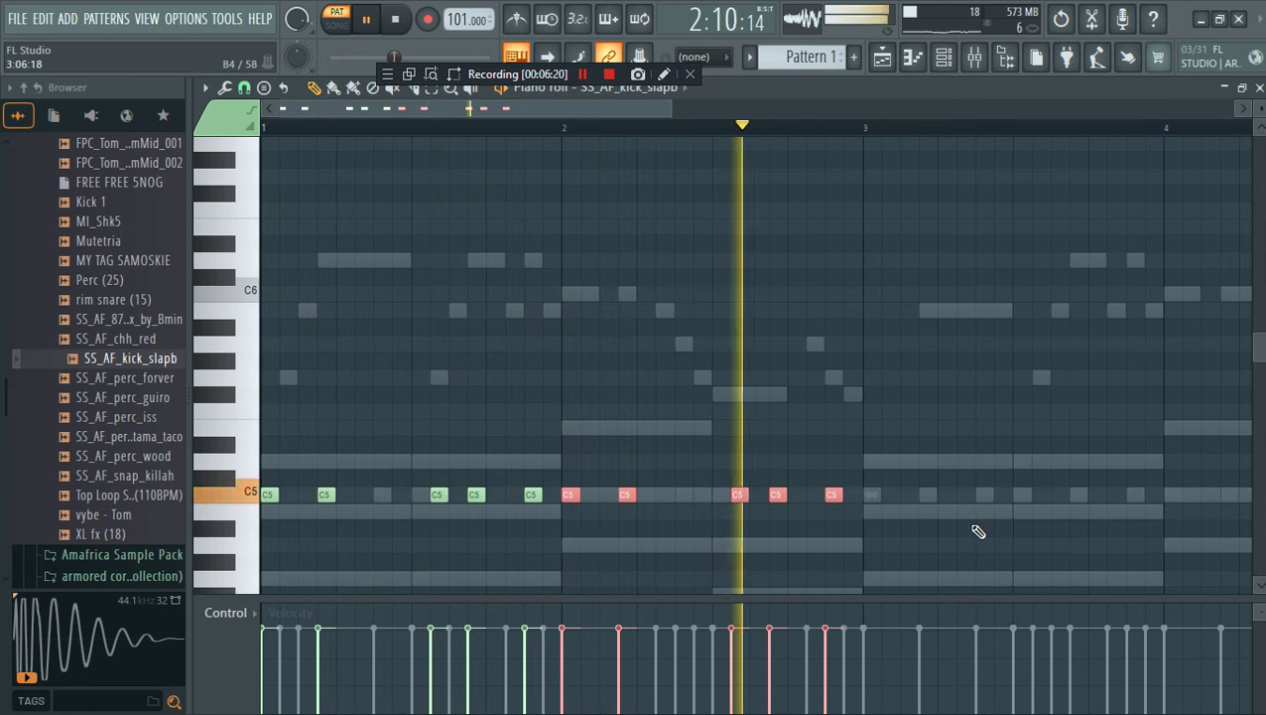
right_click(537, 498)
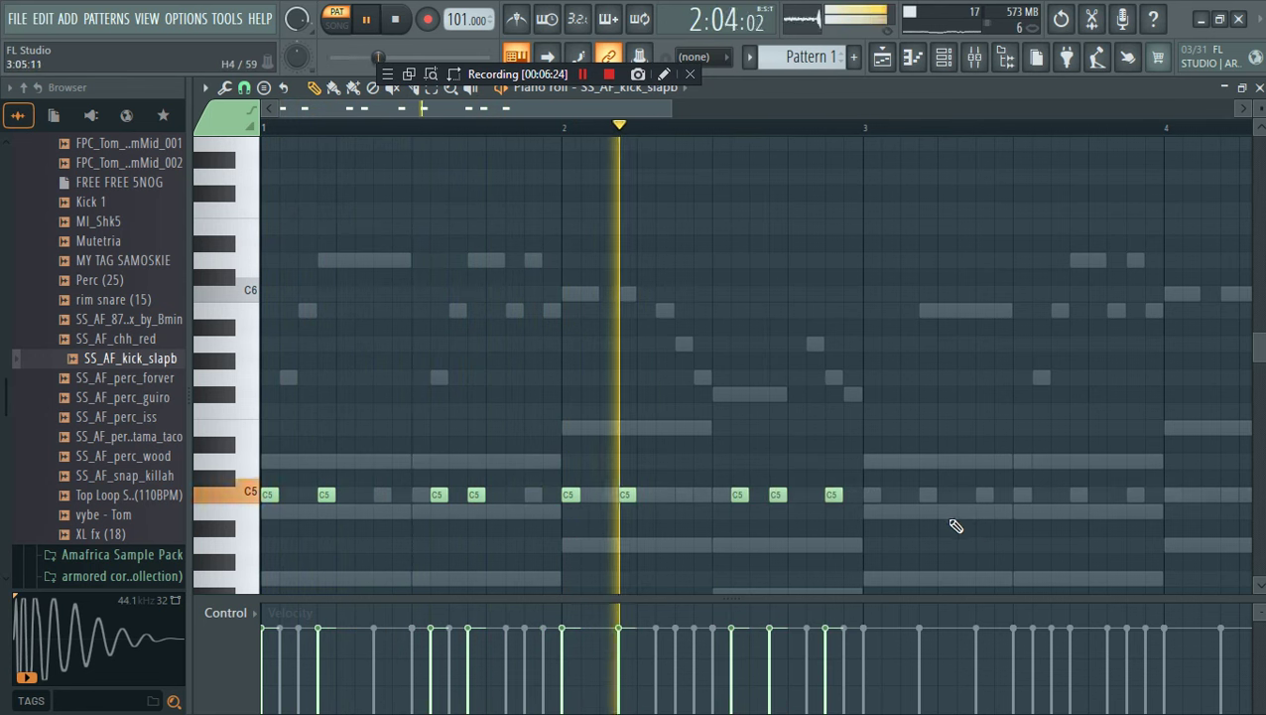
Duplicate the two-bar kick pattern into bars 3 and 4, and bring up the channel rack over the playlist
left_click_drag(948, 533, 262, 438)
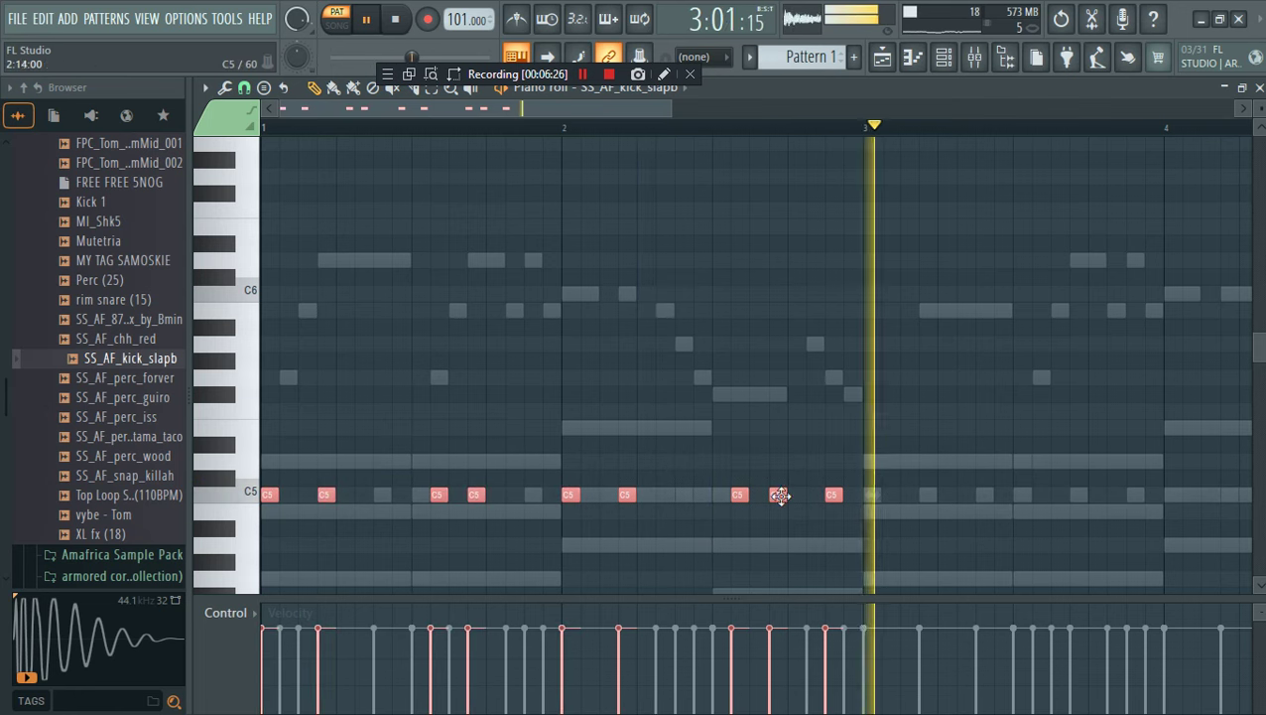
key("ctrl+b")
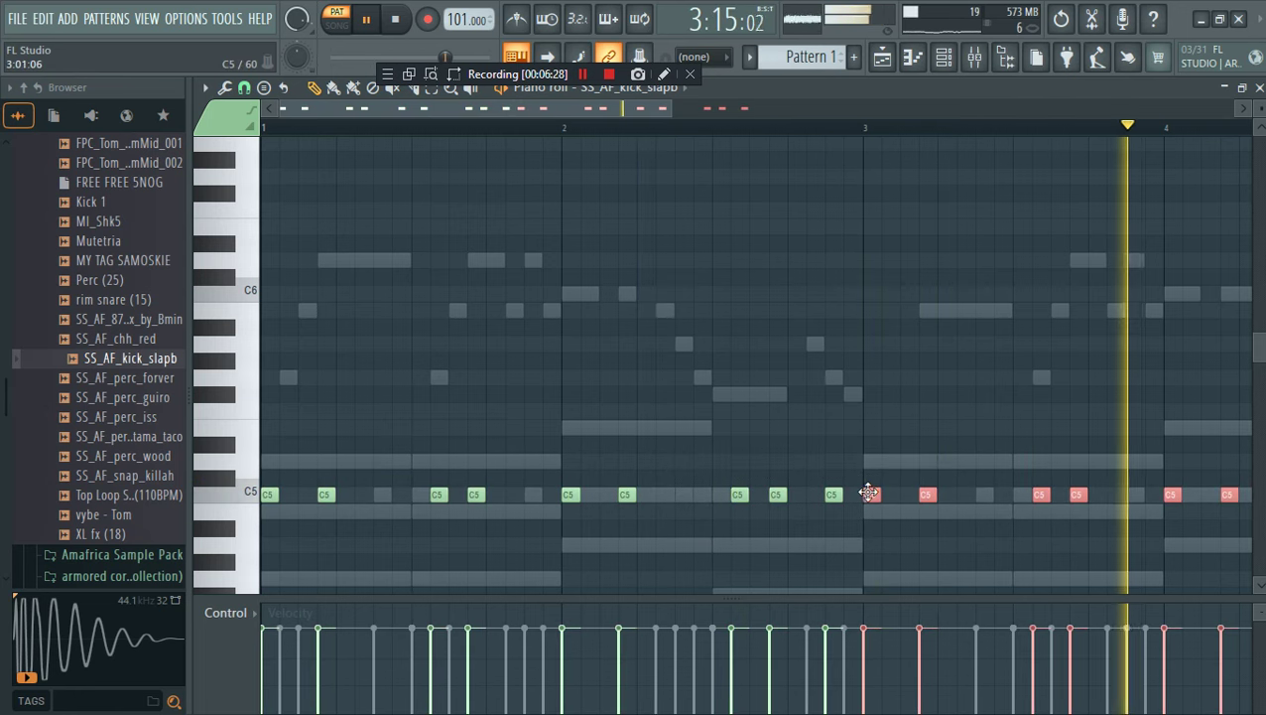
left_click(884, 57)
left_click(914, 57)
left_click(944, 56)
left_click(883, 56)
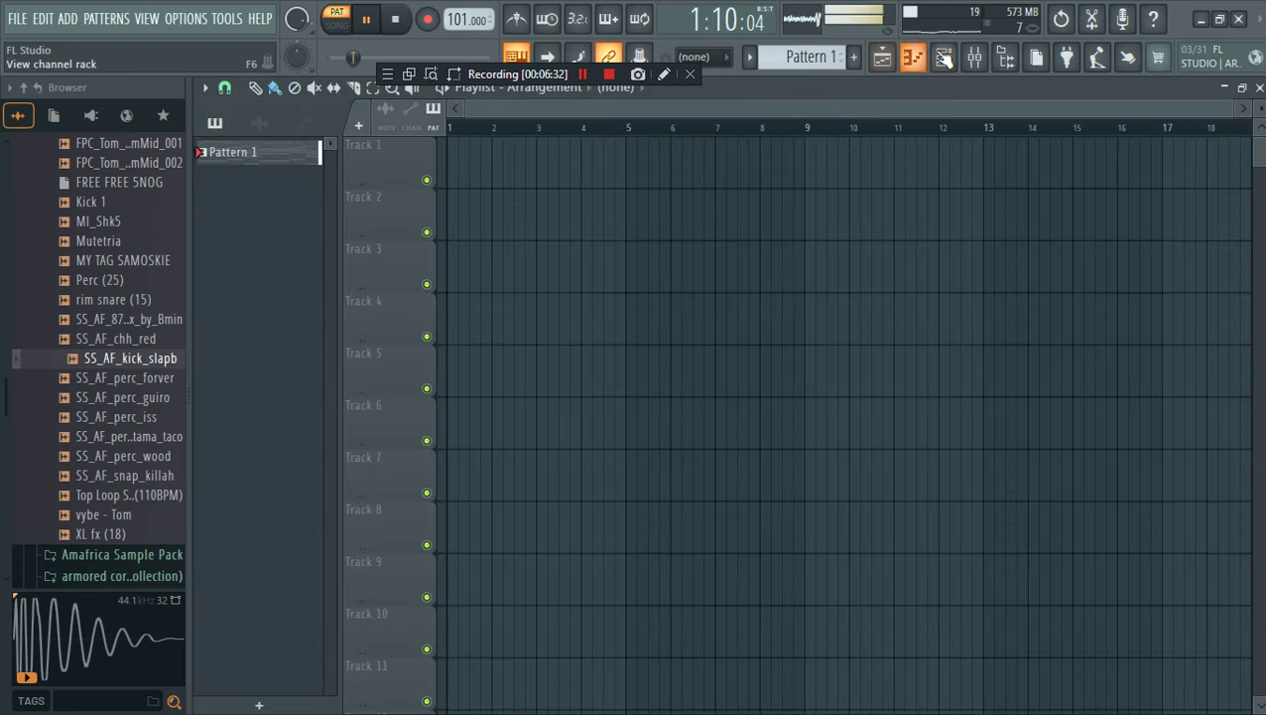
left_click(943, 58)
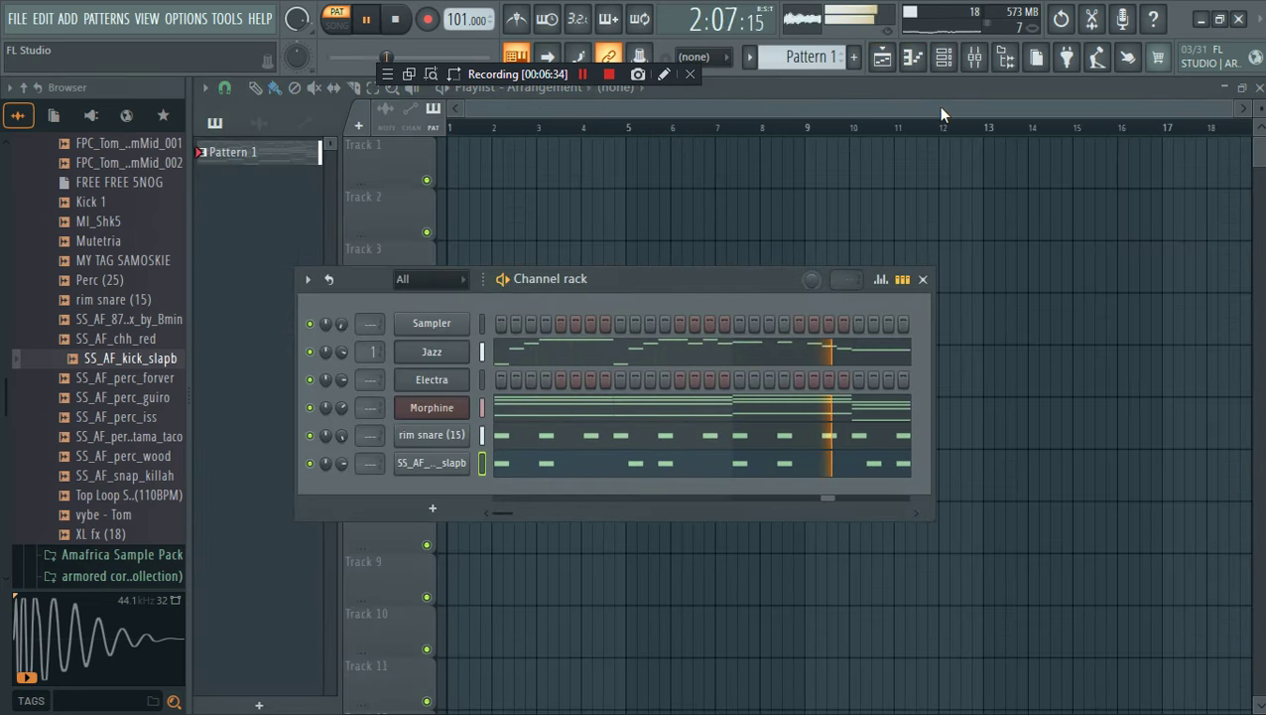
Audition the SS_AF percussion samples and add SS_AF_snap_killah as a new channel
left_click(116, 392)
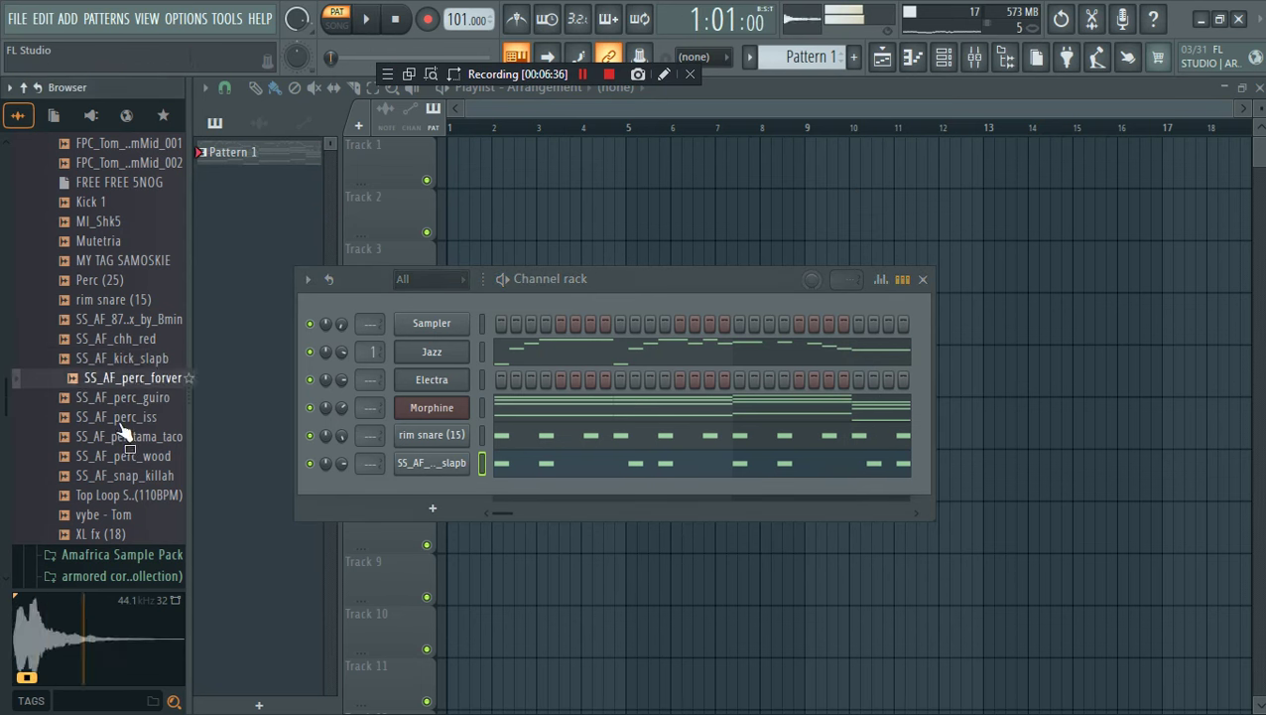
left_click(157, 479)
left_click_drag(458, 480, 460, 484)
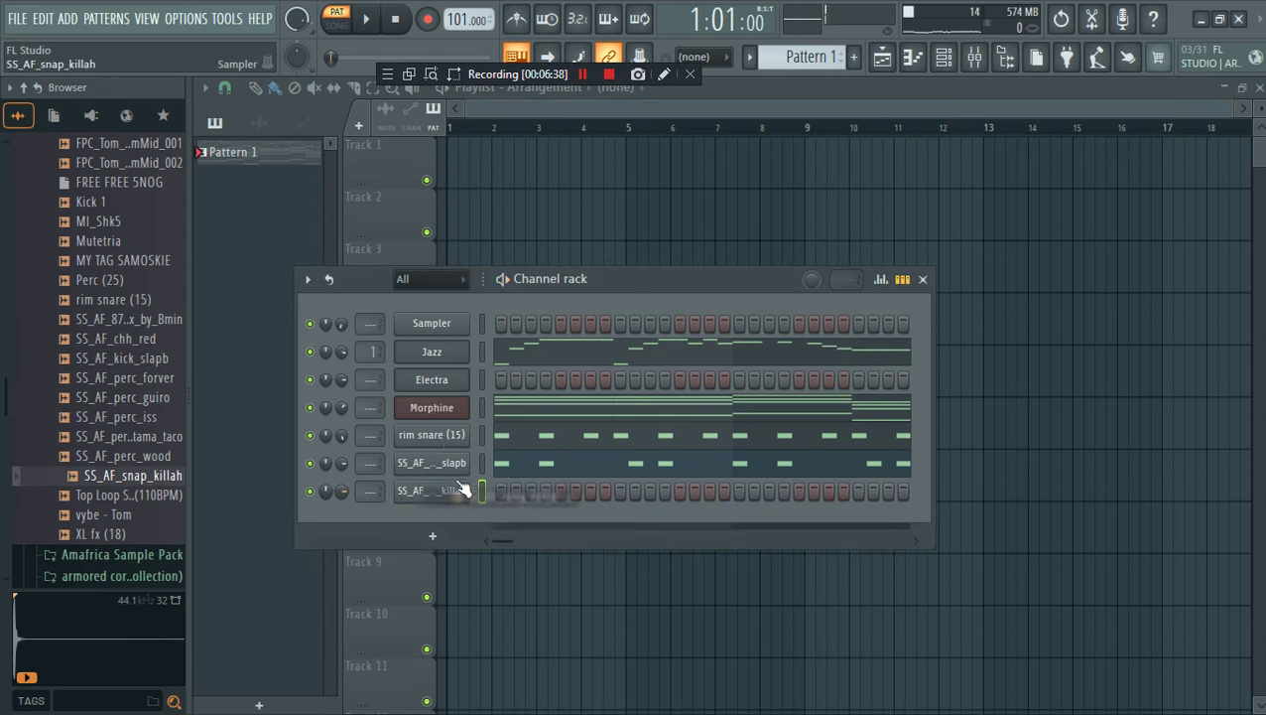
key("space")
Copy the rim snare (15) notes and paste them into the SS_AF_snap_killah channel
right_click(476, 435)
left_click(710, 452)
right_click(474, 490)
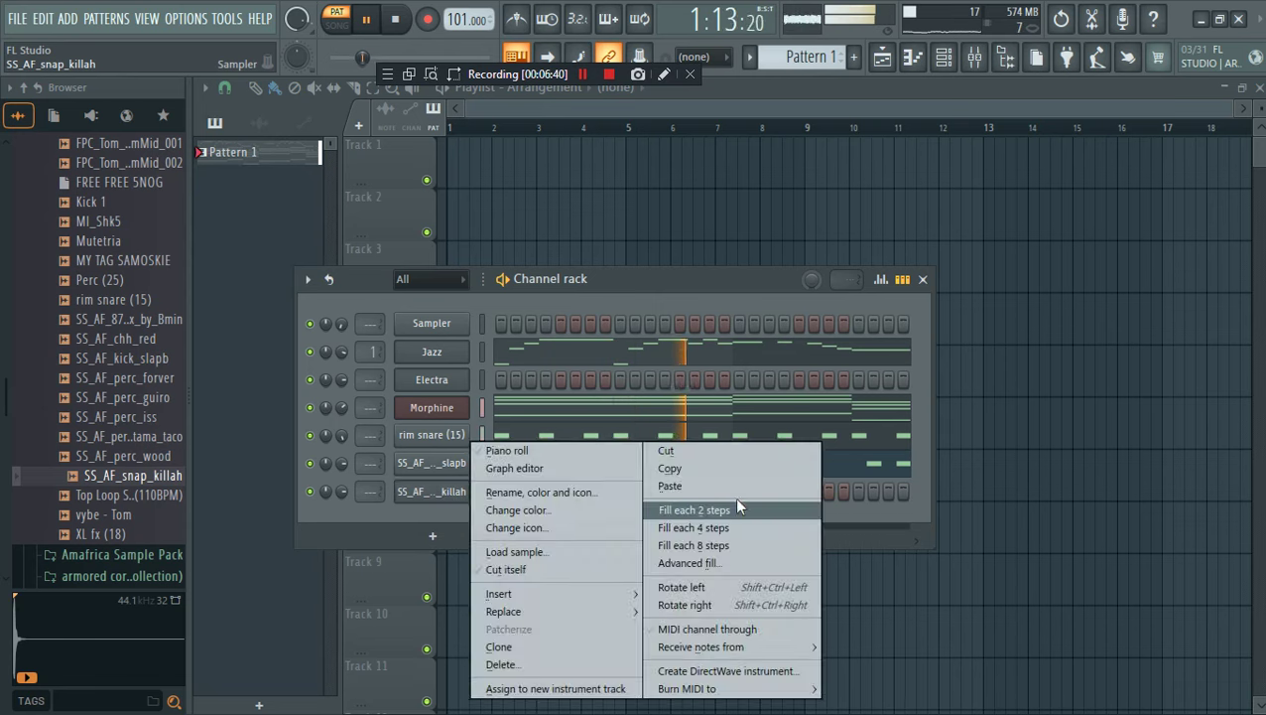
left_click(671, 484)
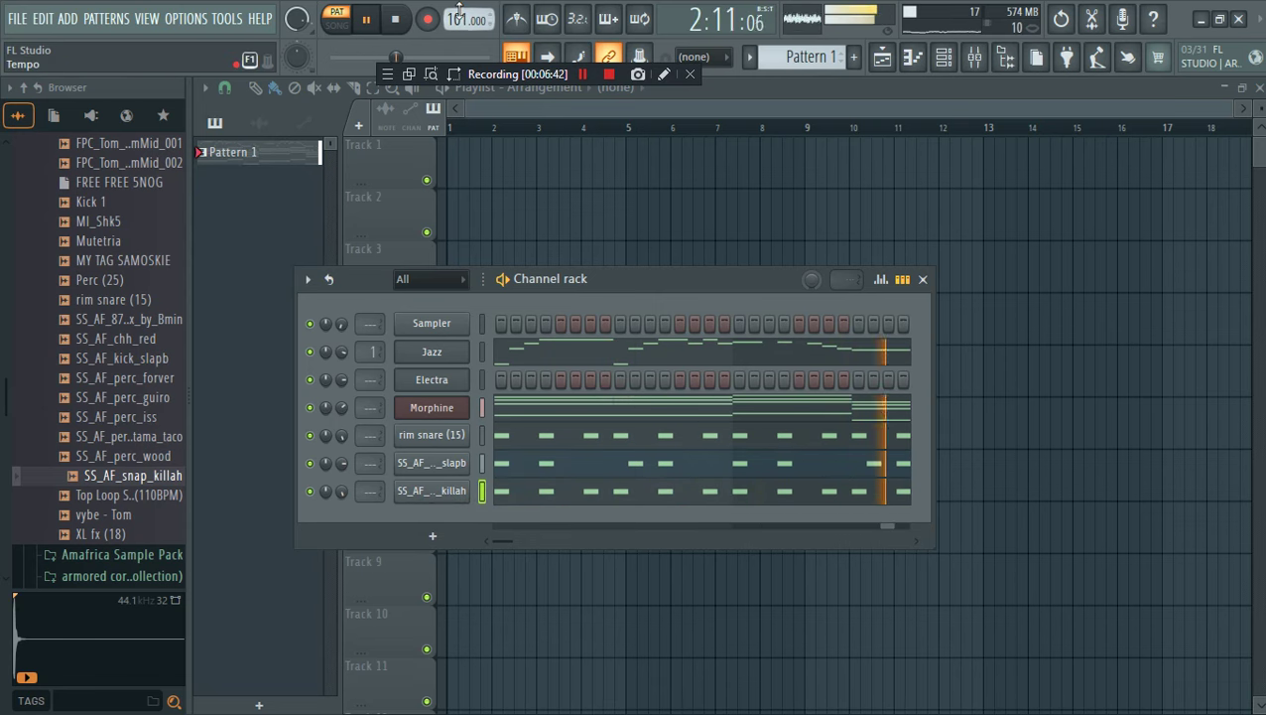
Set the tempo to 99 BPM and replace the SS_AF_snap_killah channel's sample with A_B Rim 4
scroll(129, 258, "up", 10)
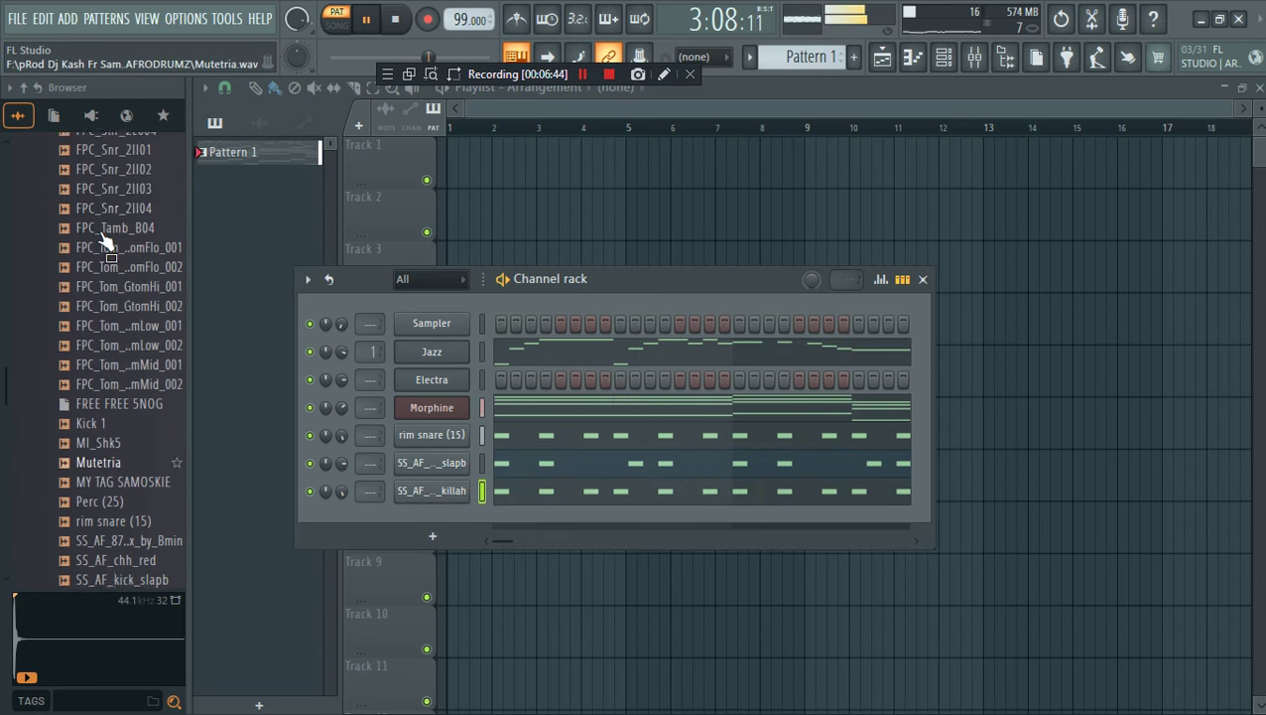
scroll(105, 241, "up", 15)
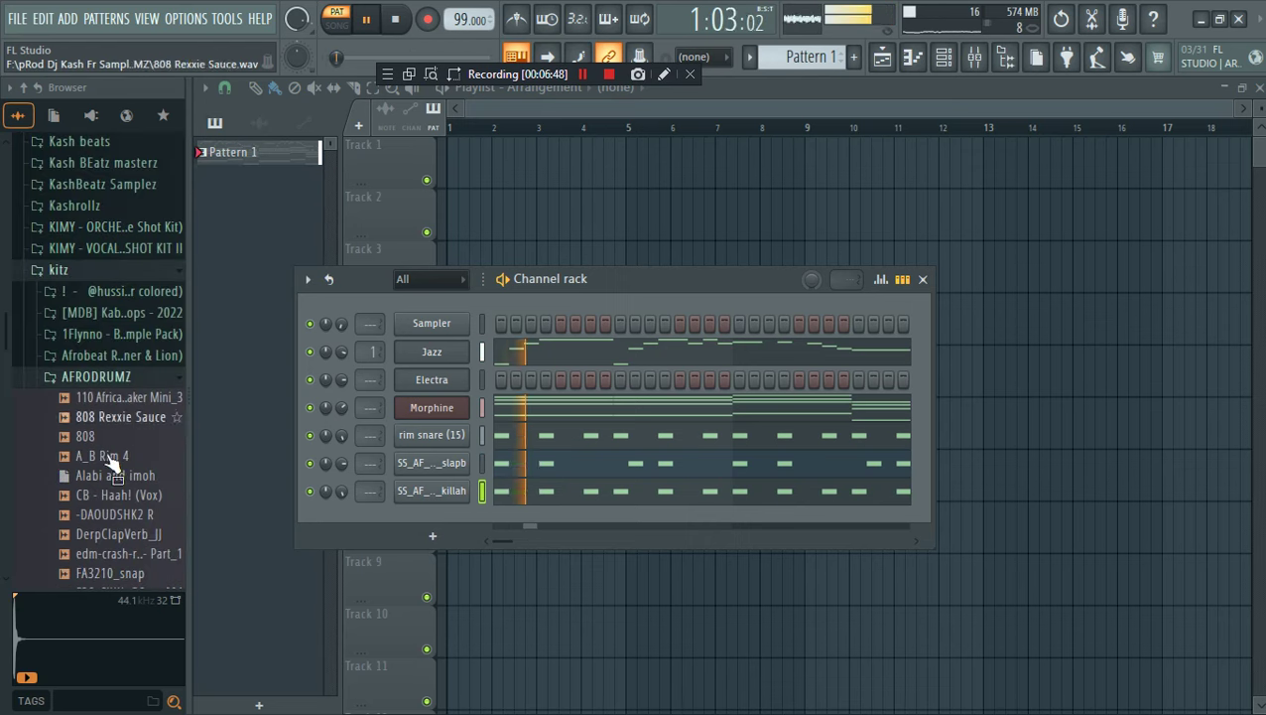
left_click_drag(273, 508, 448, 501)
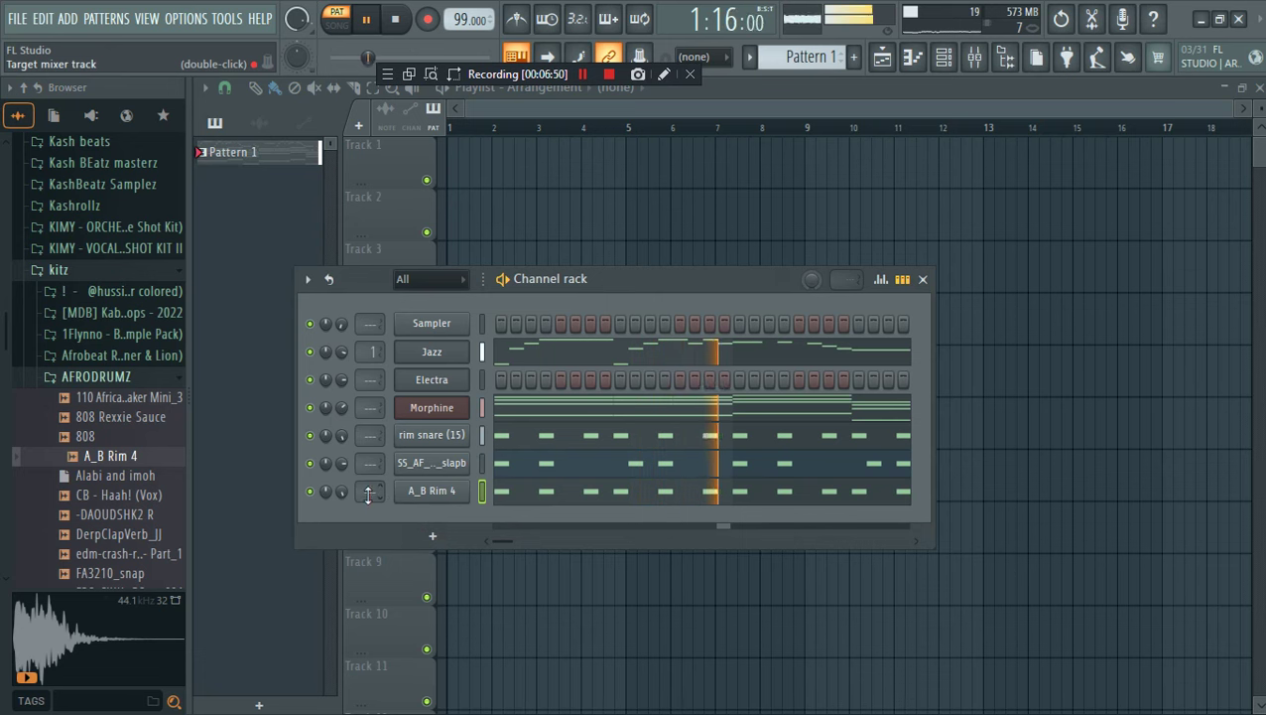
Turn down the kick channel's volume, stop playback and open the rim snare (15) notes in the piano roll
left_click_drag(345, 462, 345, 486)
key("space")
left_click(548, 437)
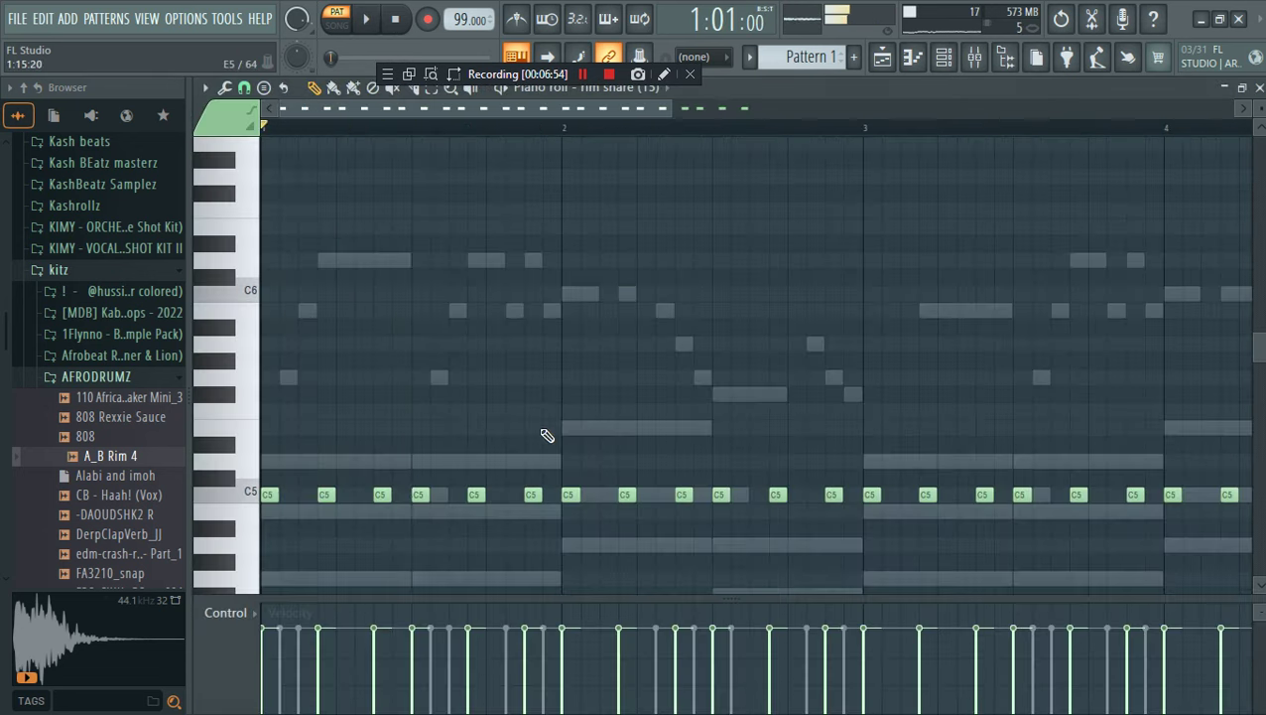
Raise the velocities of the rim snare (15) notes across the pattern and play it back
left_click_drag(288, 600, 249, 591)
left_click_drag(263, 599, 1265, 596)
key("space")
left_click(944, 56)
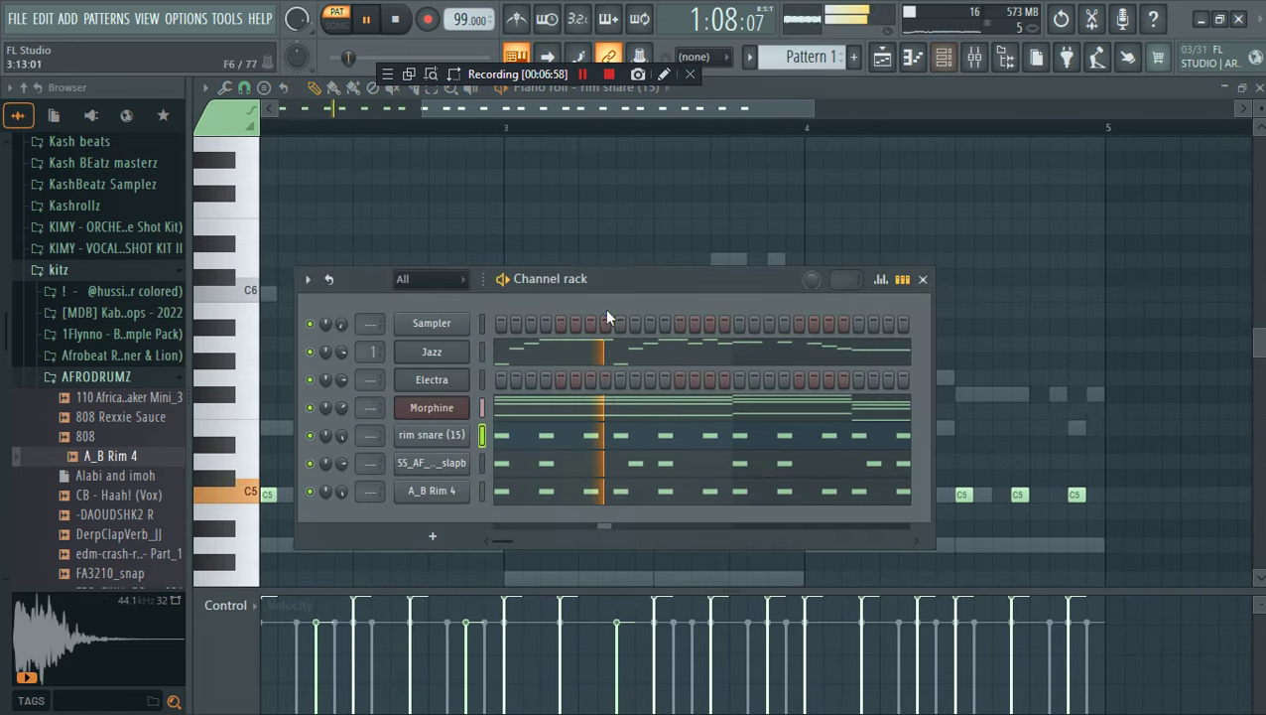
Raise the velocities of the SS_AF_kick_slapb notes to the maximum in the piano roll
left_click(559, 470)
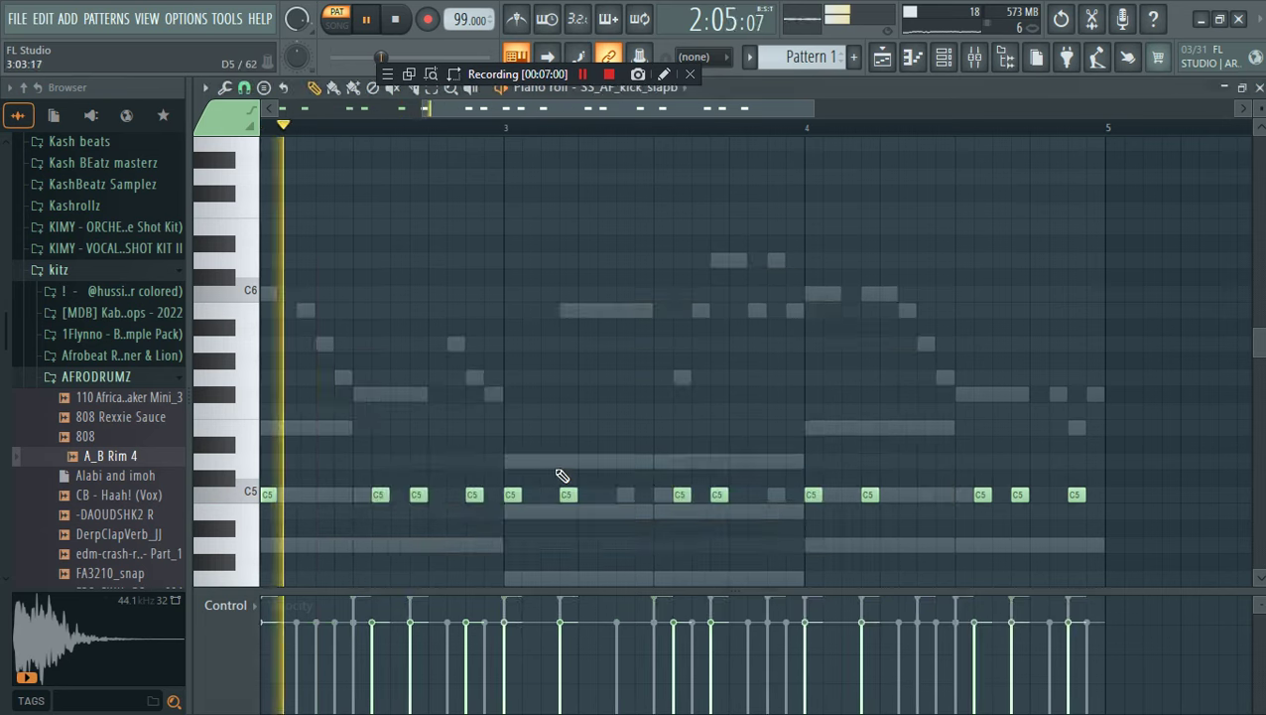
left_click_drag(367, 591, 365, 576)
mouse_move(291, 602)
left_mouse_down()
mouse_move(1154, 472)
mouse_move(7, 368)
mouse_move(429, 243)
left_mouse_up()
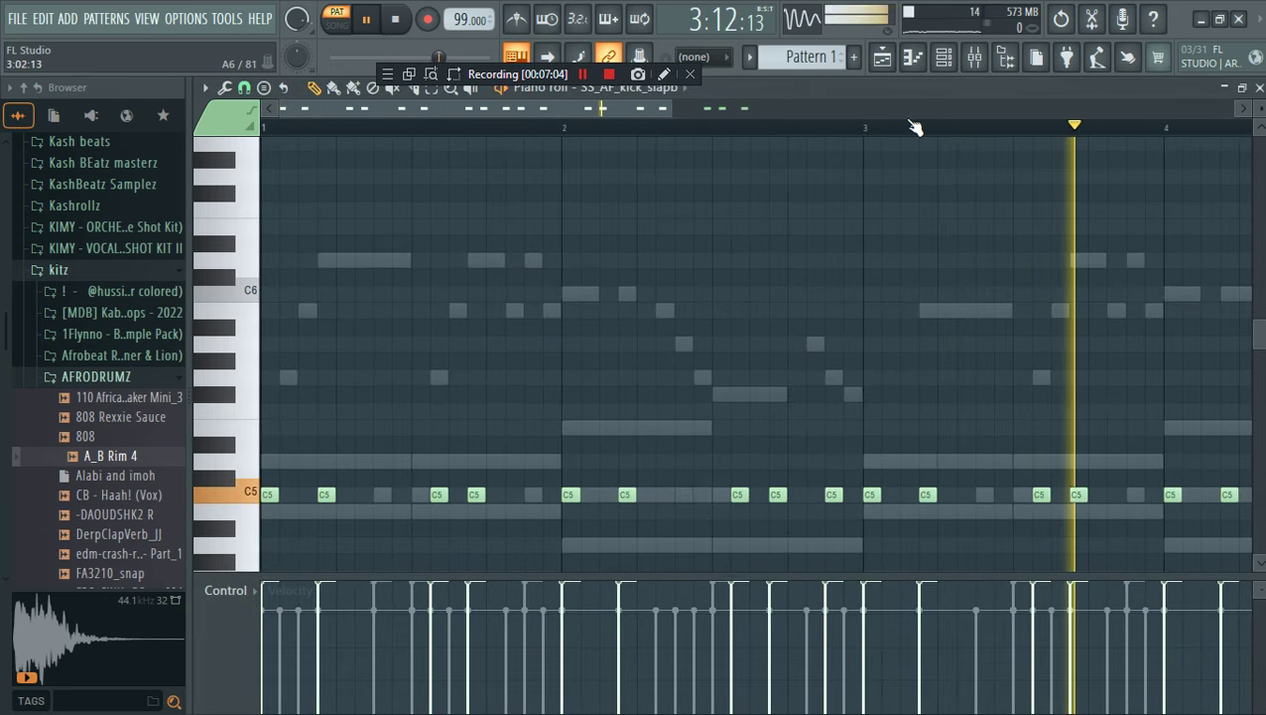
left_click(944, 59)
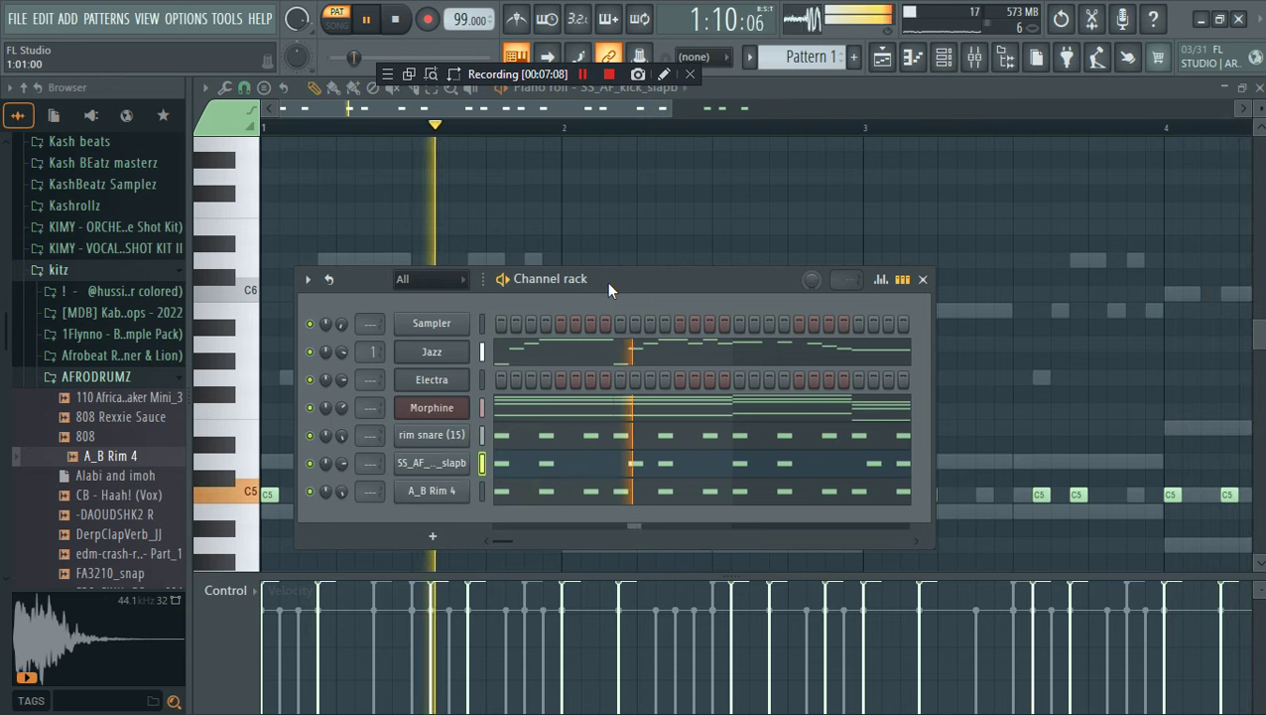
Audition the AFRODRUMZ tom and percussion samples and add SS_AF_perc_tama_taco as a new channel
scroll(129, 446, "down", 6)
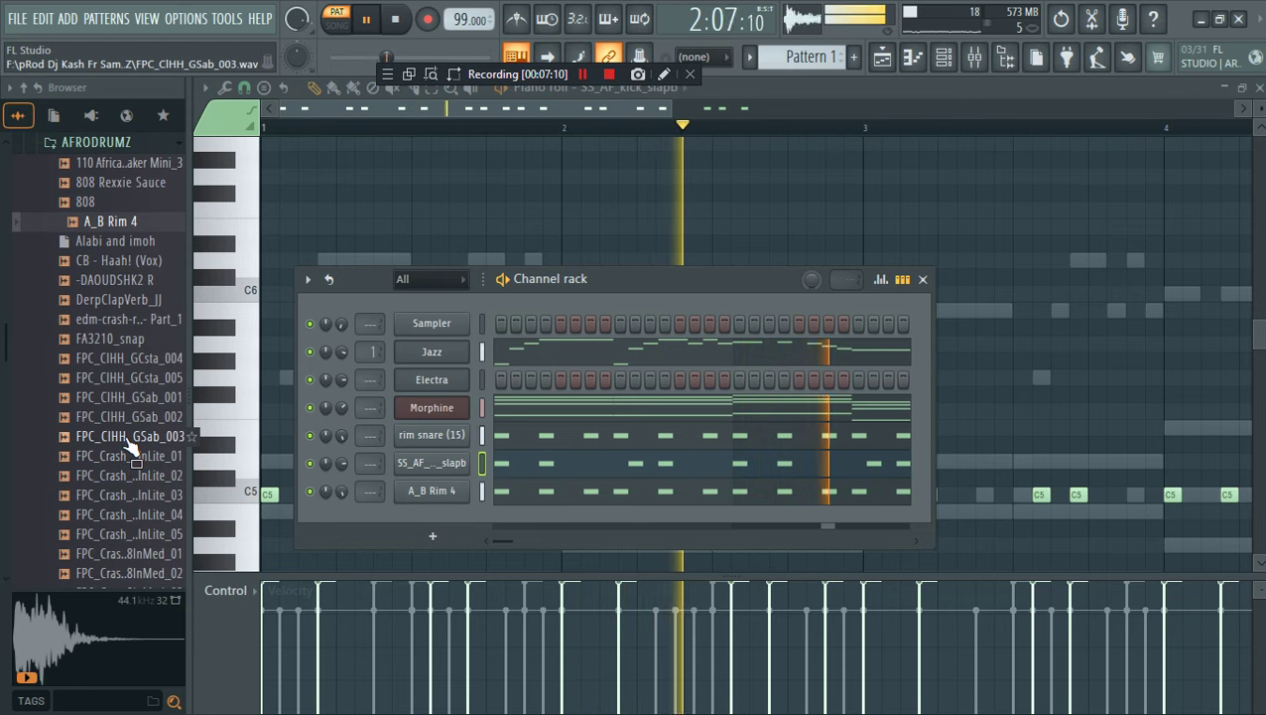
scroll(129, 448, "down", 10)
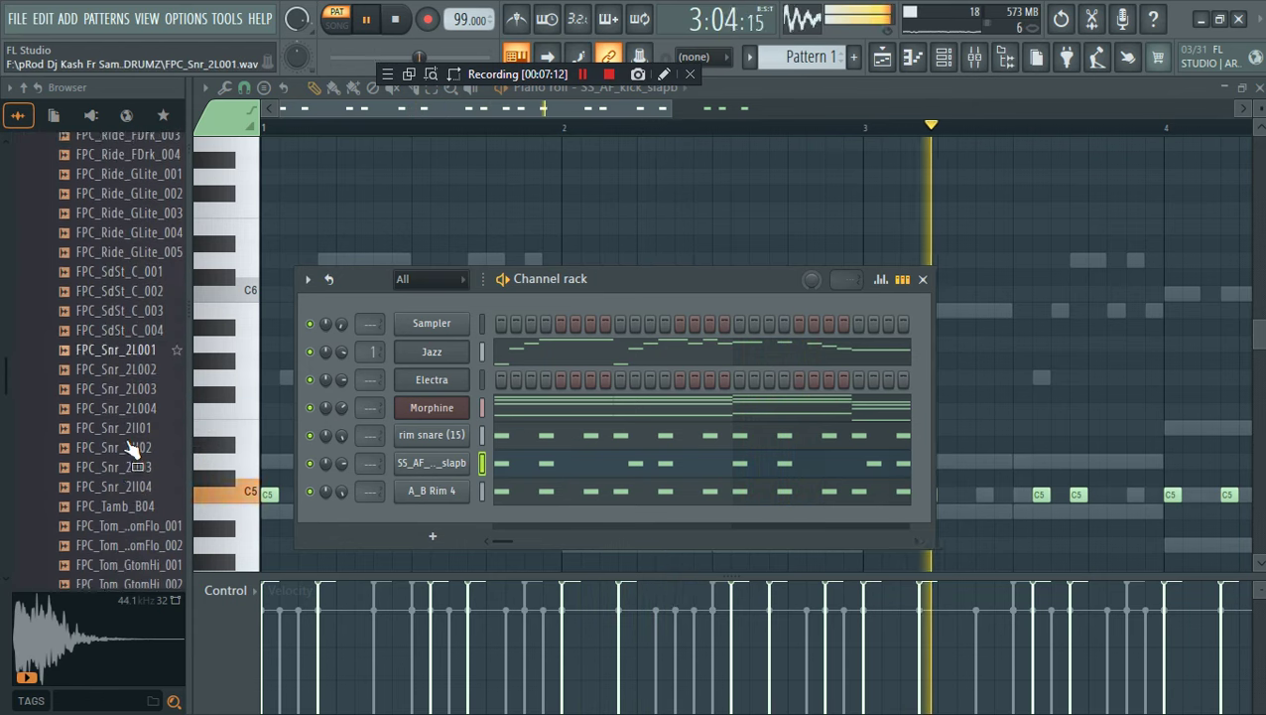
scroll(129, 486, "down", 3)
key("space")
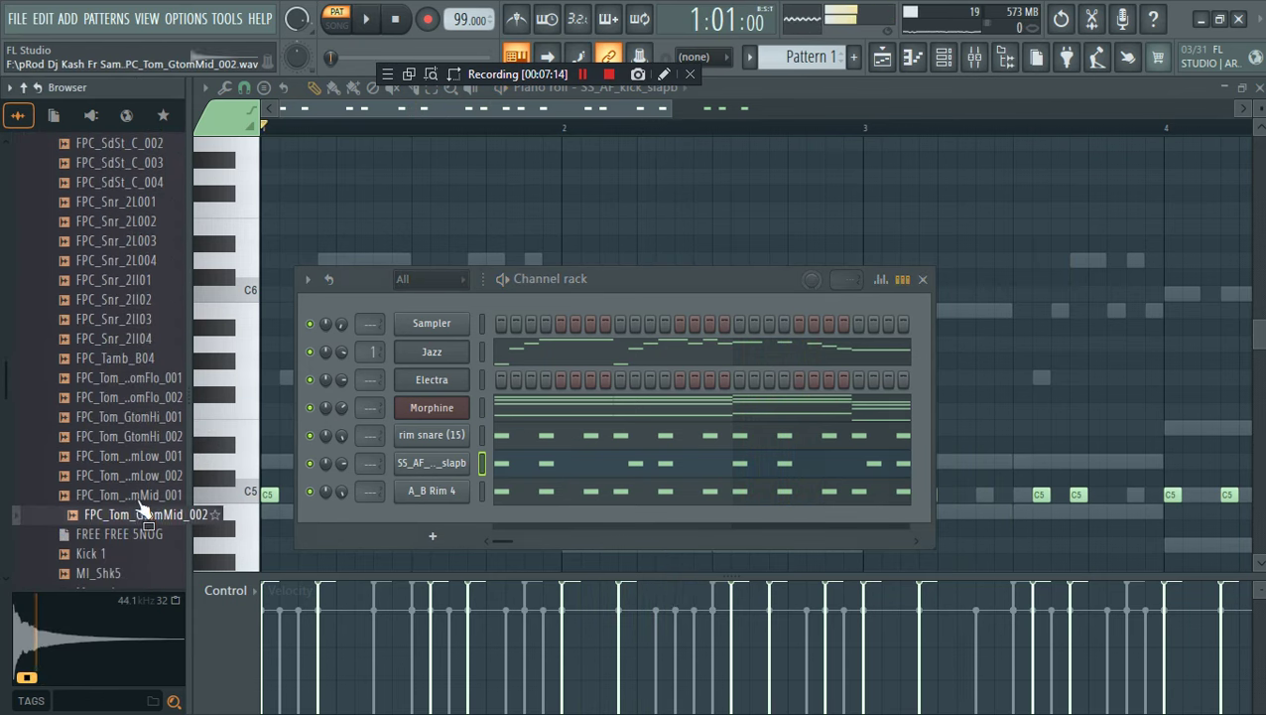
scroll(139, 476, "down", 6)
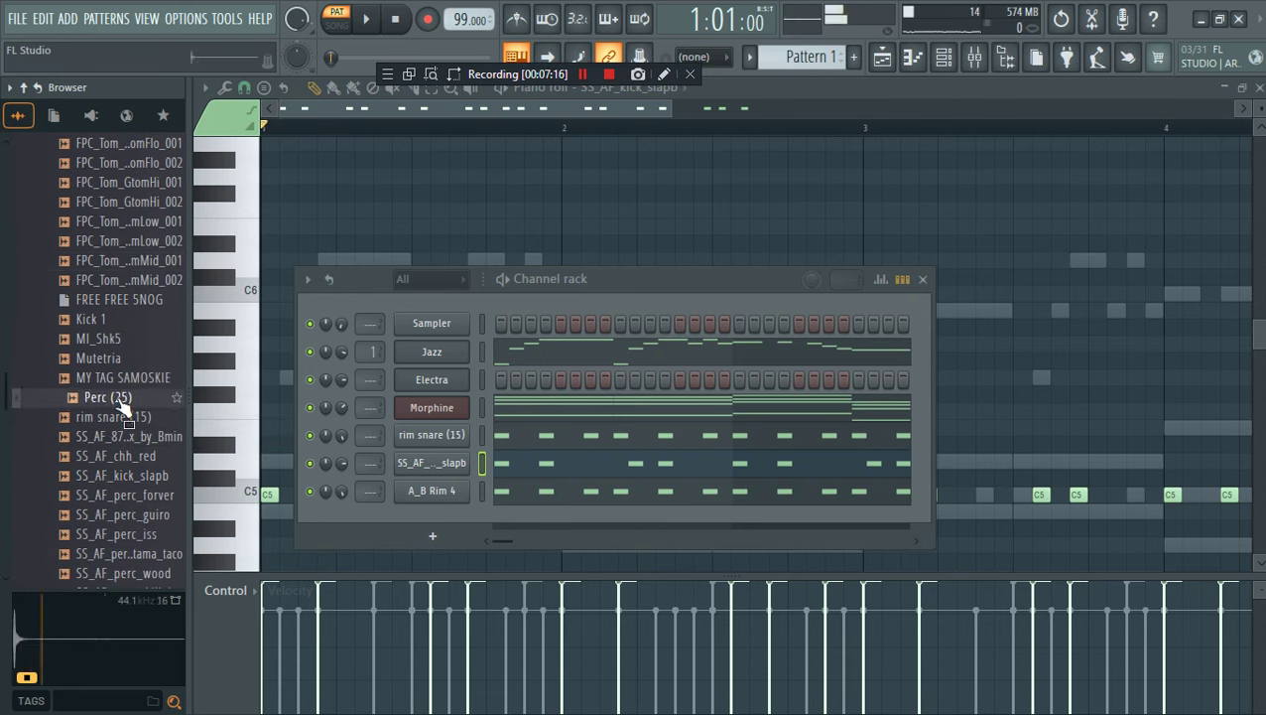
left_click(101, 345)
left_click(129, 557)
left_click(144, 519)
left_click(144, 558)
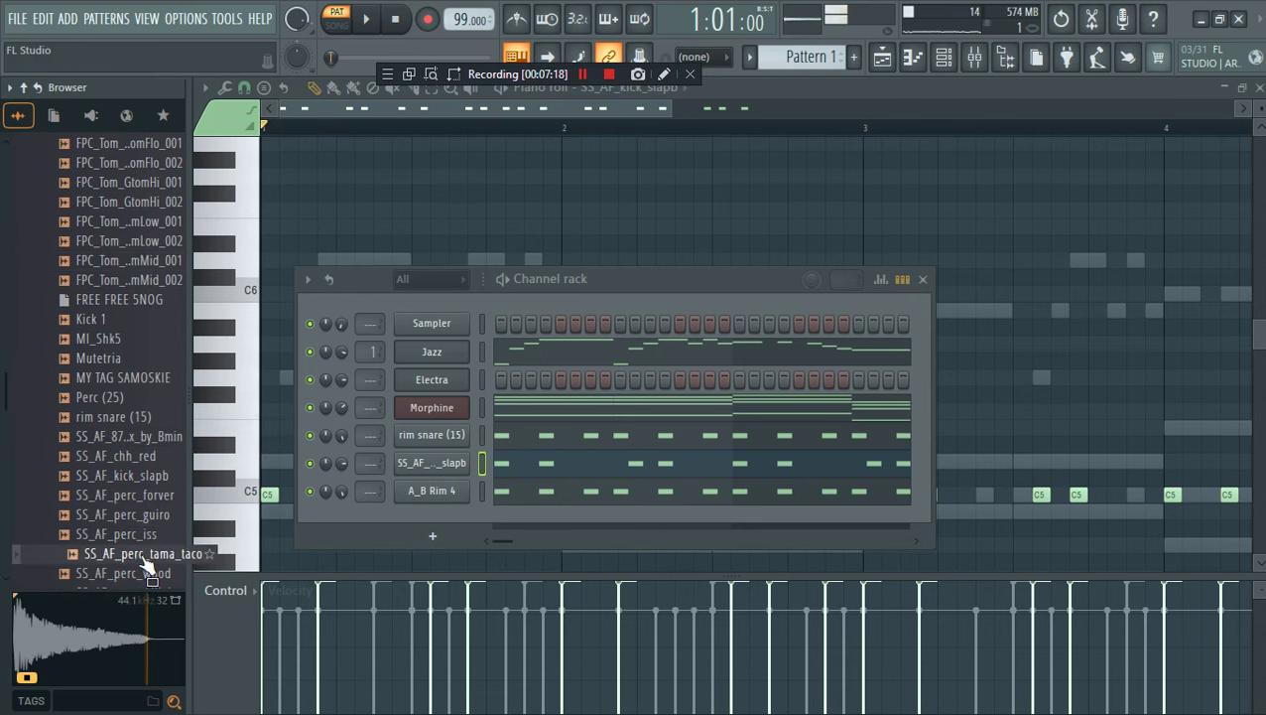
left_click_drag(409, 529, 402, 536)
Audition further AFRODRUMZ samples and add vybe - Tom as a new channel
scroll(149, 477, "down", 3)
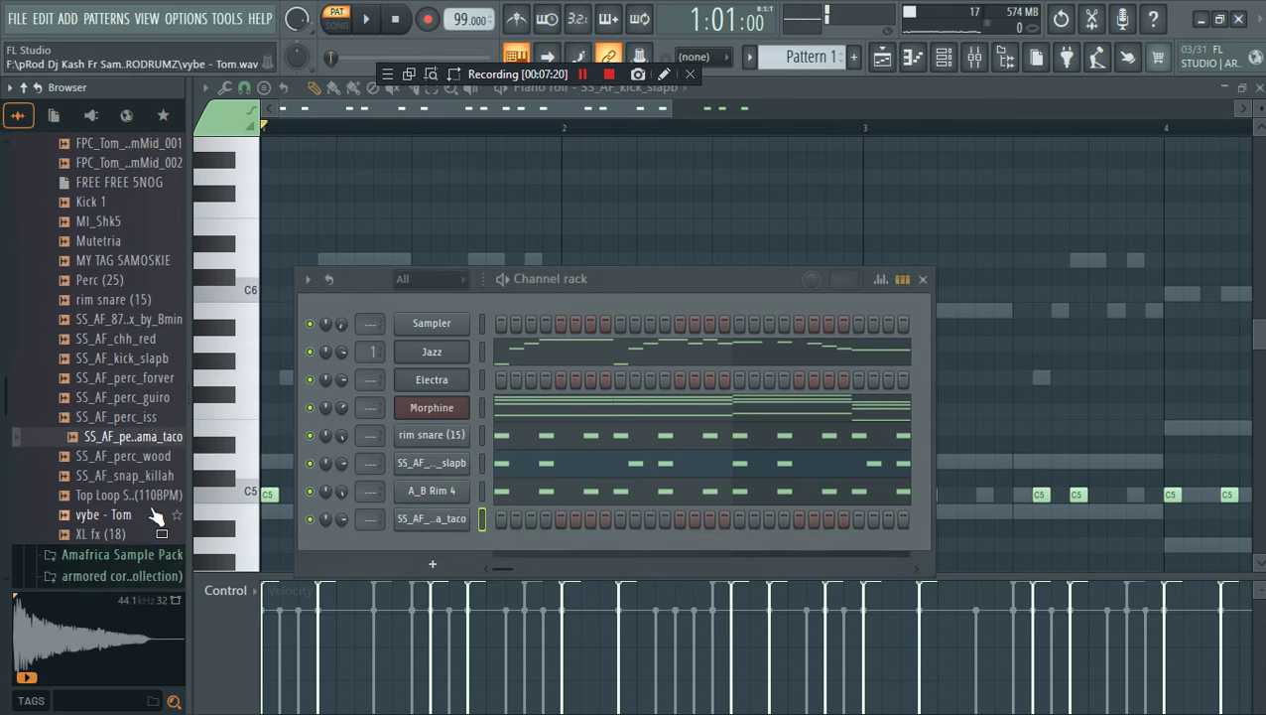
left_click(149, 476)
left_click_drag(139, 526, 445, 549)
Open vybe - Tom in the piano roll and place a D5 note on step 7 of each of the four bars
key("space")
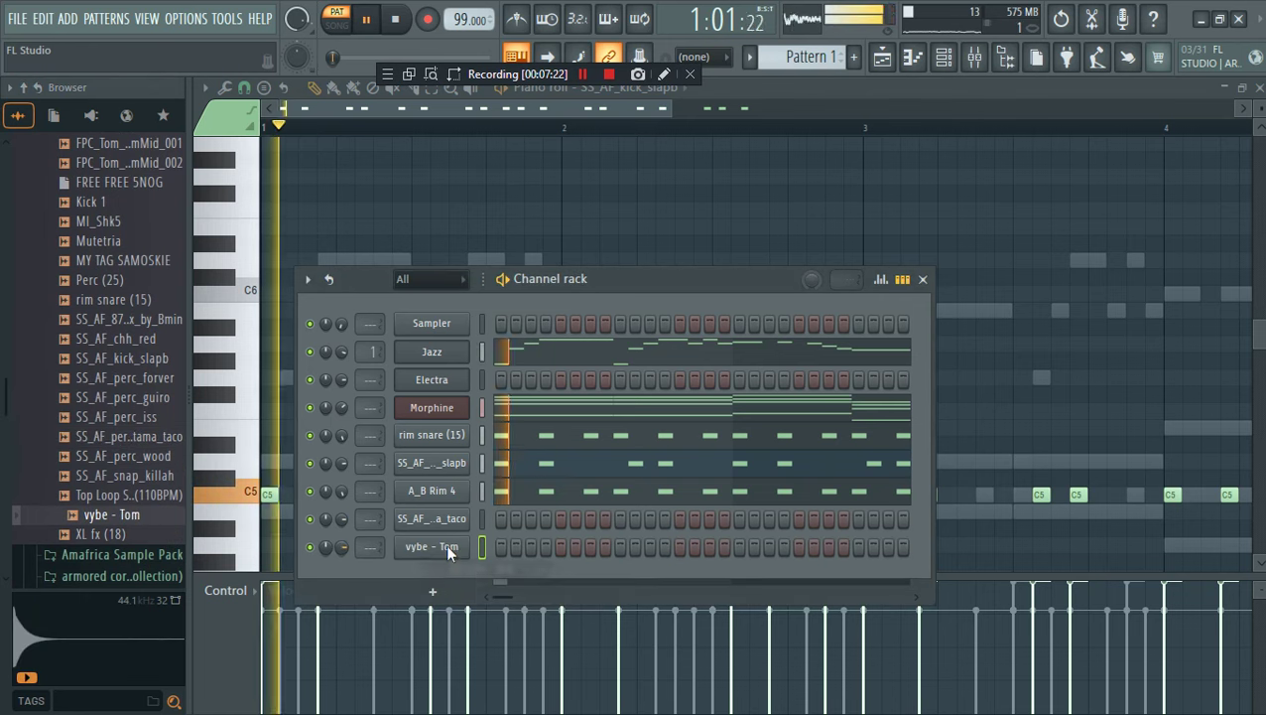
right_click(437, 546)
left_click(456, 444)
left_click(378, 461)
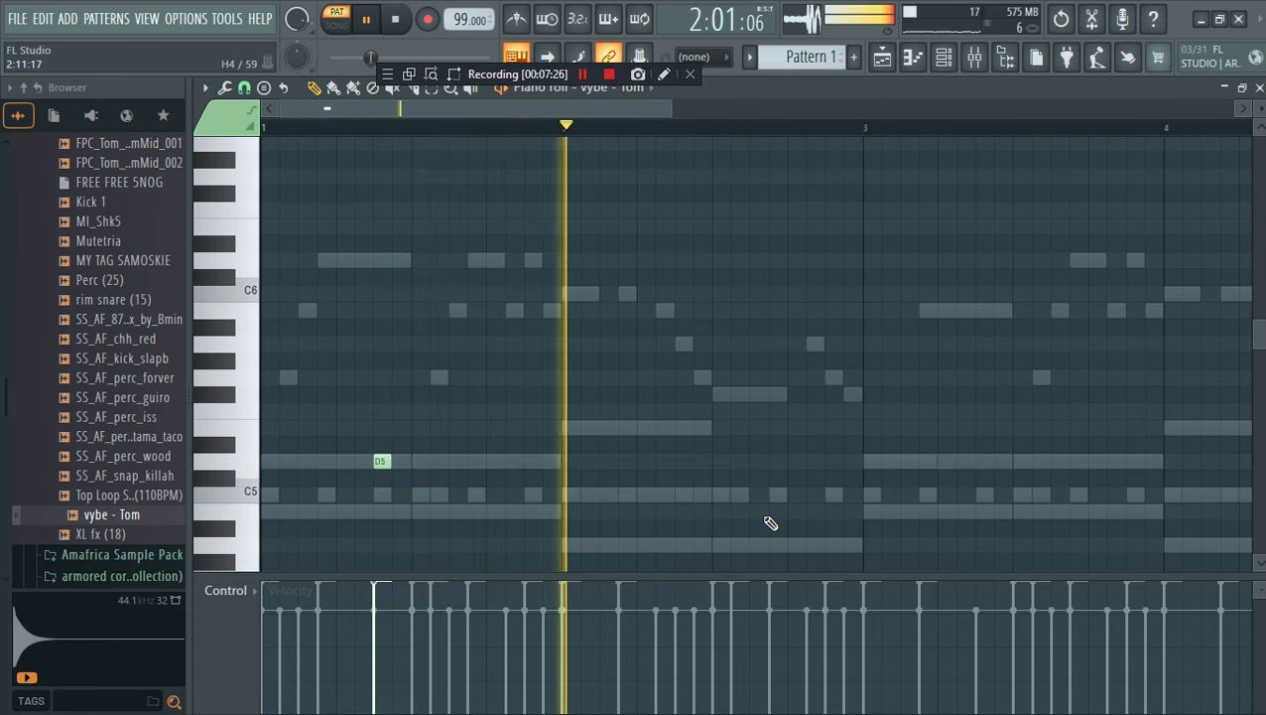
left_click(695, 460)
key("space")
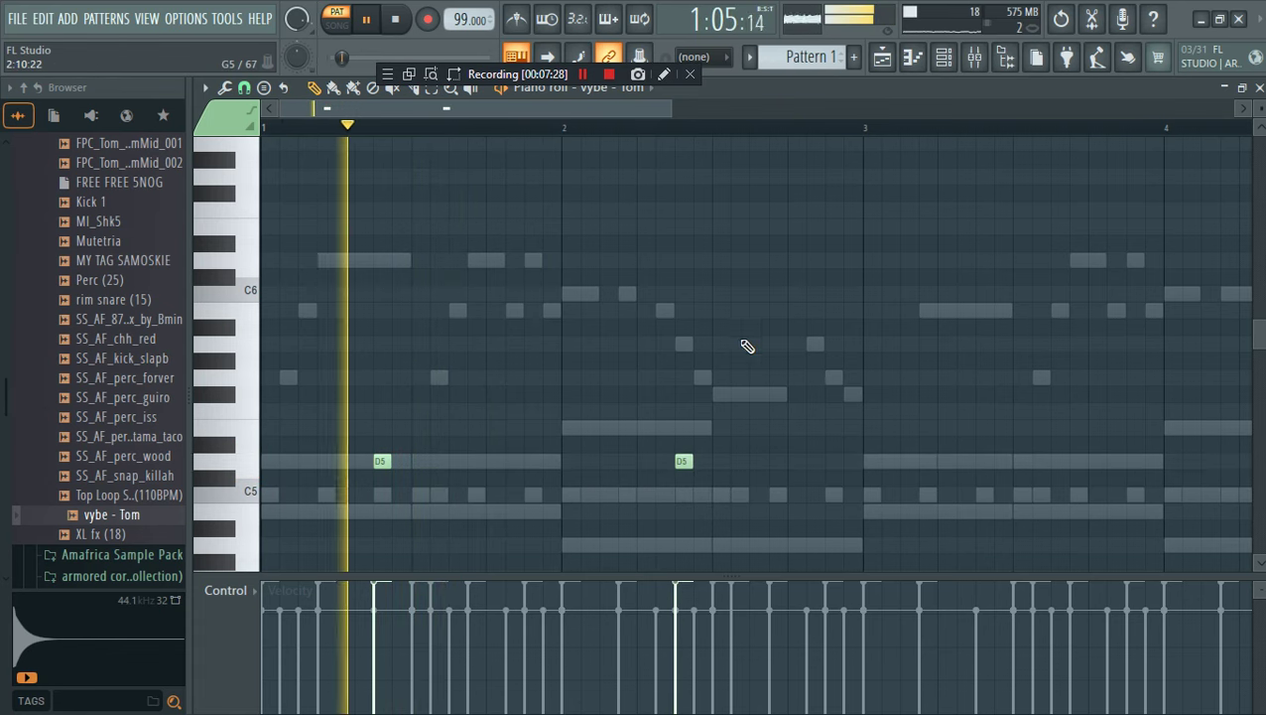
left_click_drag(669, 108, 970, 157)
left_click_drag(678, 534, 670, 454)
left_click(842, 395)
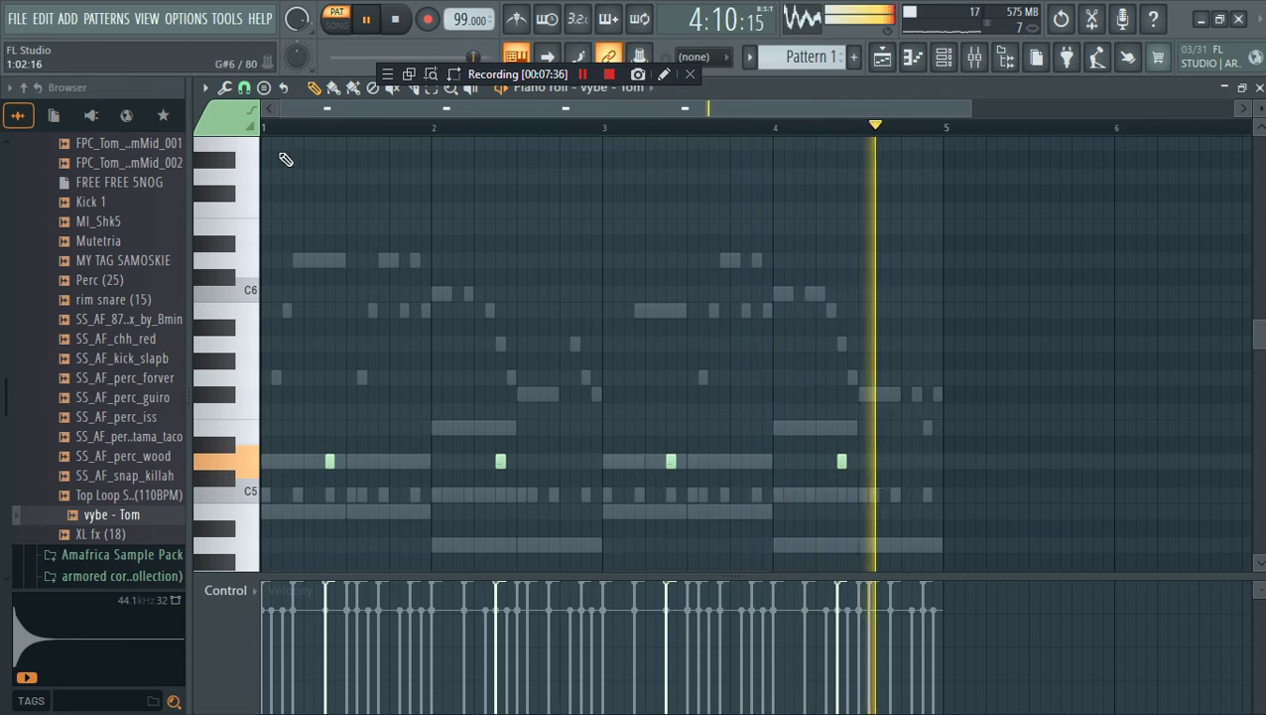
Change the piano roll's snap setting and place three closely spaced F#5 tom notes starting midway through bar 4
key("space")
left_click(244, 87)
left_click(270, 316)
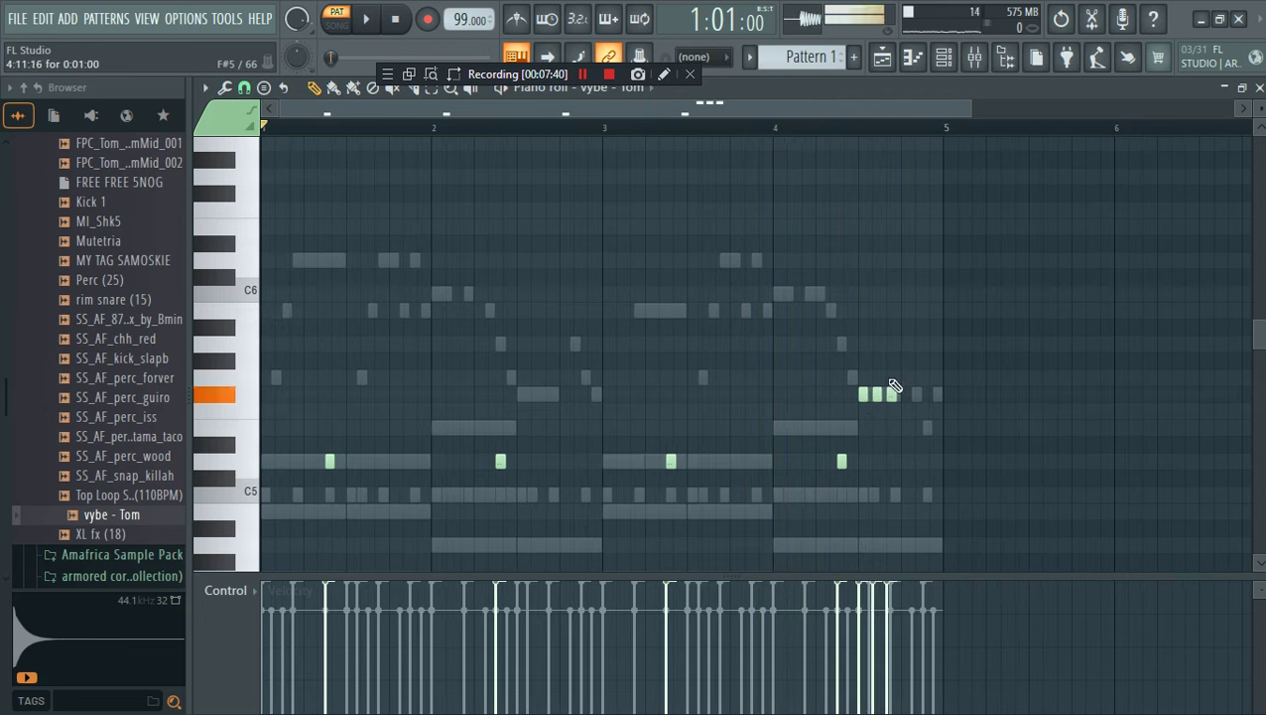
Play from within bar 4 and move the three F#5 tom notes down to D5
left_click(837, 129)
key("space")
left_click(907, 429)
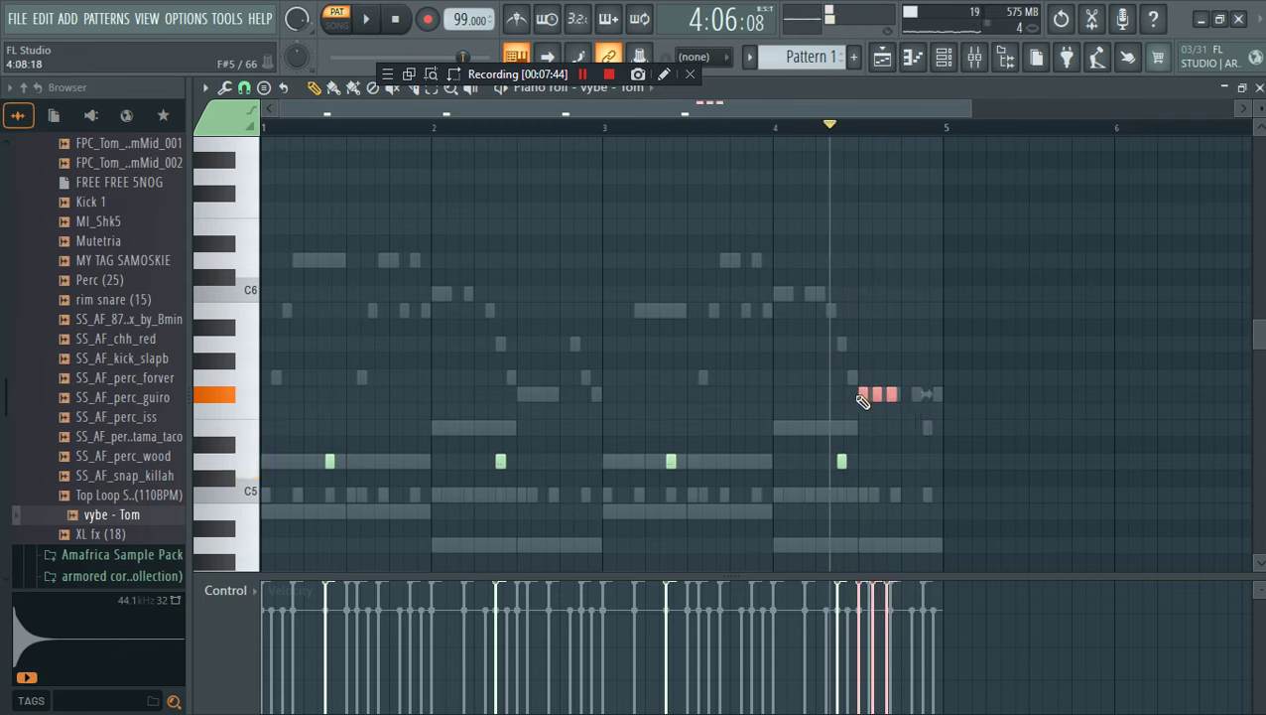
key("space")
left_click_drag(860, 394, 862, 461)
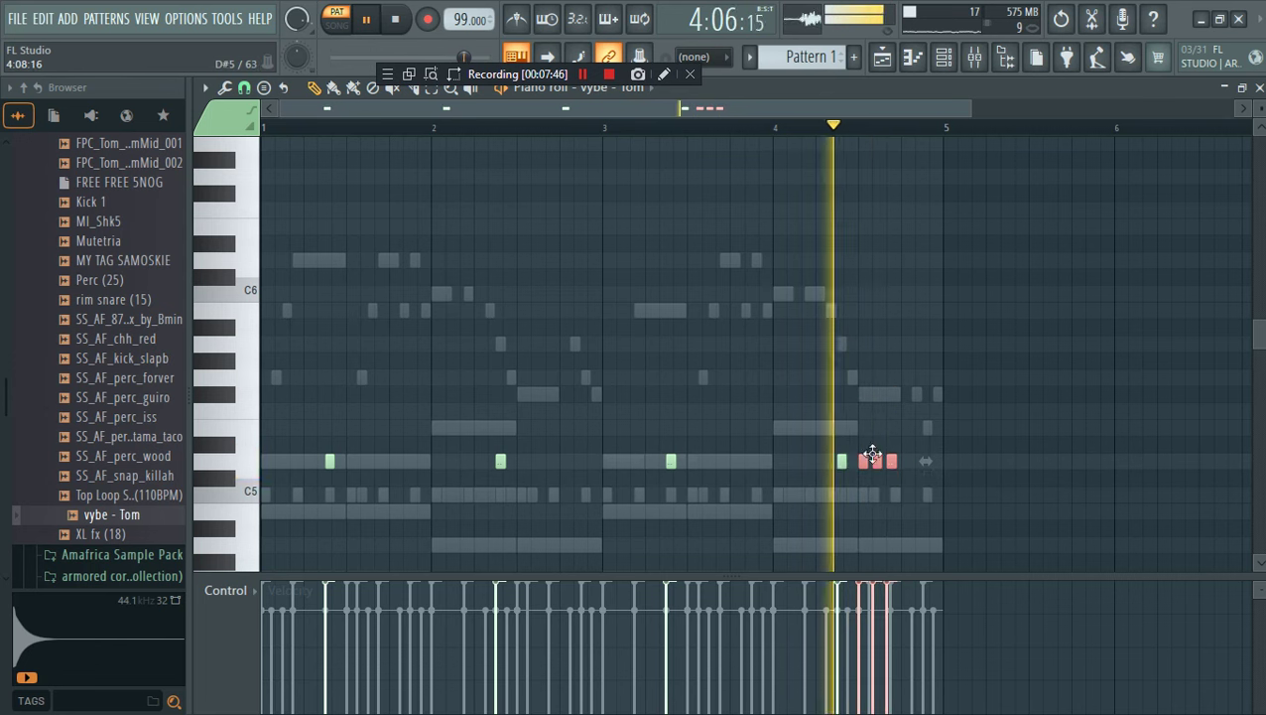
Try a closing tom note at C5 and C#5 after the D5 run in bar 4, and delete it
left_click(905, 494)
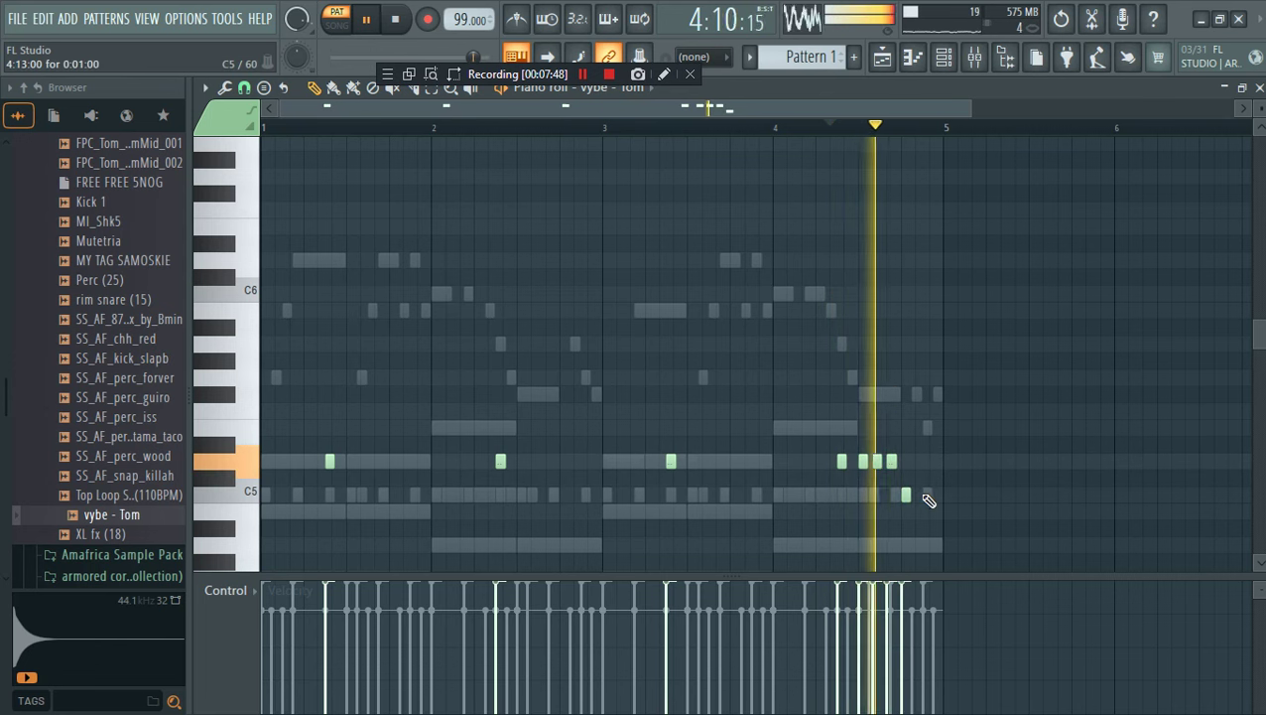
key("space")
left_click_drag(908, 463, 909, 478)
key("space")
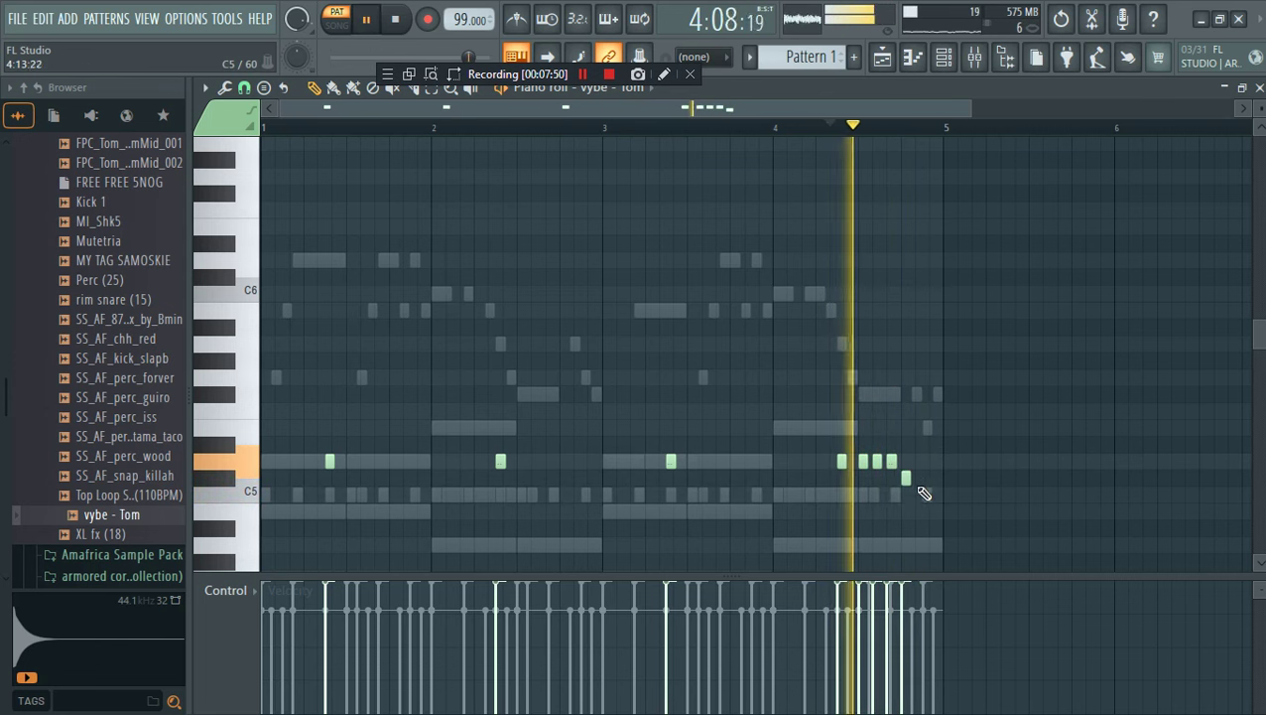
left_click(919, 478)
key("space")
key("space")
right_click(918, 482)
right_click(907, 479)
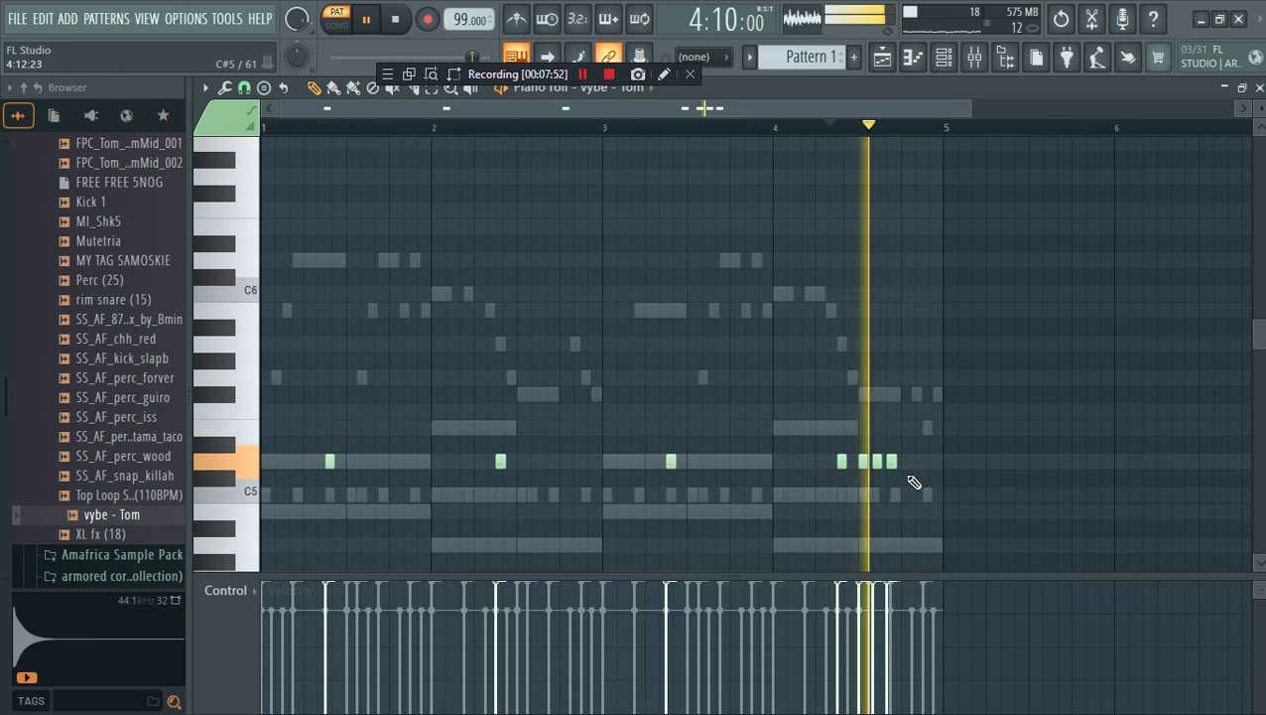
Add a D5 note at the end of the tom run in bar 4 and play it back
left_click(906, 462)
key("space")
key("space")
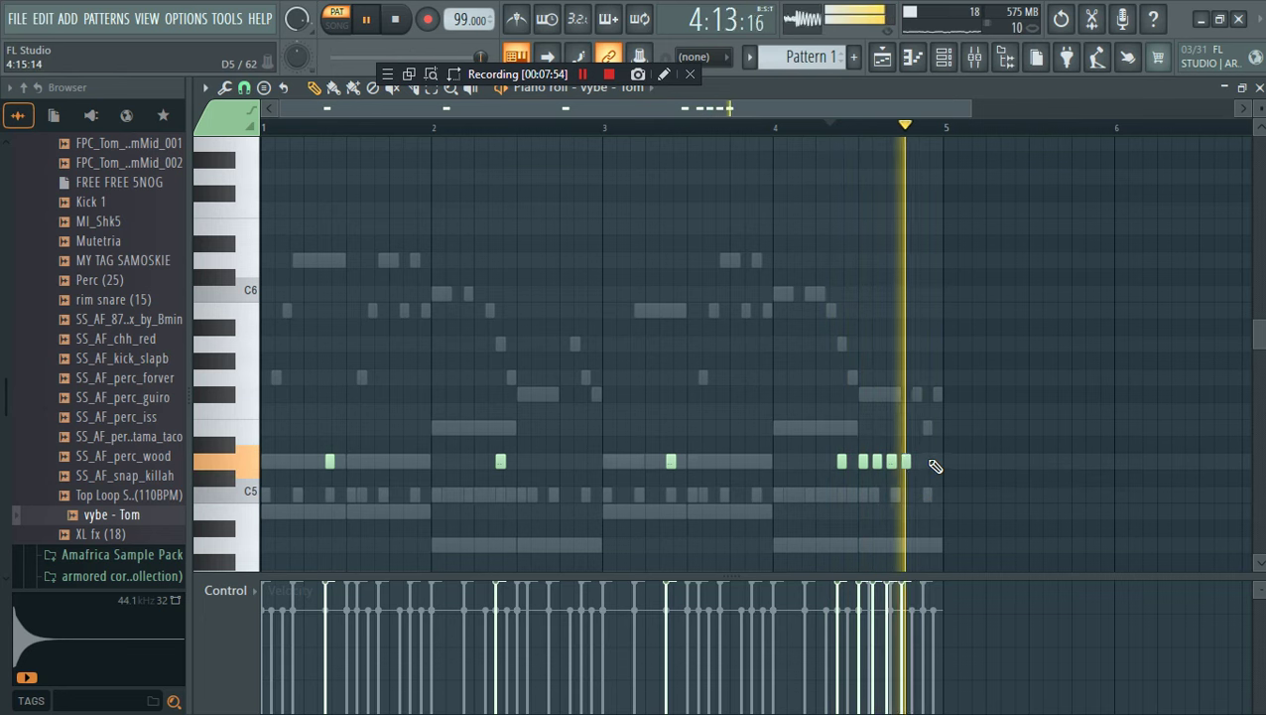
Place Pattern 1 at the start of Track 1 in the playlist
key("F6")
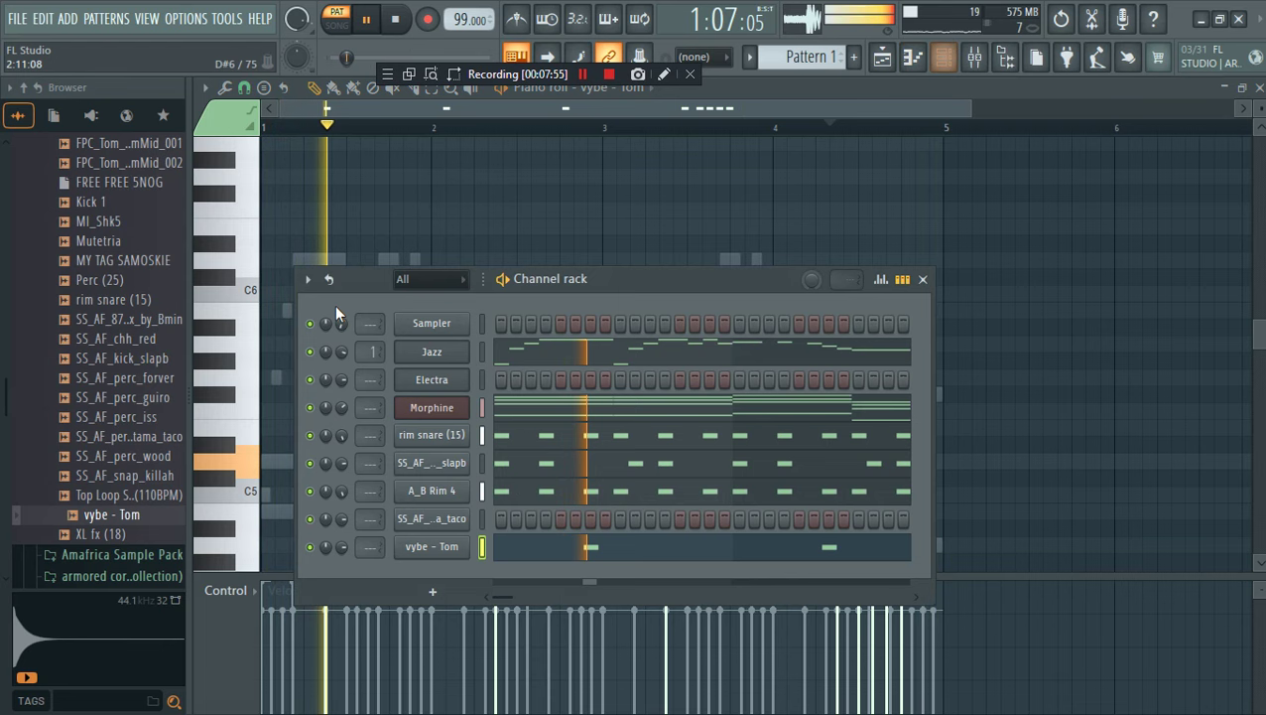
left_click(882, 58)
left_click(588, 164)
left_click_drag(594, 164, 486, 159)
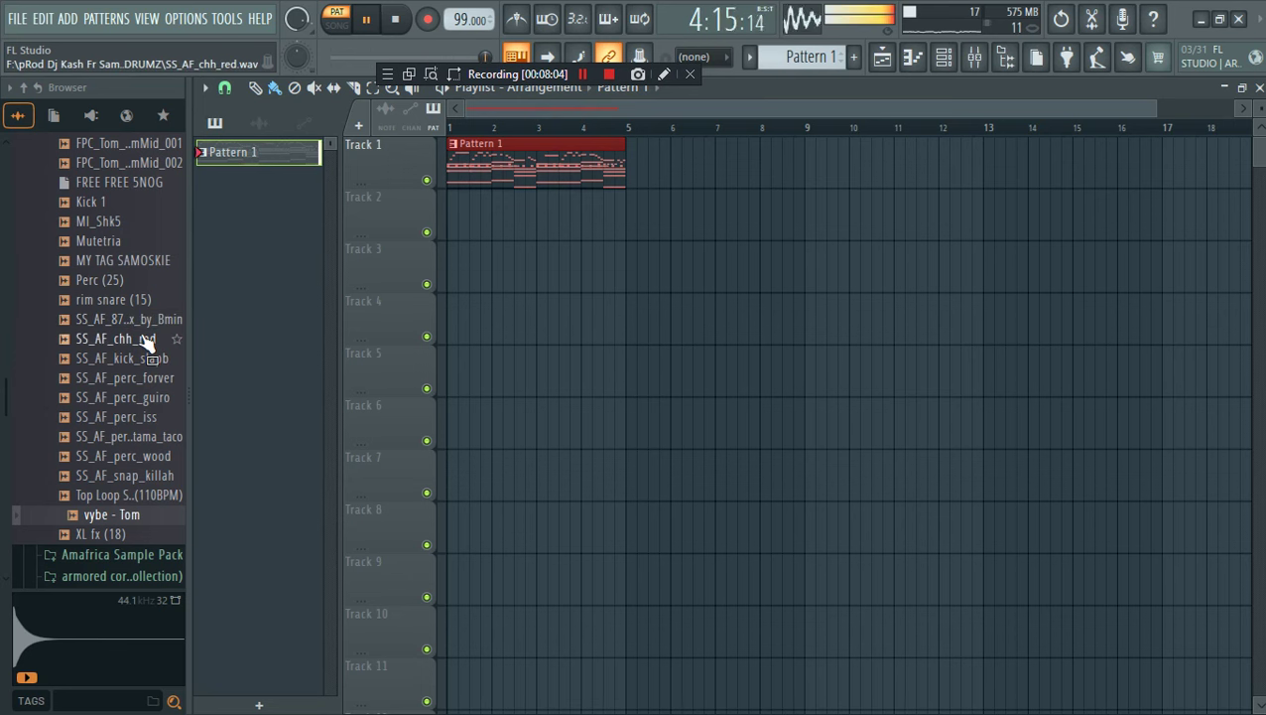
Audition MI_Shk5 and Kick 1, and place the 110 African Shaker Mini_3 sample at the start of Track 2
left_click(116, 229)
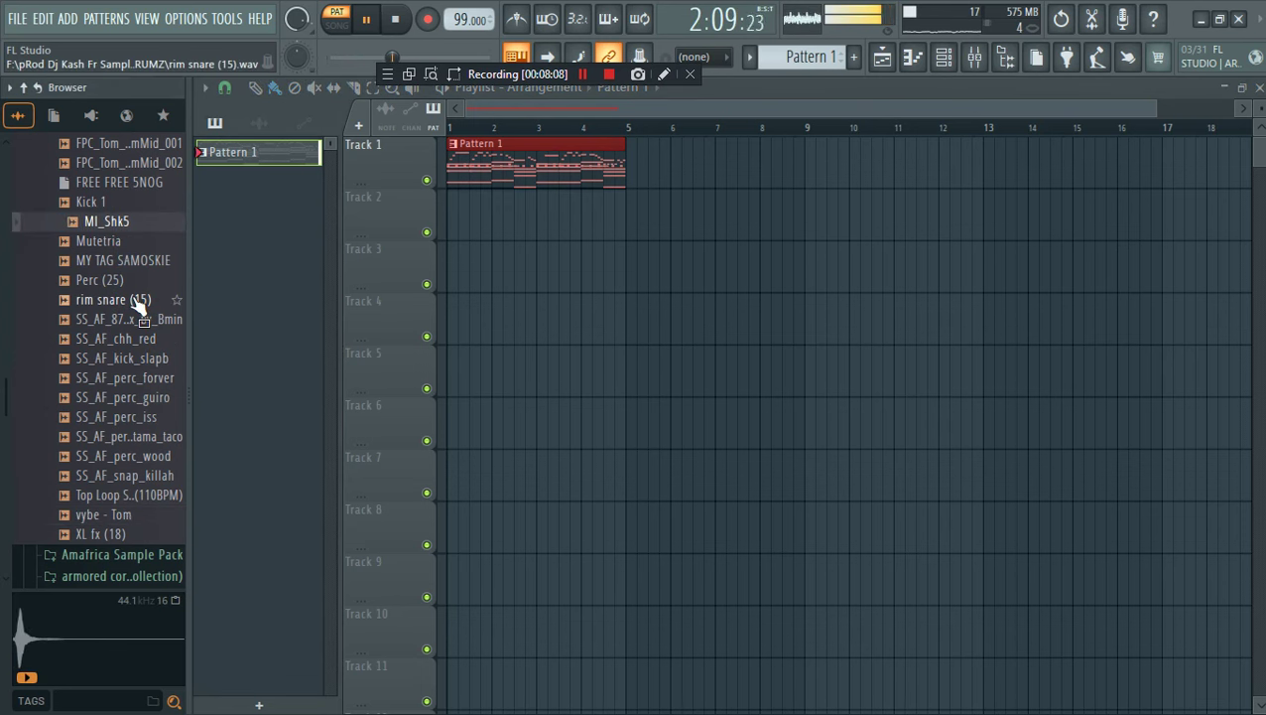
scroll(124, 357, "up", 4)
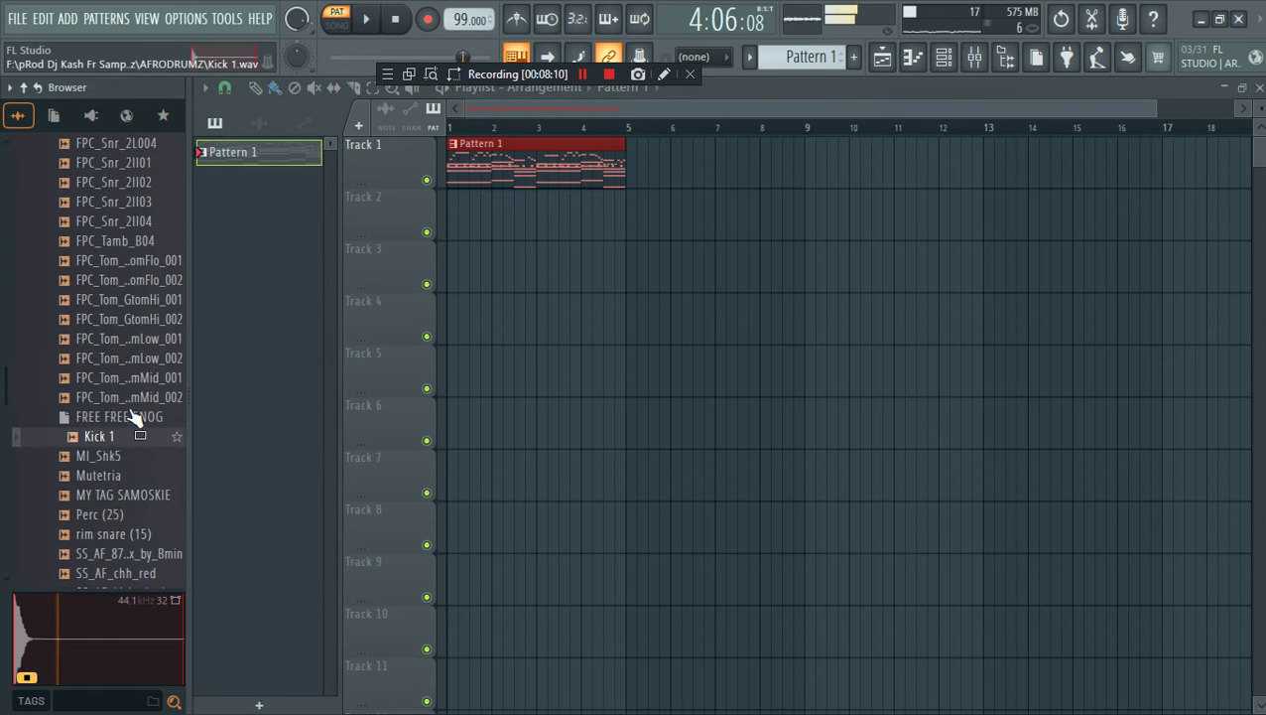
scroll(87, 179, "up", 15)
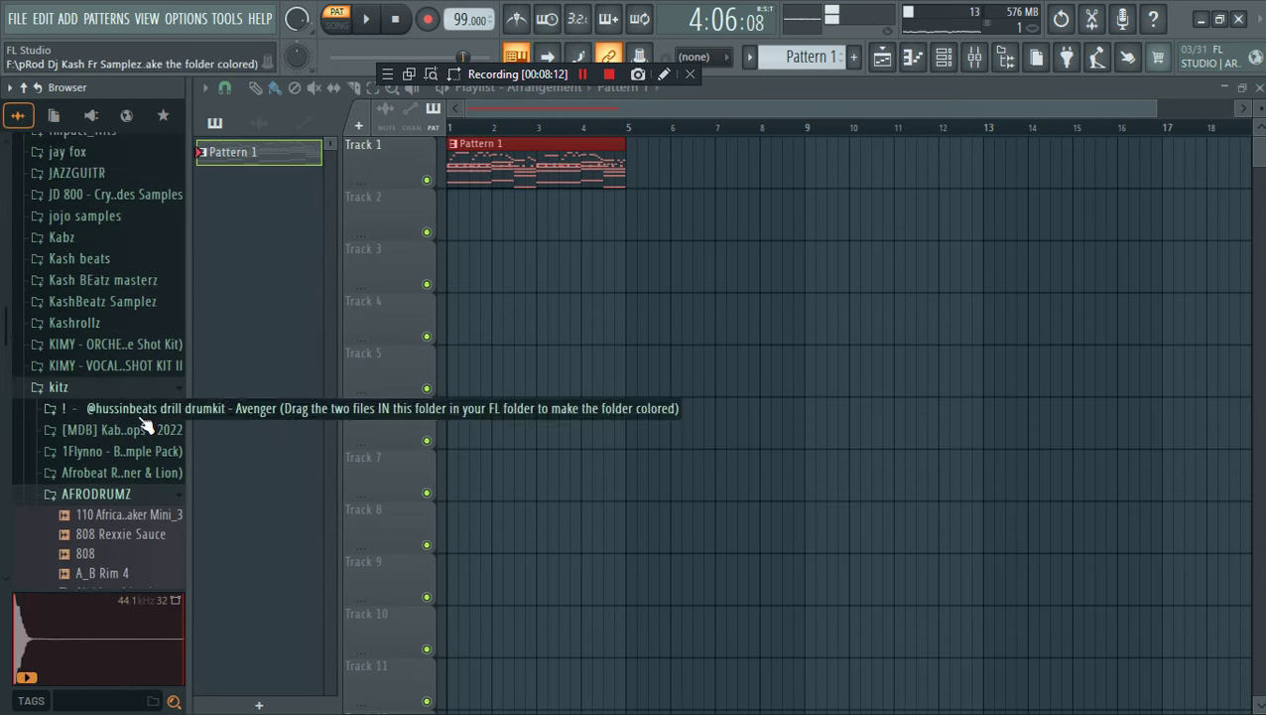
left_click(112, 283)
left_click_drag(114, 281, 533, 216)
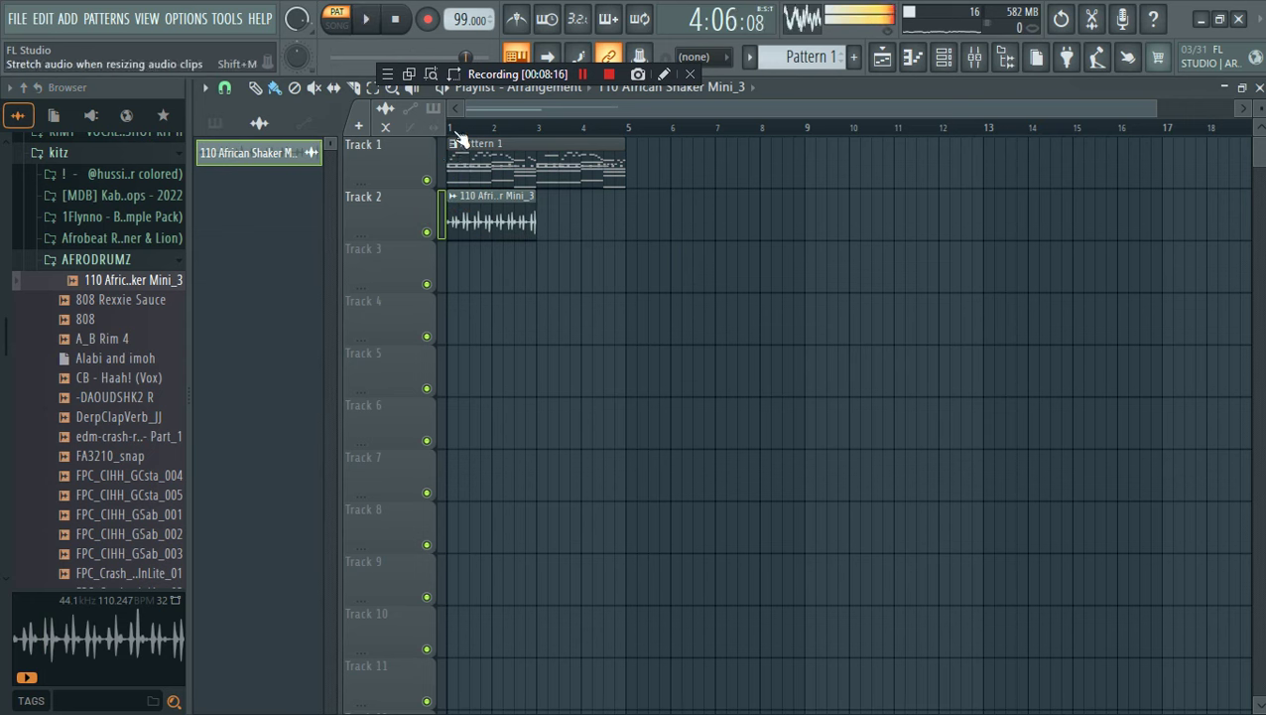
Turn down the channel volume of the 110 African Shaker Mini_3 clip during song playback
double_click(483, 217)
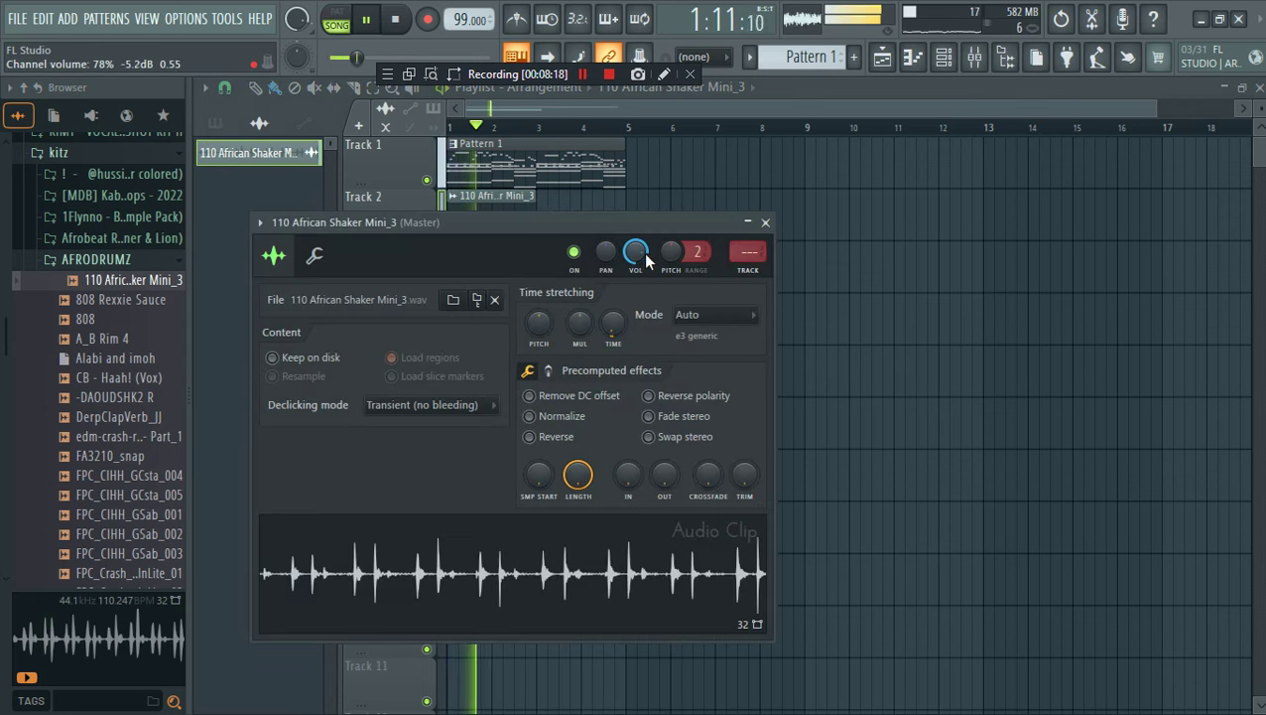
left_click(739, 177)
right_click(769, 165)
Duplicate the shaker clip on Track 2 so that it also covers bars 3 and 4
left_click_drag(449, 218, 574, 217)
key("ctrl+z")
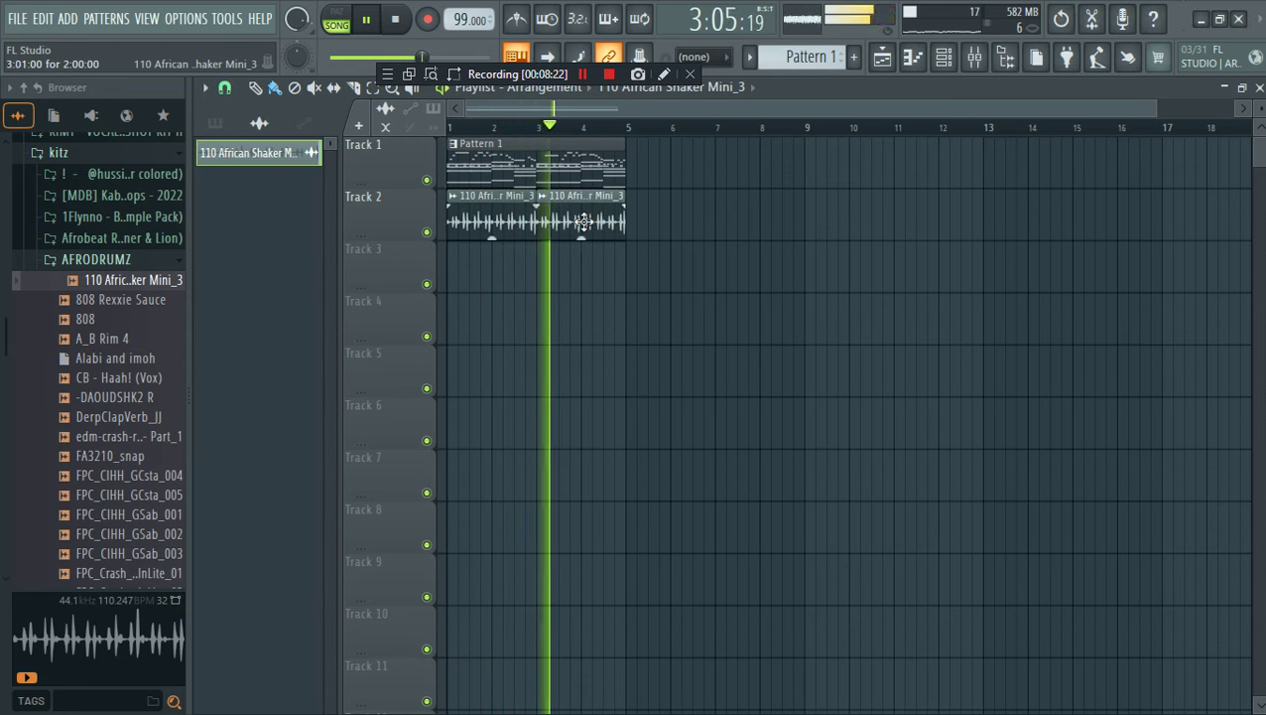
left_click(800, 223)
right_click(802, 224)
Show all channels in the channel rack and add a Lounge Lizard EP-4_2 instrument channel
left_click(946, 58)
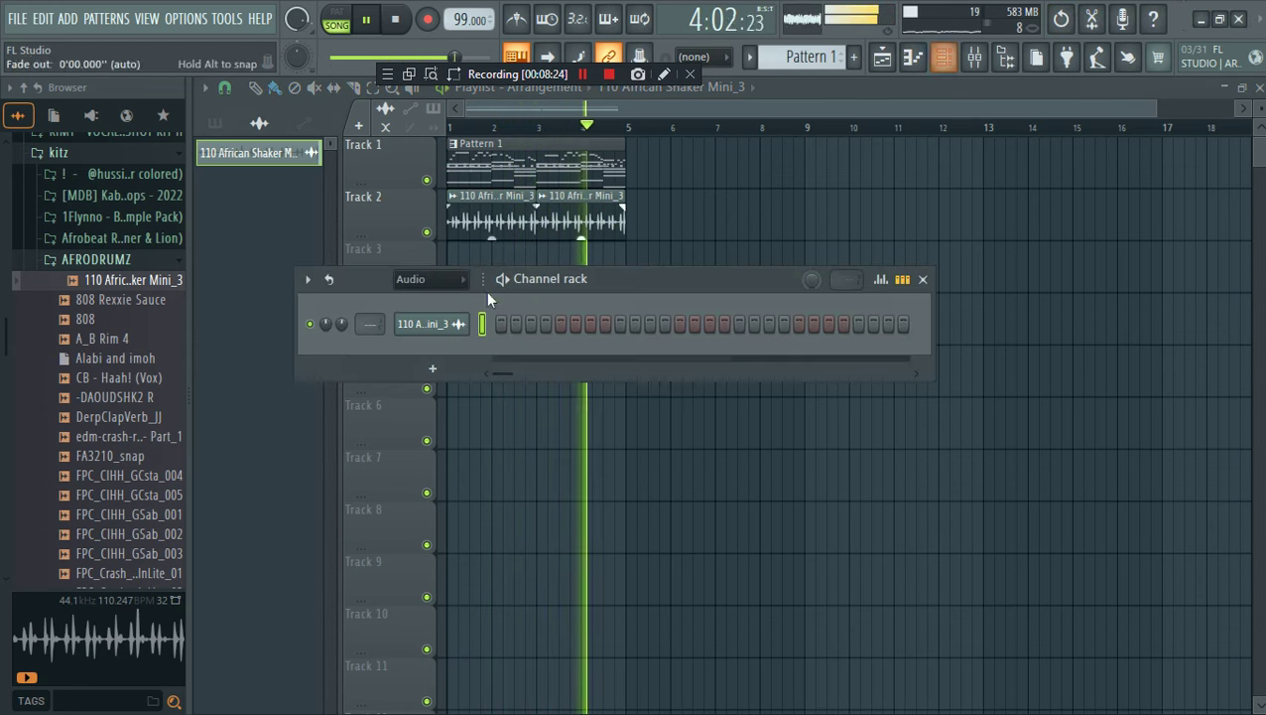
left_click(433, 287)
left_click(446, 299)
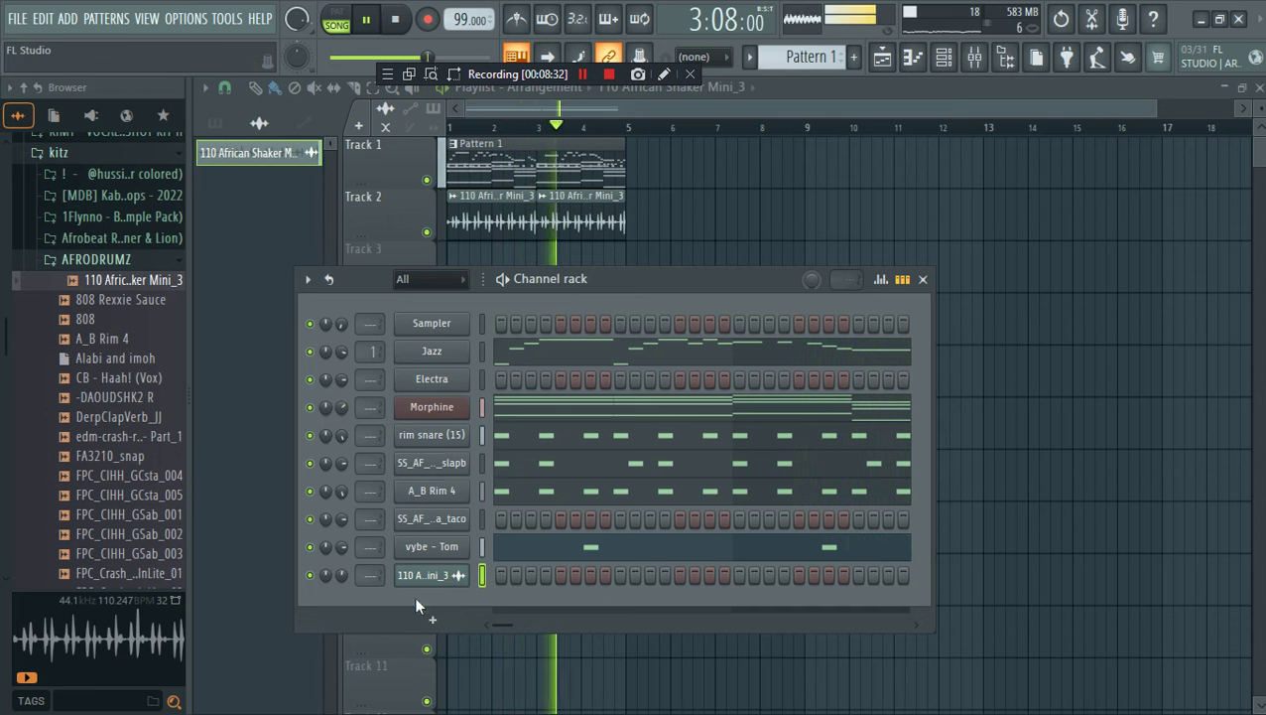
left_click(440, 620)
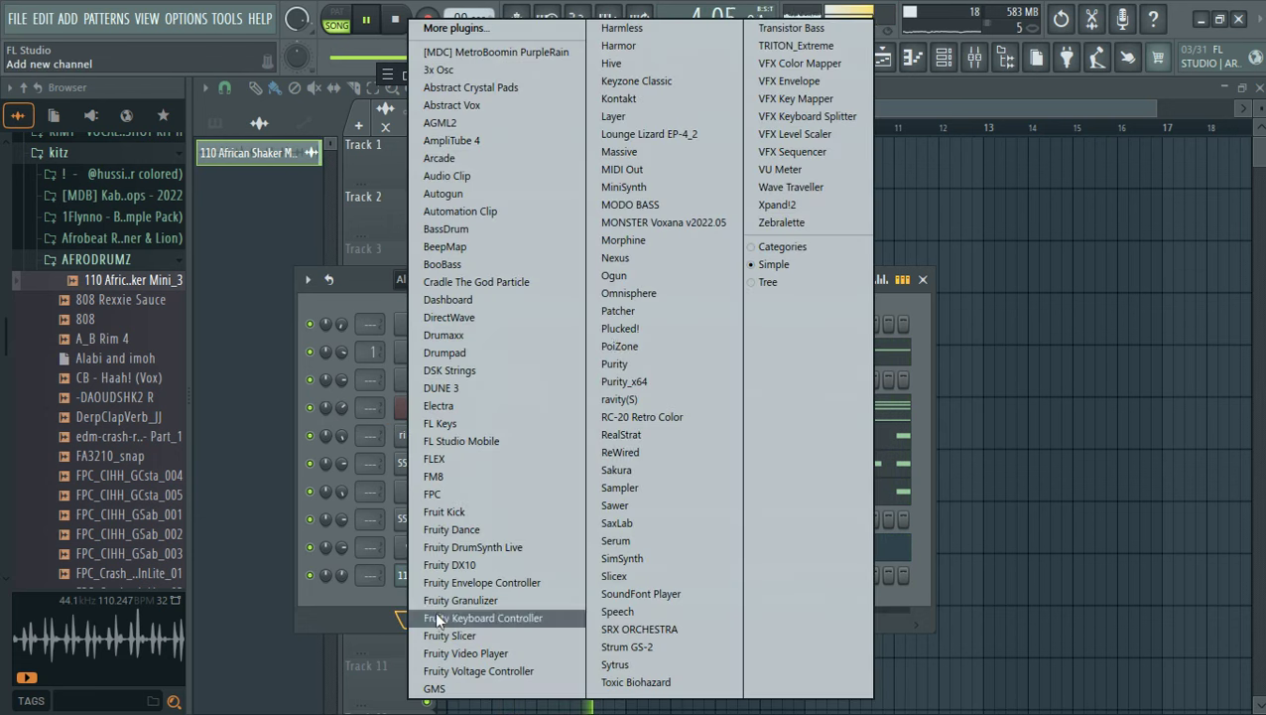
left_click(648, 134)
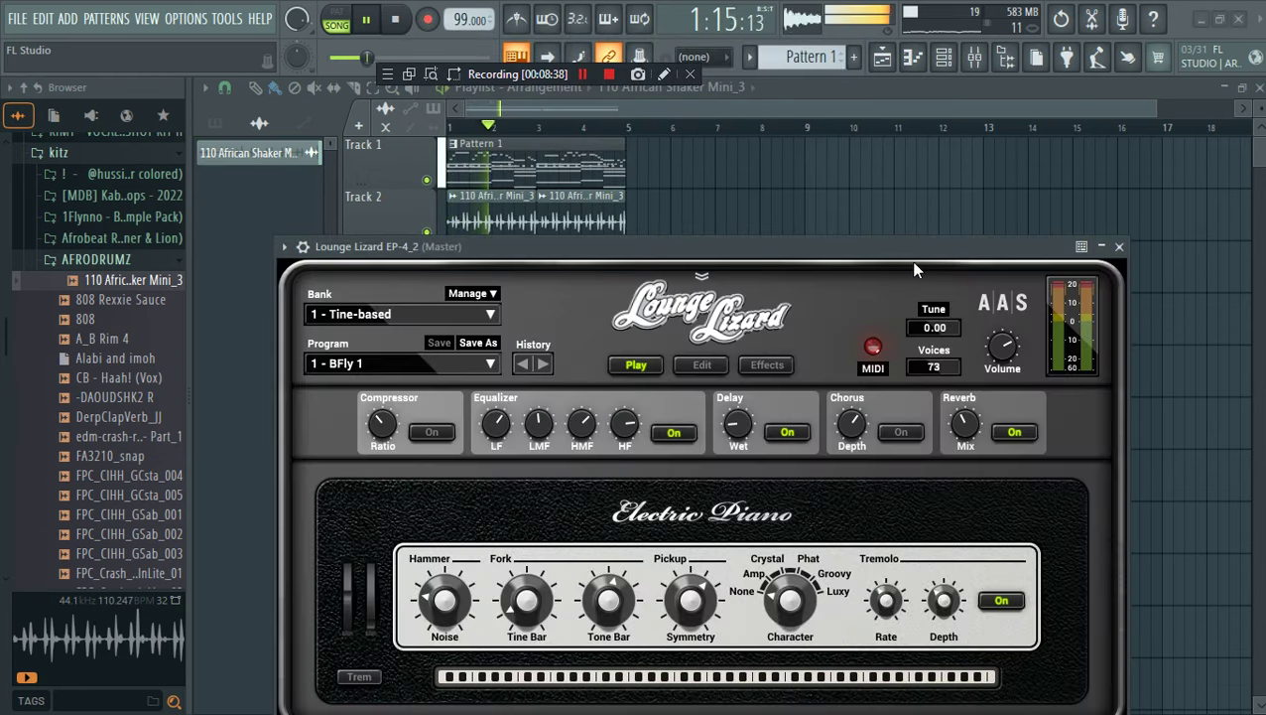
Copy the chord notes from the Morphine channel and paste them into the Lounge Lizard EP-4_2 channel
left_click(943, 57)
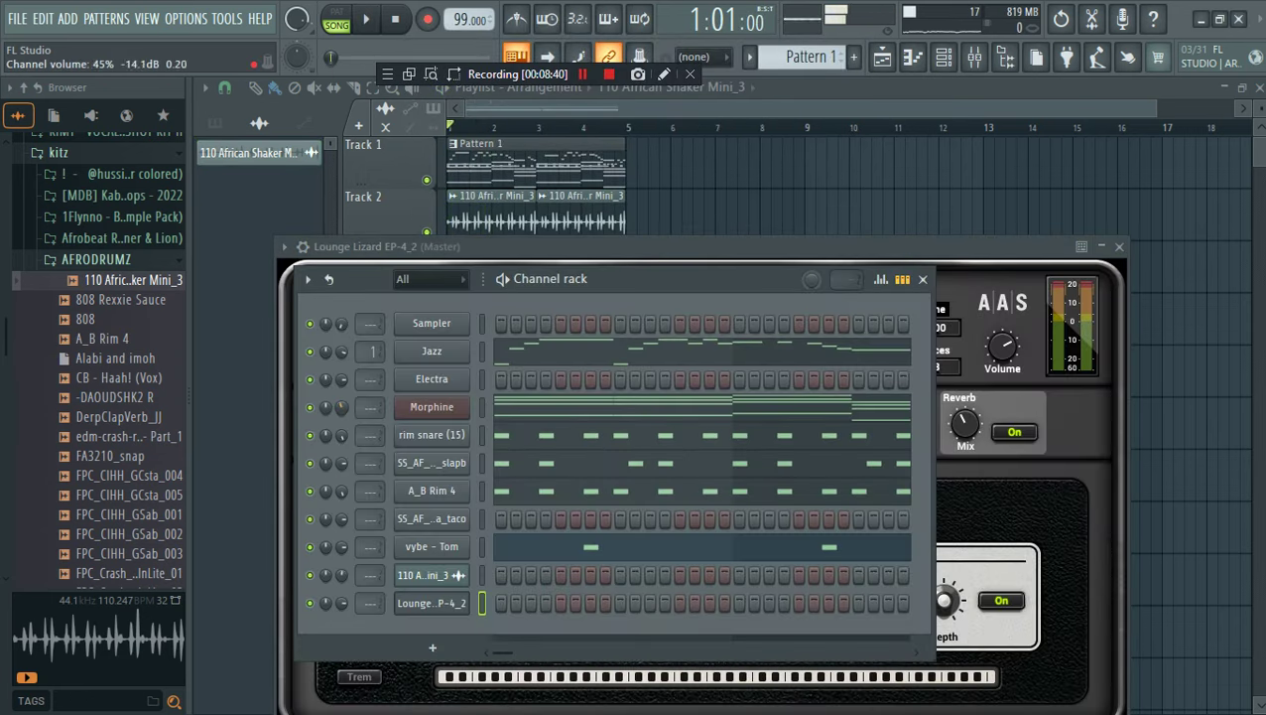
right_click(457, 417)
left_click(685, 439)
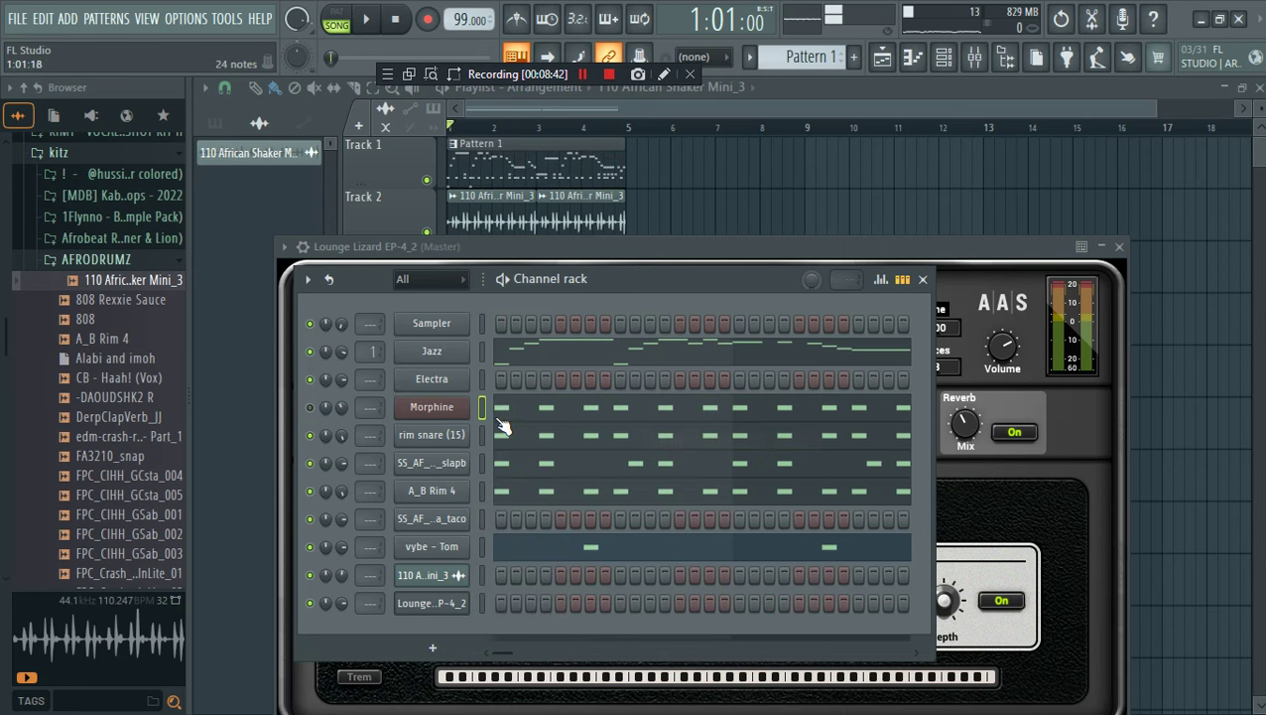
right_click(462, 409)
left_click(718, 422)
right_click(409, 609)
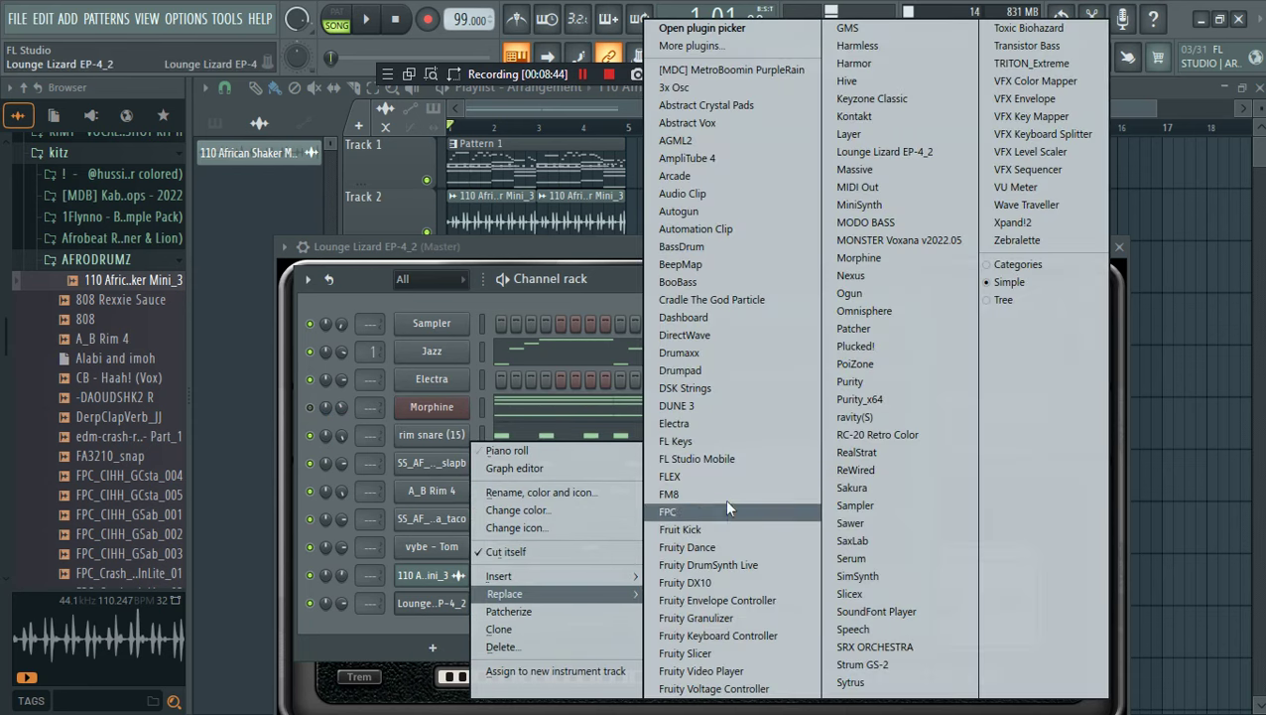
right_click(433, 603)
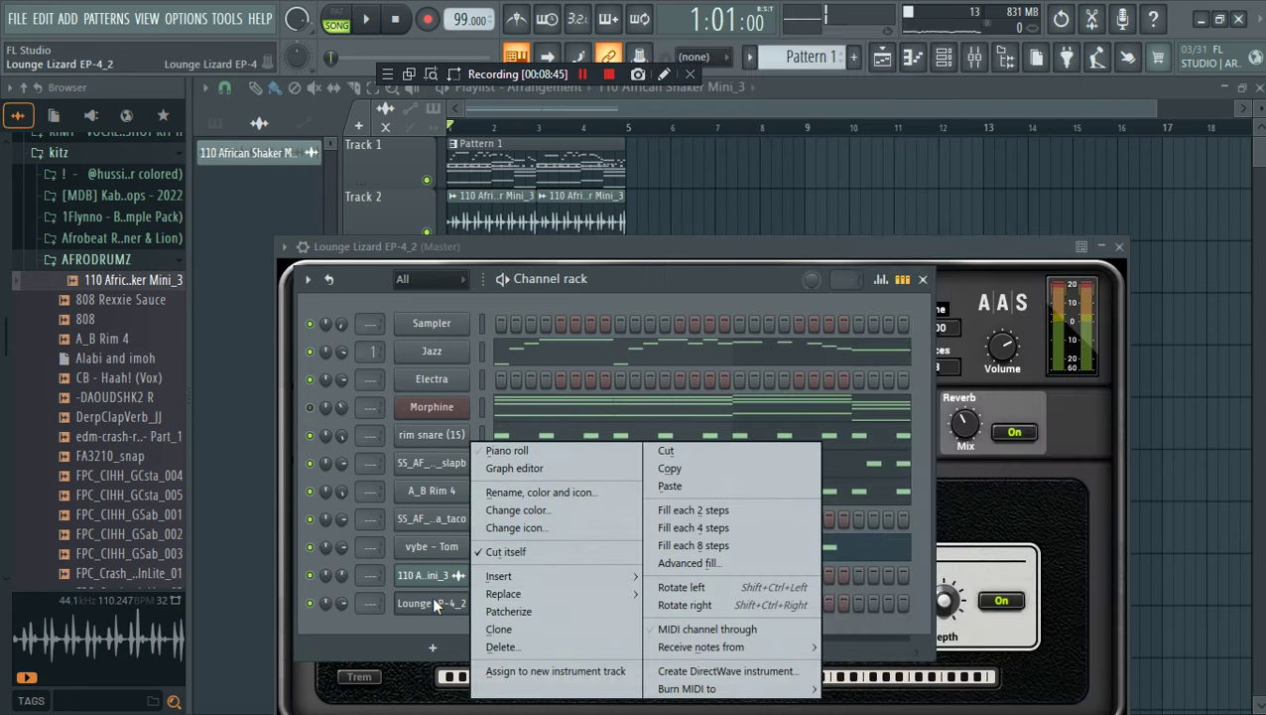
left_click(734, 486)
Even out the velocities of the Lounge Lizard chord notes, and raise the low G4, F#4 and D4 notes by one octave
left_click(537, 600)
key("space")
left_click_drag(890, 635, 257, 647)
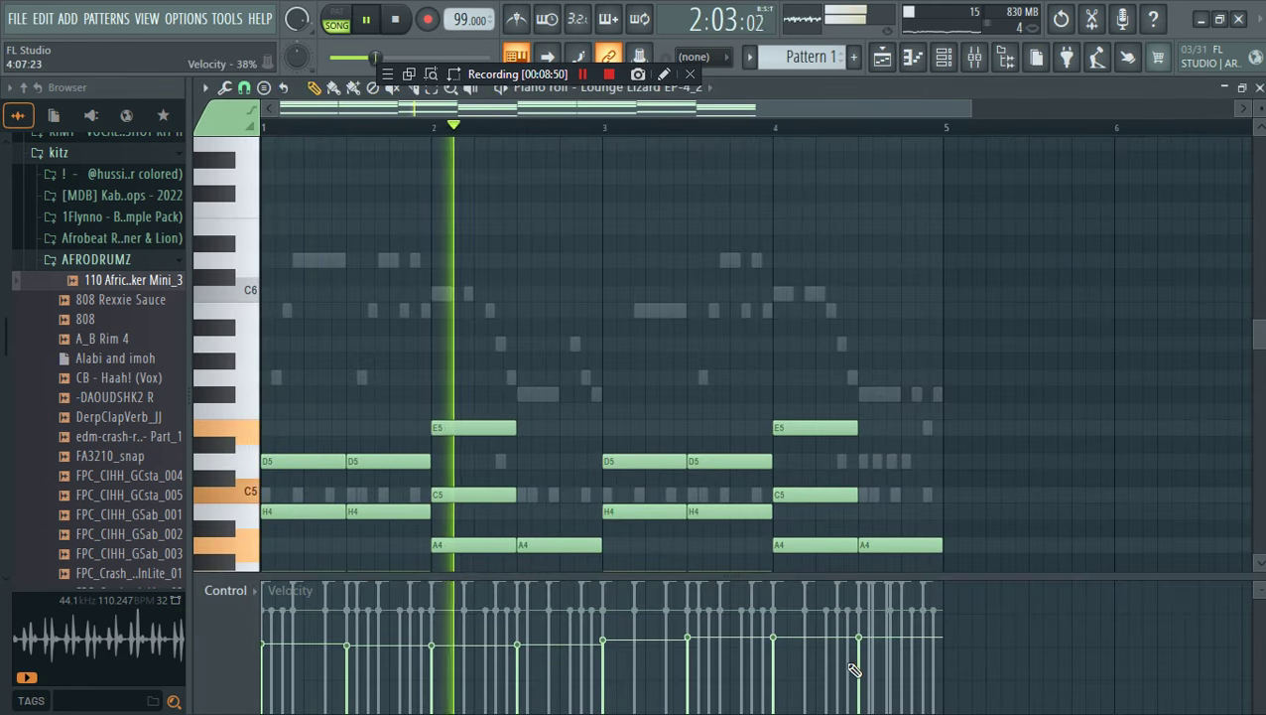
scroll(938, 511, "down", 3)
left_click_drag(1023, 531, 291, 419)
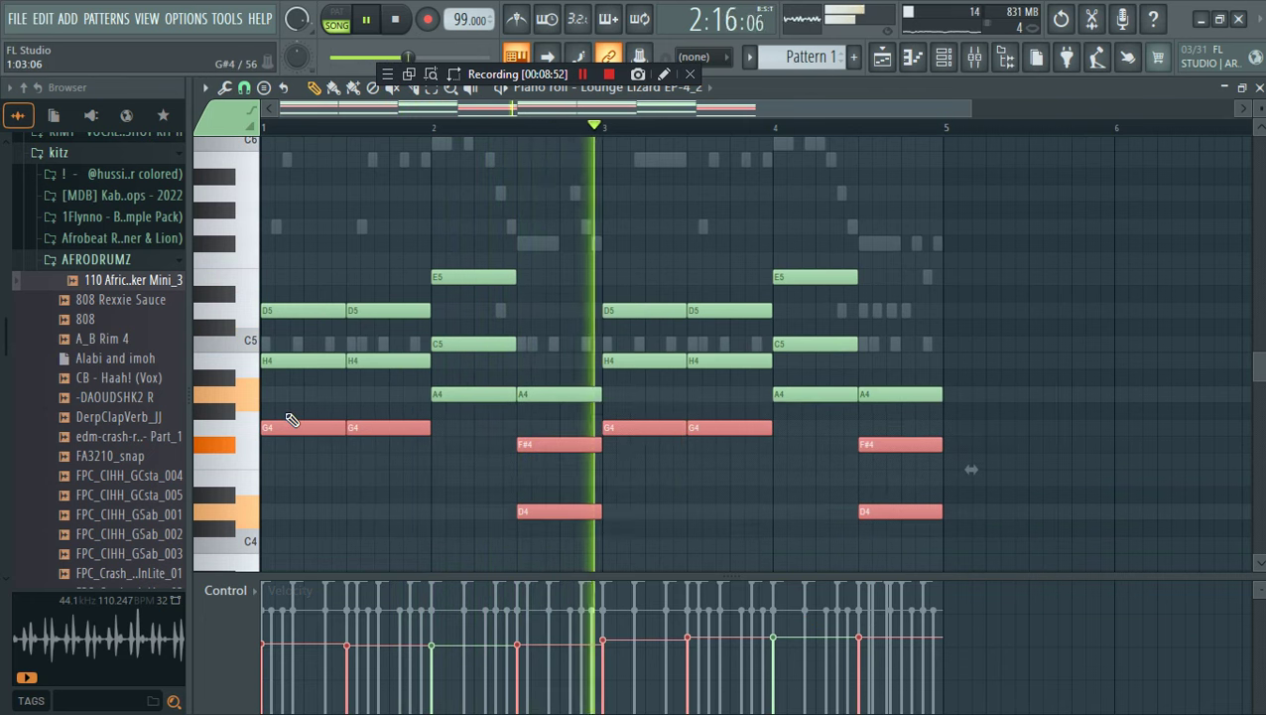
key("ctrl+Up")
Rebalance the channel volumes of Lounge Lizard EP-4_2 and Morphine during song playback
left_click(943, 57)
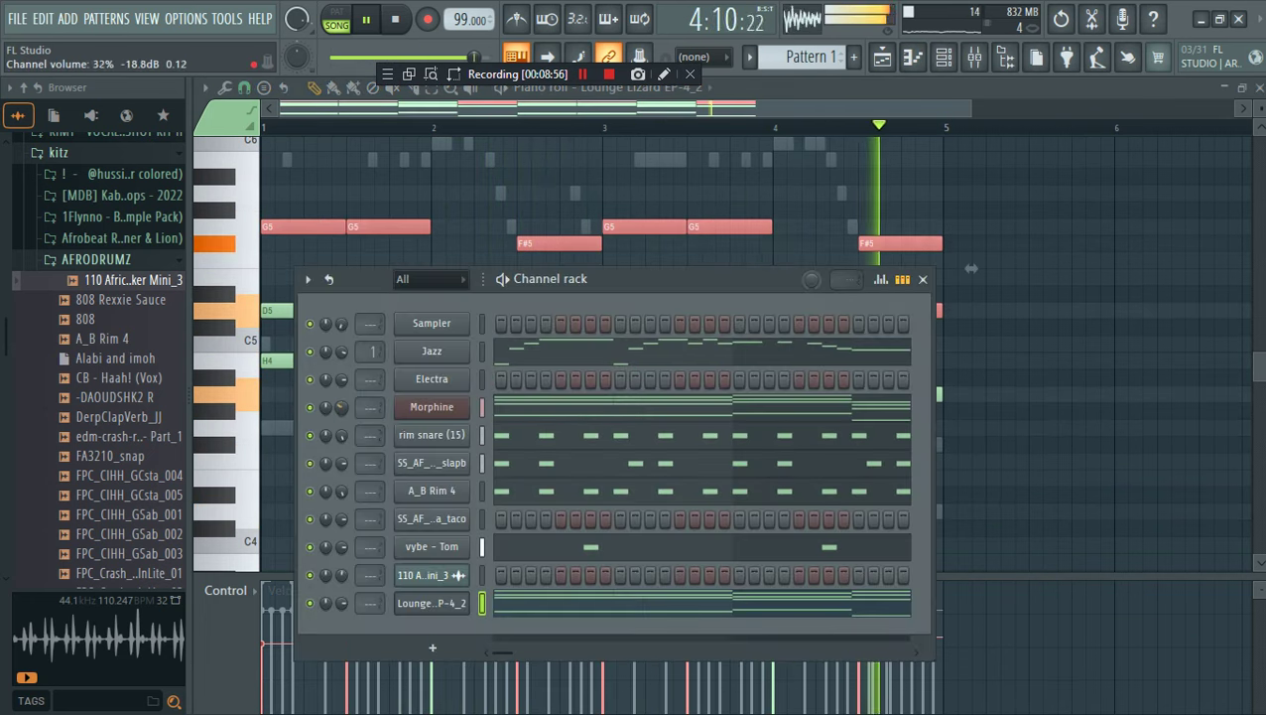
left_click_drag(342, 603, 342, 593)
left_click_drag(342, 407, 341, 391)
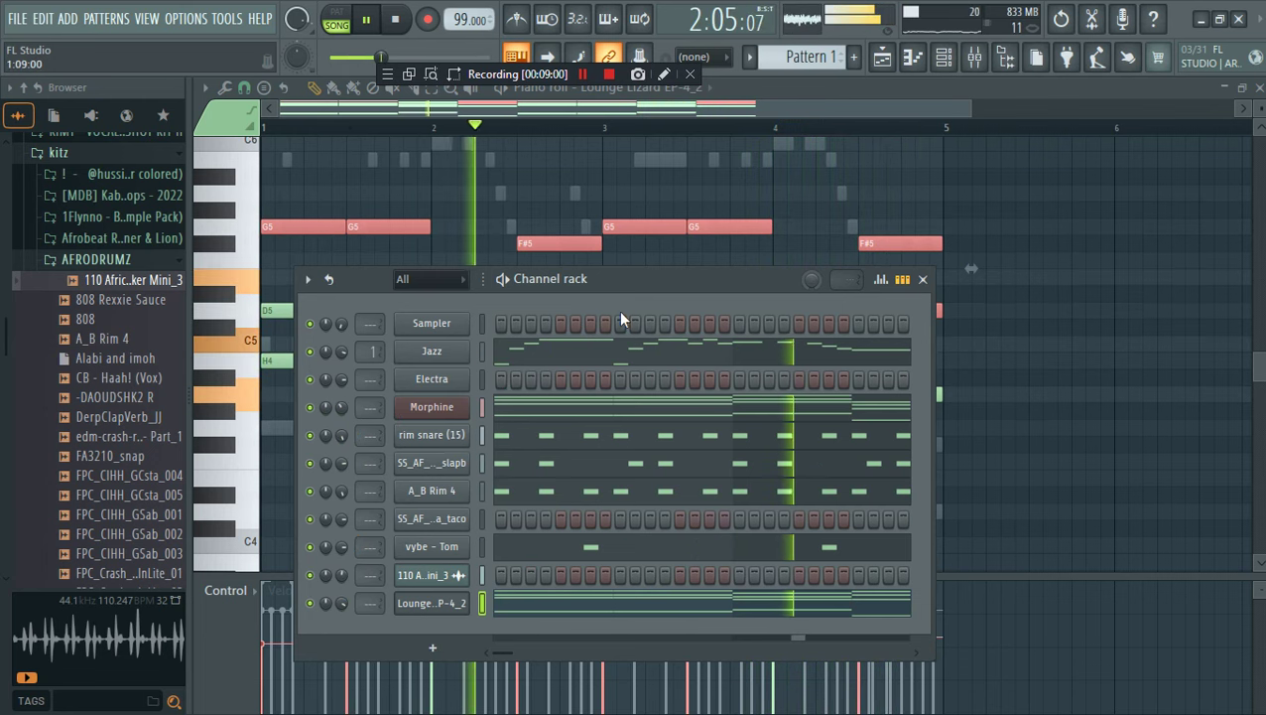
left_click_drag(341, 407, 342, 405)
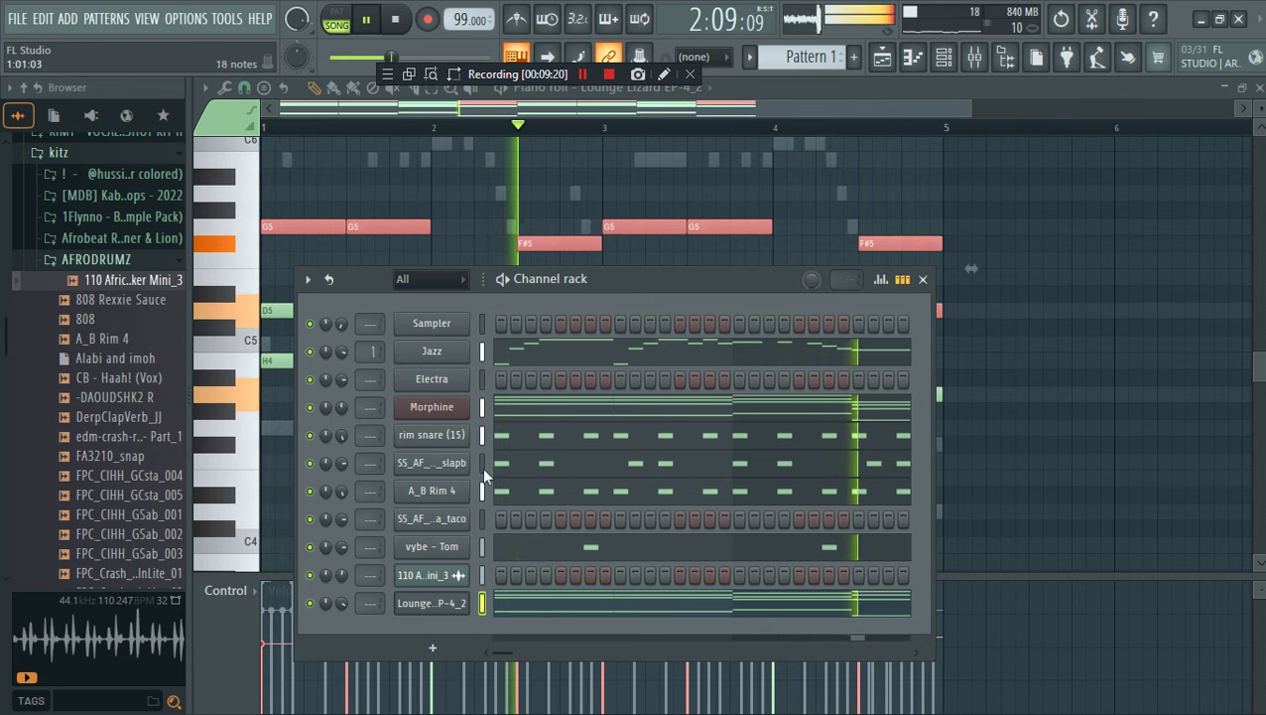
Add a Kontakt instrument channel, stop playback, and move the Kontakt window up to make its browser accessible
left_click(433, 648)
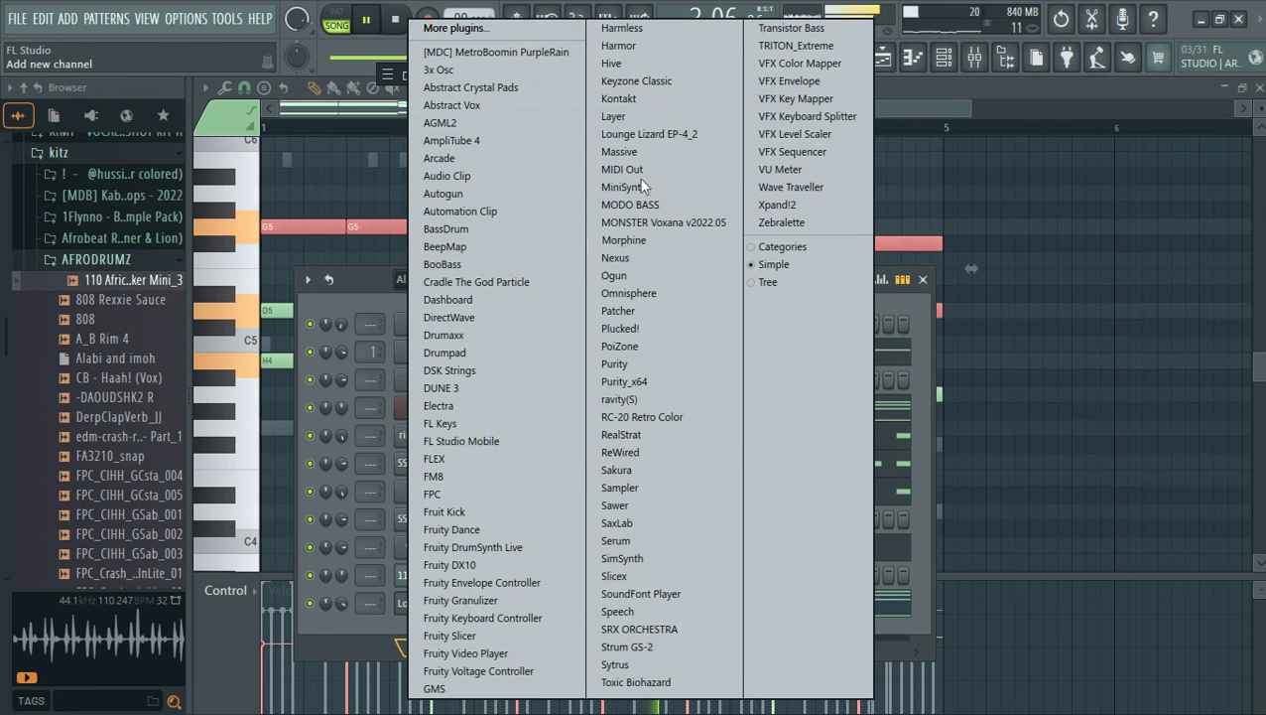
left_click(651, 100)
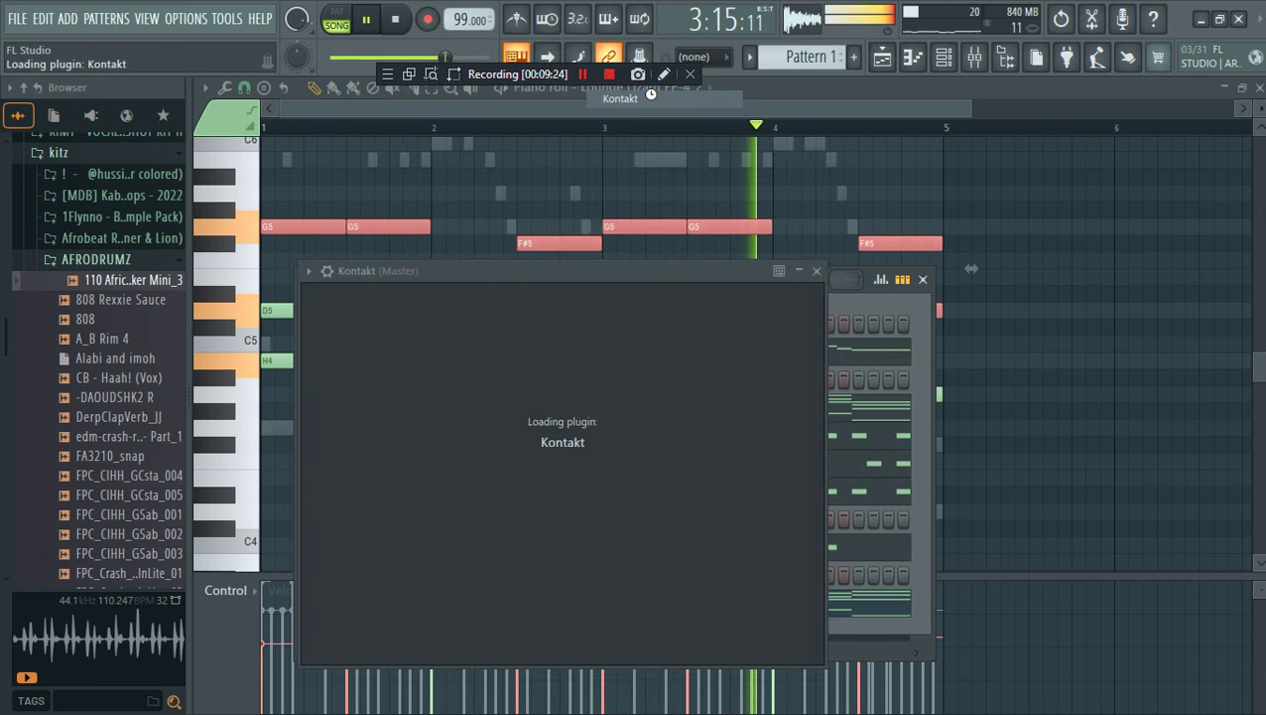
key("space")
left_click_drag(601, 290, 638, 170)
Browse the guitar instruments in Kontakt's library and load 019_MutedGuitar Cool!.nki into the rack
left_click(494, 337)
scroll(496, 427, "down", 2)
scroll(491, 452, "down", 3)
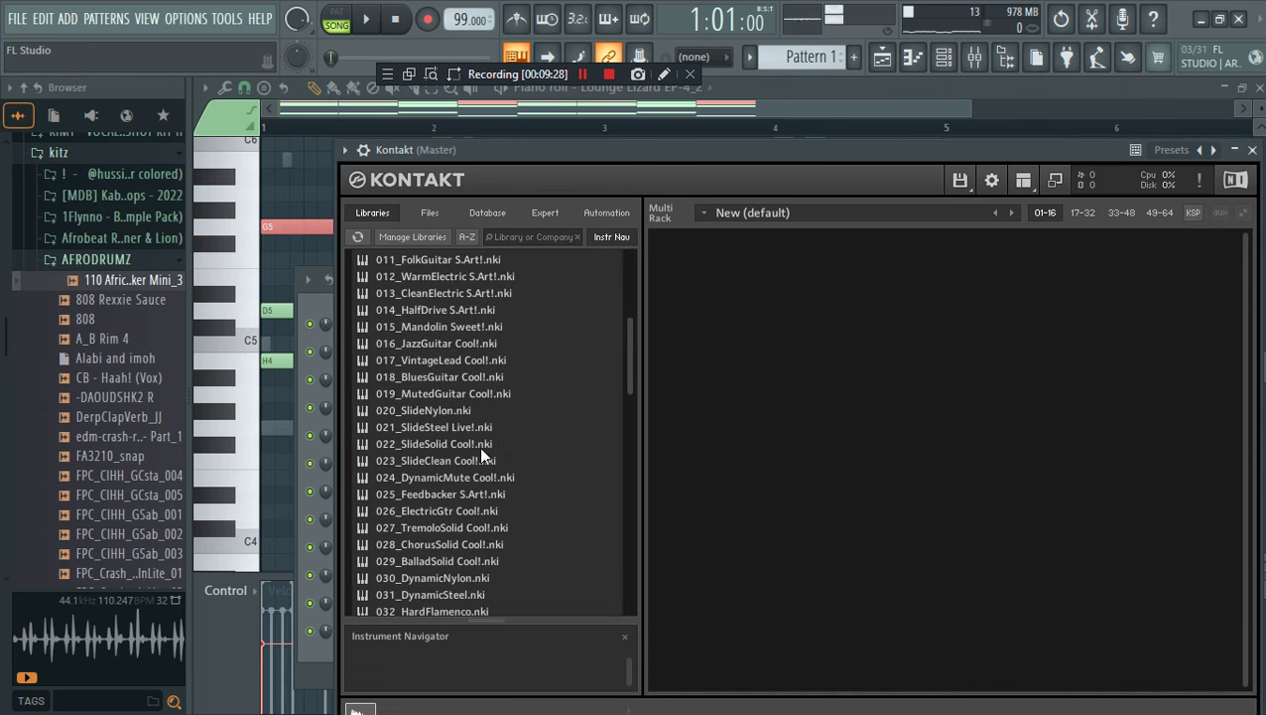
scroll(444, 540, "down", 1)
scroll(444, 541, "down", 2)
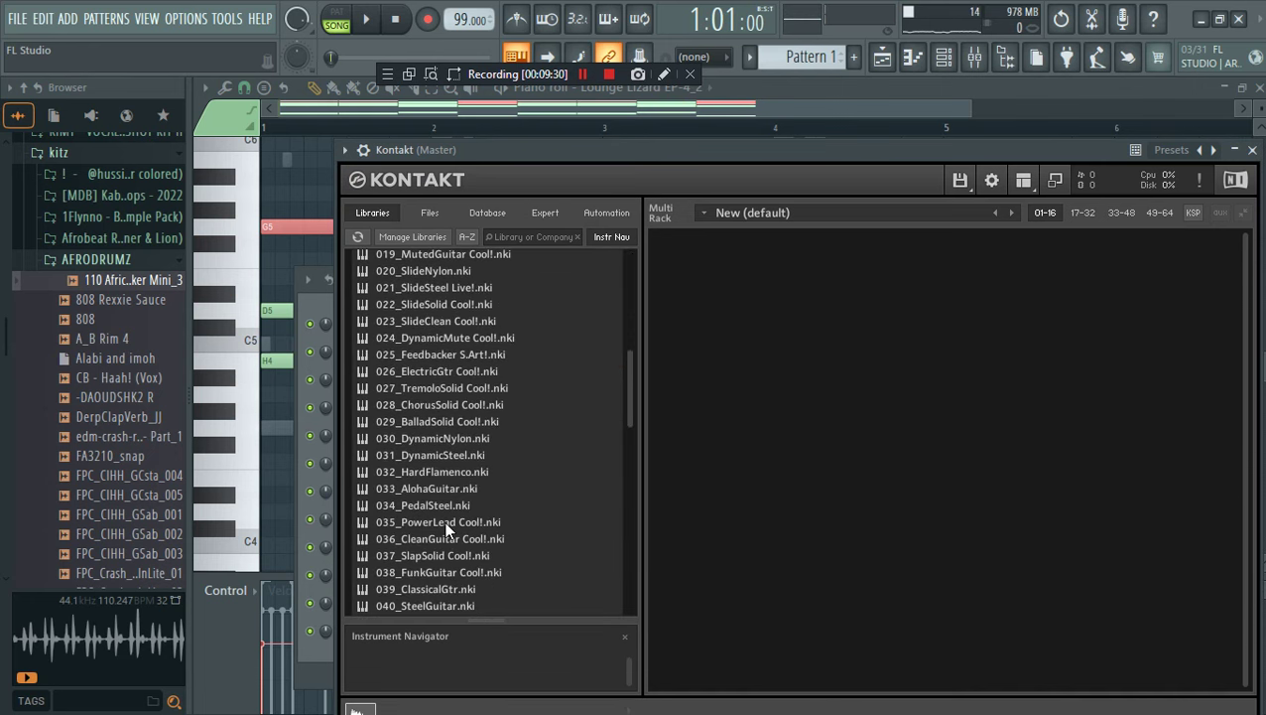
scroll(446, 531, "down", 1)
scroll(445, 520, "down", 1)
scroll(444, 520, "down", 1)
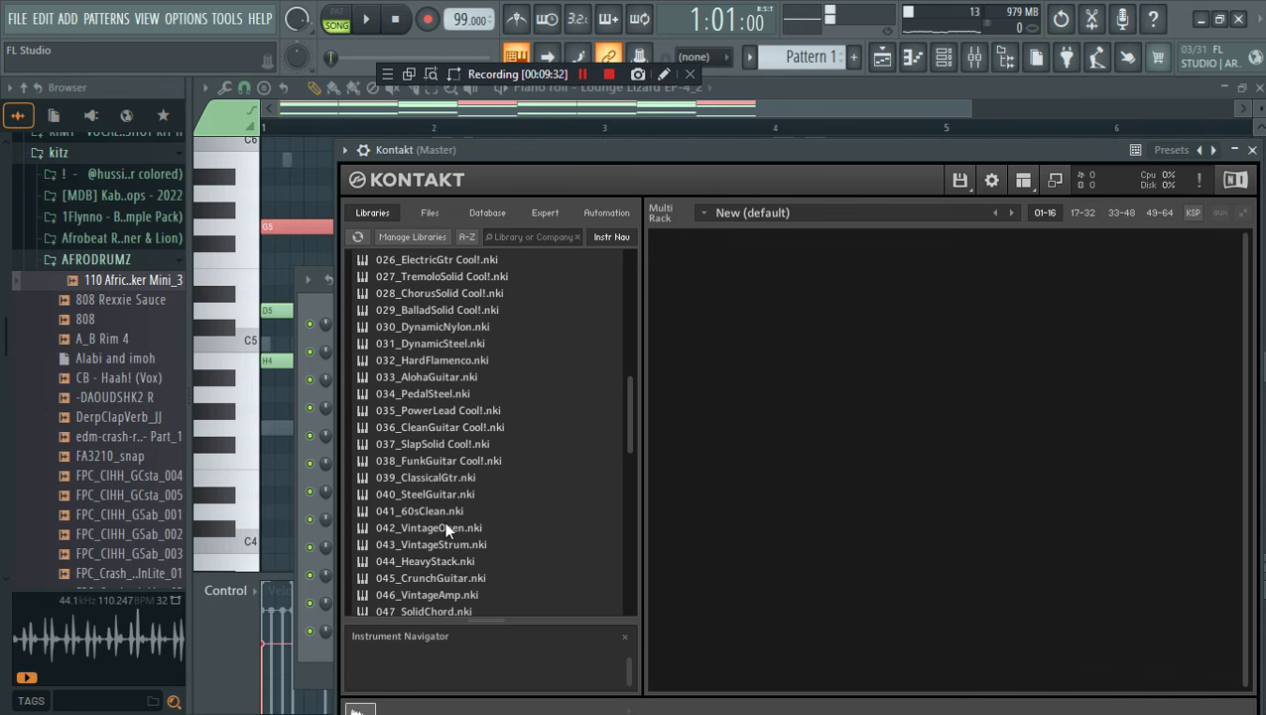
scroll(417, 352, "down", 4)
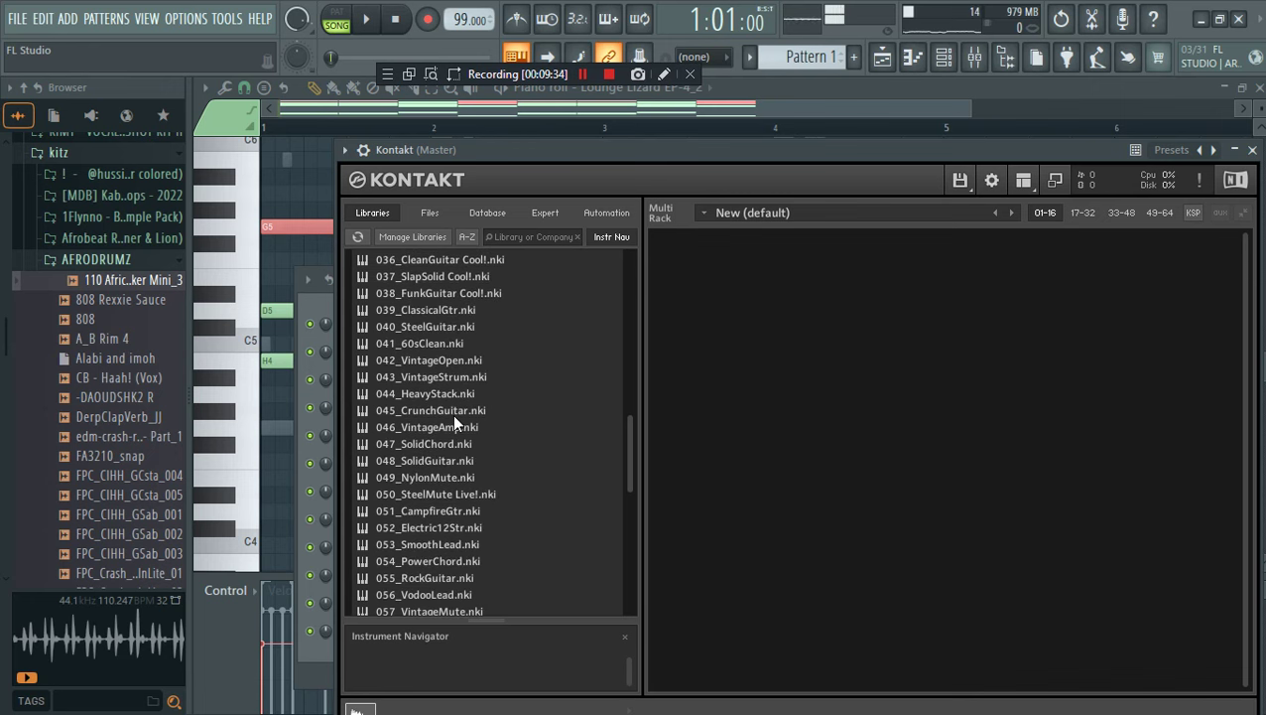
scroll(451, 402, "up", 1)
scroll(449, 390, "up", 3)
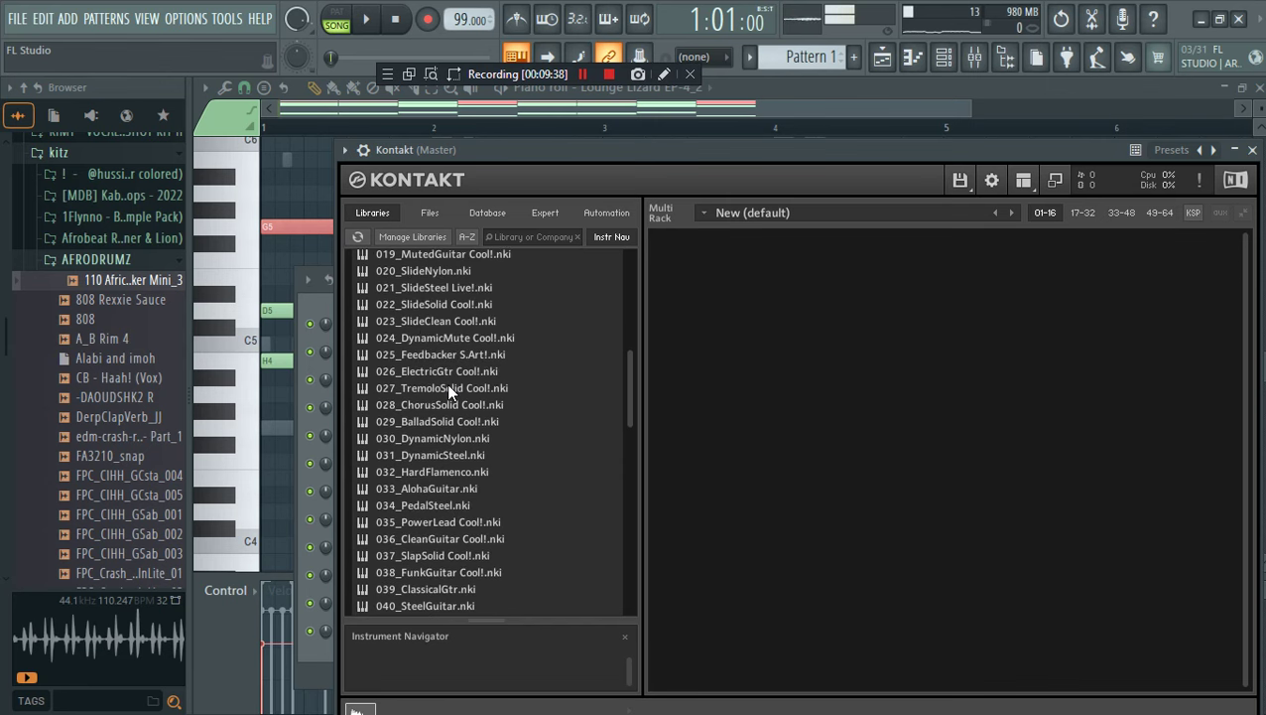
scroll(449, 387, "down", 5)
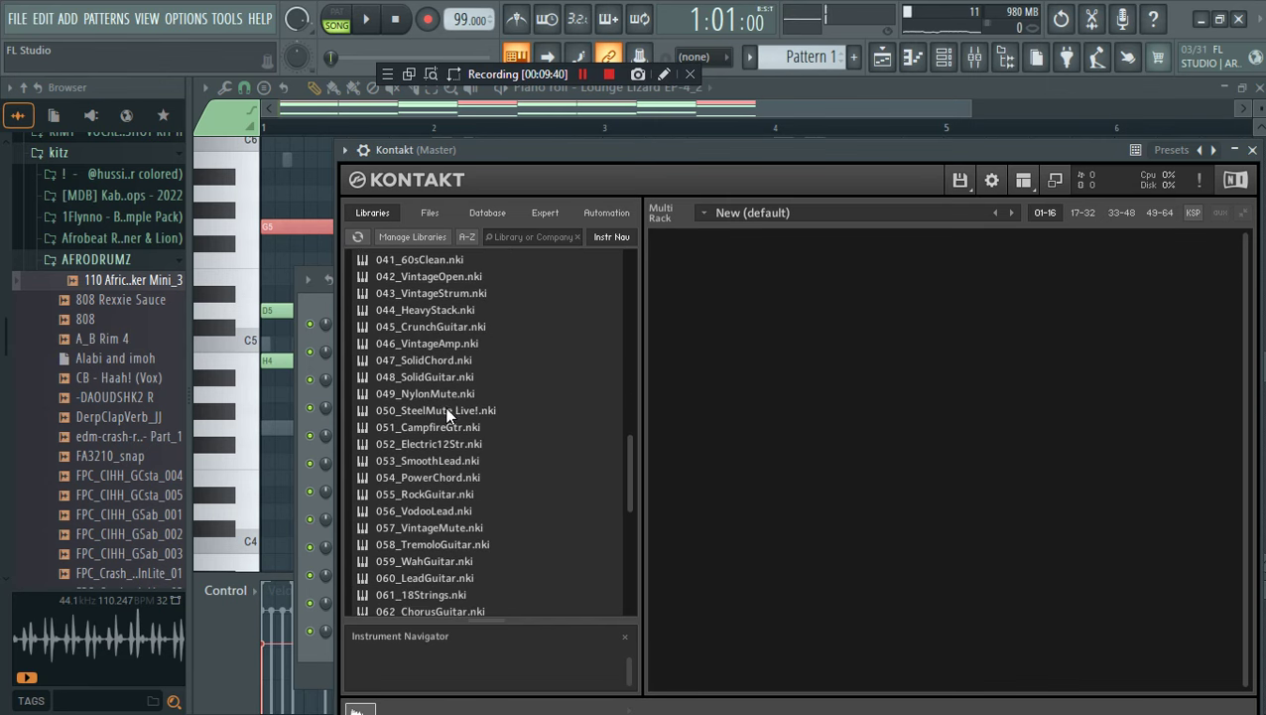
scroll(447, 416, "down", 3)
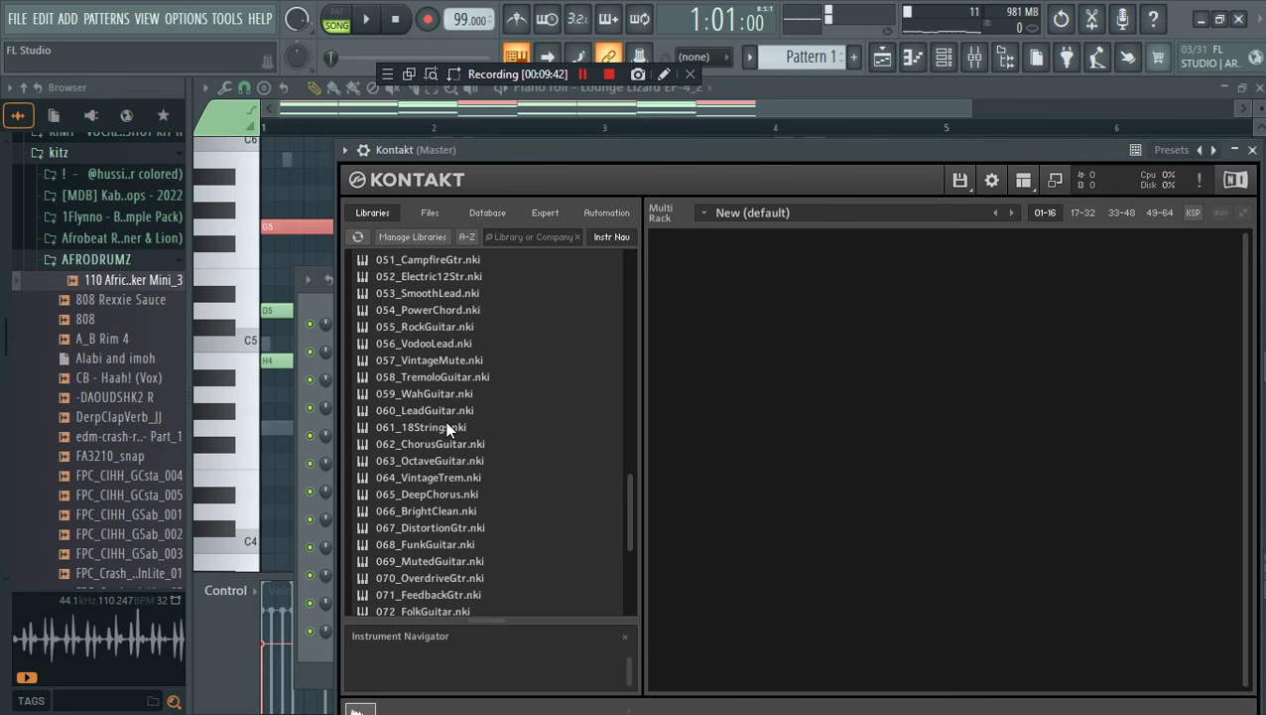
scroll(447, 427, "down", 2)
scroll(447, 427, "up", 5)
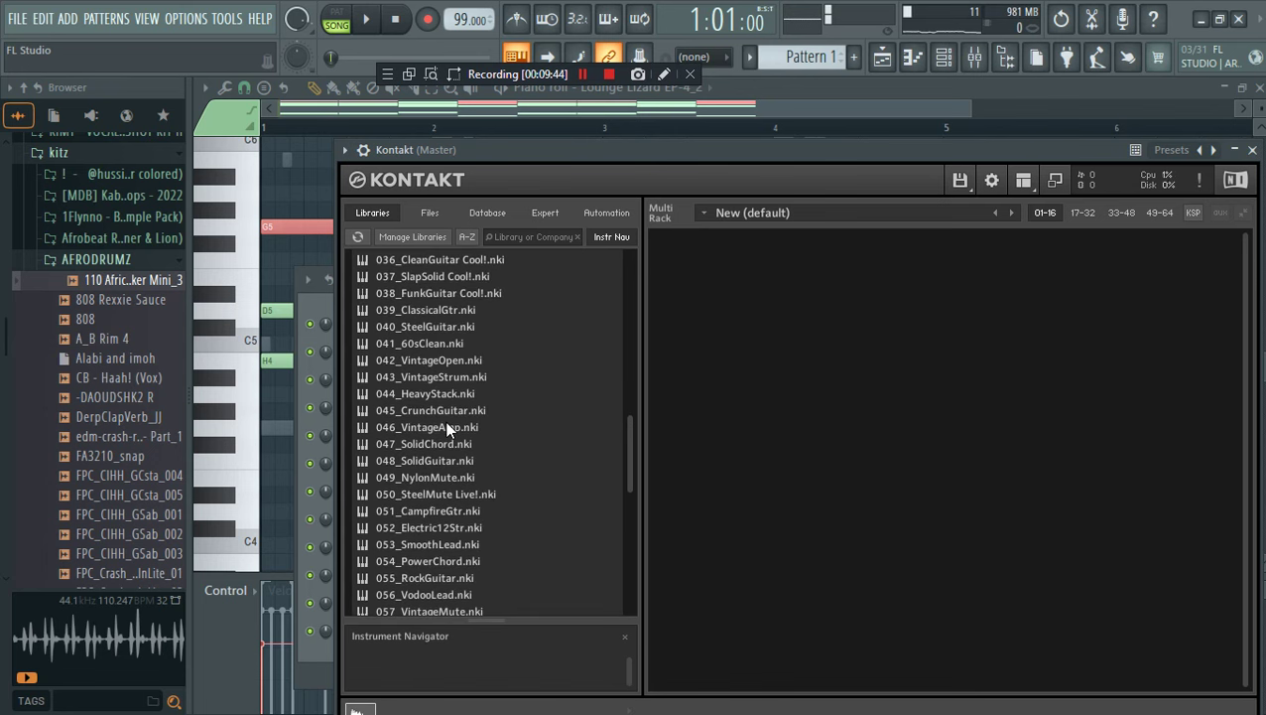
scroll(447, 427, "up", 4)
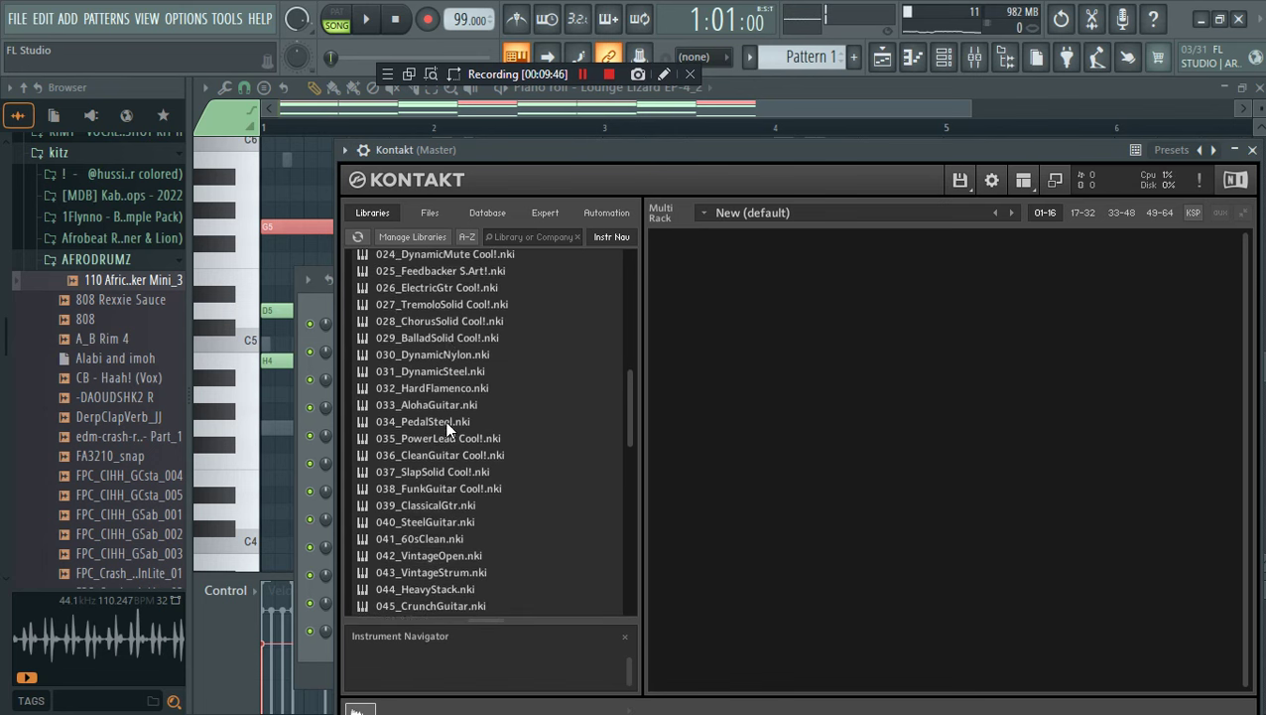
scroll(448, 427, "up", 3)
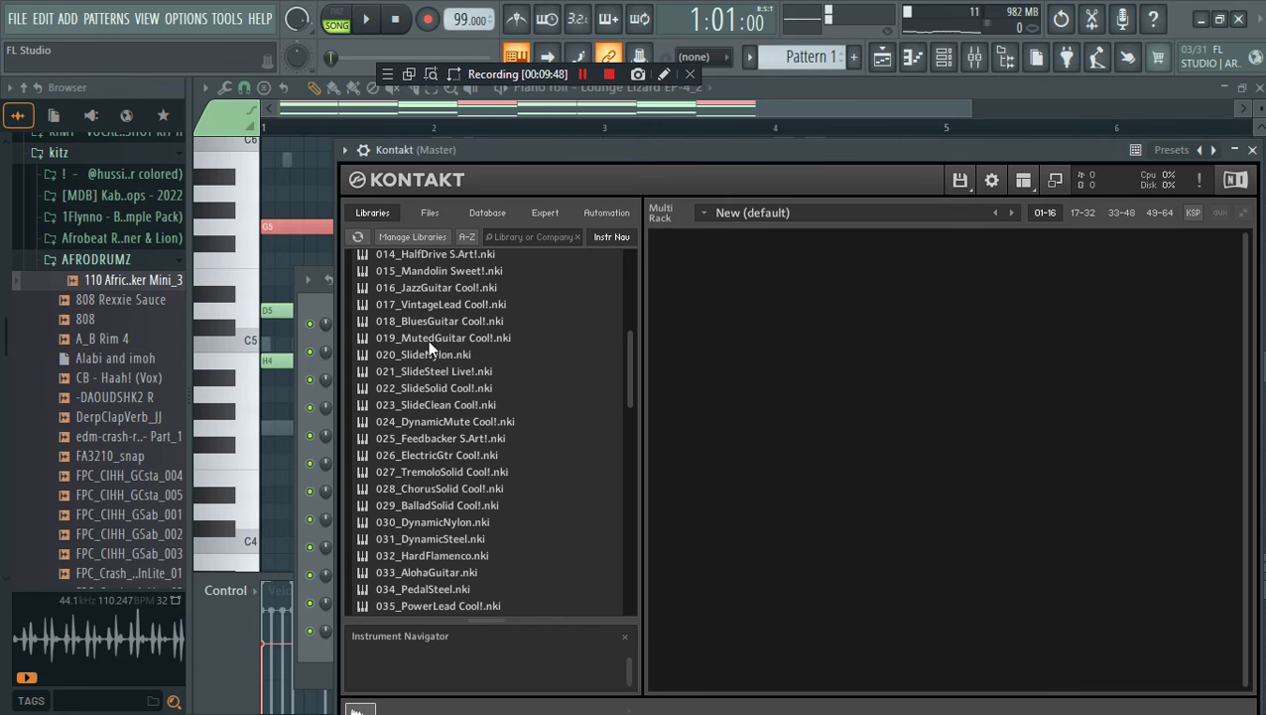
left_click_drag(658, 357, 660, 359)
Mute the Jazz channel during song playback and open the Kontakt channel's piano roll
left_click(942, 60)
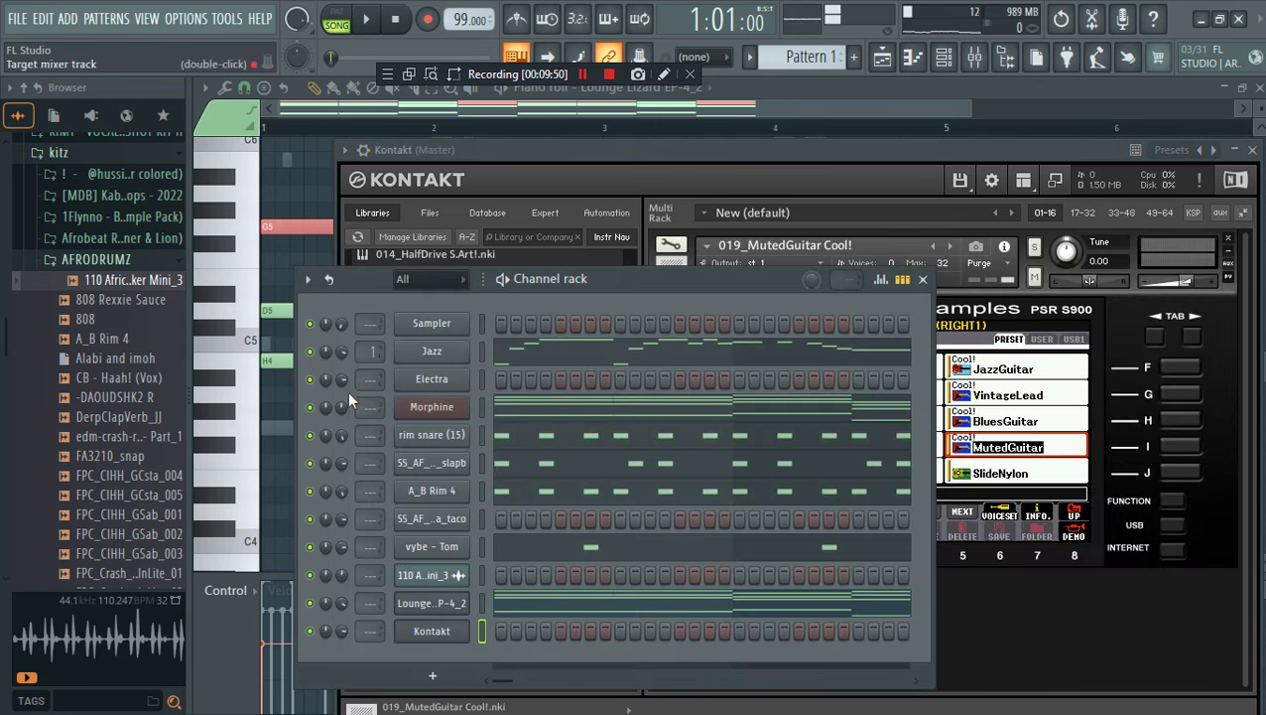
left_click(310, 353)
key("space")
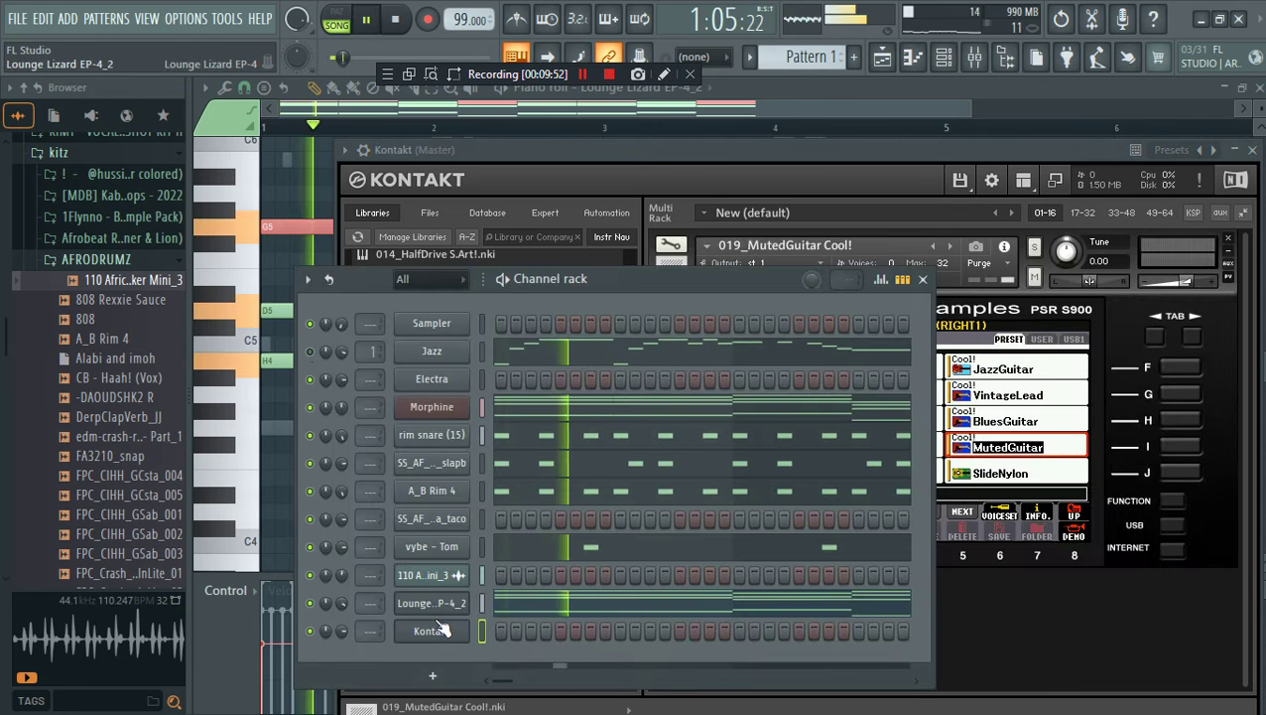
right_click(473, 584)
left_click(536, 451)
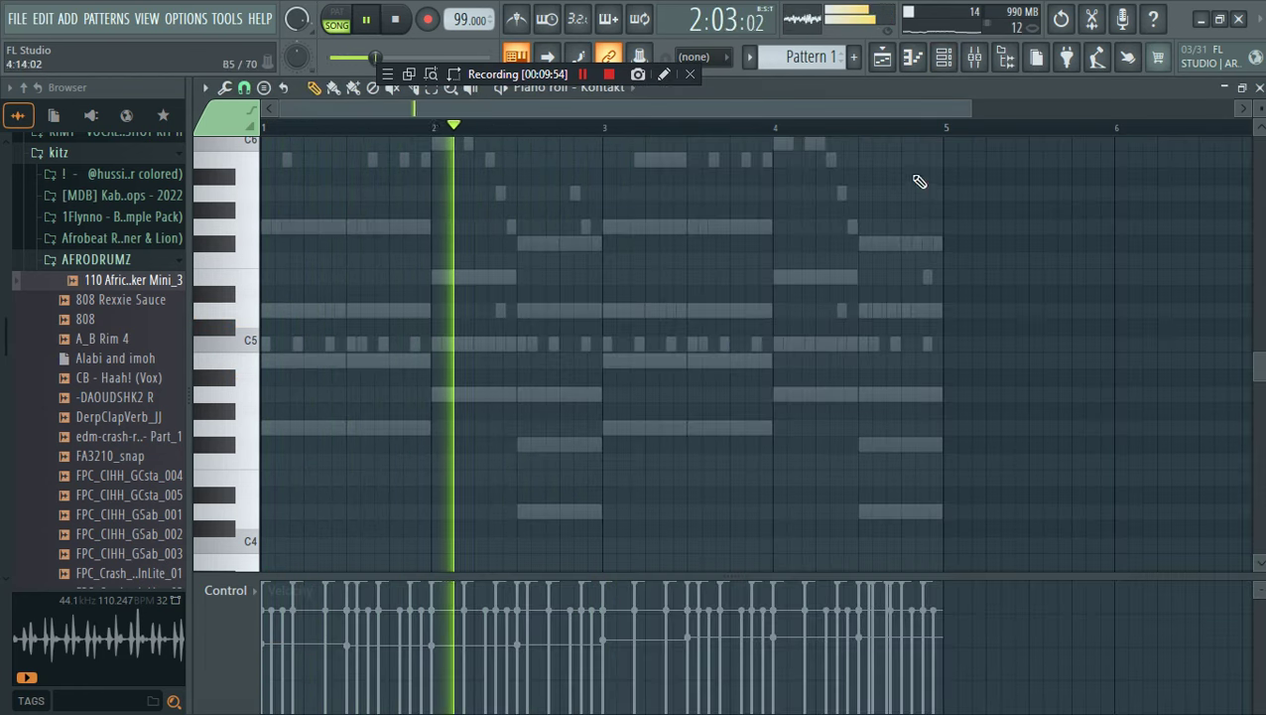
Stop playback and choose a finer snap-to-grid division for the Kontakt piano roll
key("space")
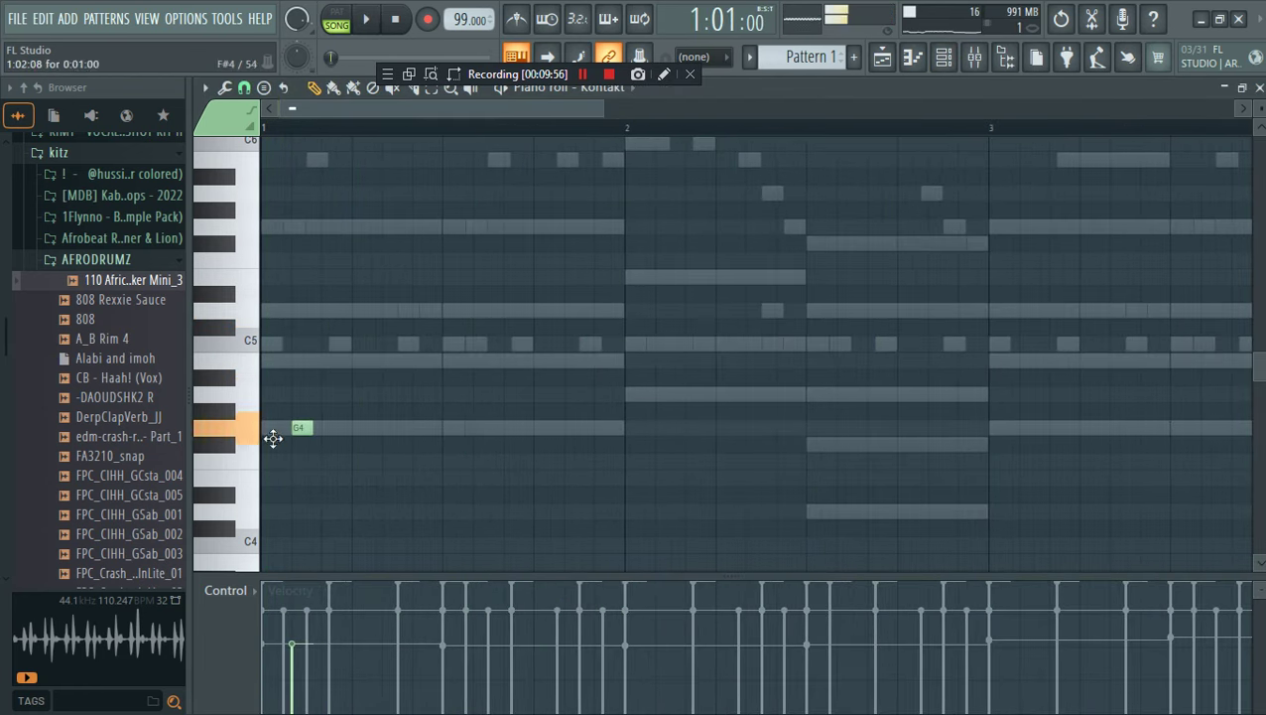
left_click(244, 88)
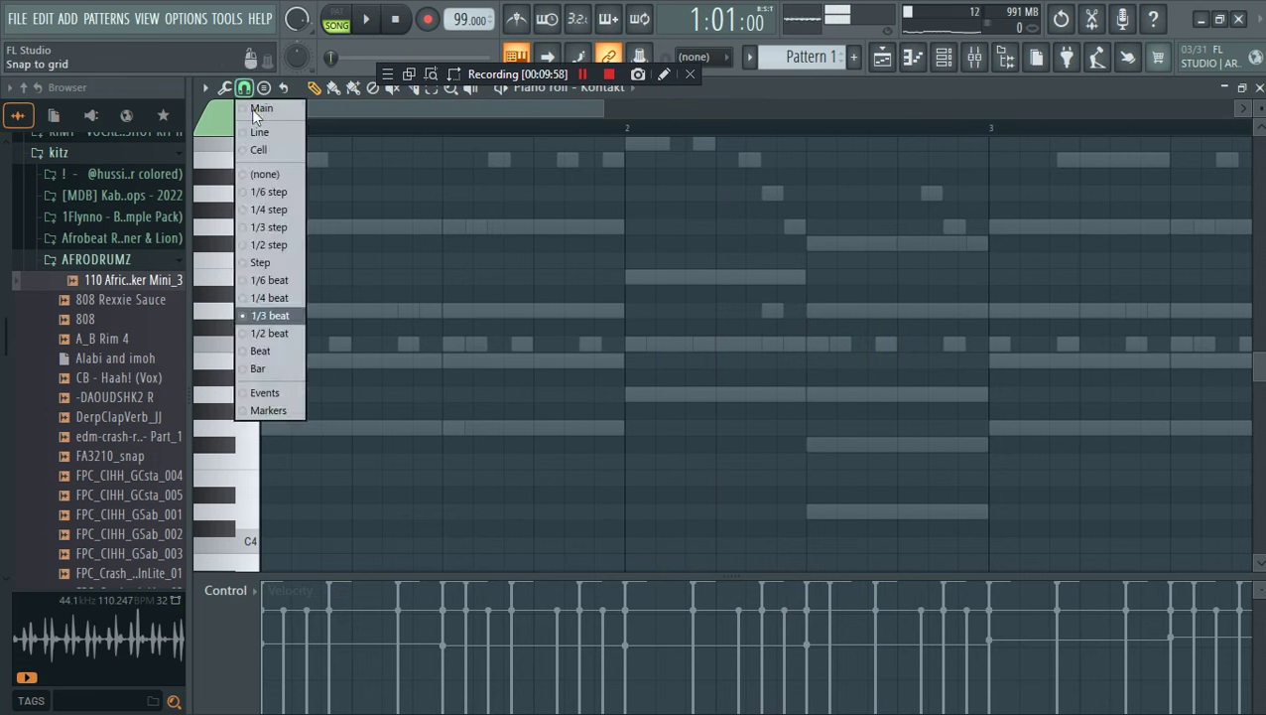
left_click(298, 192)
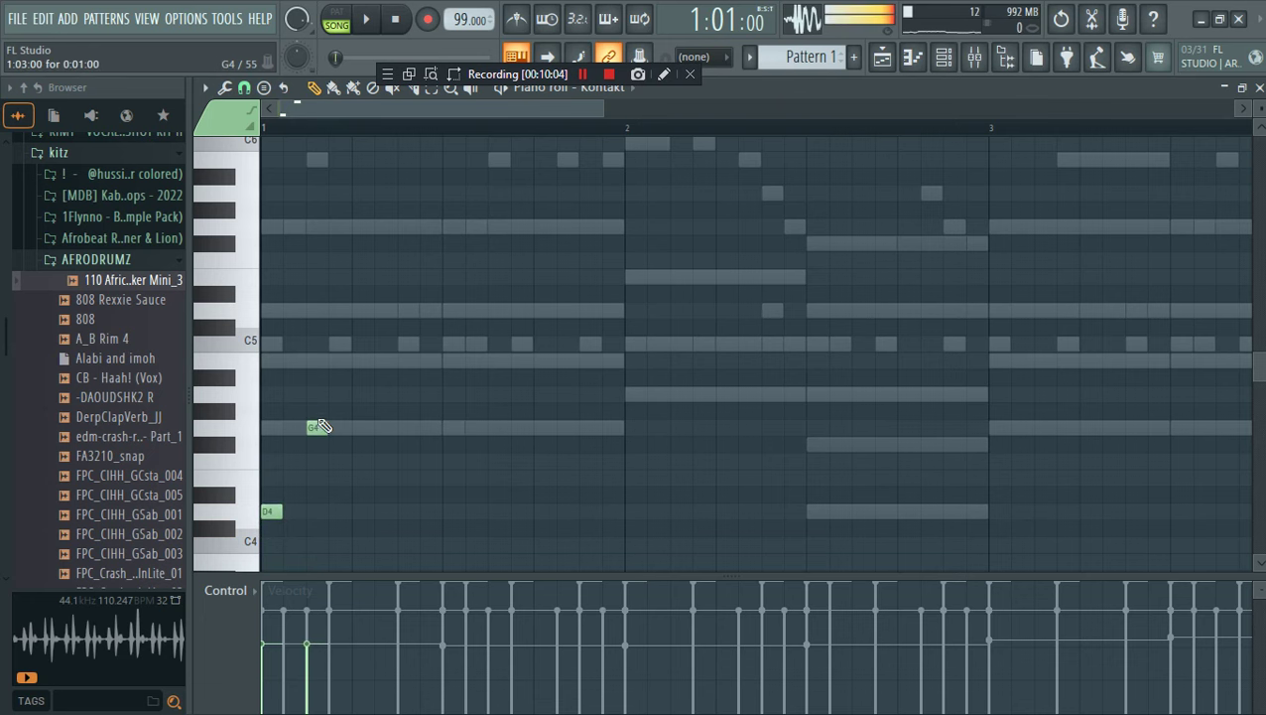
Draw a rising D4, G4, H4 phrase at the start of bar 1 and duplicate it into the second half of the bar
left_click_drag(341, 358, 373, 359)
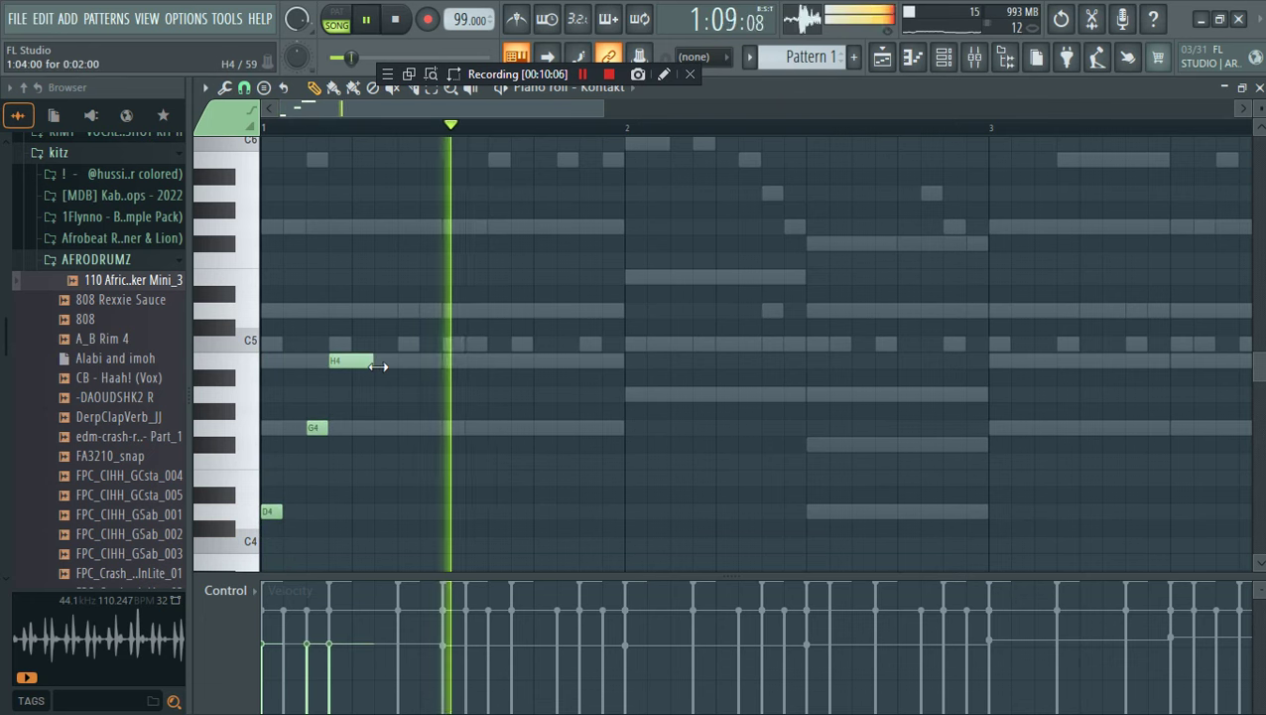
left_click_drag(293, 508, 316, 510)
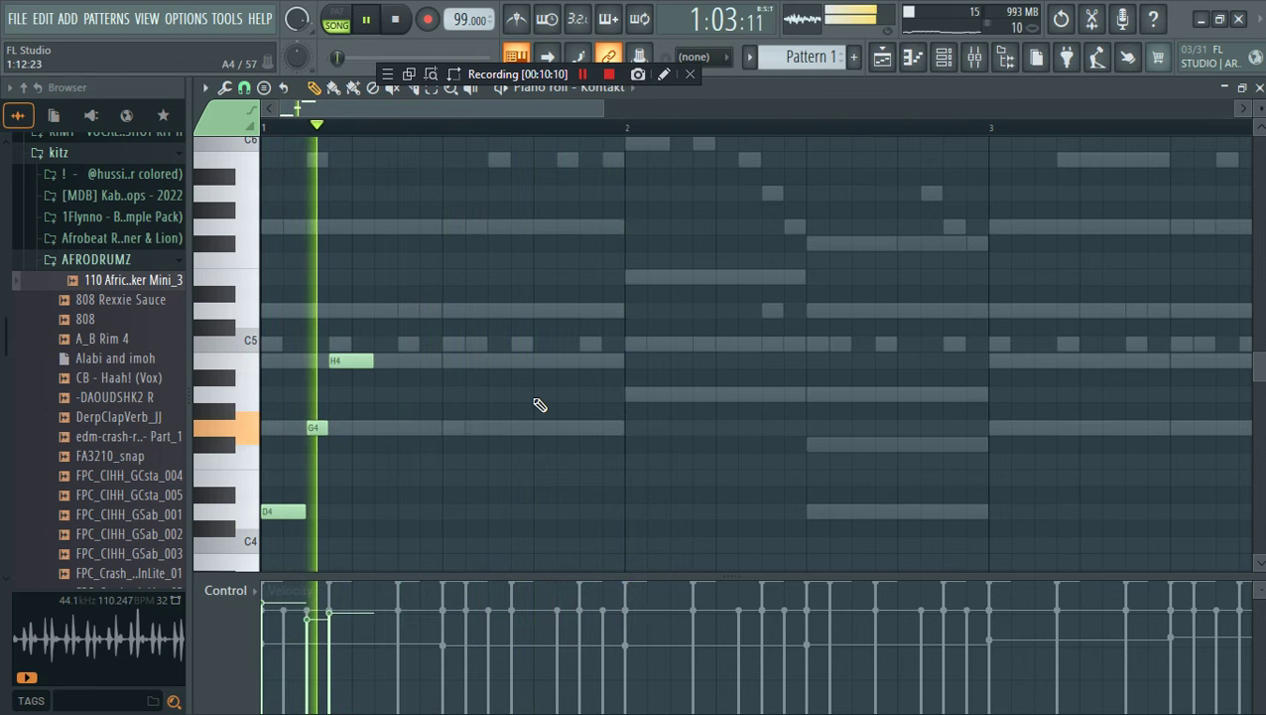
left_click_drag(290, 409, 263, 325)
mouse_move(355, 361)
left_mouse_down()
mouse_move(602, 377)
mouse_move(523, 360)
mouse_move(539, 364)
left_mouse_up()
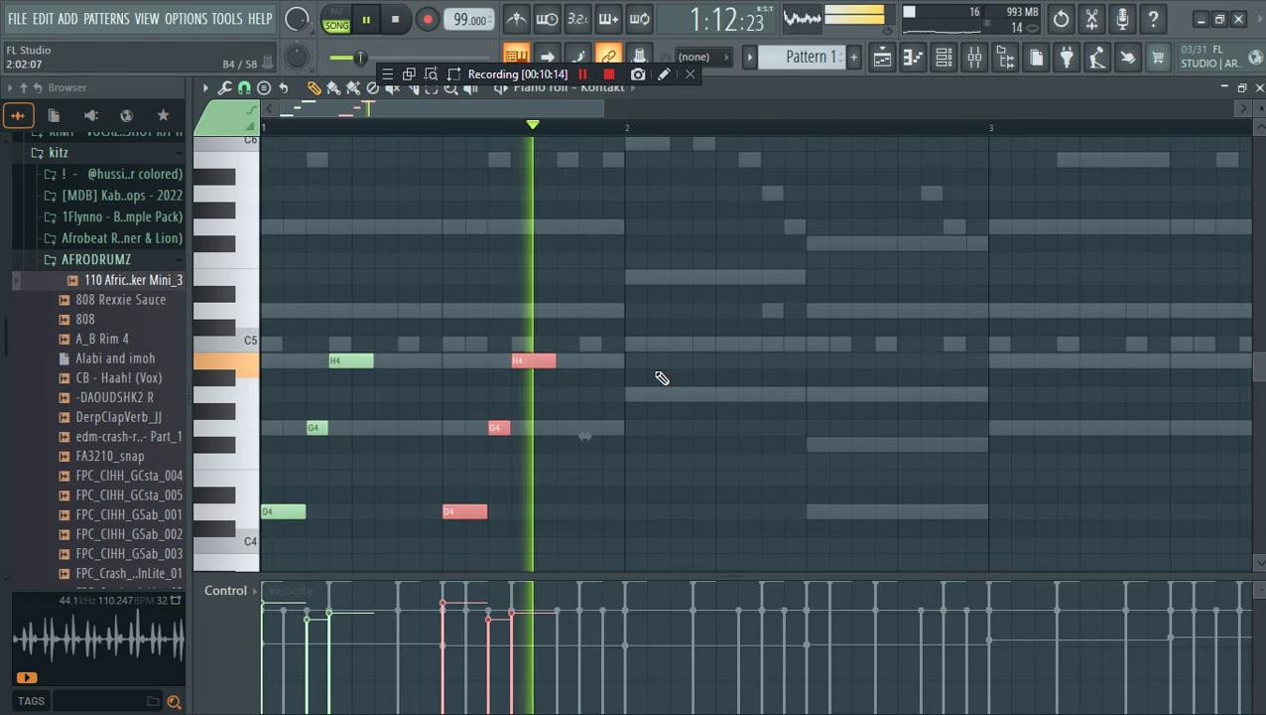
Draw the muted guitar notes E4, G4, A4, G4, E4 and F#4 in bar 2, auditioning them from the start of the bar
key("space")
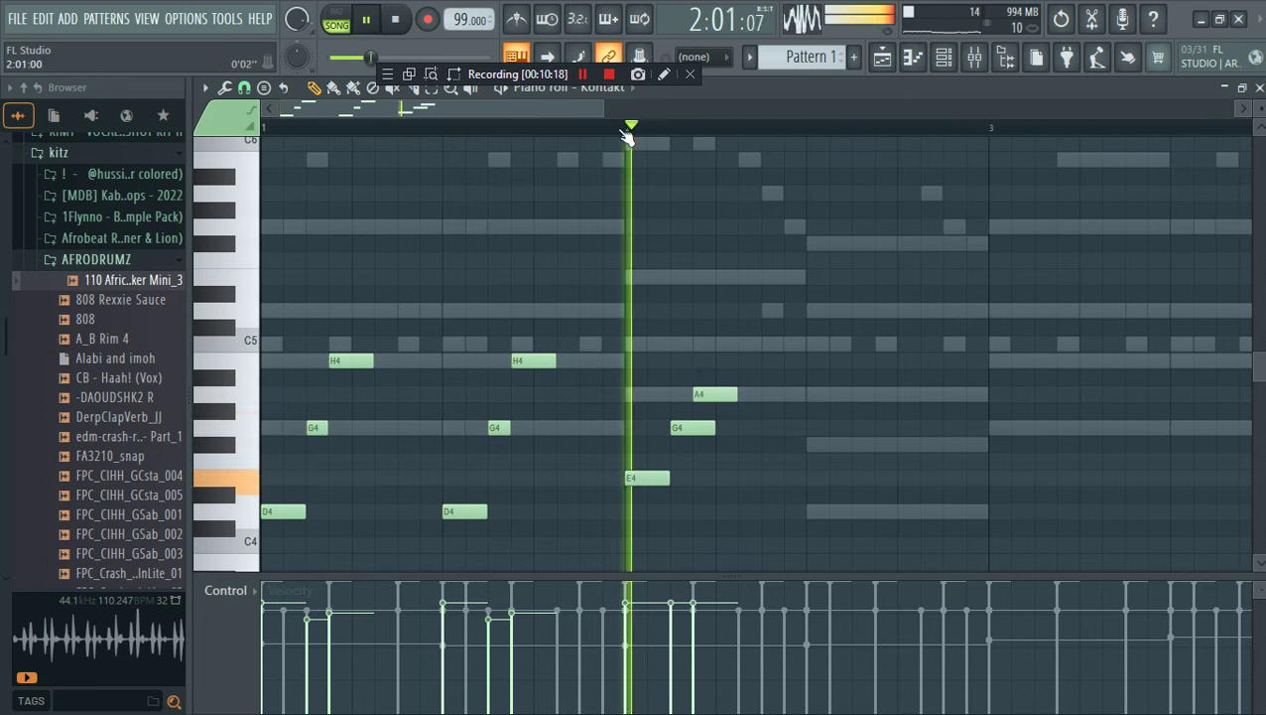
left_click(767, 428)
key("space")
left_click(762, 429)
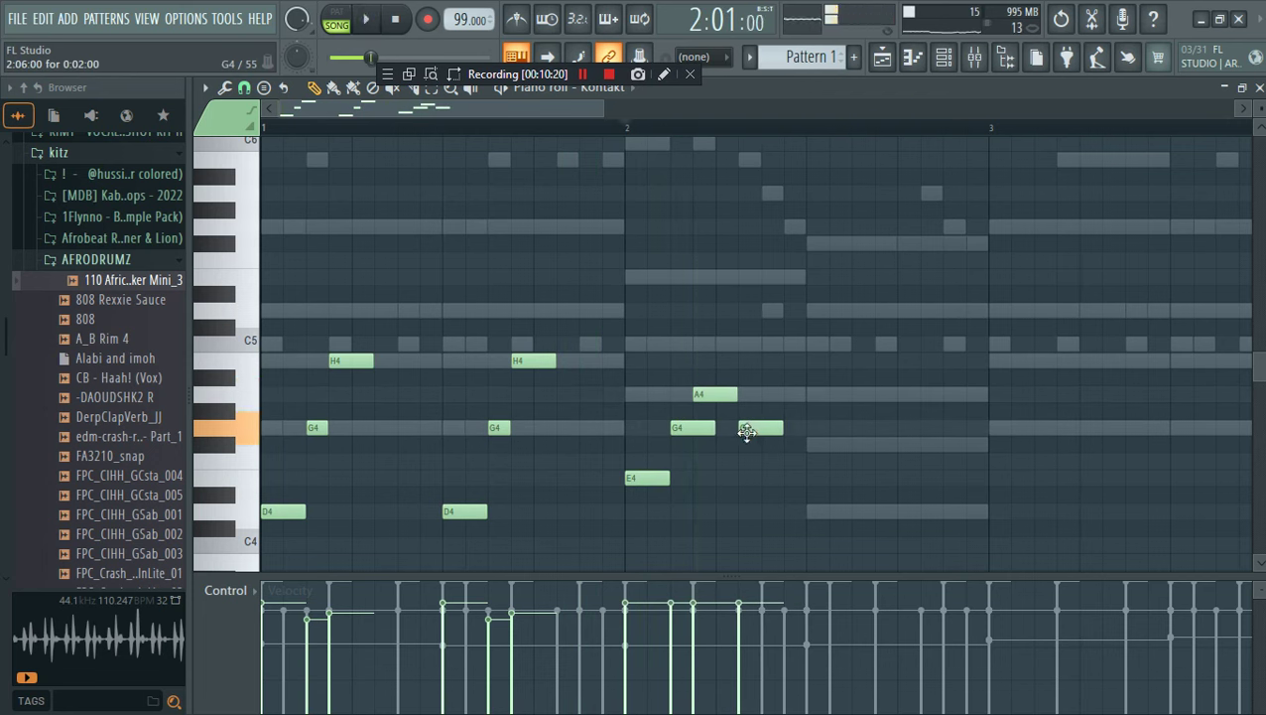
left_click(770, 444)
key("space")
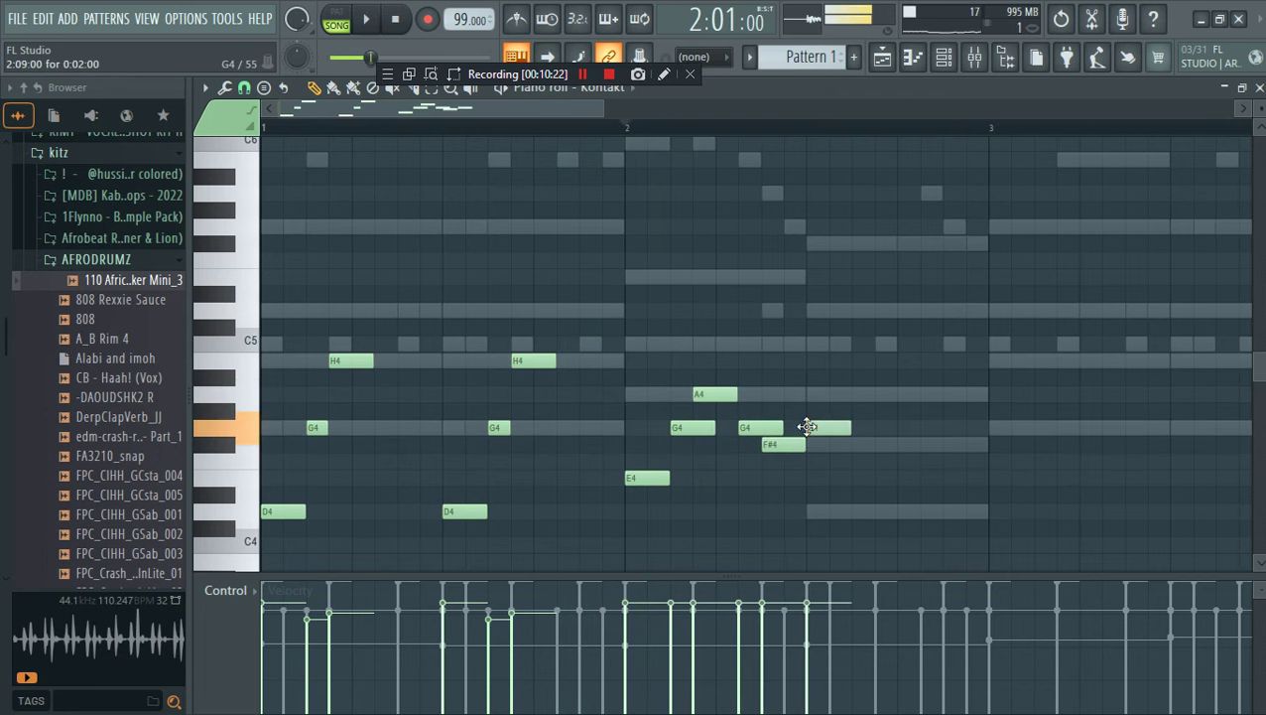
left_click_drag(785, 447, 788, 480)
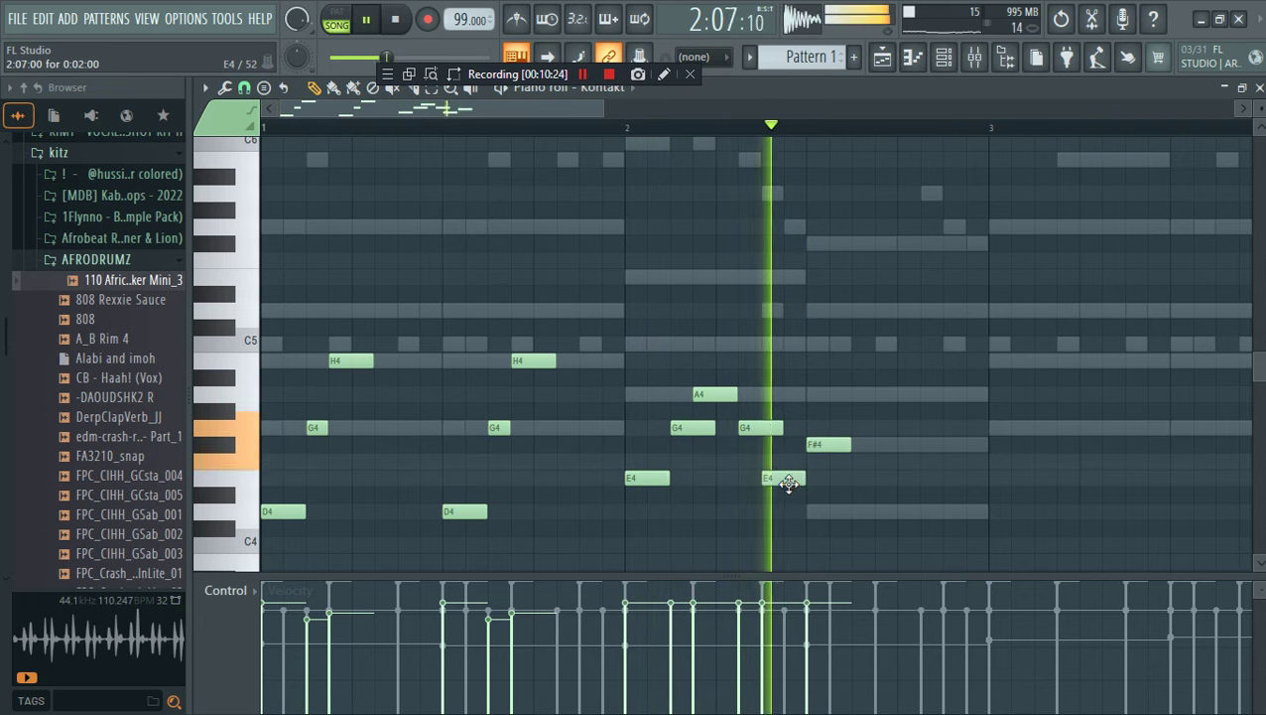
key("space")
key("space")
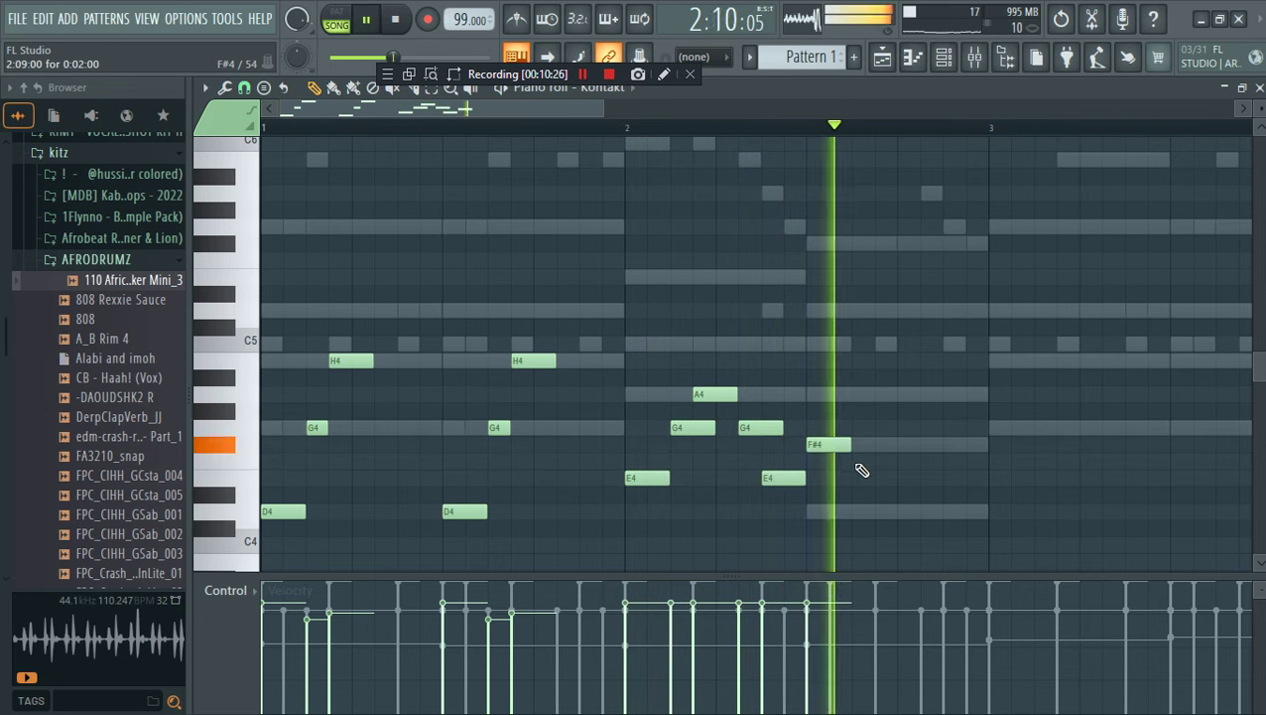
Add E4 and D4 notes at the end of bar 2 and transpose the whole guitar part up one octave
key("space")
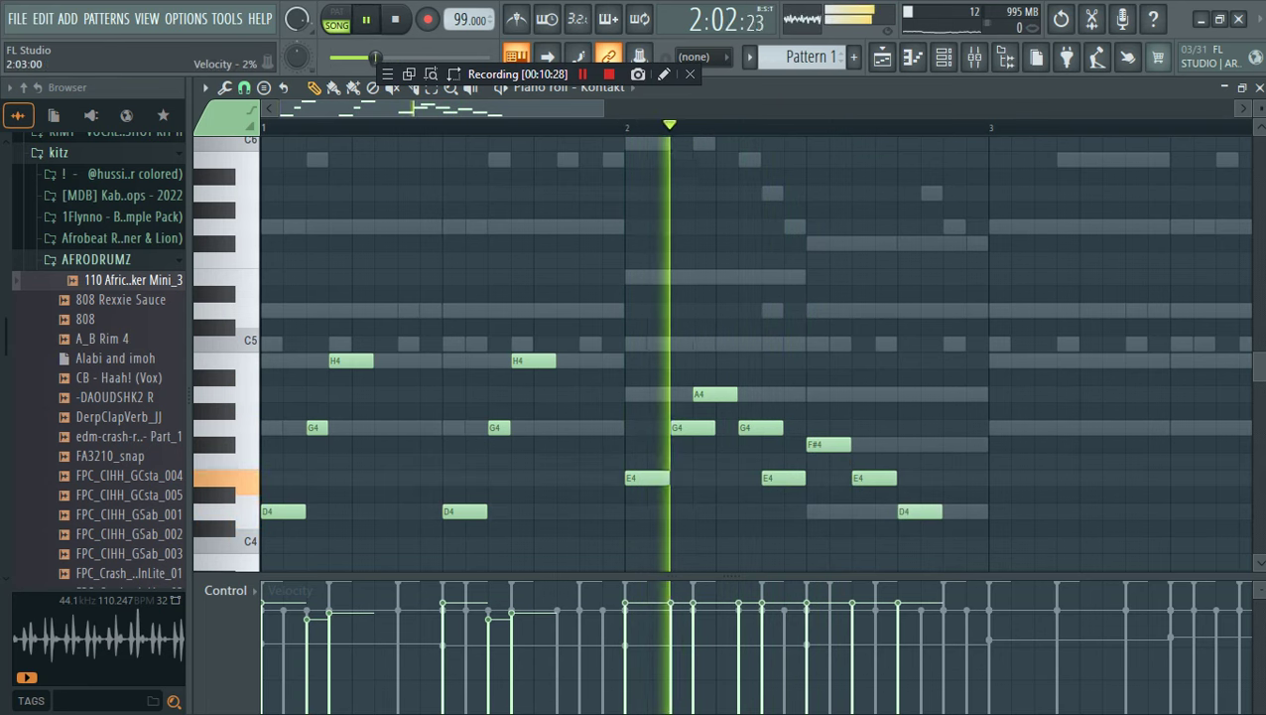
key("ctrl+Up")
key("space")
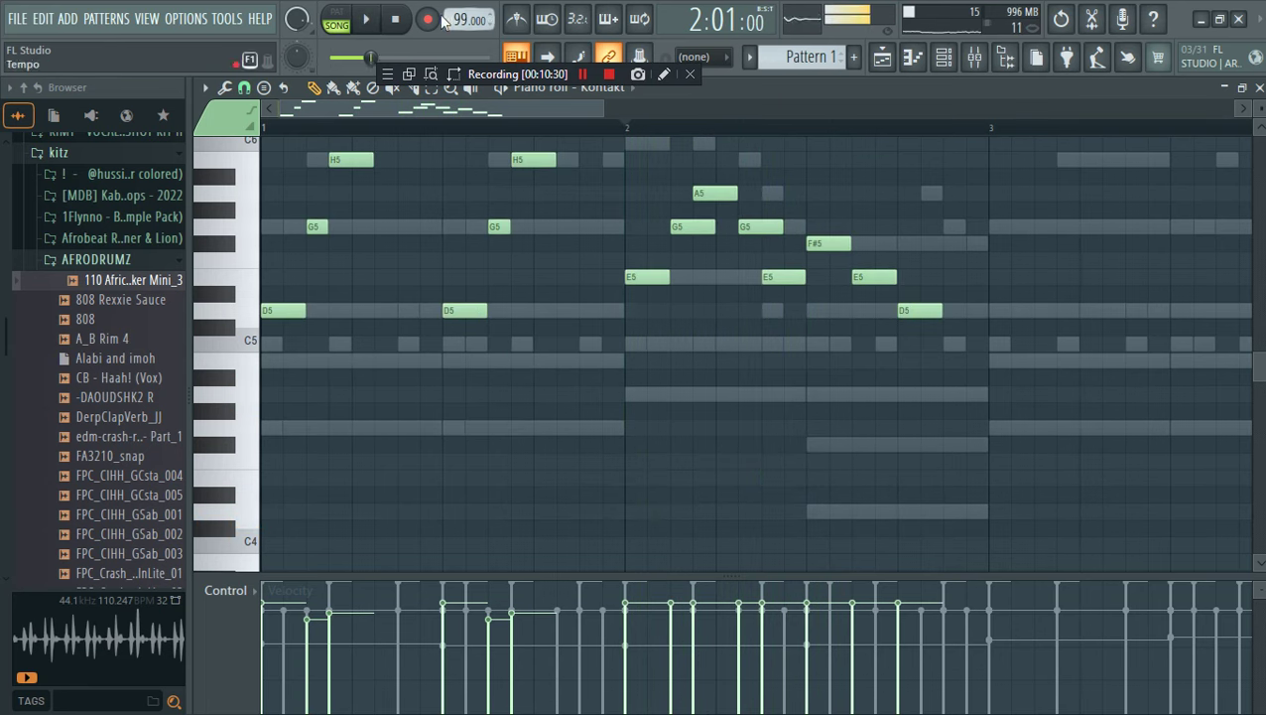
Audition the guitar part from the start and shift bar 2's final D5 note one grid step earlier
key("space")
scroll(387, 150, "up", 2)
key("space")
left_click(286, 128)
key("space")
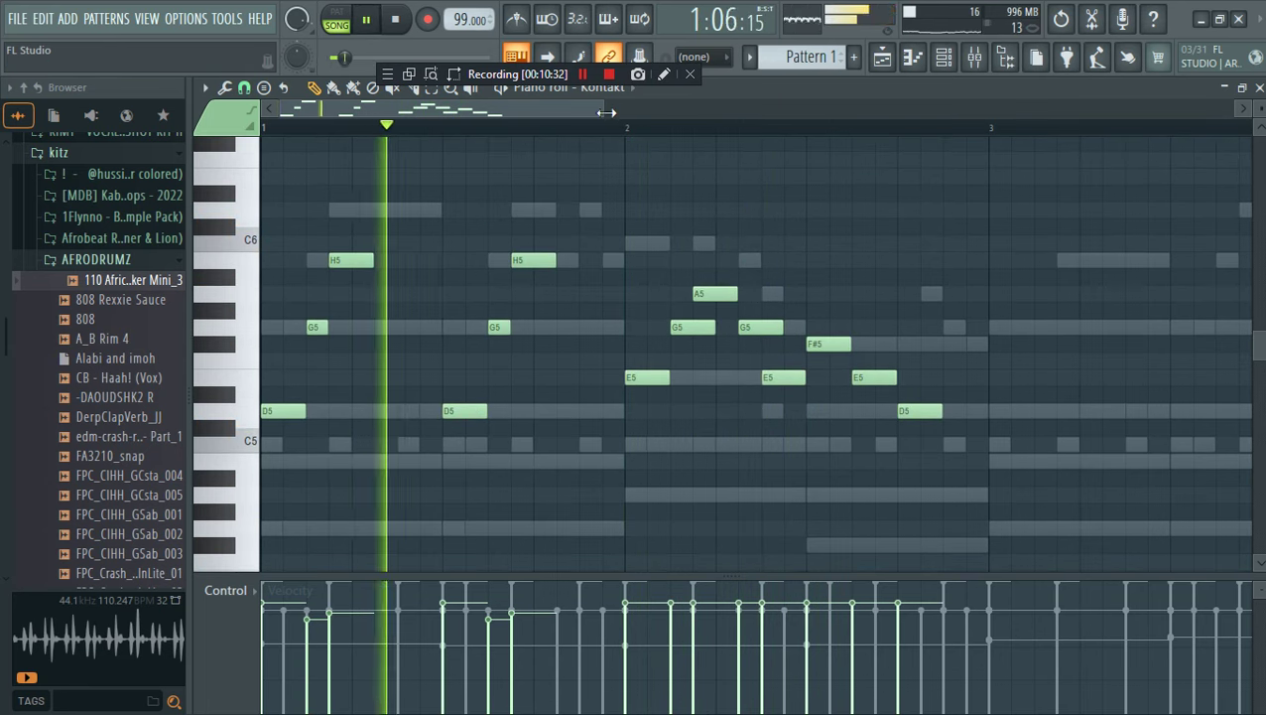
scroll(862, 283, "down", 2)
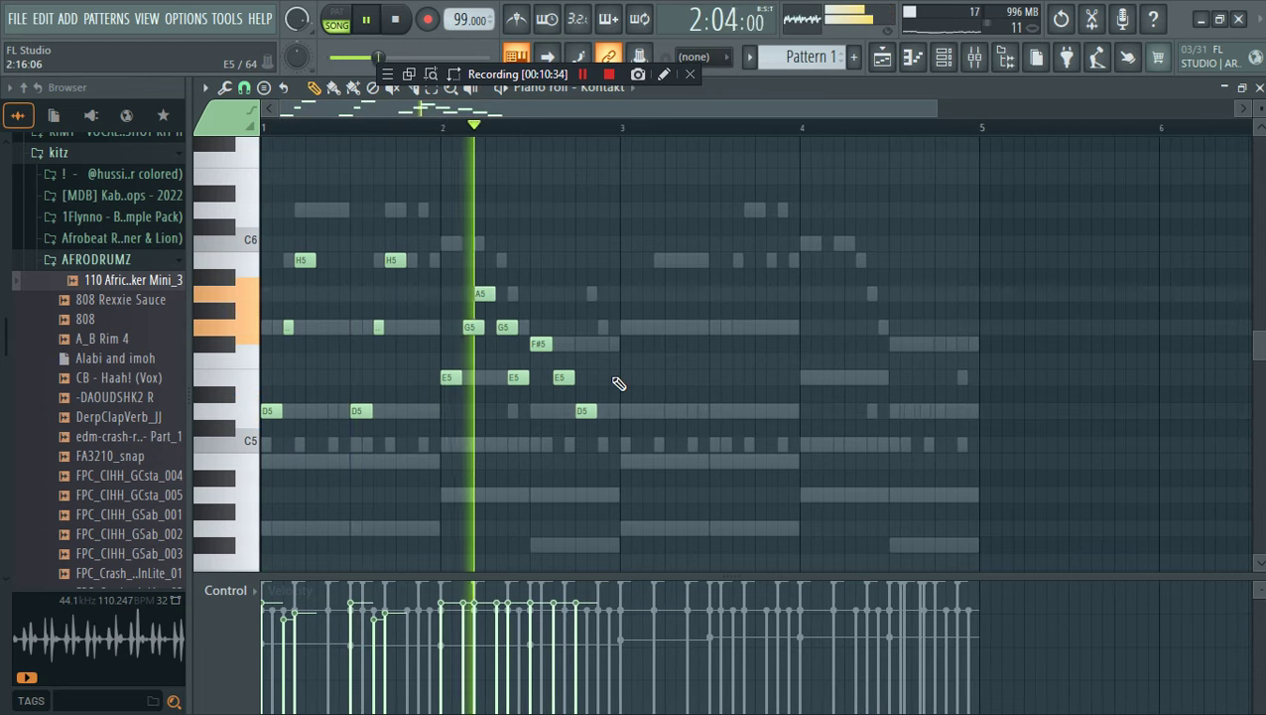
key("space")
left_click(574, 411)
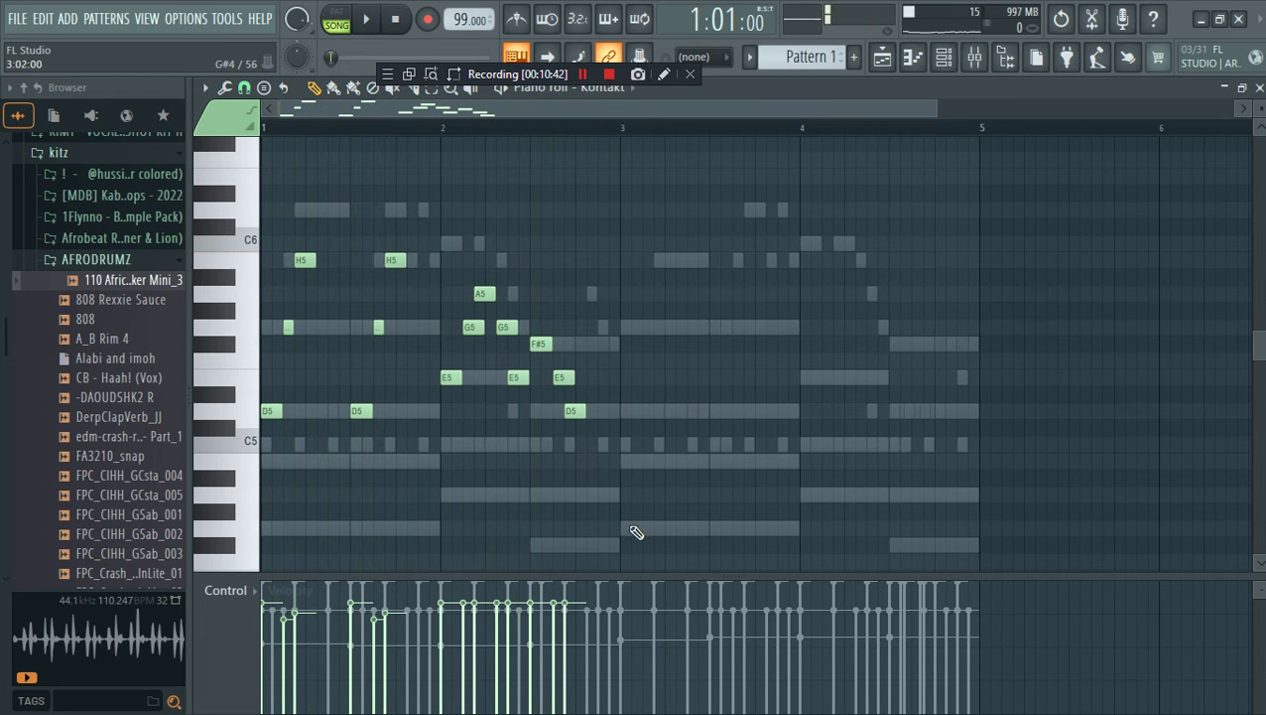
Draw a rising G4, H4, D5 phrase at the start of bar 3 and duplicate it into the second half of the bar
key("space")
left_click(652, 411)
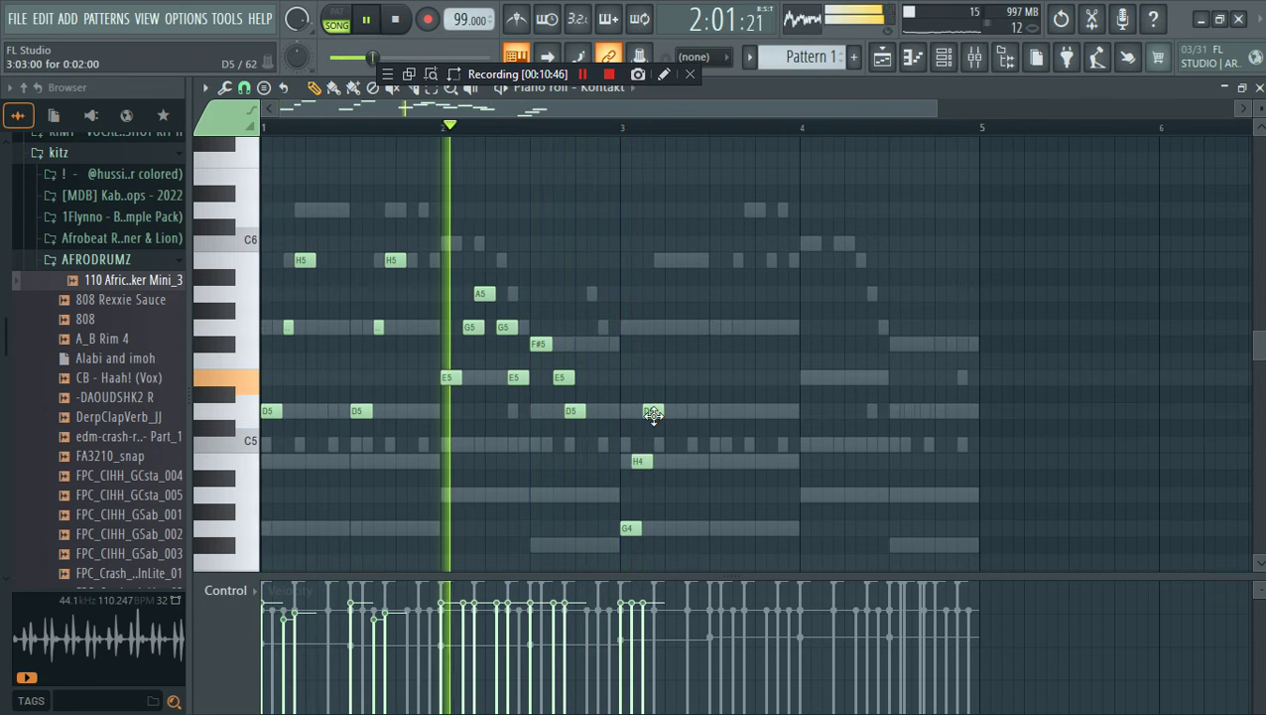
left_click_drag(654, 415, 651, 462)
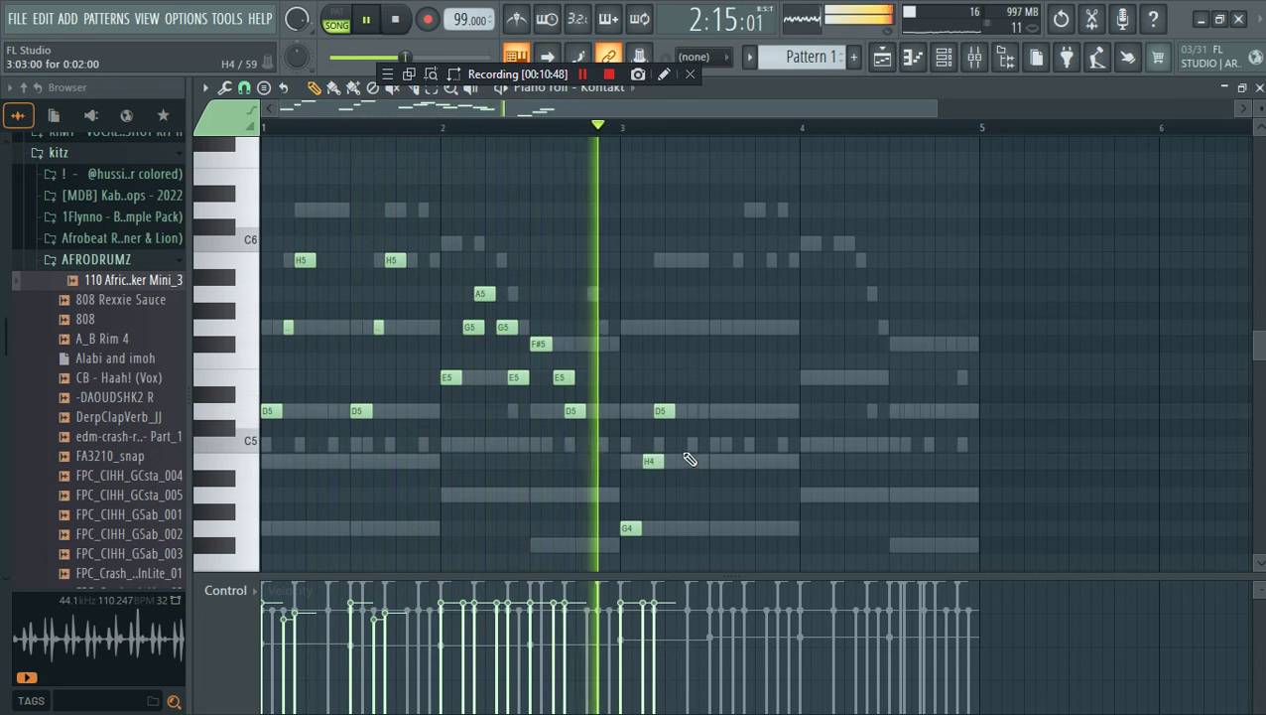
key("space")
key("space")
left_click_drag(615, 533, 679, 413)
key("ctrl+b")
Copy the complete guitar phrase from bar 2 into bar 4
left_click_drag(447, 434, 588, 221)
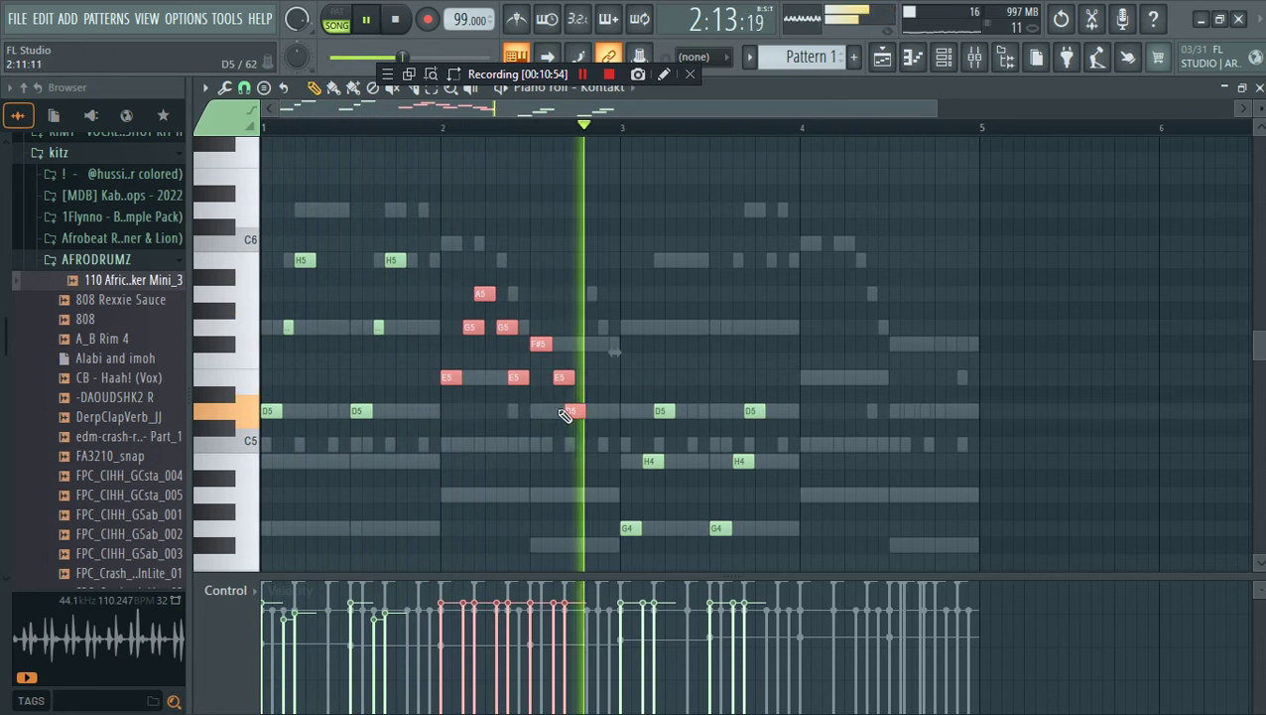
key("ctrl+b")
left_click_drag(945, 409, 926, 411)
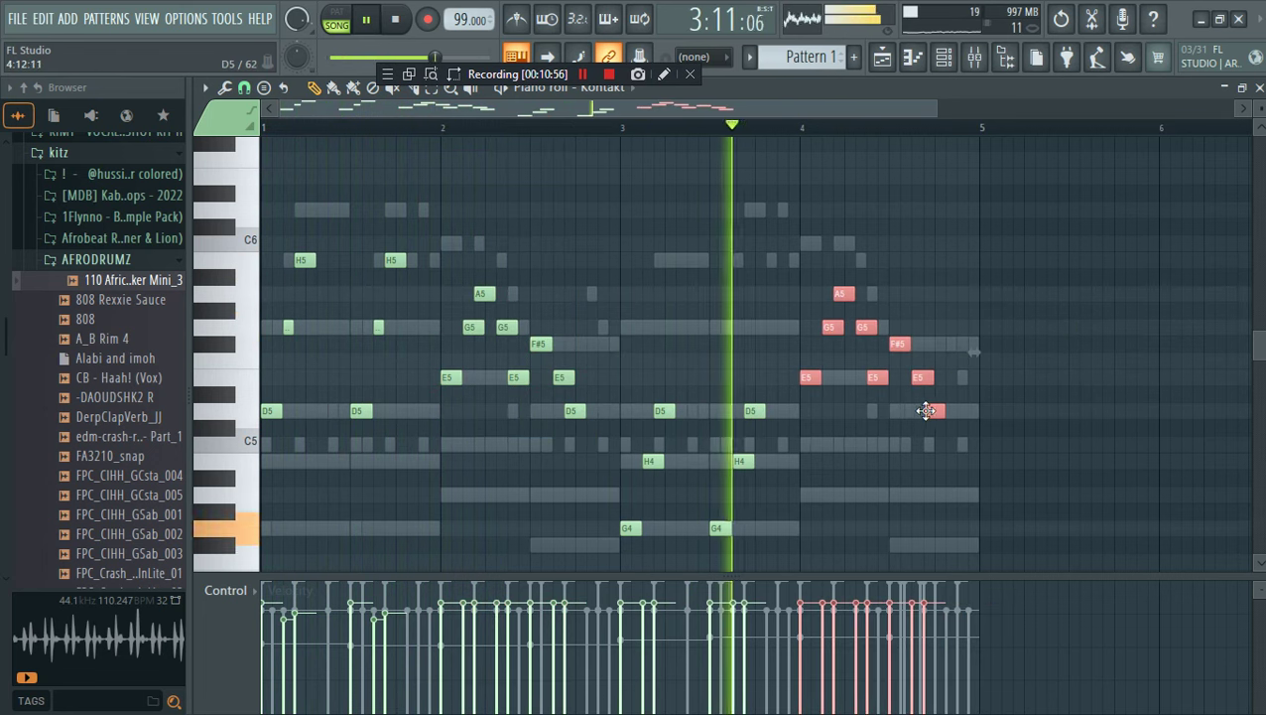
left_click(982, 283)
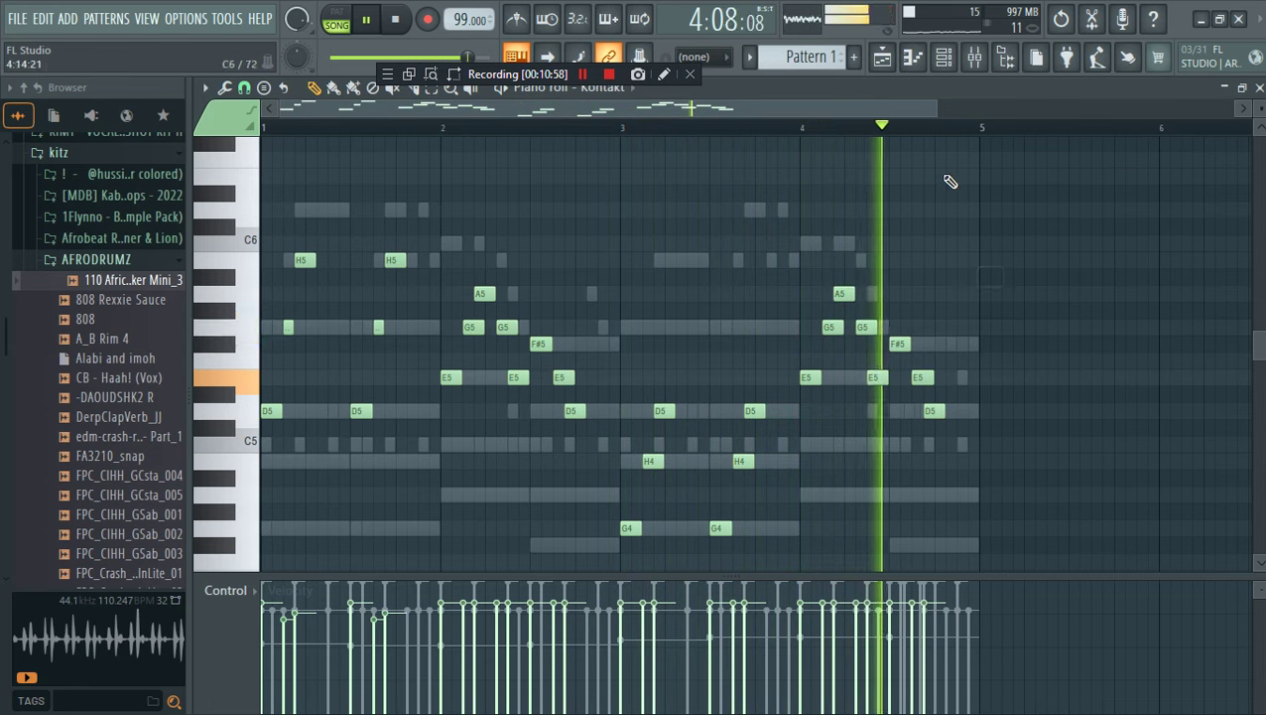
Audition the four-bar guitar part and try it one octave lower
left_click(944, 57)
right_click(741, 236)
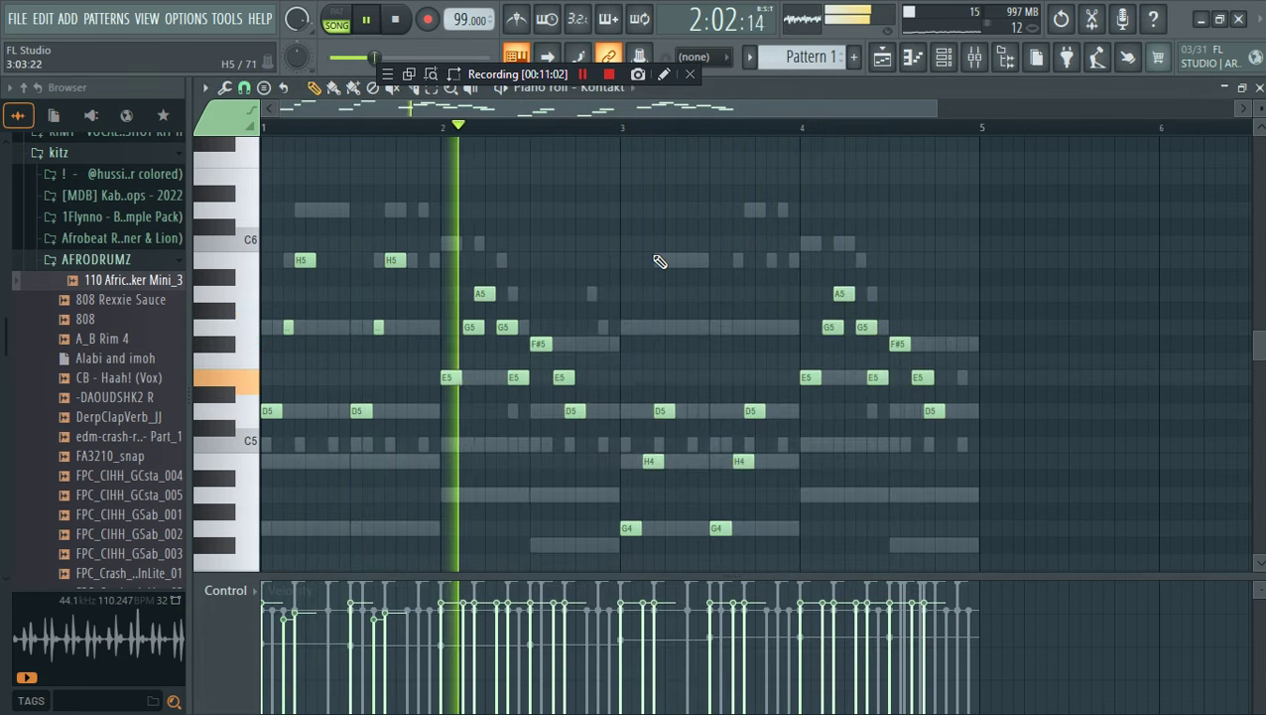
key("ctrl+Down")
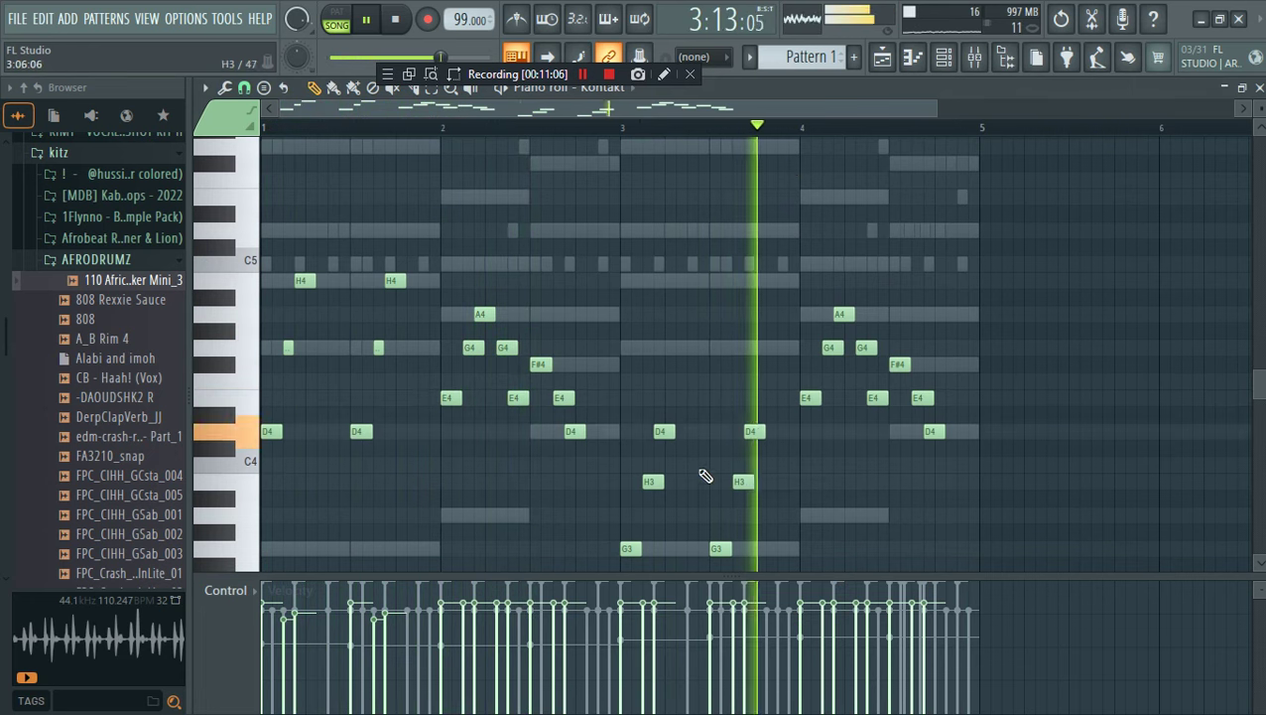
Unmute the Jazz channel and slightly lower the Kontakt channel's volume
left_click(959, 52)
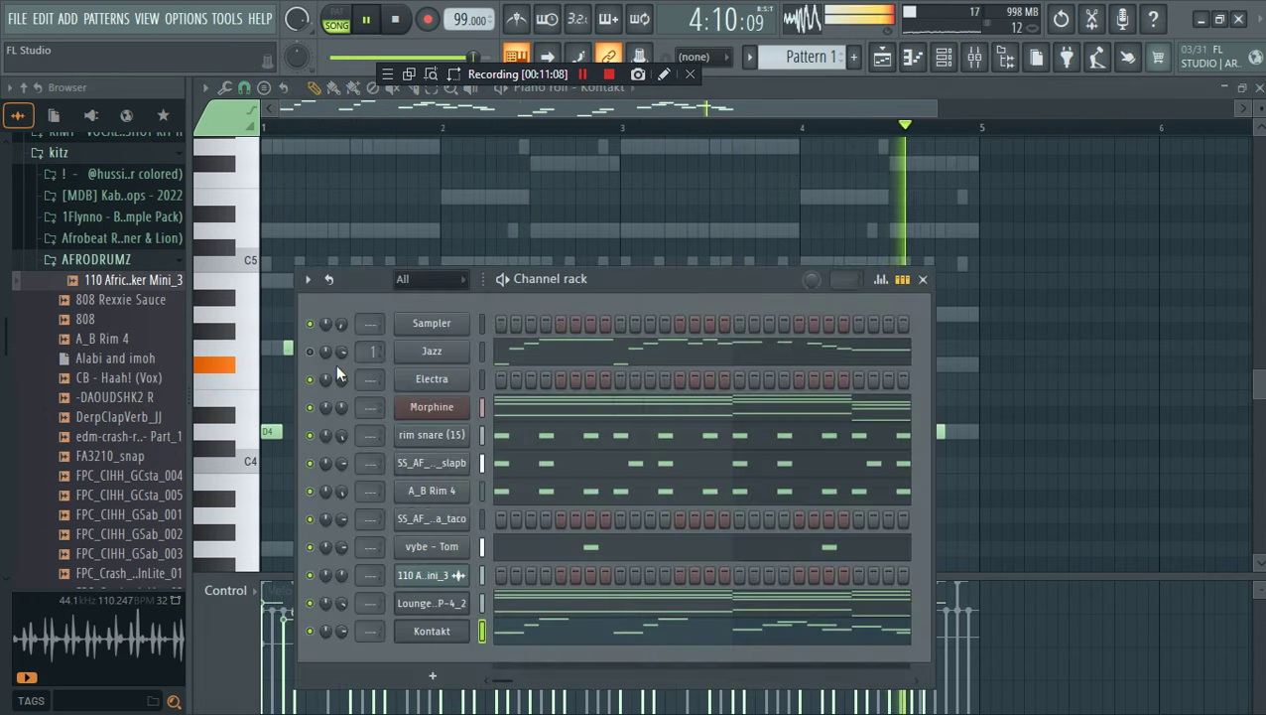
left_click(310, 352)
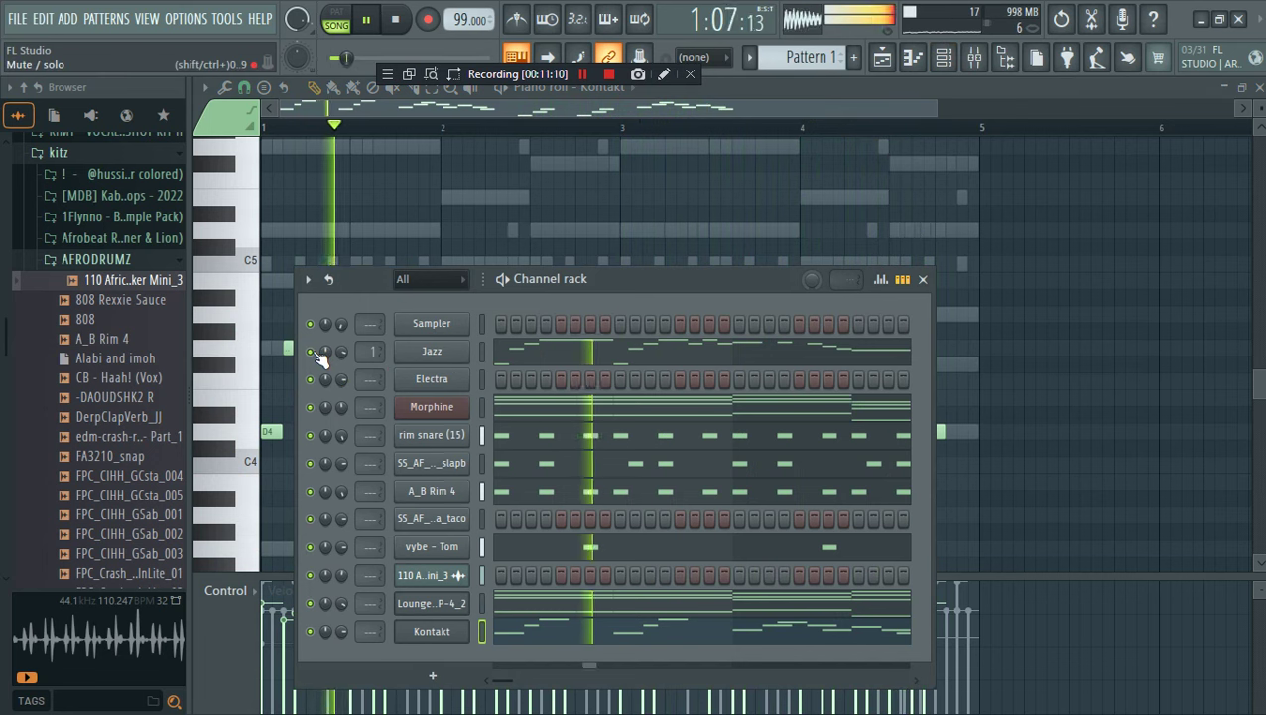
left_click_drag(342, 631, 342, 639)
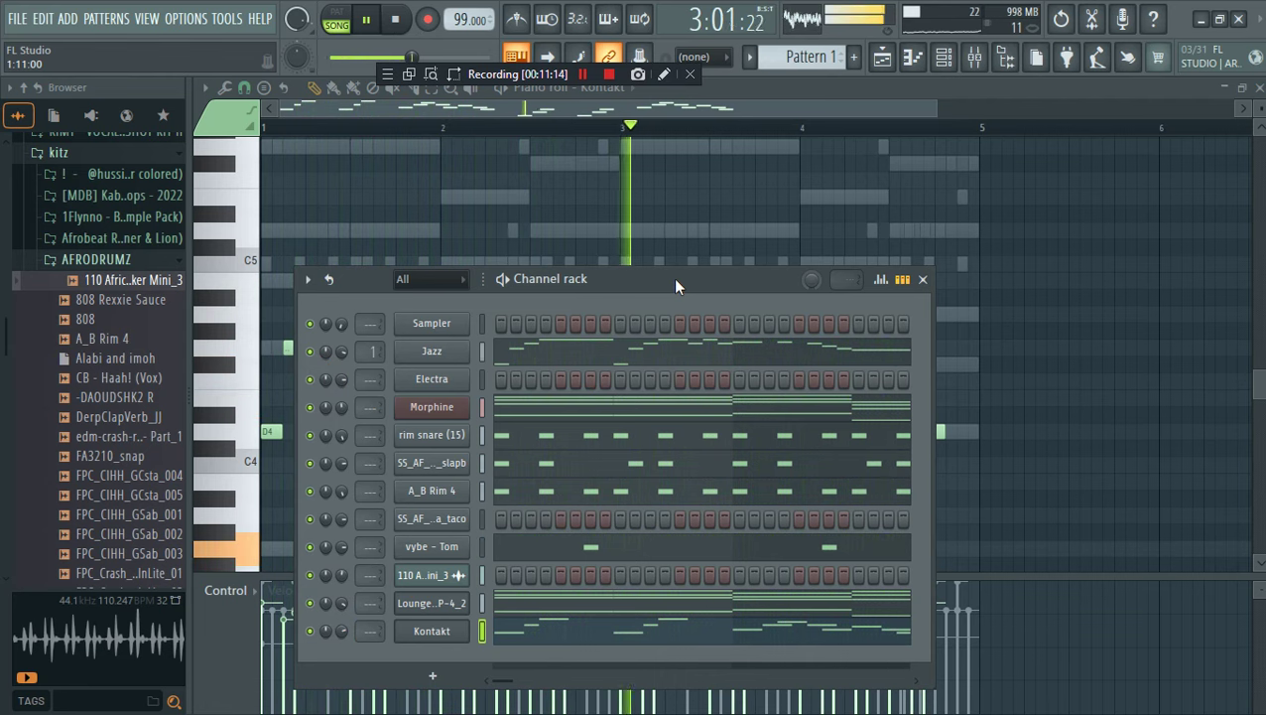
Return the guitar part to the higher octave and shift all its notes down so it starts on G4
left_click(624, 637)
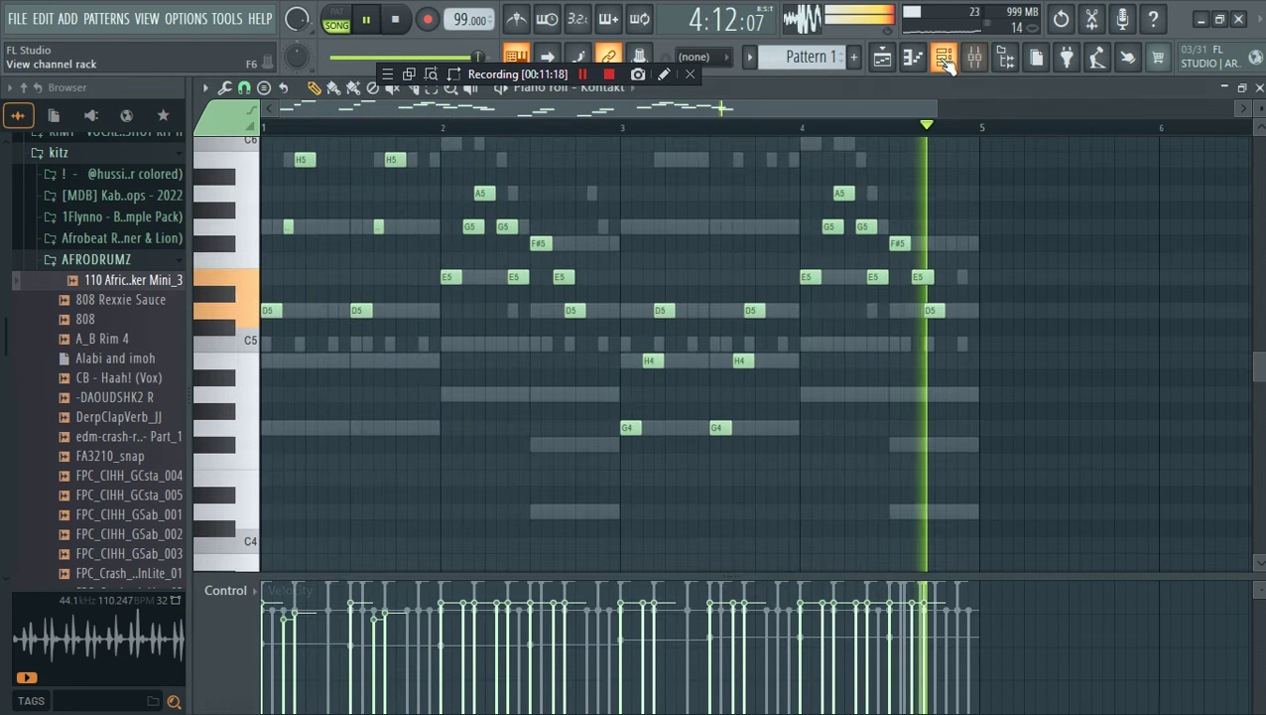
key("F6")
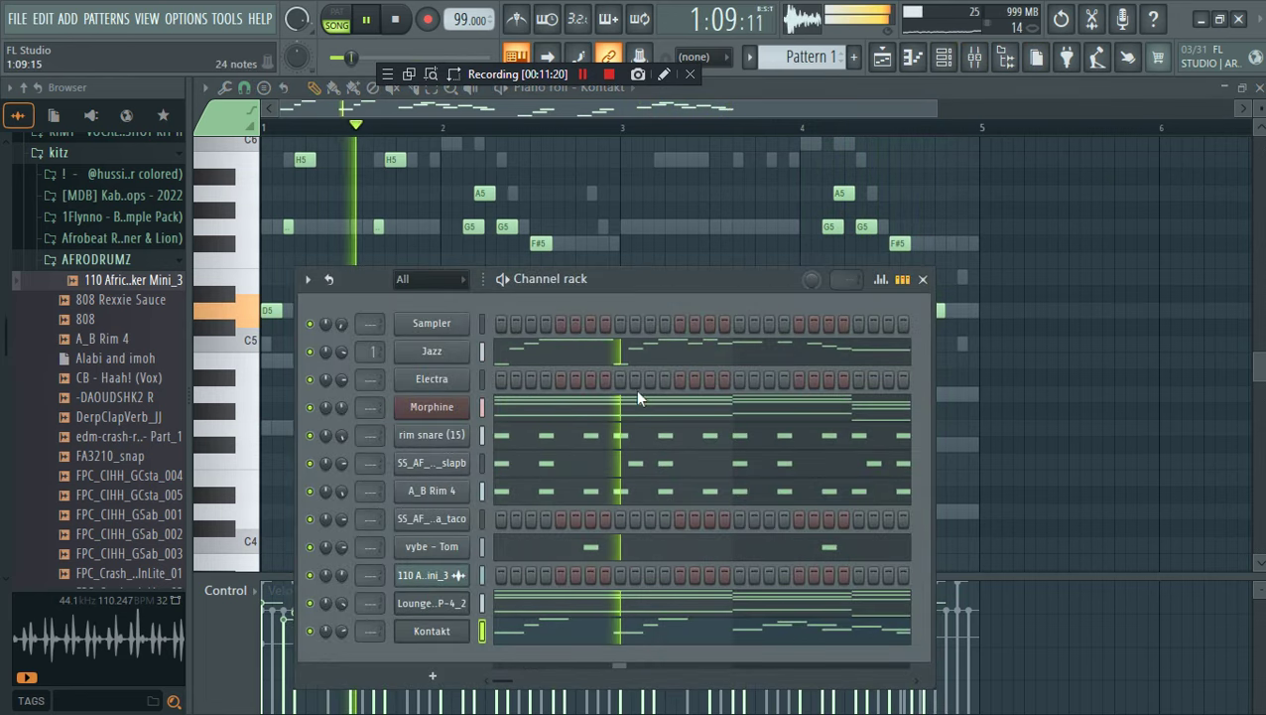
left_click(753, 108)
key("ctrl+a")
key("space")
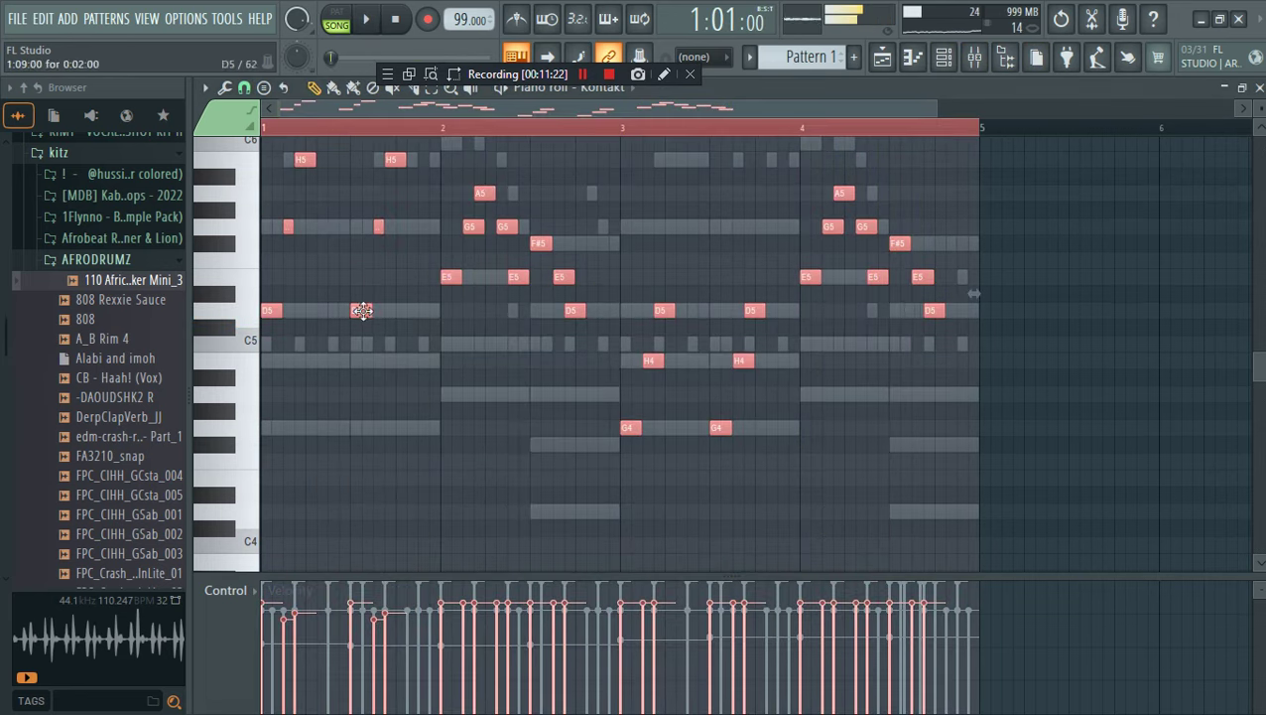
left_click_drag(361, 311, 337, 439)
Change the two highest notes of bar 1 to D5, and bar 2's peak, mid-bar and final notes to E5, D5 and F#4
left_click_drag(280, 369, 405, 271)
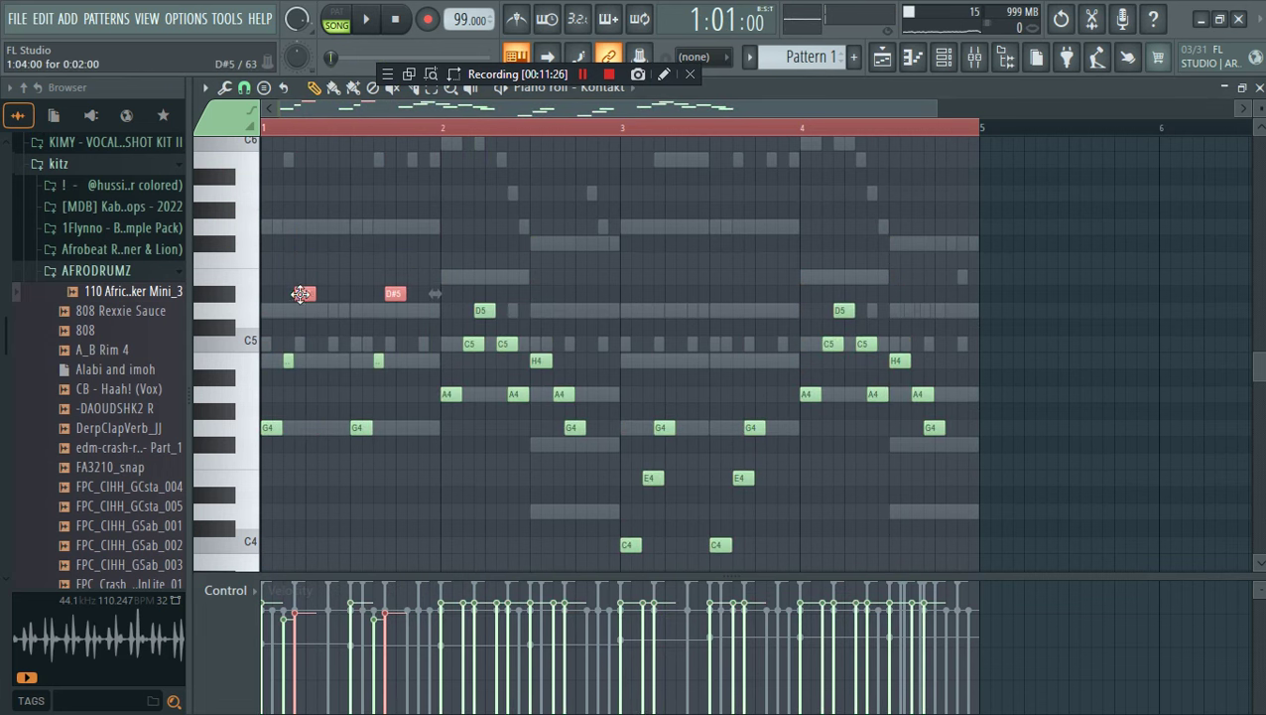
left_click_drag(483, 311, 484, 282)
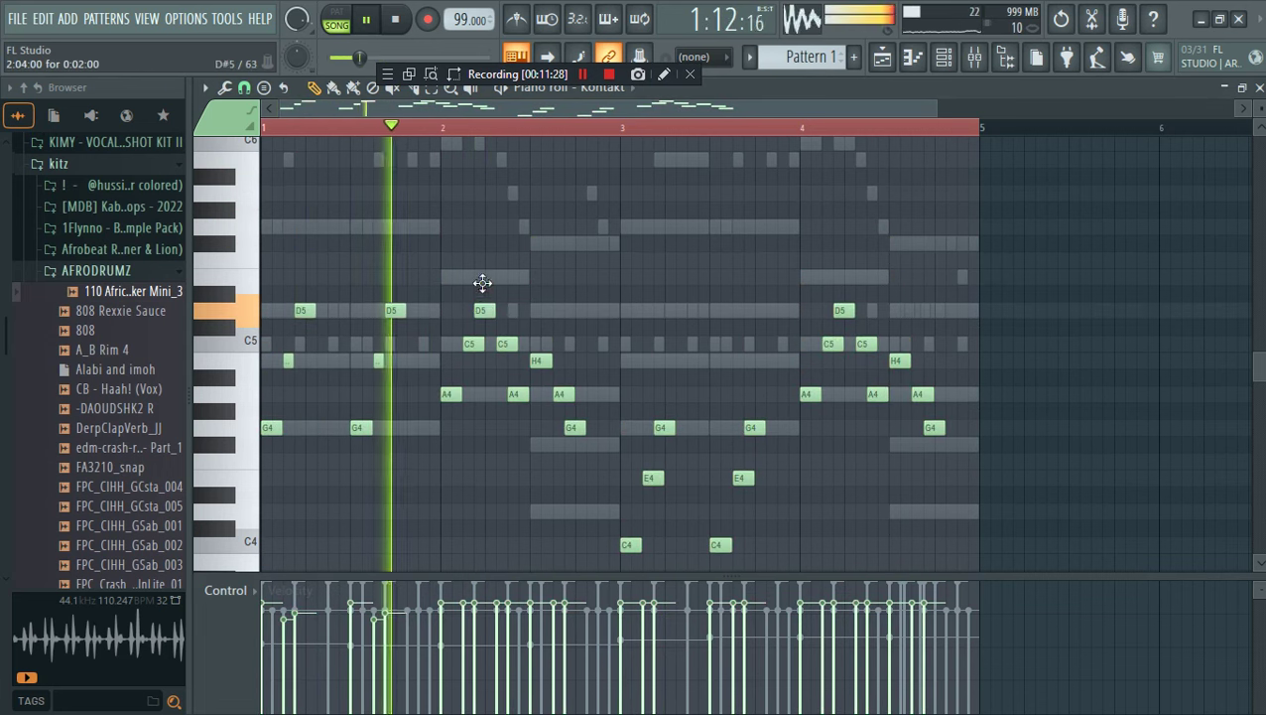
left_click_drag(572, 428, 574, 443)
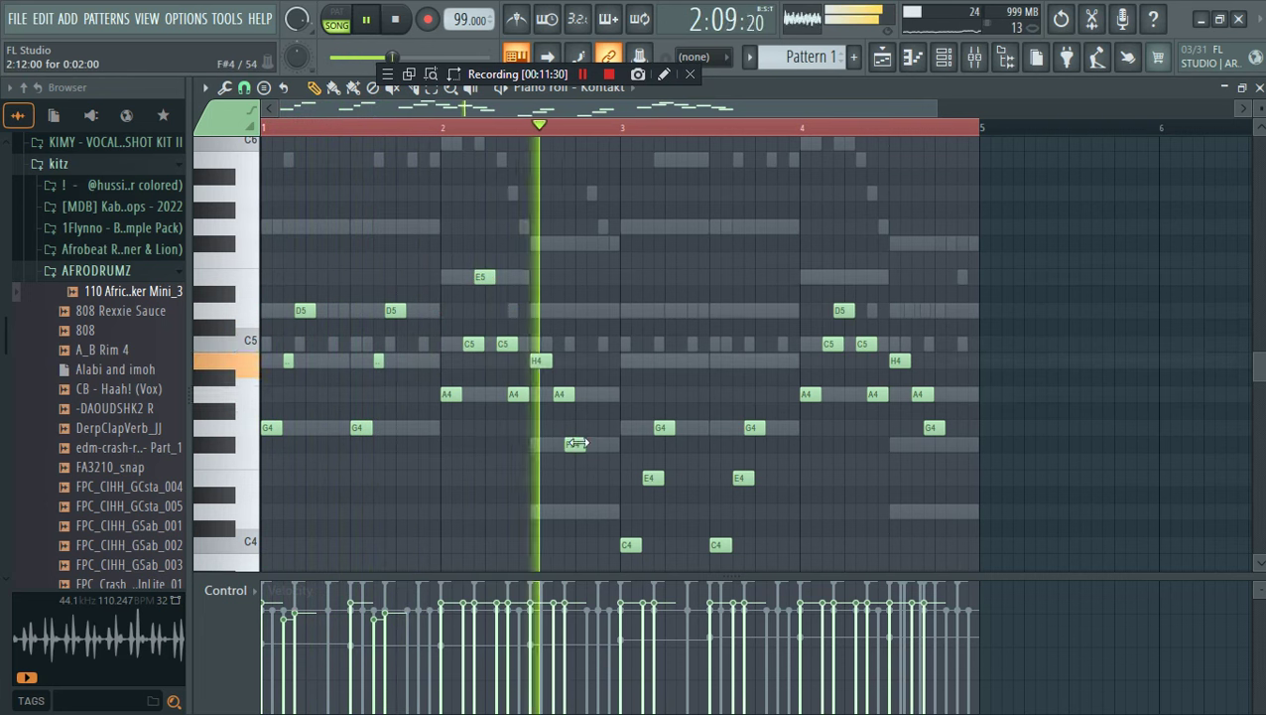
key("space")
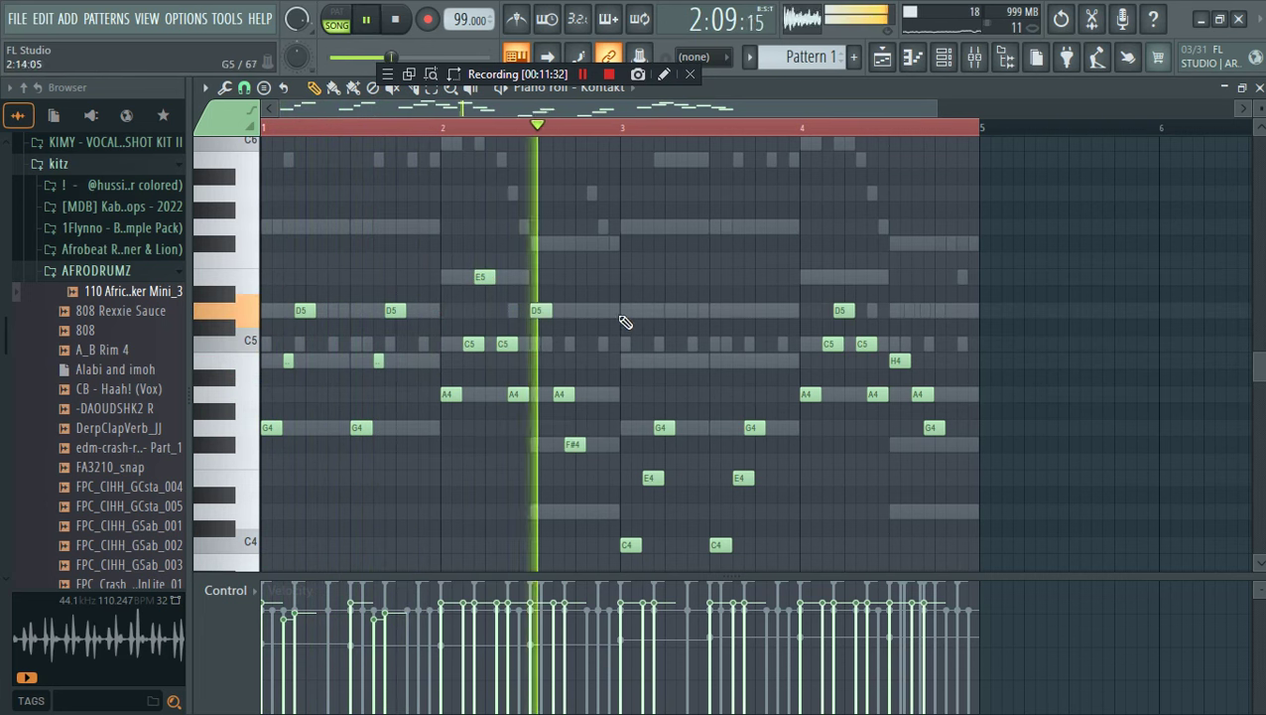
Raise bar 3's phrases to G4, H4, D5 and change bar 4's peak, mid-bar and final notes to E5, C5 and F#4
left_click_drag(619, 567, 756, 308)
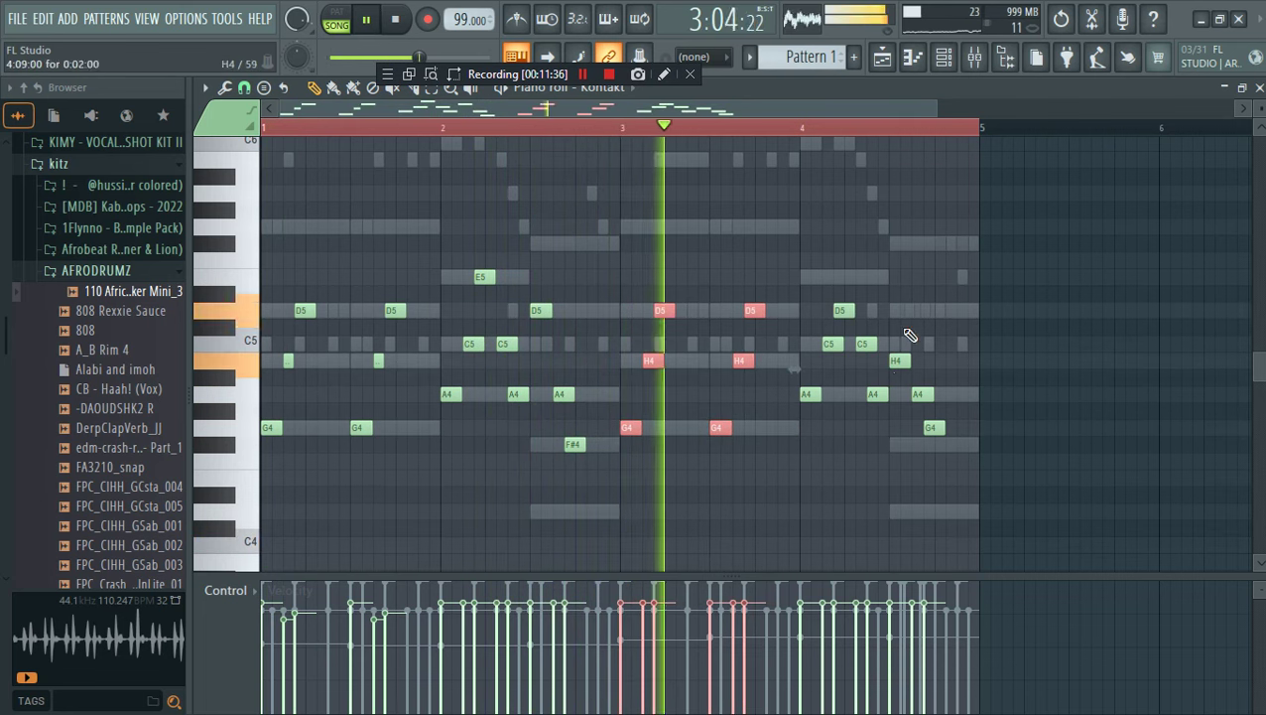
left_click(946, 303, "ctrl")
left_click_drag(933, 434, 933, 444)
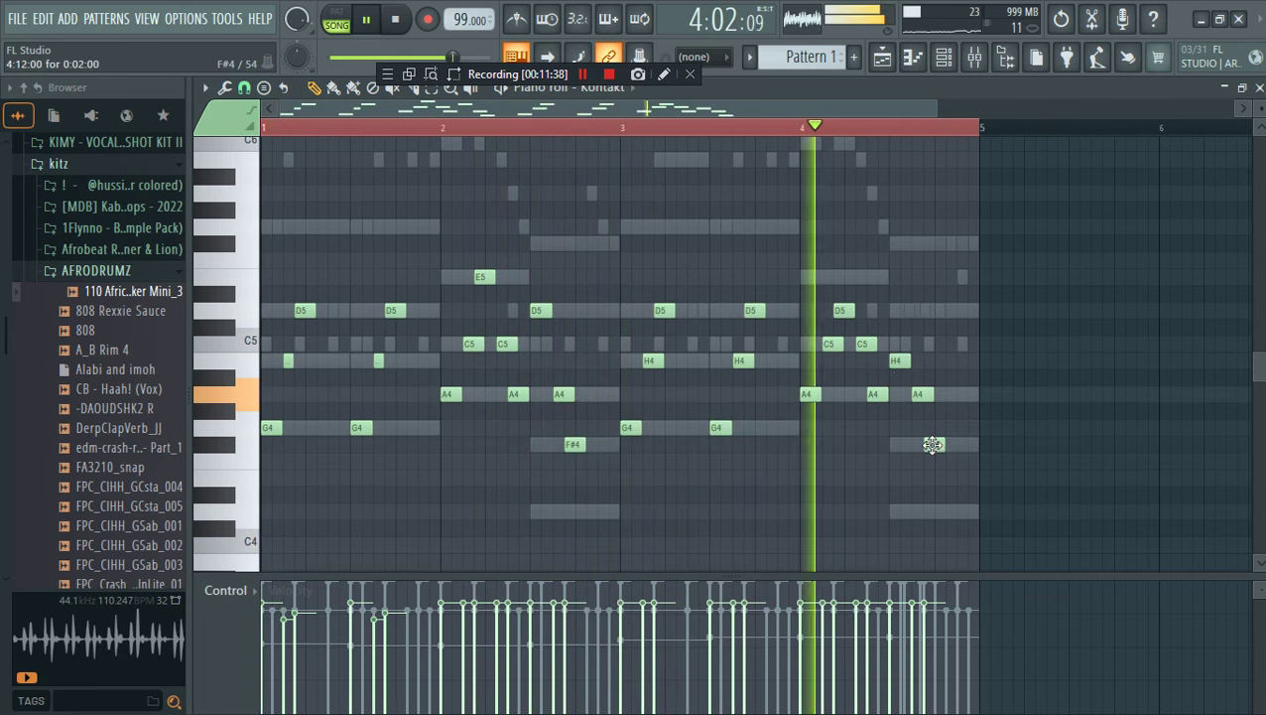
left_click_drag(841, 311, 834, 278)
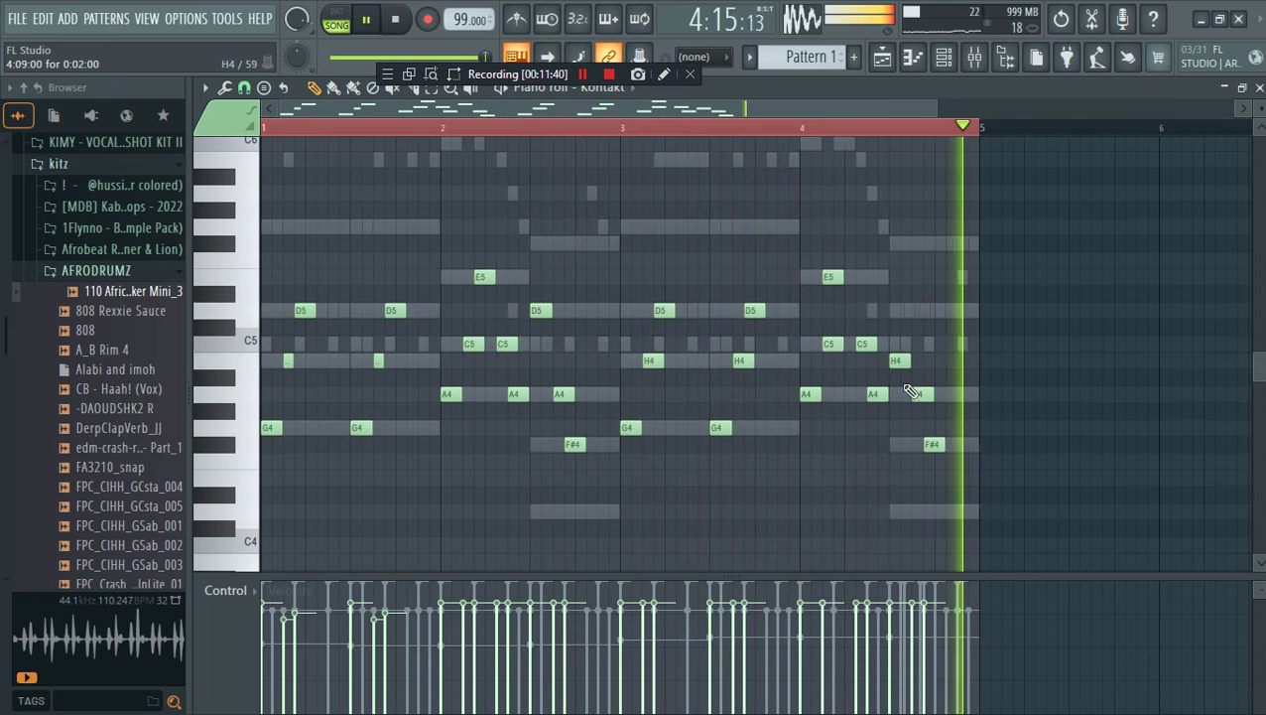
left_click_drag(901, 362, 899, 345)
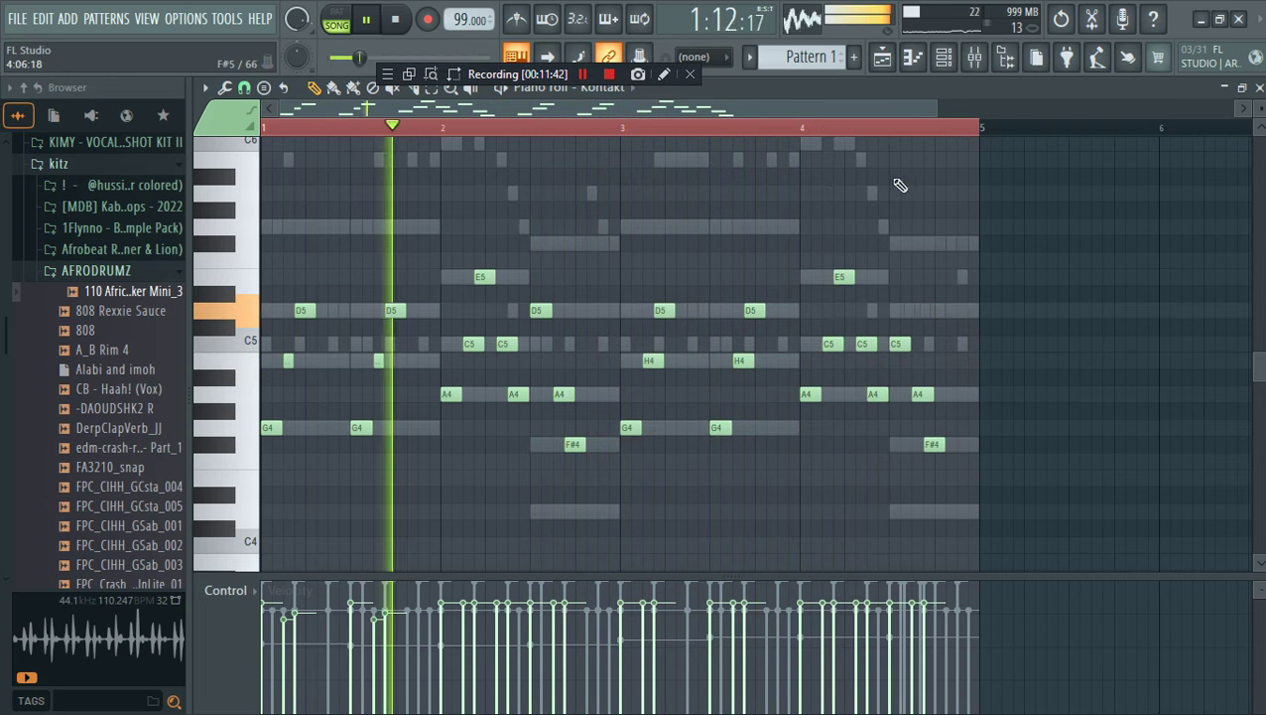
Audition the guitar part with the Jazz channel muted and raise the C5 note in the middle of bar 4 to D5
key("F6")
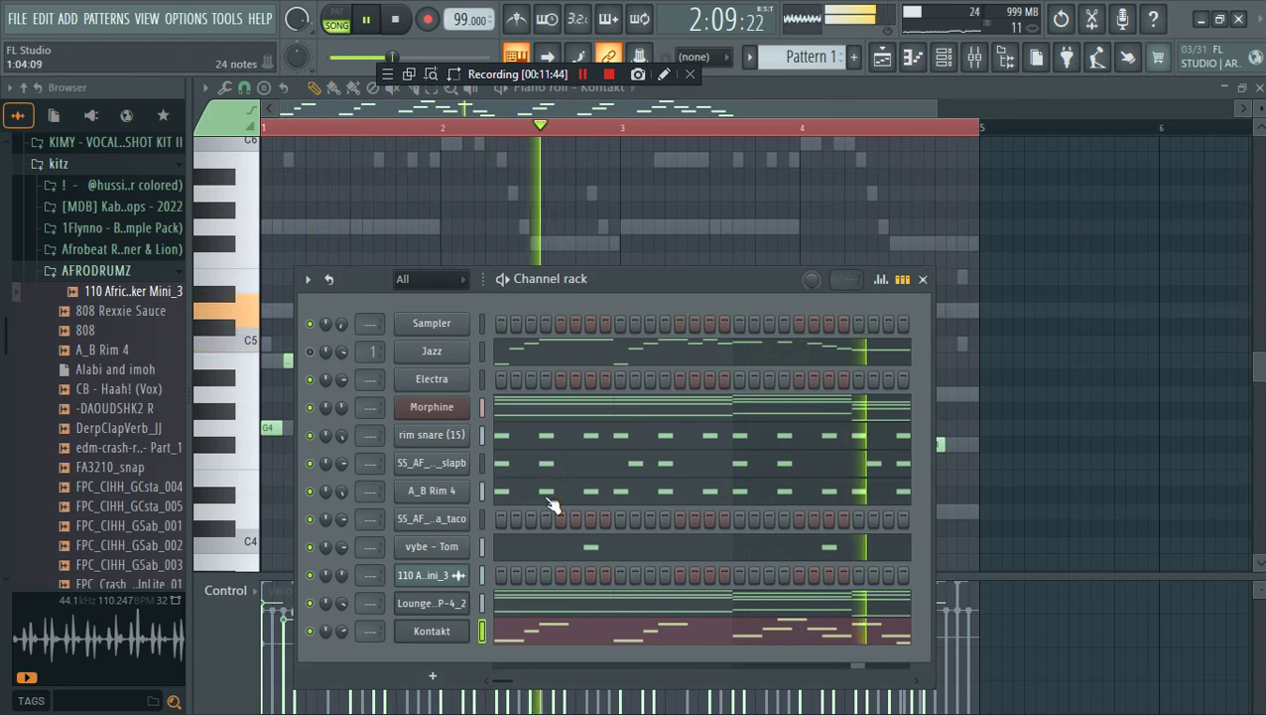
key("F6")
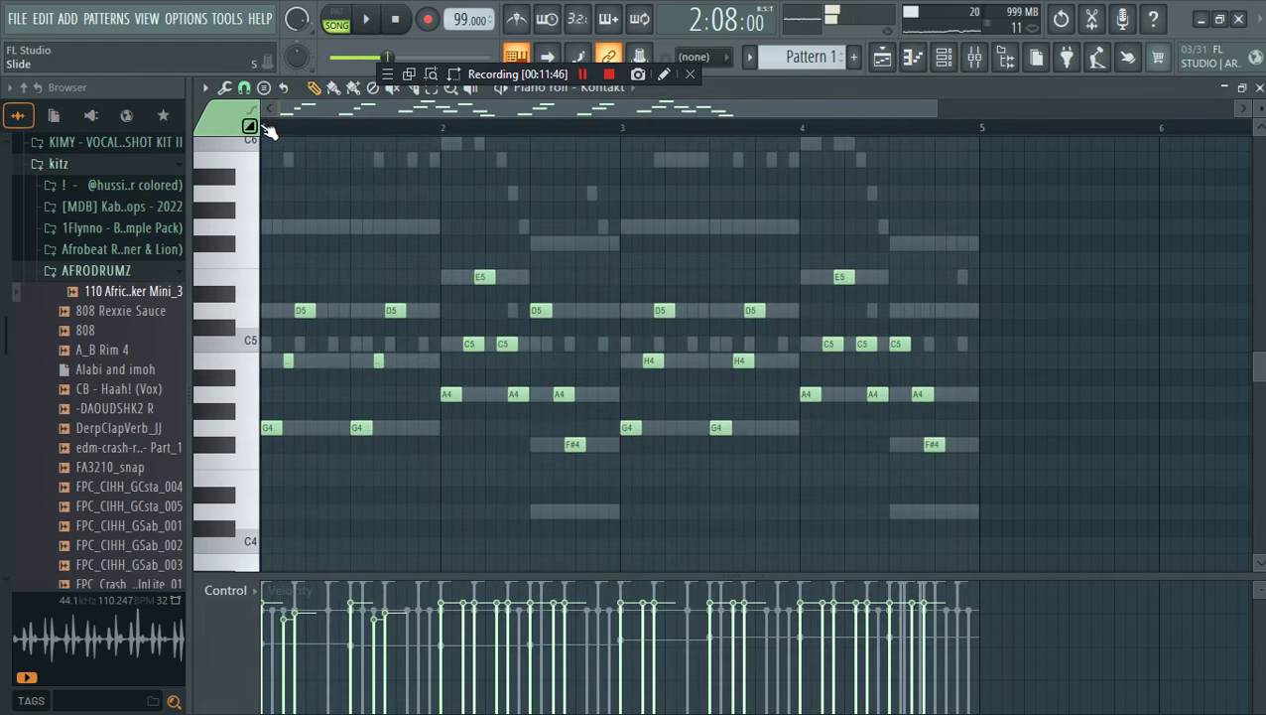
key("space")
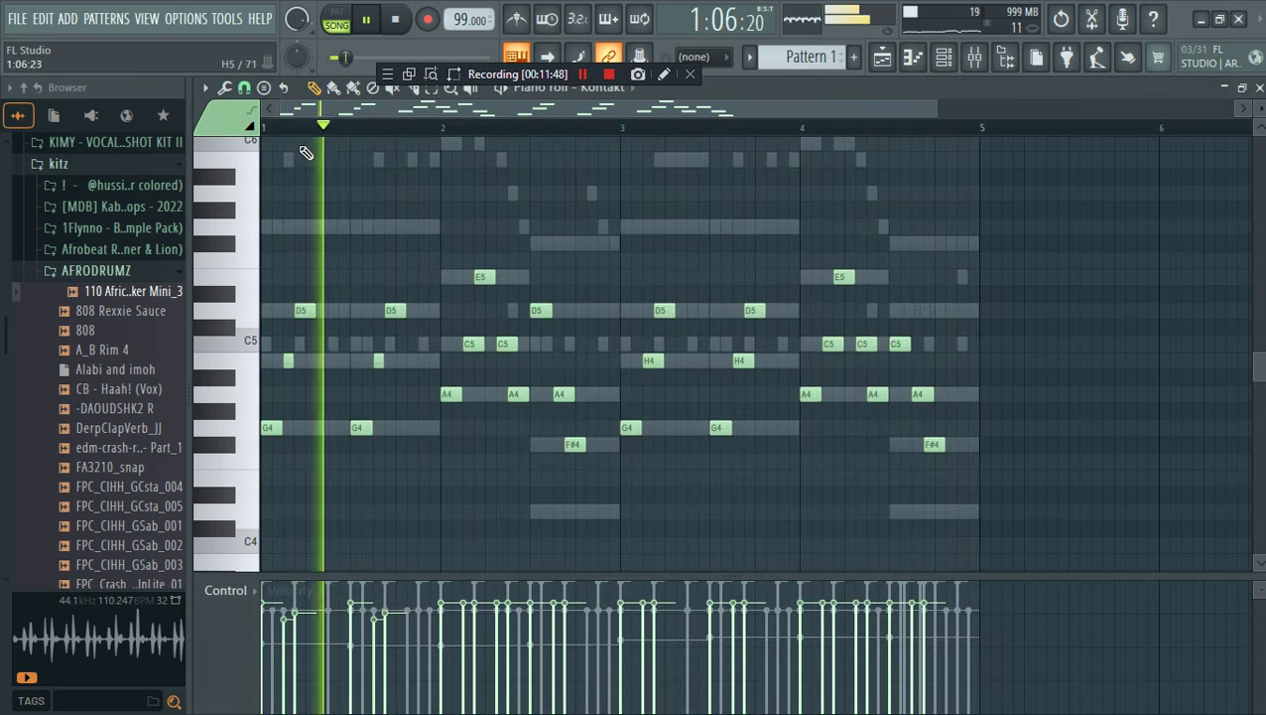
right_click(548, 193)
left_click(667, 228)
right_click(671, 228)
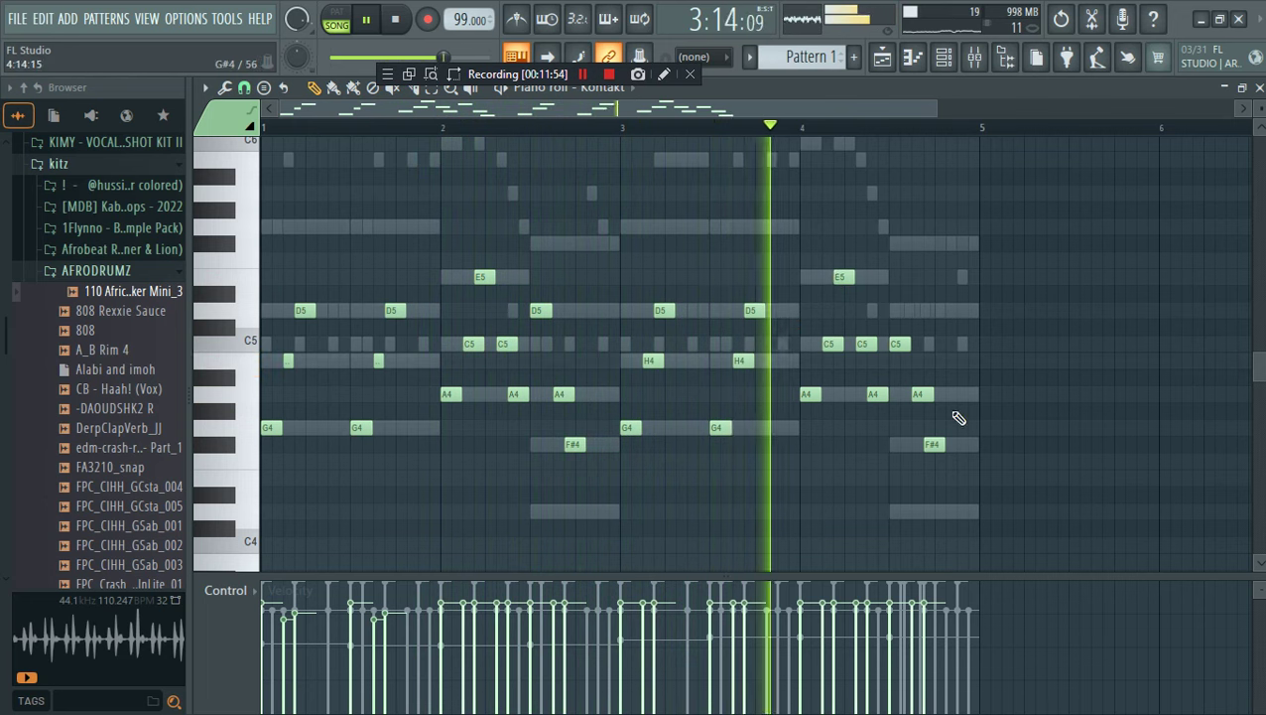
key("space")
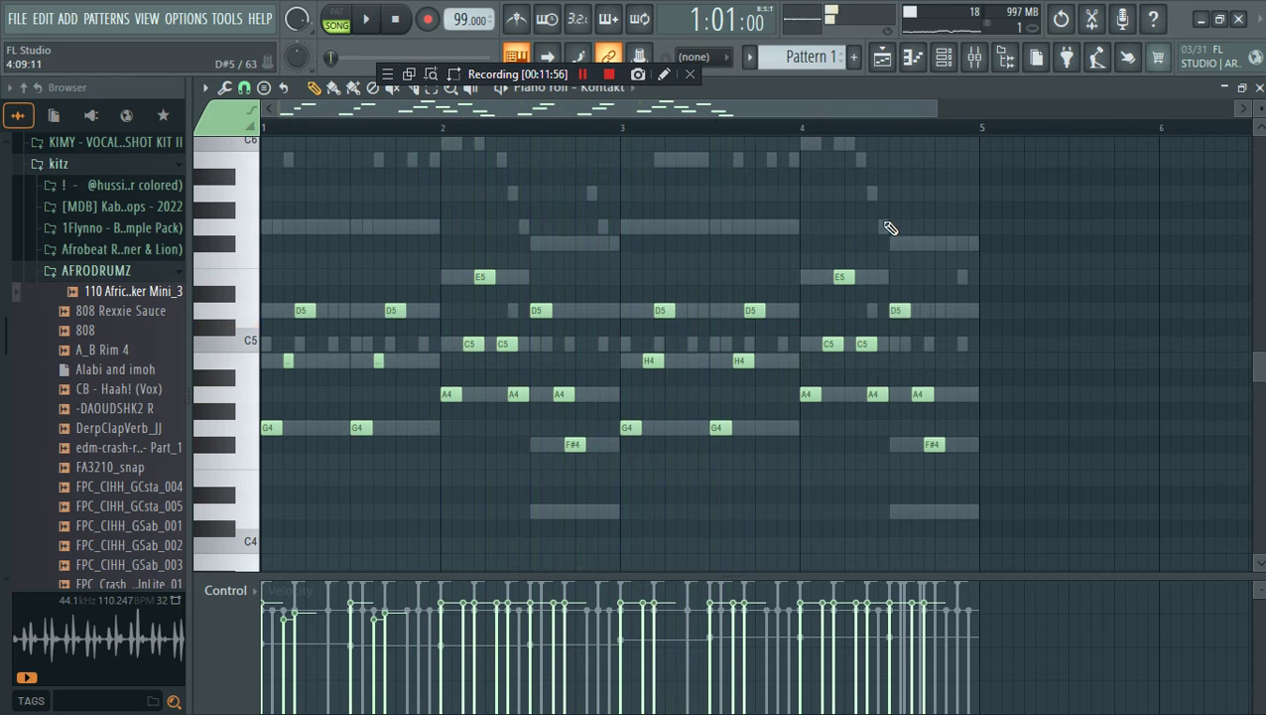
Unmute the Jazz channel and play the song with all the layers
key("space")
left_click(882, 129)
left_click(944, 58)
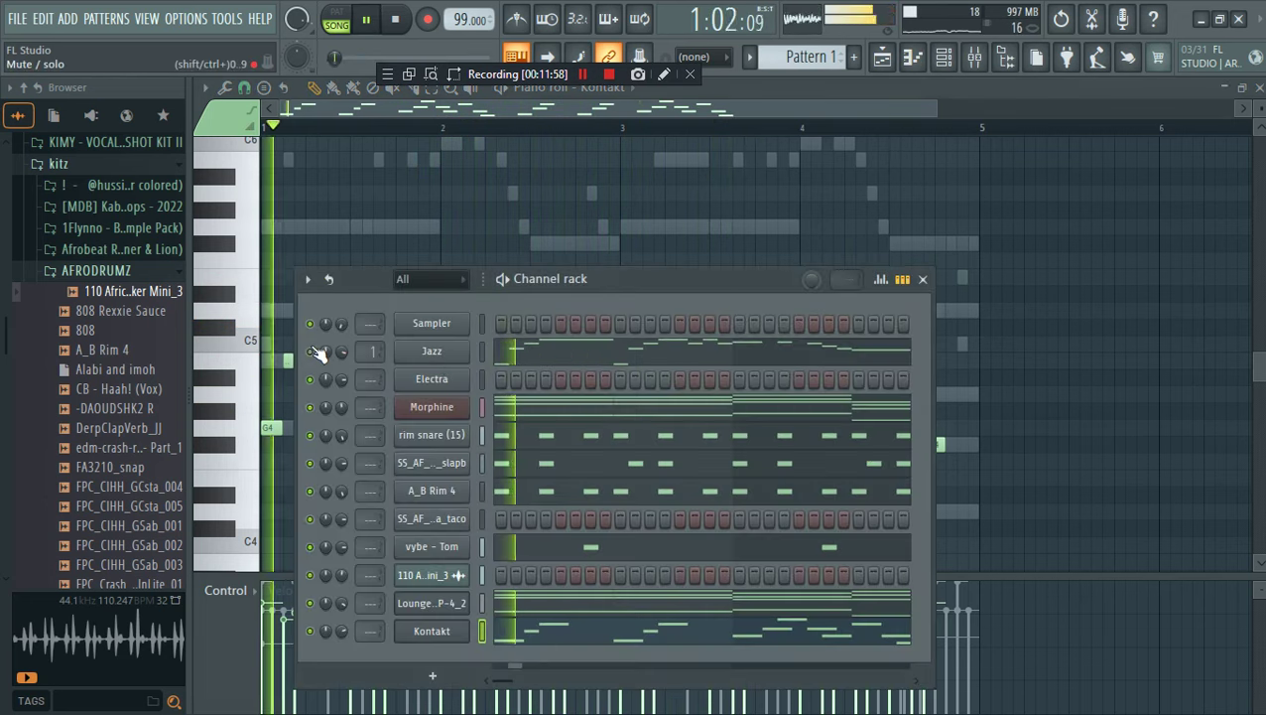
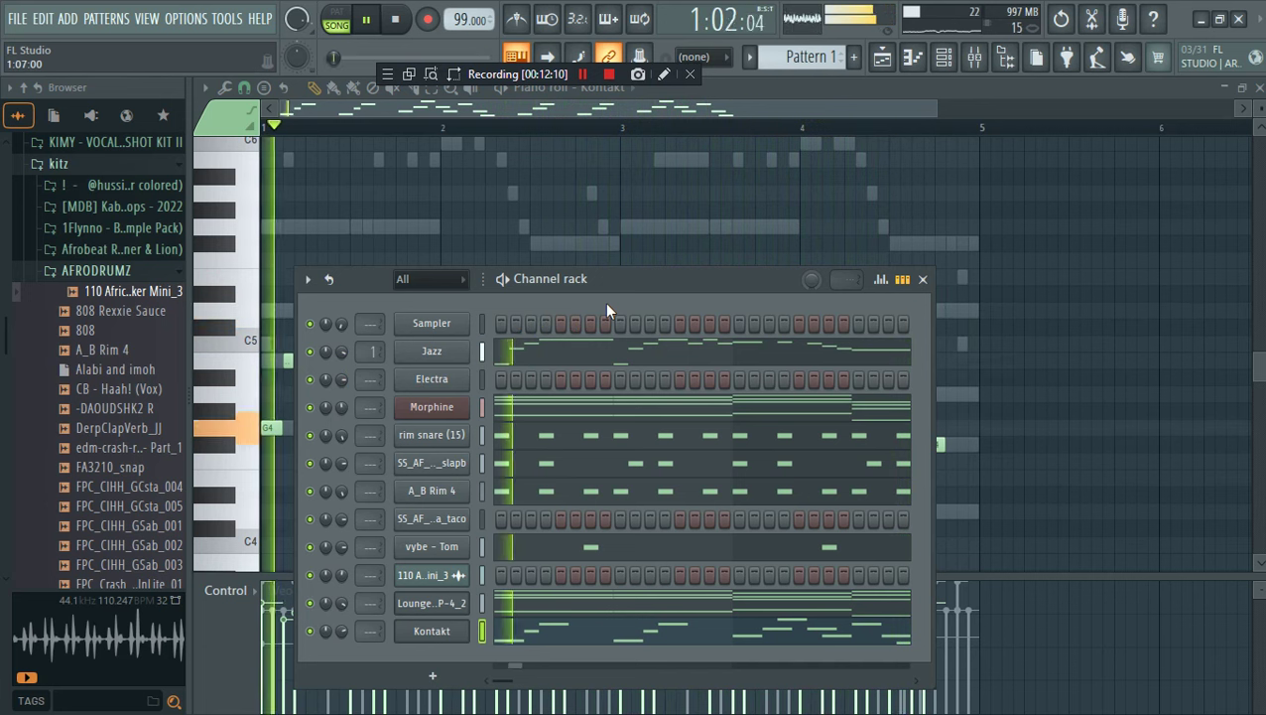
Add the AFRODRUMZ 808 sample as a new channel and set its volume envelope to maximum hold with no decay
key("space")
left_click(100, 334)
left_click_drag(436, 655, 438, 655)
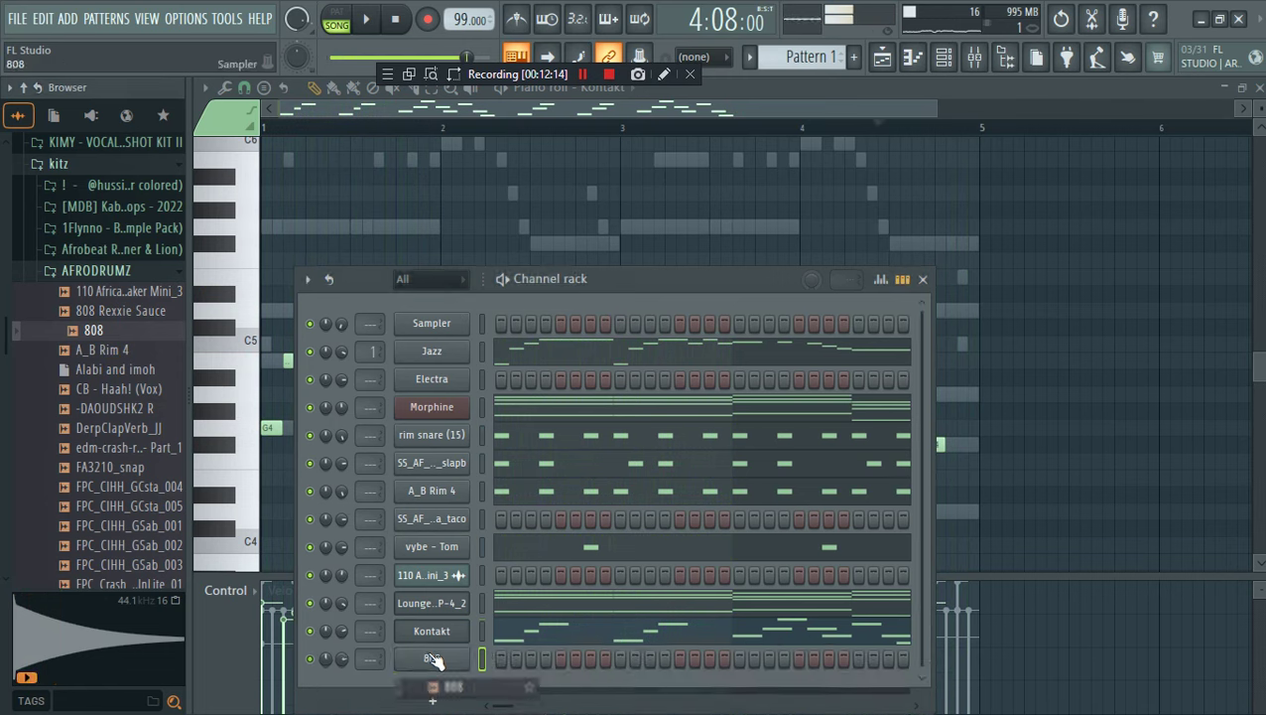
left_click(389, 336)
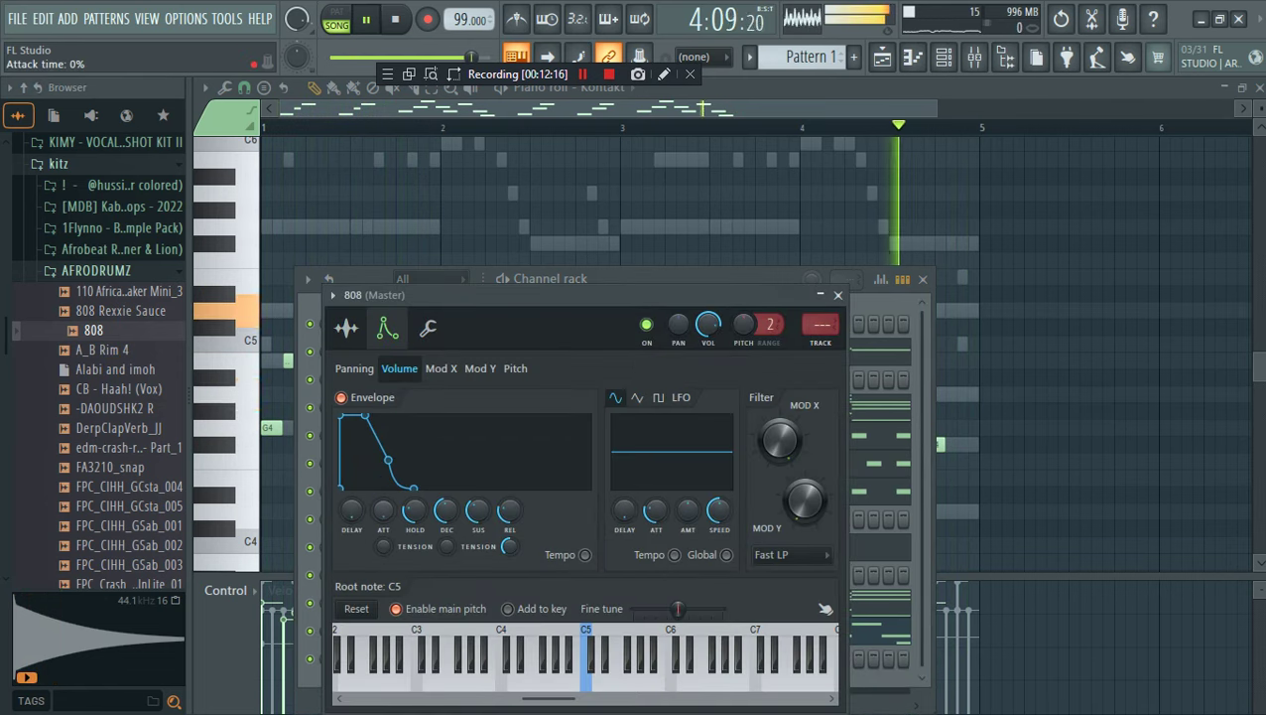
left_click_drag(410, 516, 486, 432)
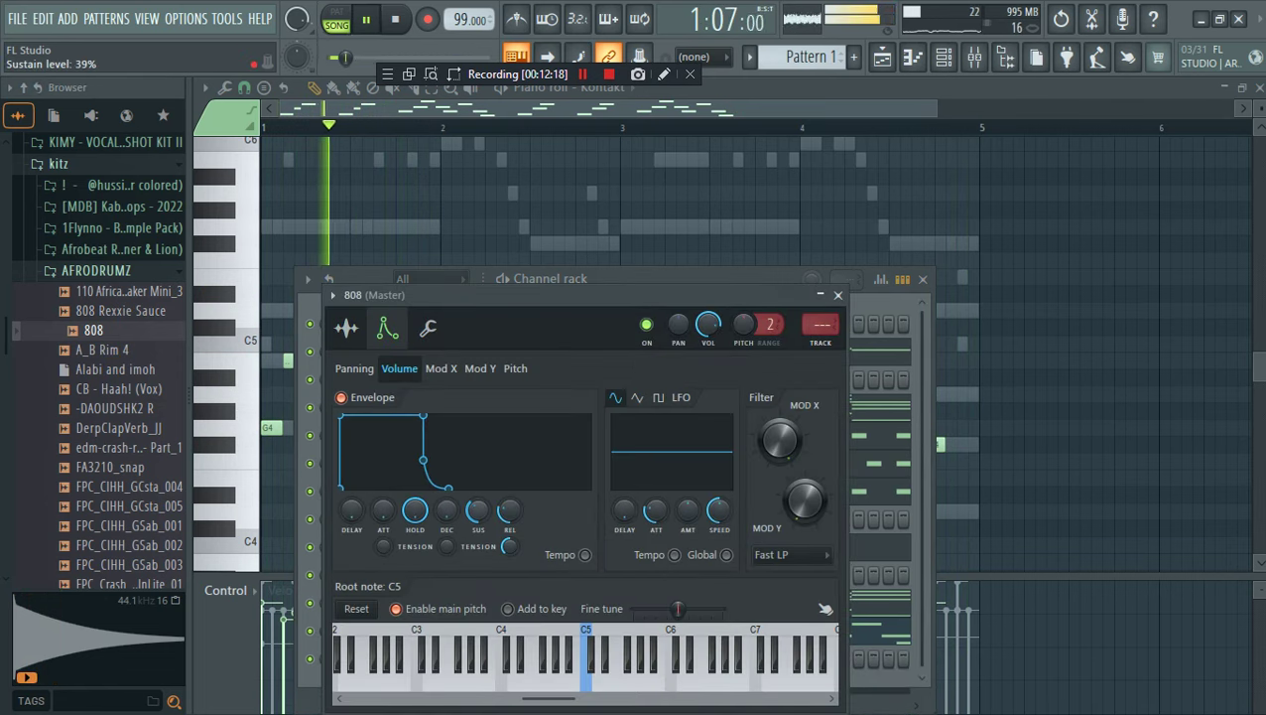
left_click(901, 297)
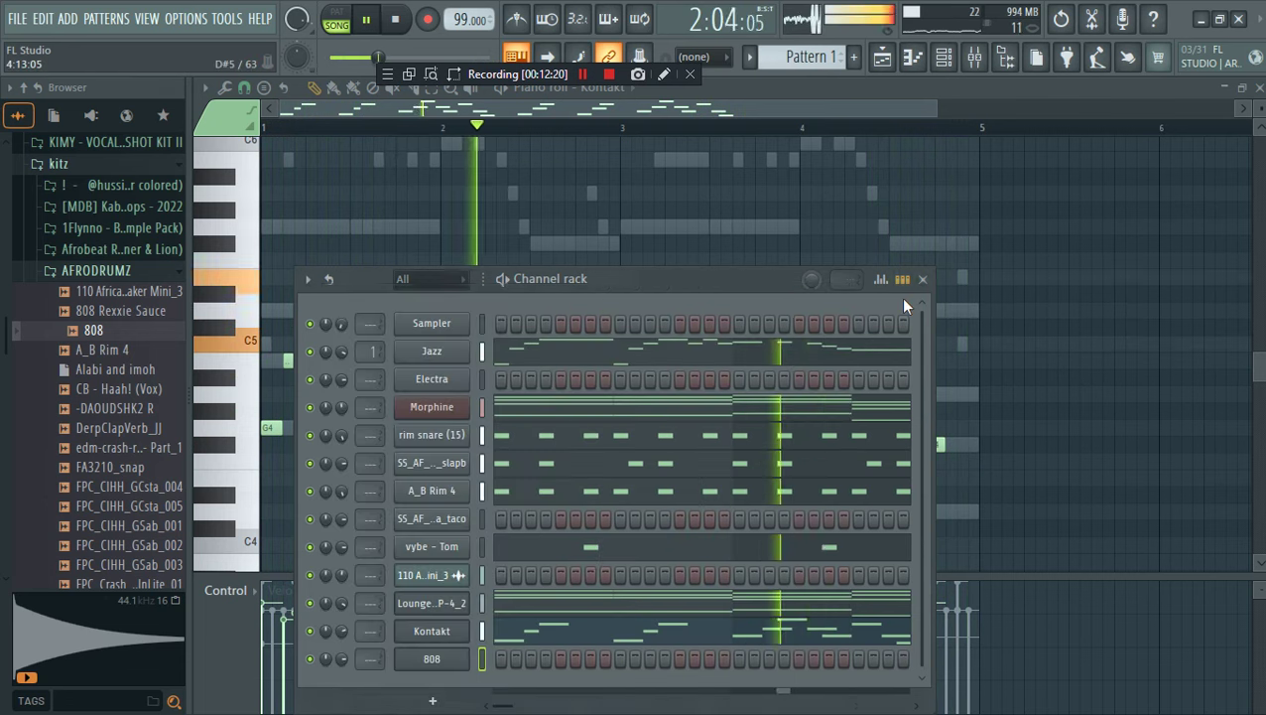
Lower the project tempo to 97 BPM and restretch all channels to match
scroll(464, 30, "down", 1)
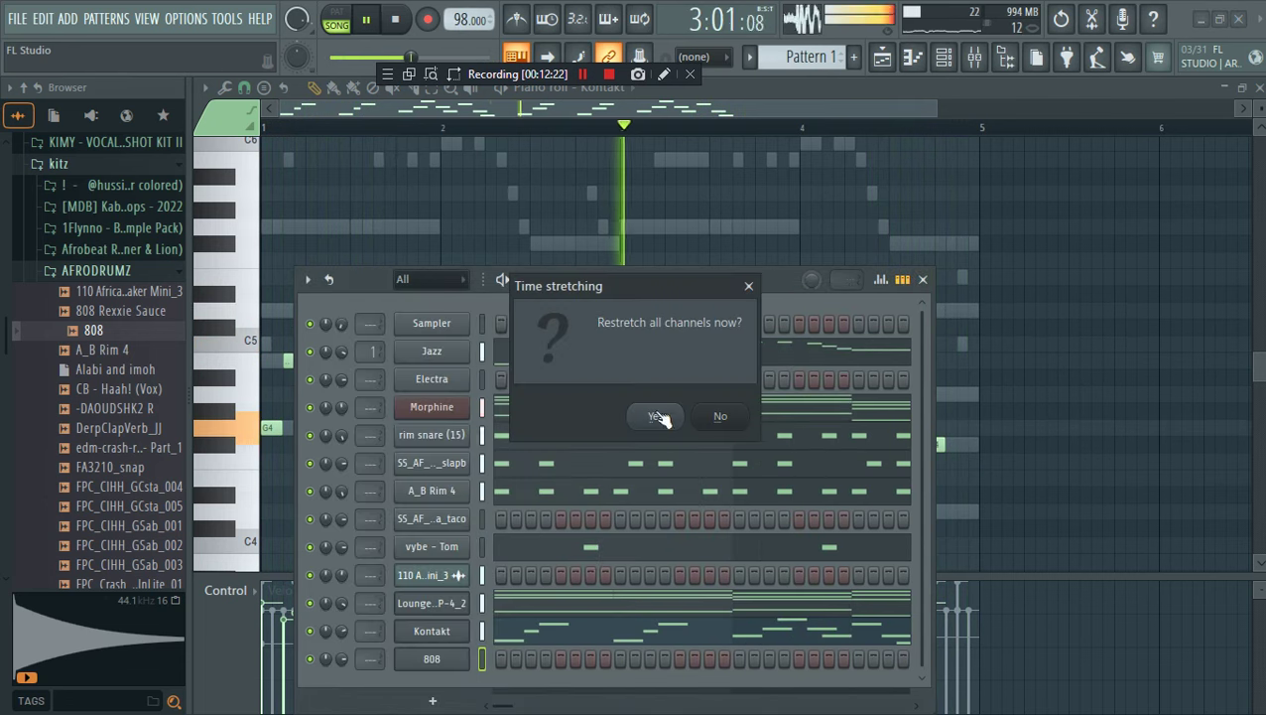
left_click(657, 417)
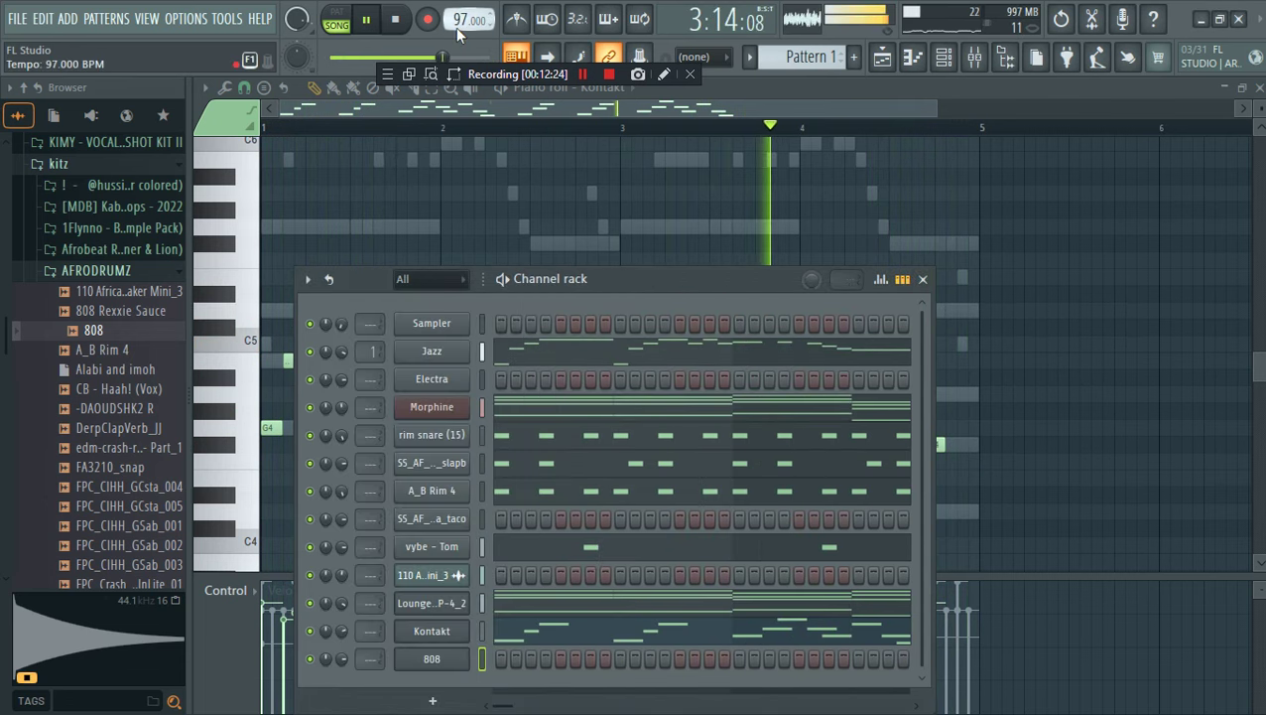
left_click(656, 418)
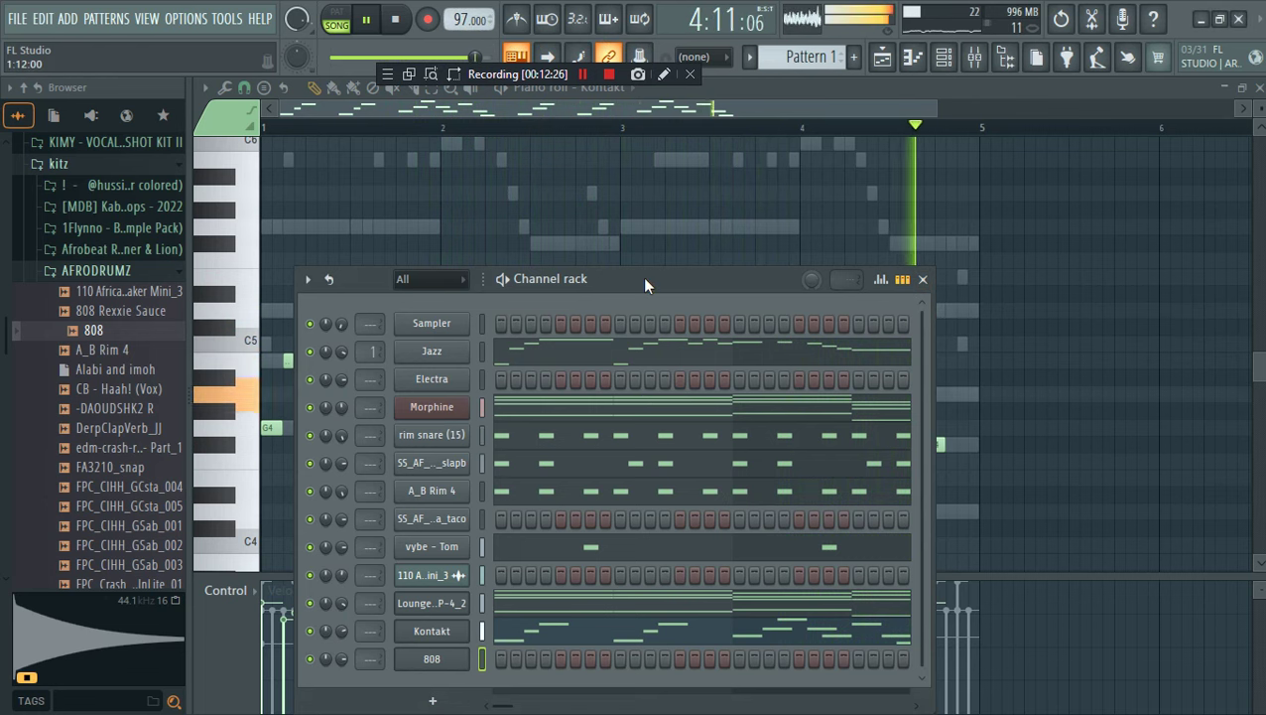
Open the 808 channel's note editor and place a B5 note about seven steps long at the start of bar 1
right_click(440, 663)
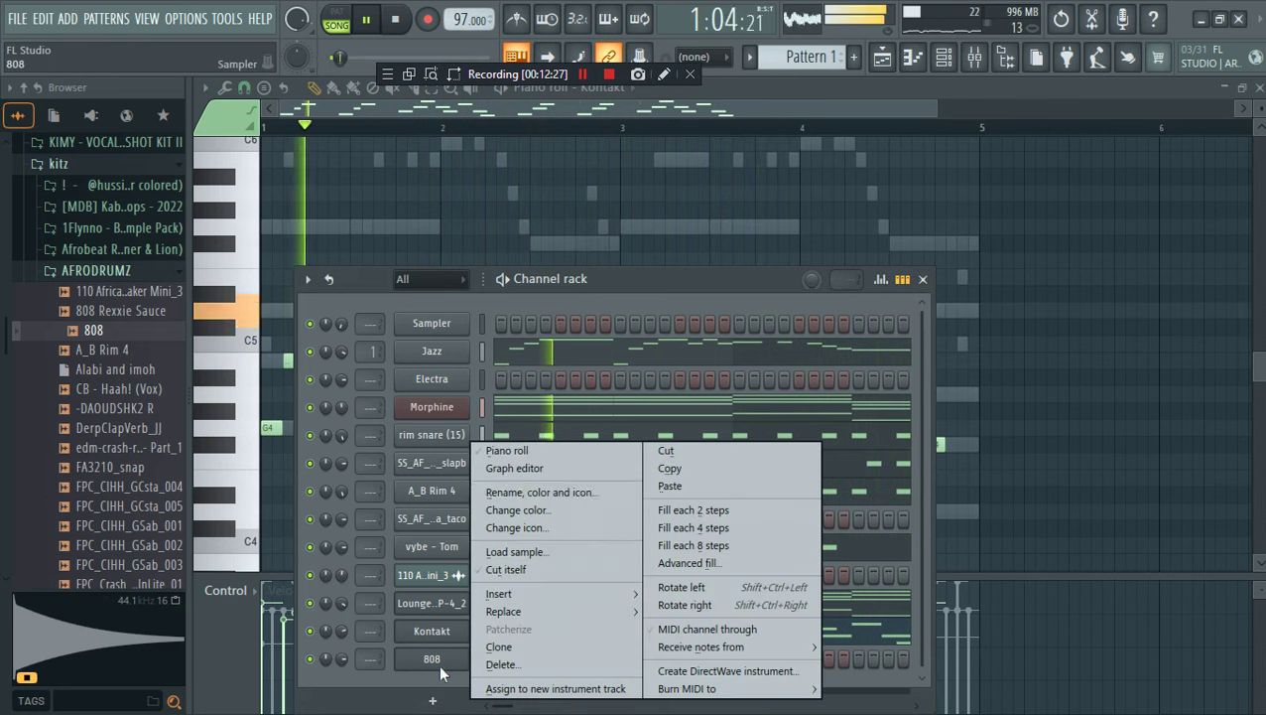
left_click(527, 451)
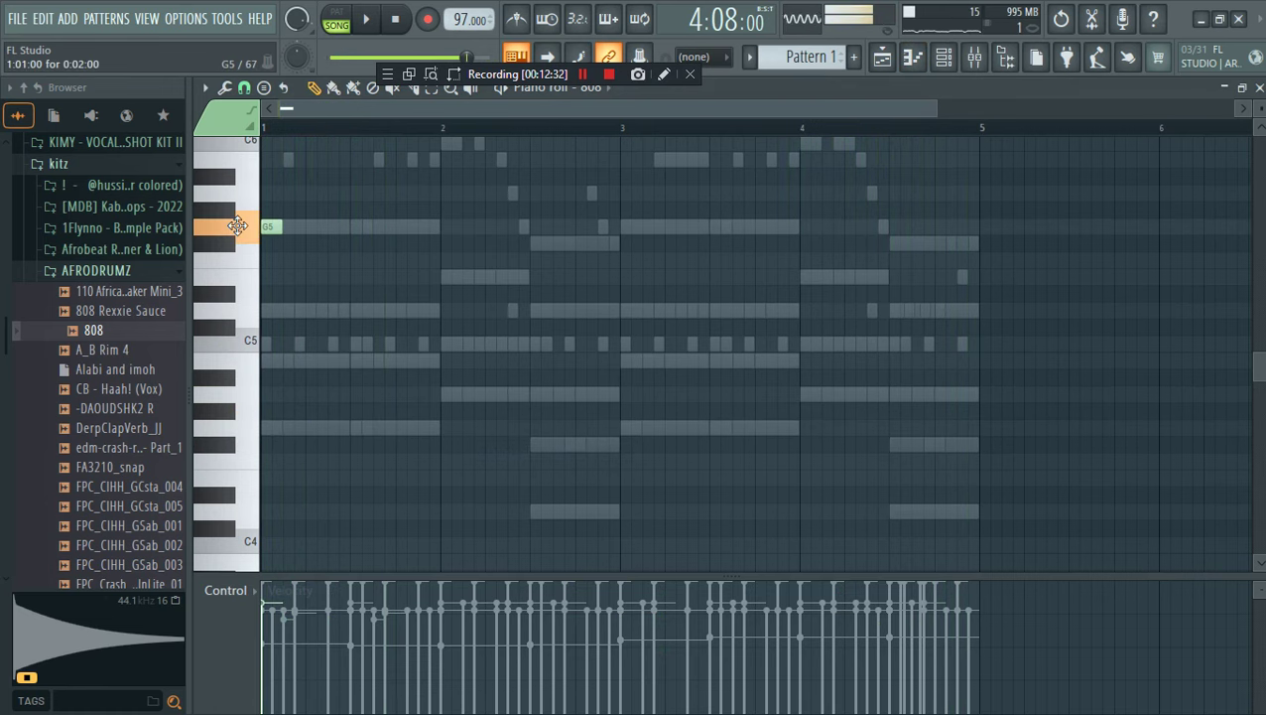
scroll(232, 204, "up", 1)
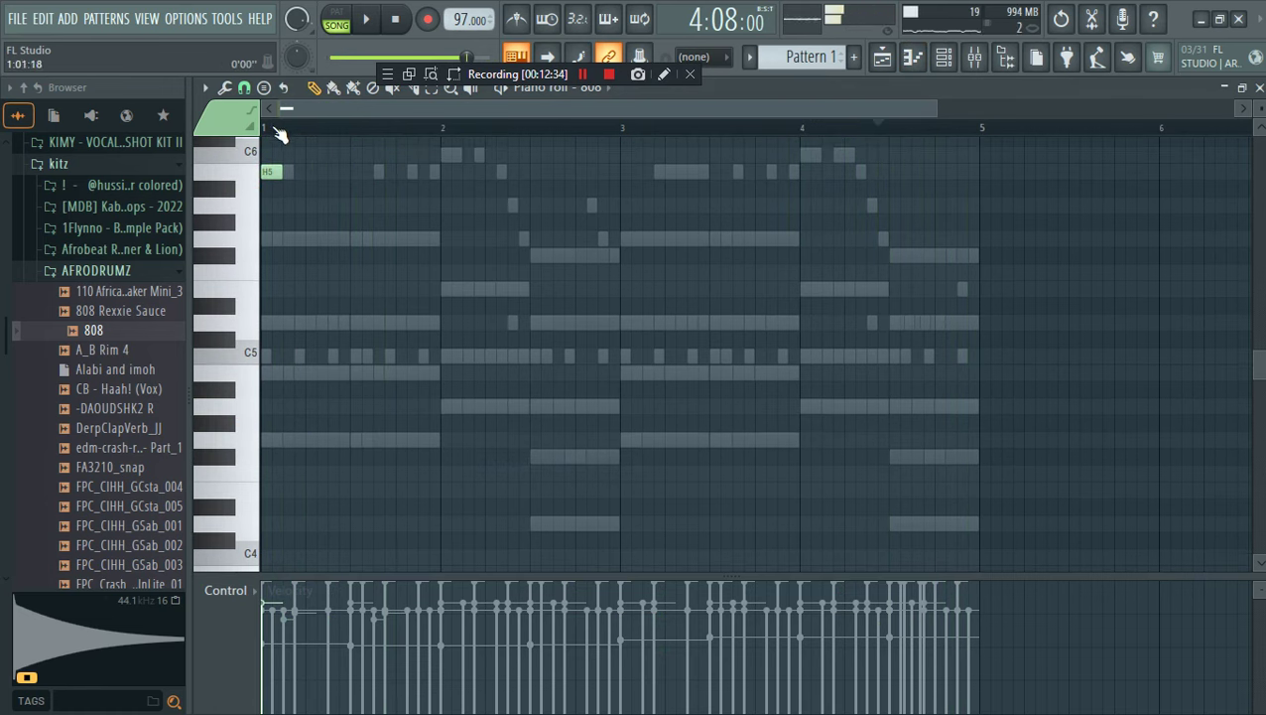
key("space")
scroll(332, 233, "up", 5)
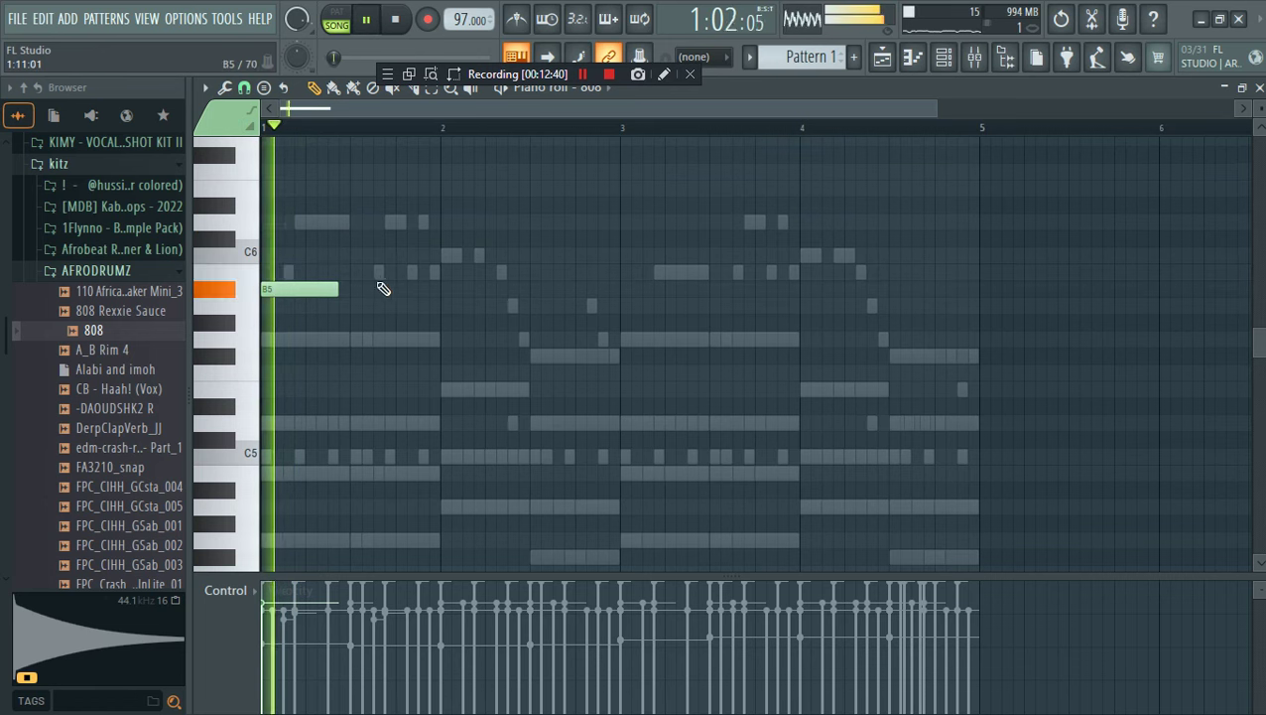
Transpose the 808 notes down an octave and fit a D5 note to the last two steps of bar 1
scroll(407, 298, "up", 7)
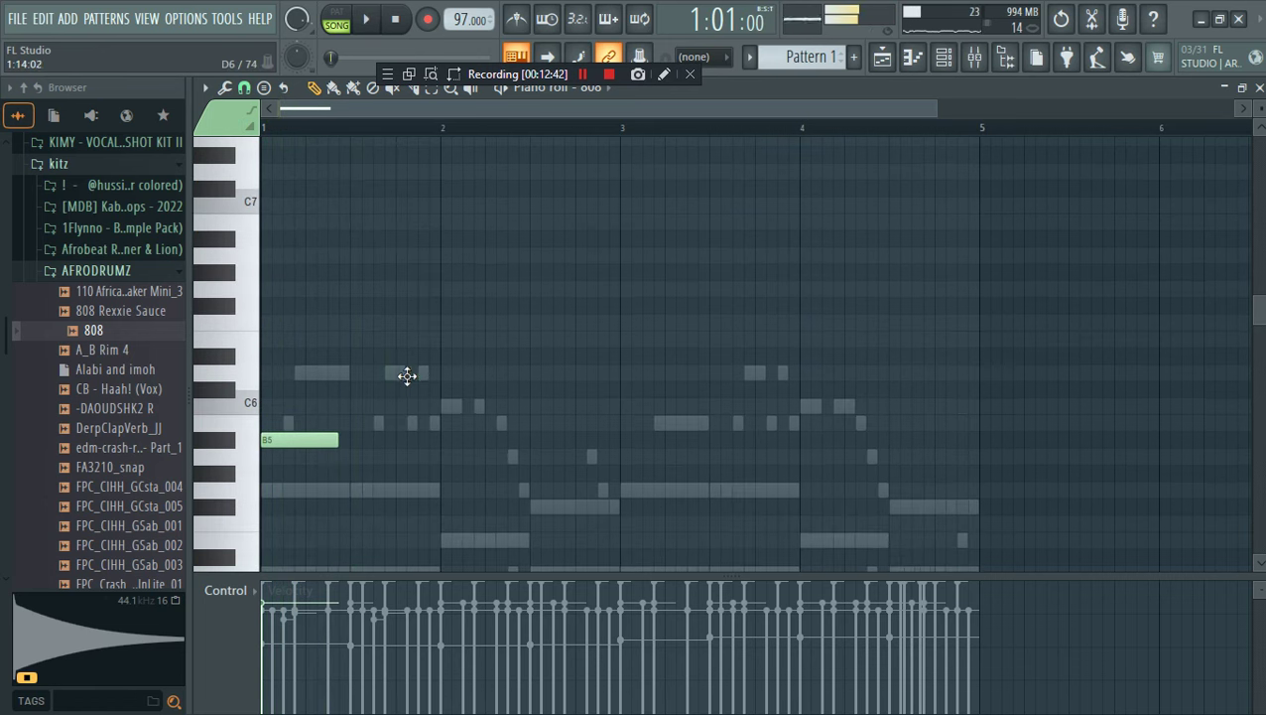
left_click_drag(469, 373, 440, 377)
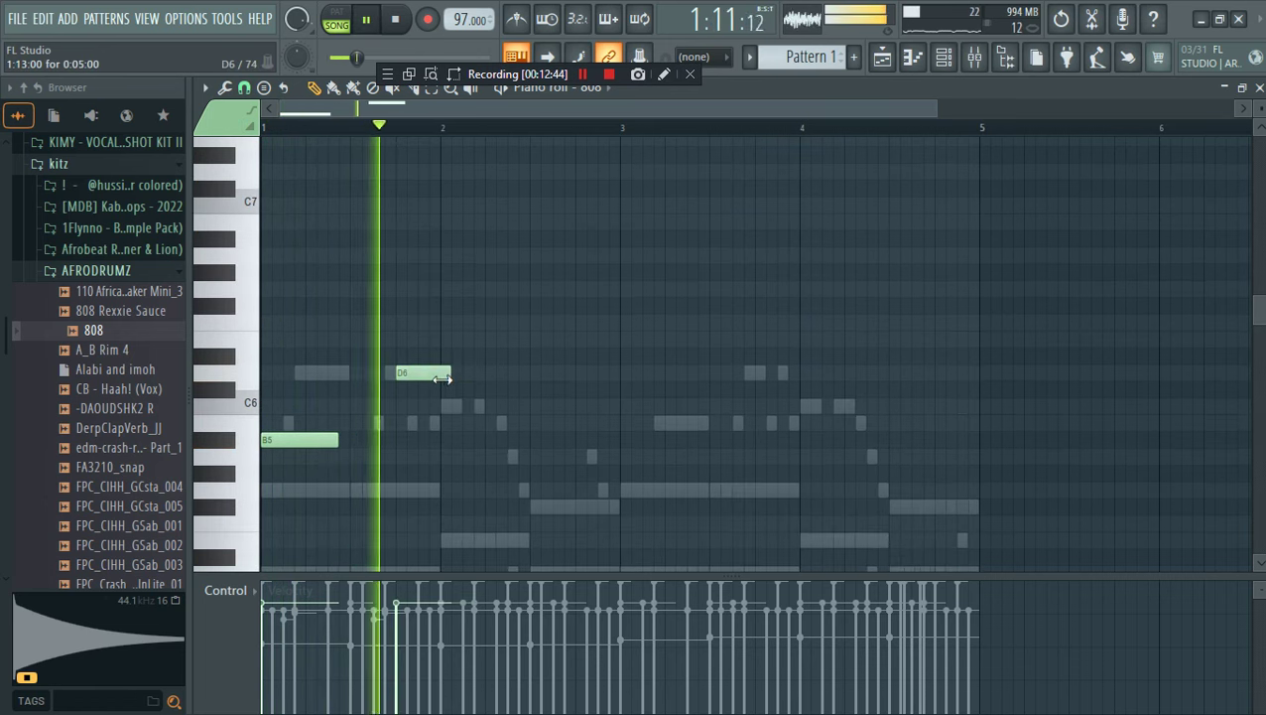
key("ctrl+Down")
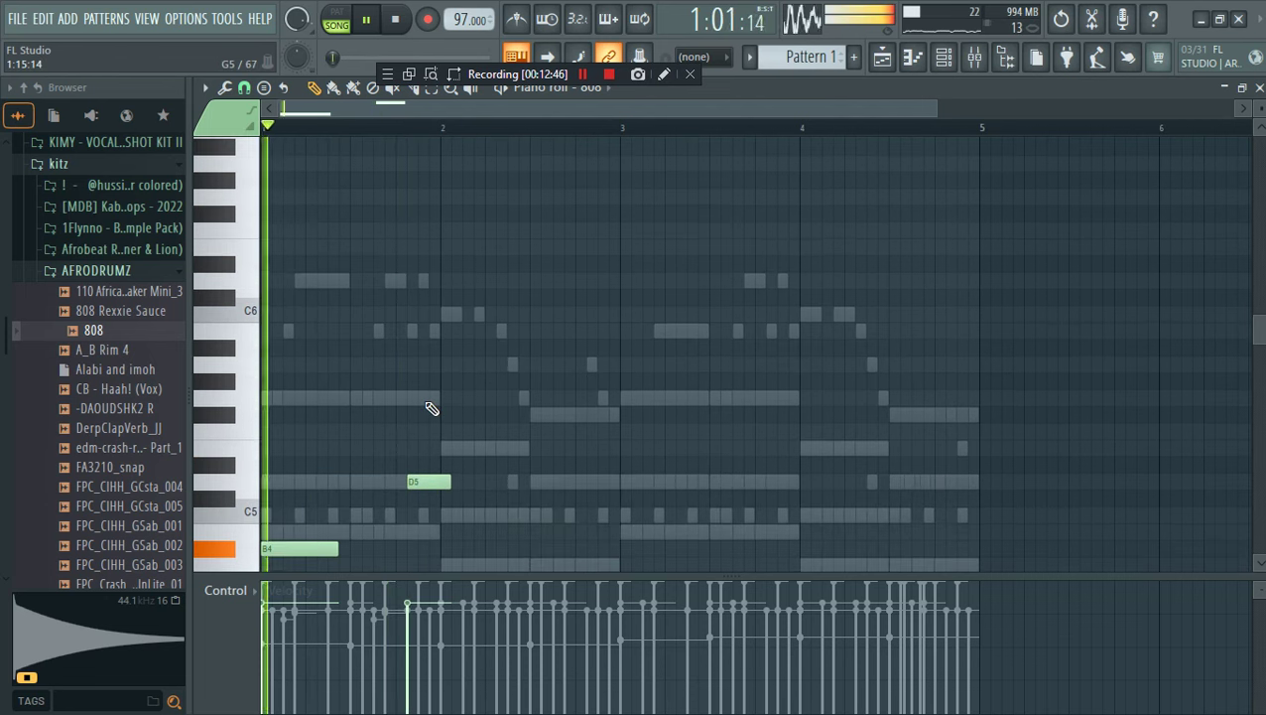
scroll(451, 328, "down", 3)
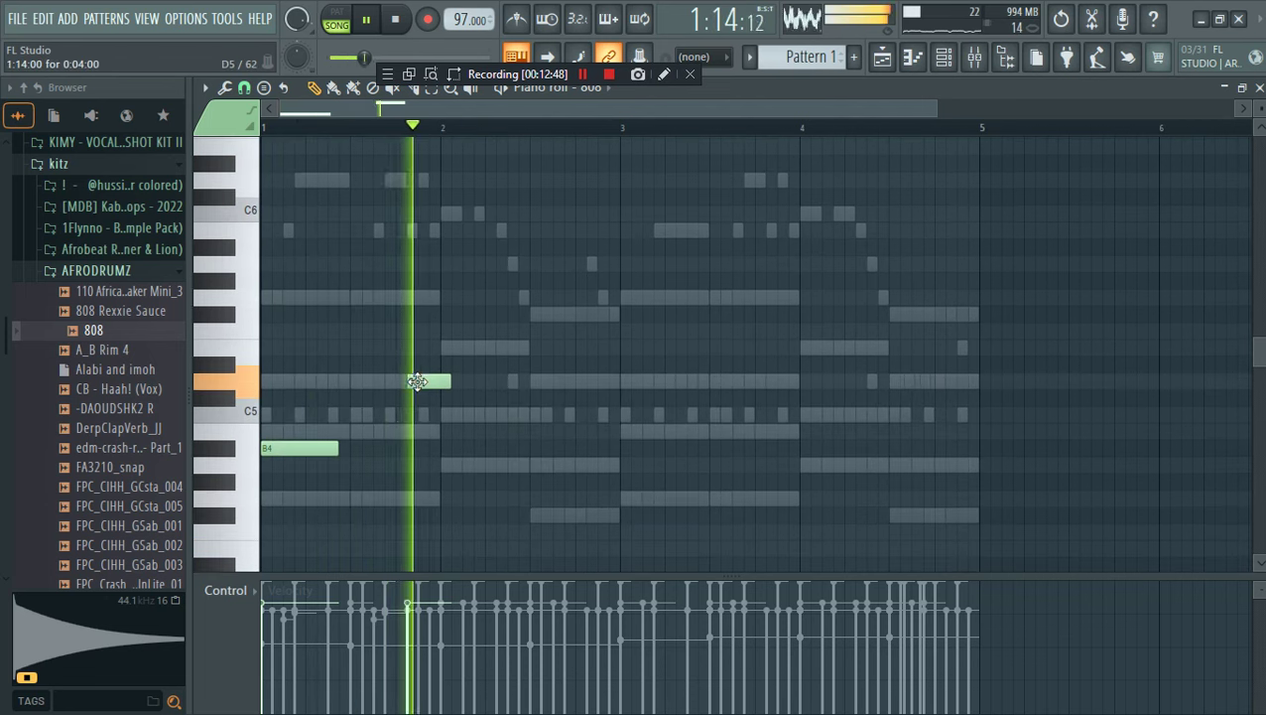
key("space")
left_click_drag(428, 382, 439, 384)
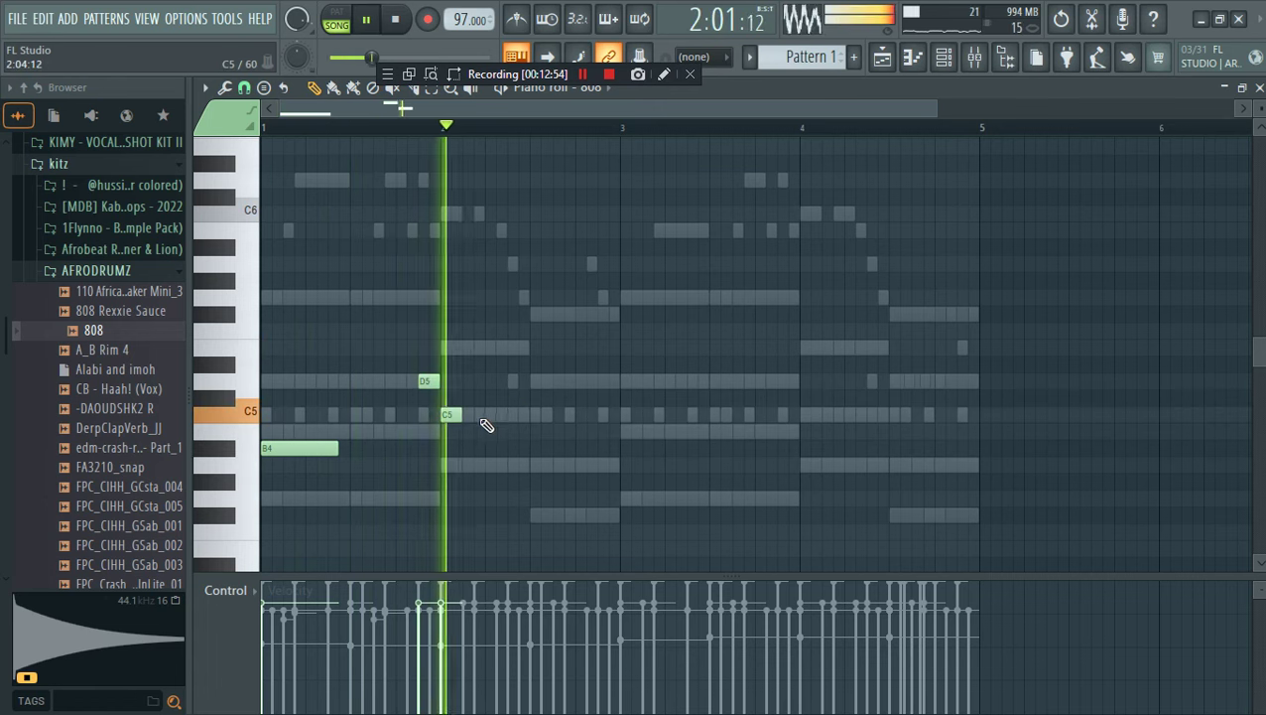
Add six-step C5 and F4 notes at bar 2's start and middle, shift the 808 line up an octave and place F#6 near the bar's end
left_click_drag(461, 416, 506, 433)
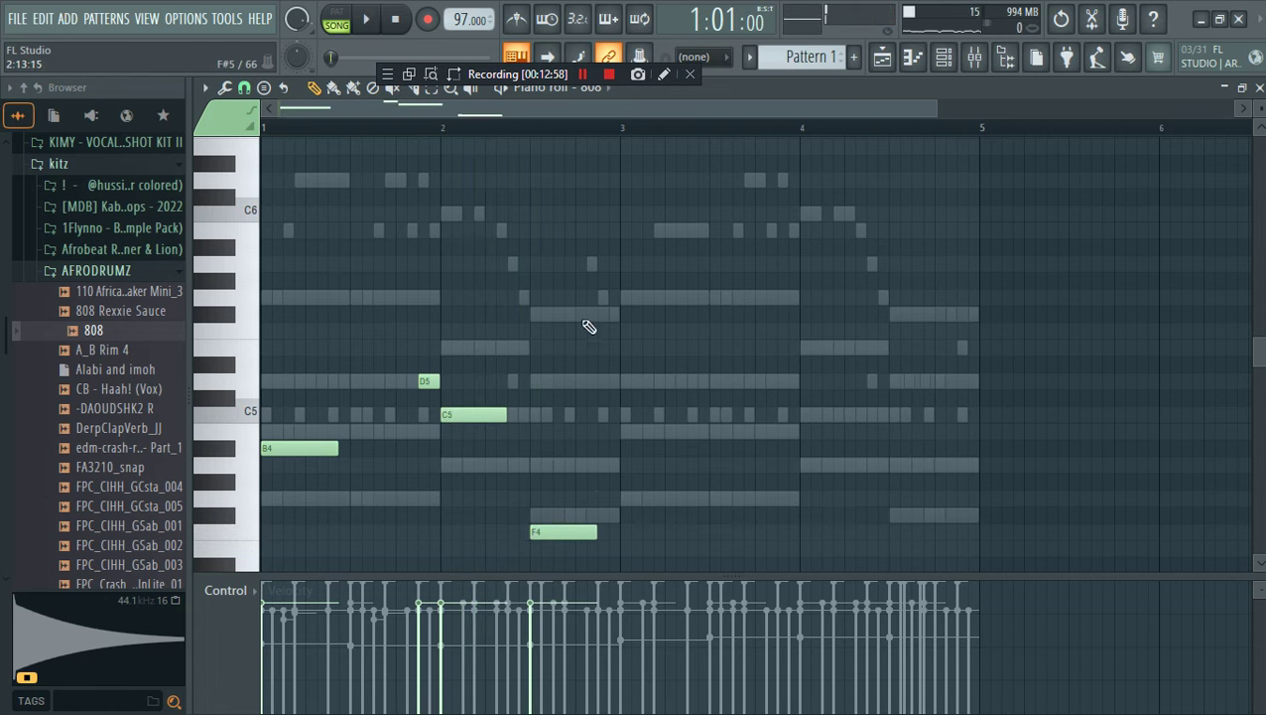
key("ctrl+Up")
key("space")
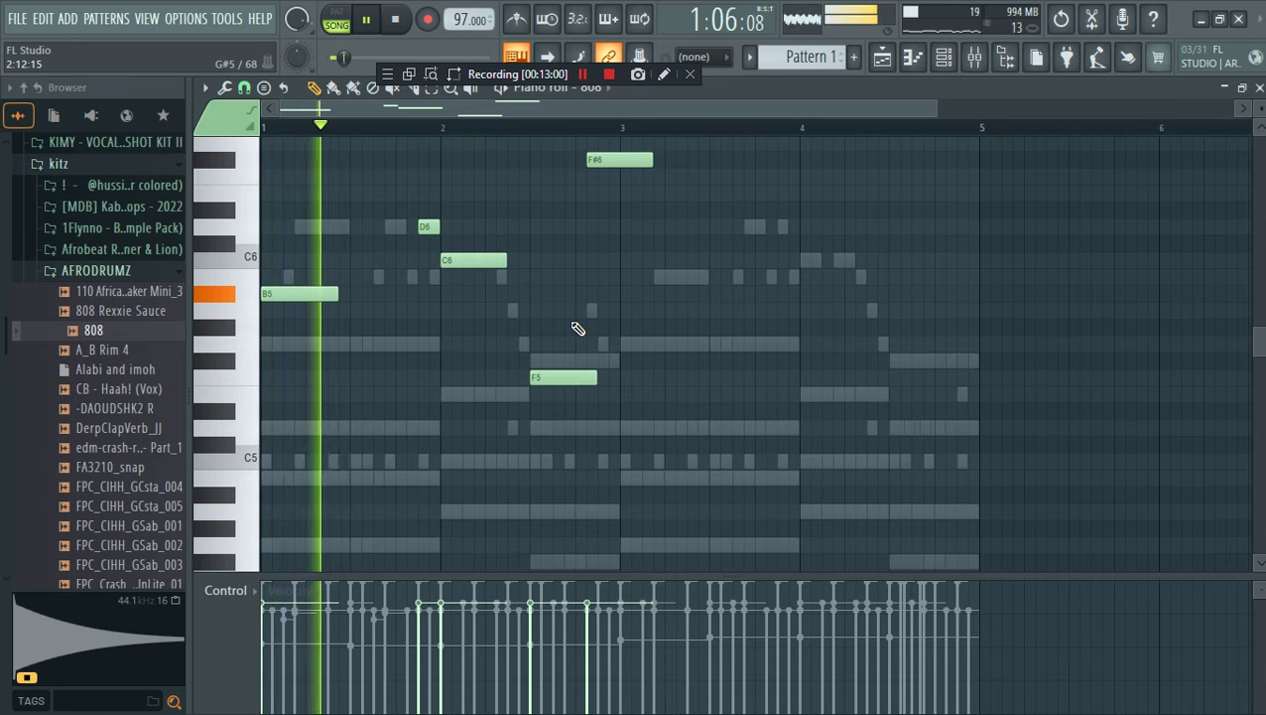
Try a six-step E6 note in bar 3 following the F#6 note, and delete it
scroll(576, 328, "up", 3)
left_click(662, 294)
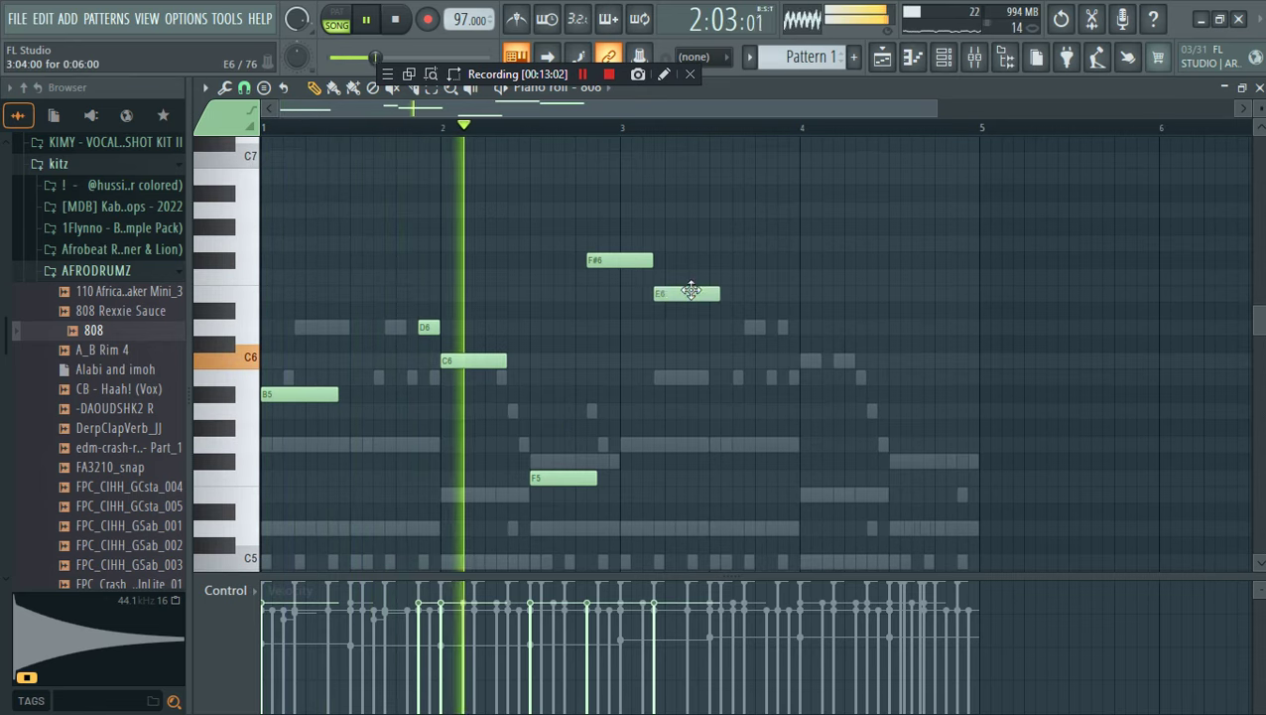
right_click(692, 292)
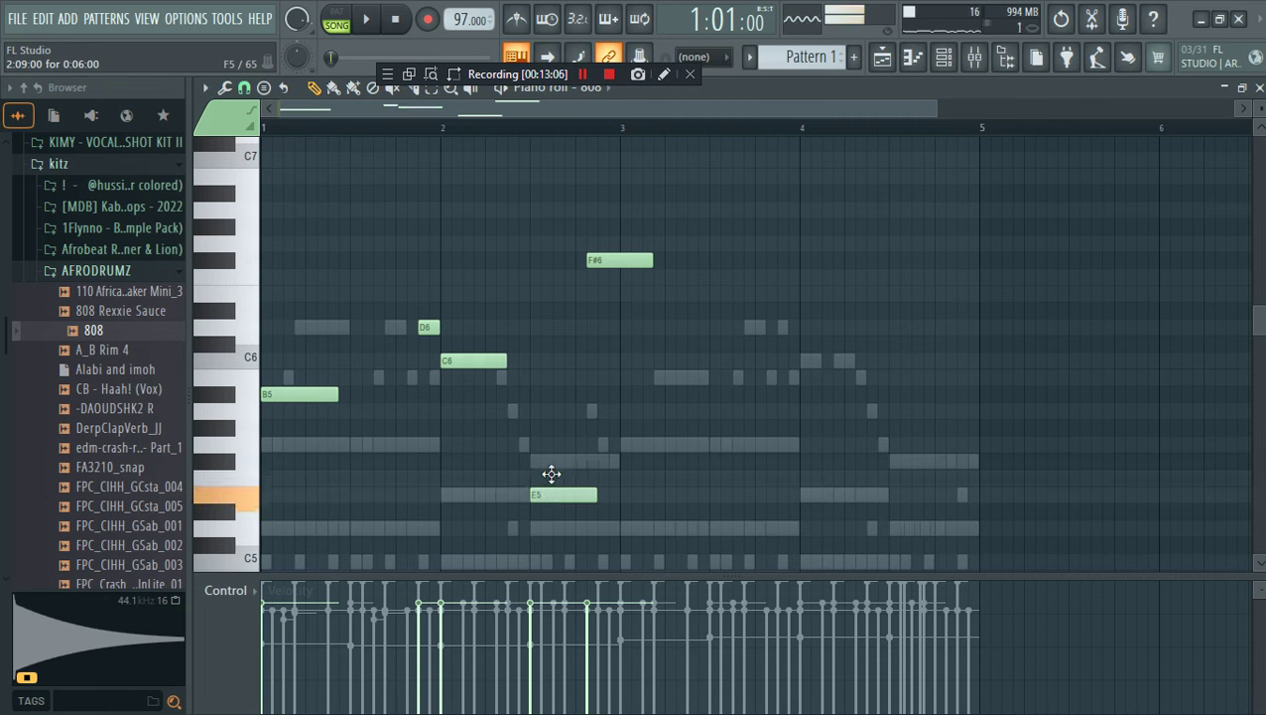
Move the F#6 note one step earlier to F6 and shorten it to one step, and trim bar 2's F5 to four steps
key("space")
left_click(527, 129)
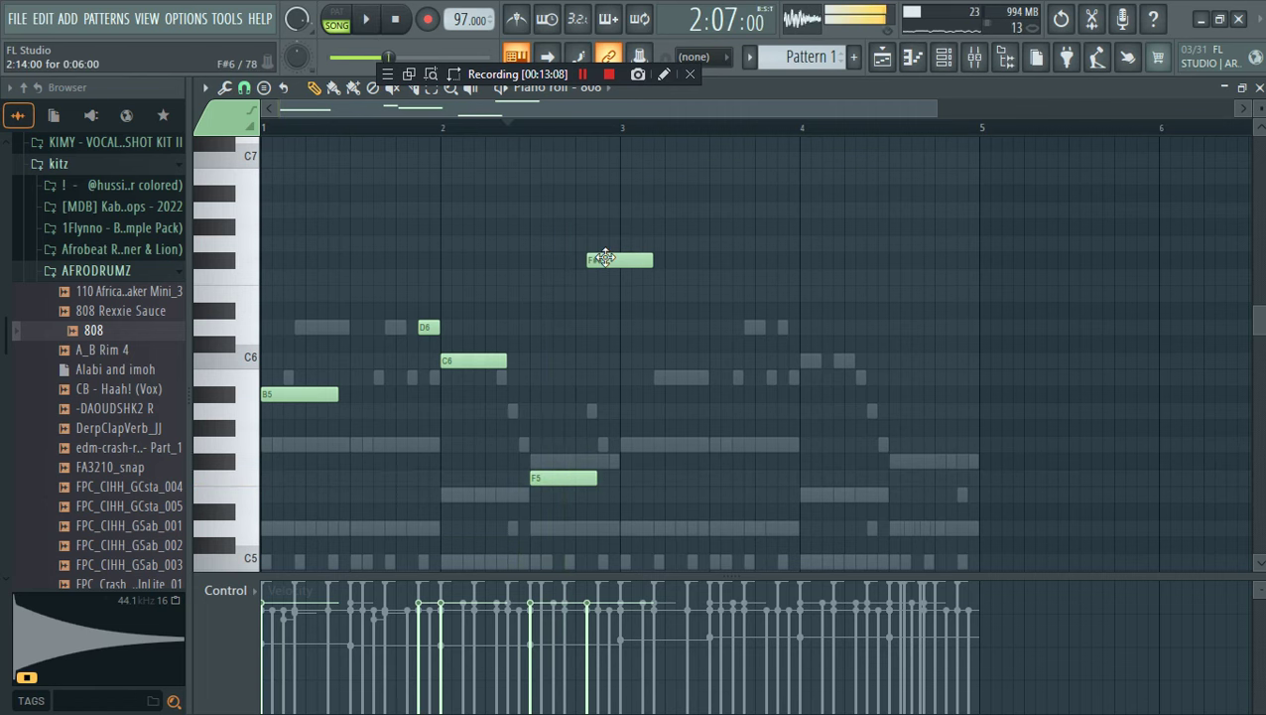
left_click_drag(600, 284, 589, 284)
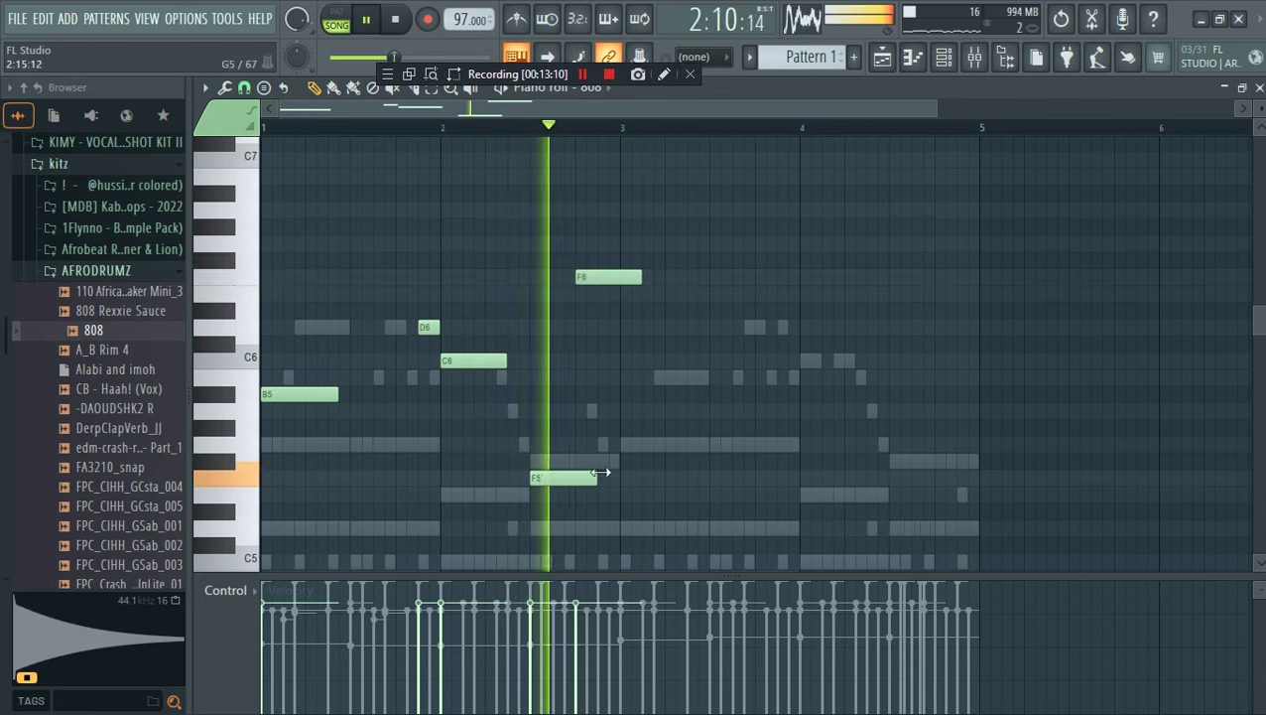
left_click_drag(595, 481, 575, 484)
left_click_drag(640, 277, 563, 289)
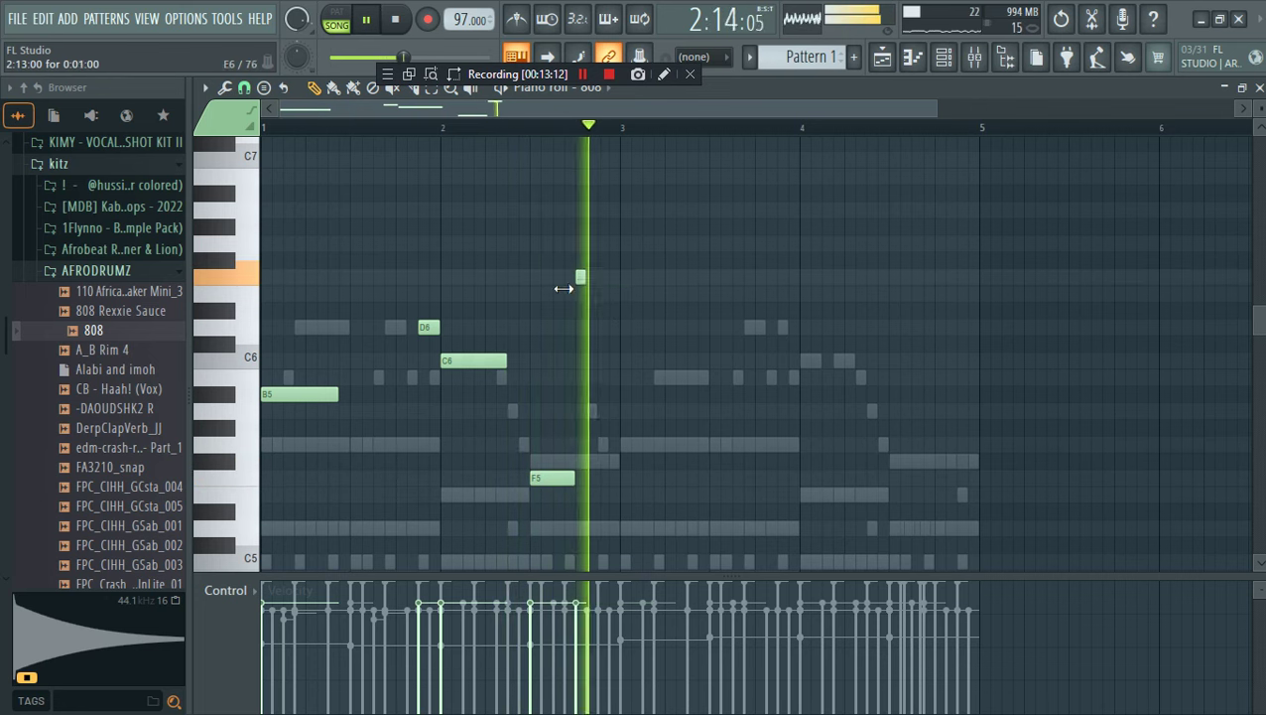
Set the snap to 1/3 beat and add two more short F6 notes to form an evenly spaced triplet closing bar 2
key("space")
left_click(603, 277)
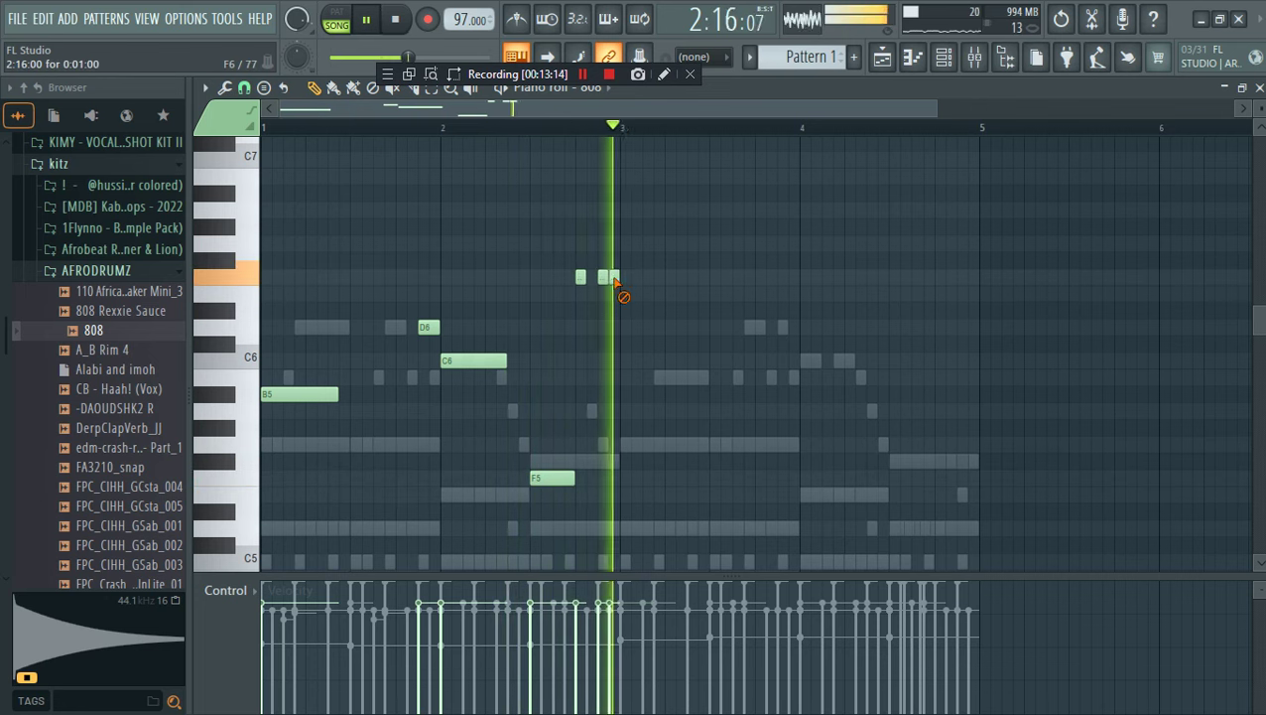
left_click(258, 93)
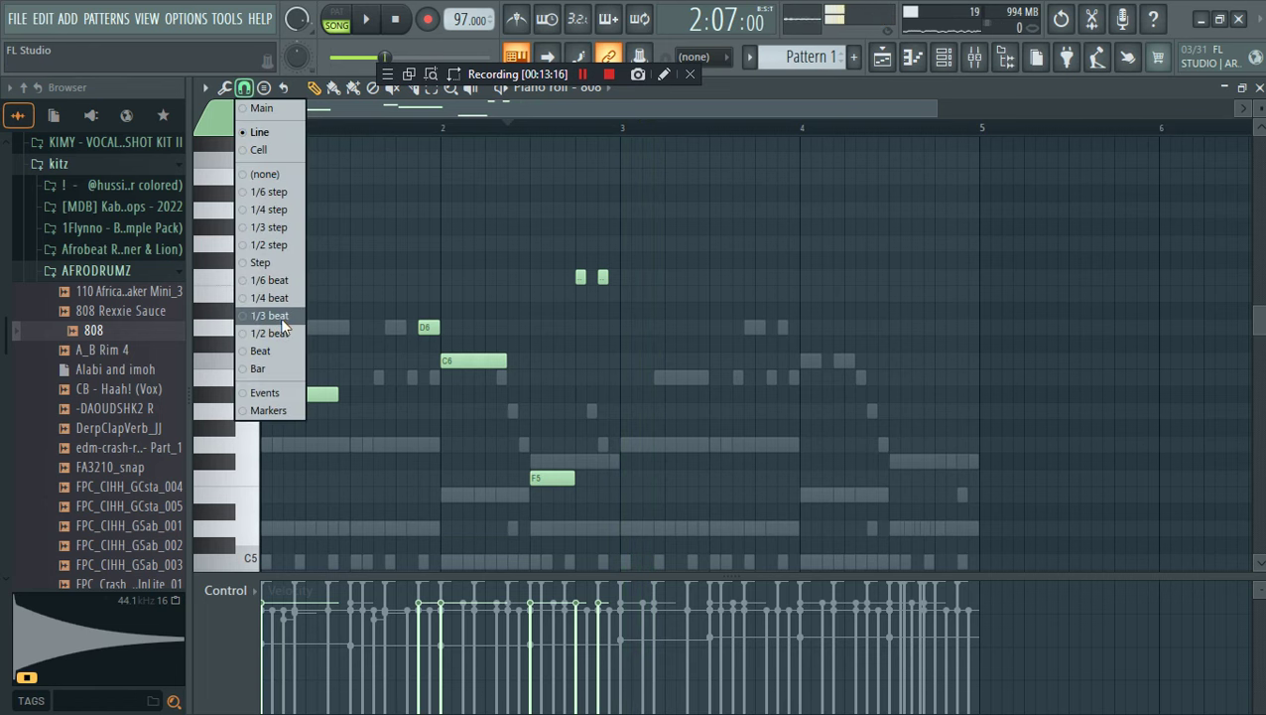
left_click(282, 318)
left_click(611, 277)
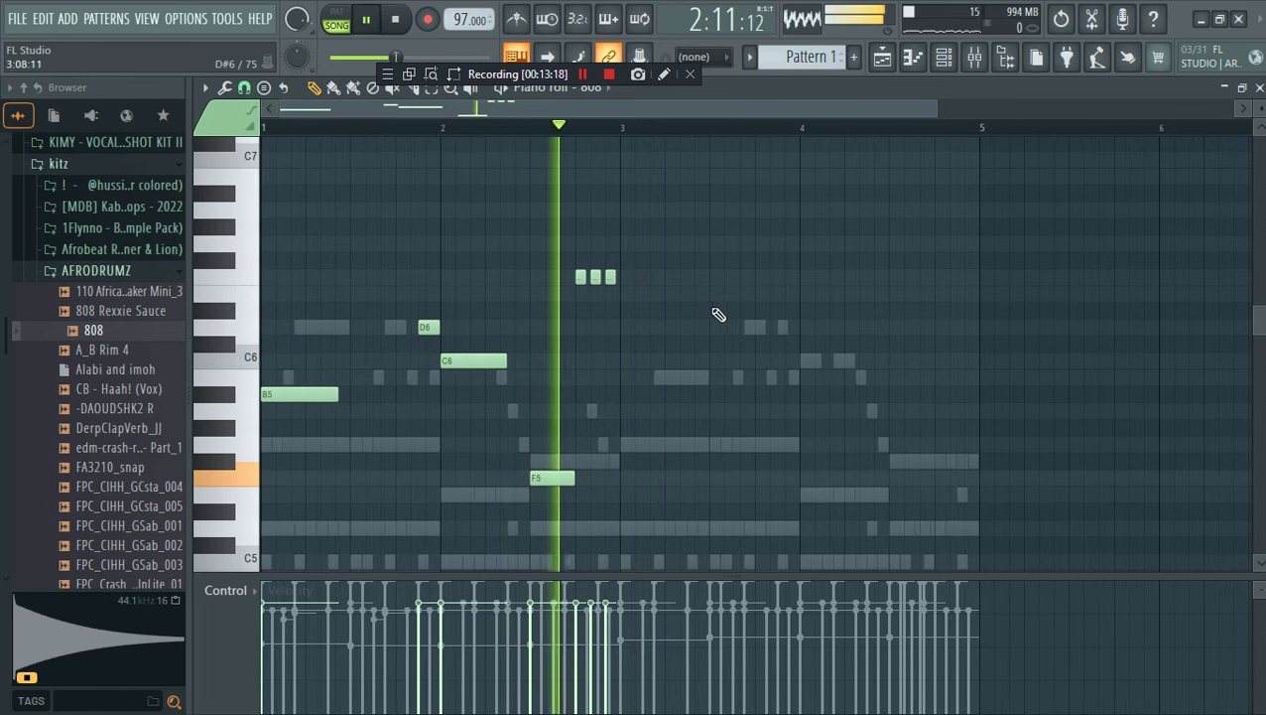
Duplicate the two-bar 808 line into bars 3 and 4
key("ctrl+a")
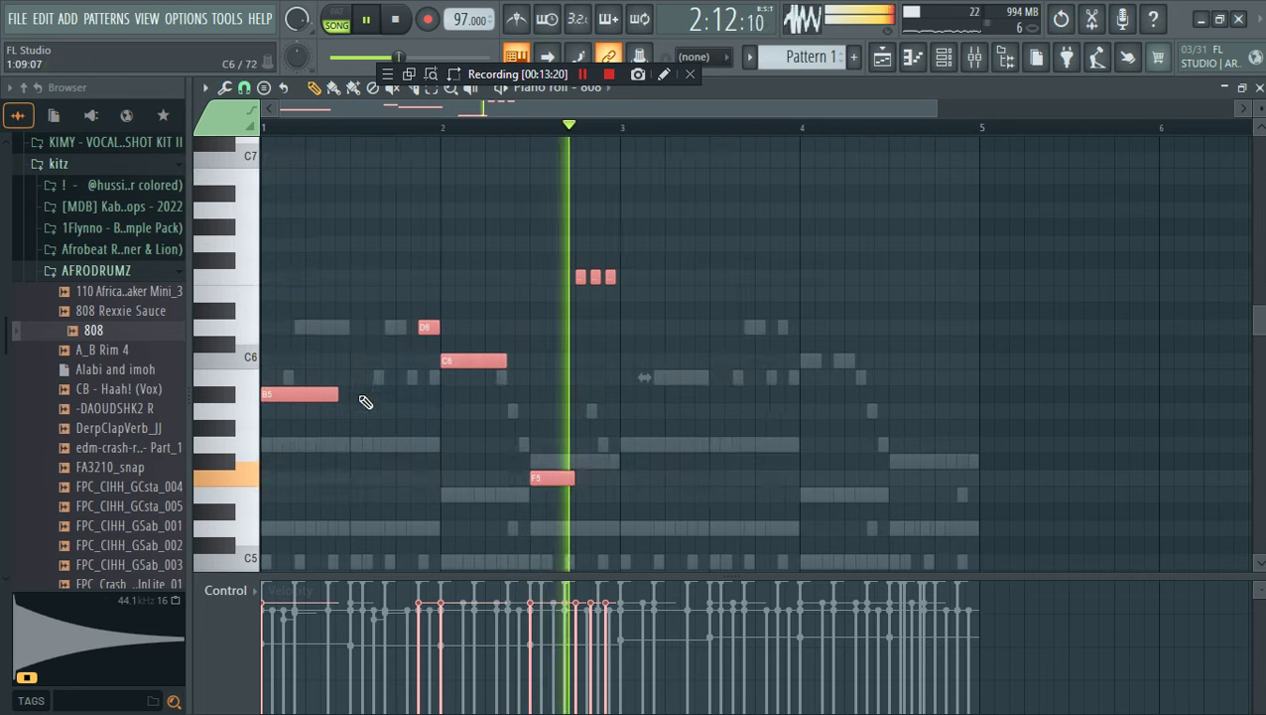
key("ctrl+b")
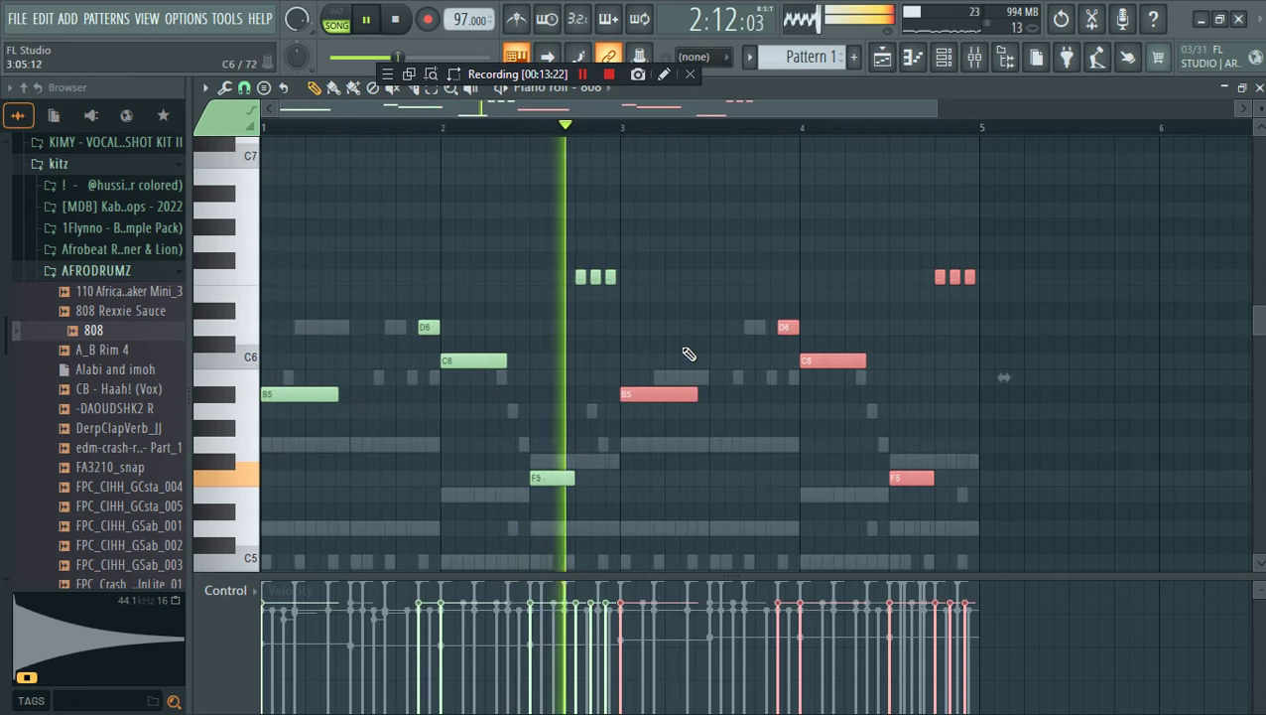
left_click(775, 226)
right_click(776, 227)
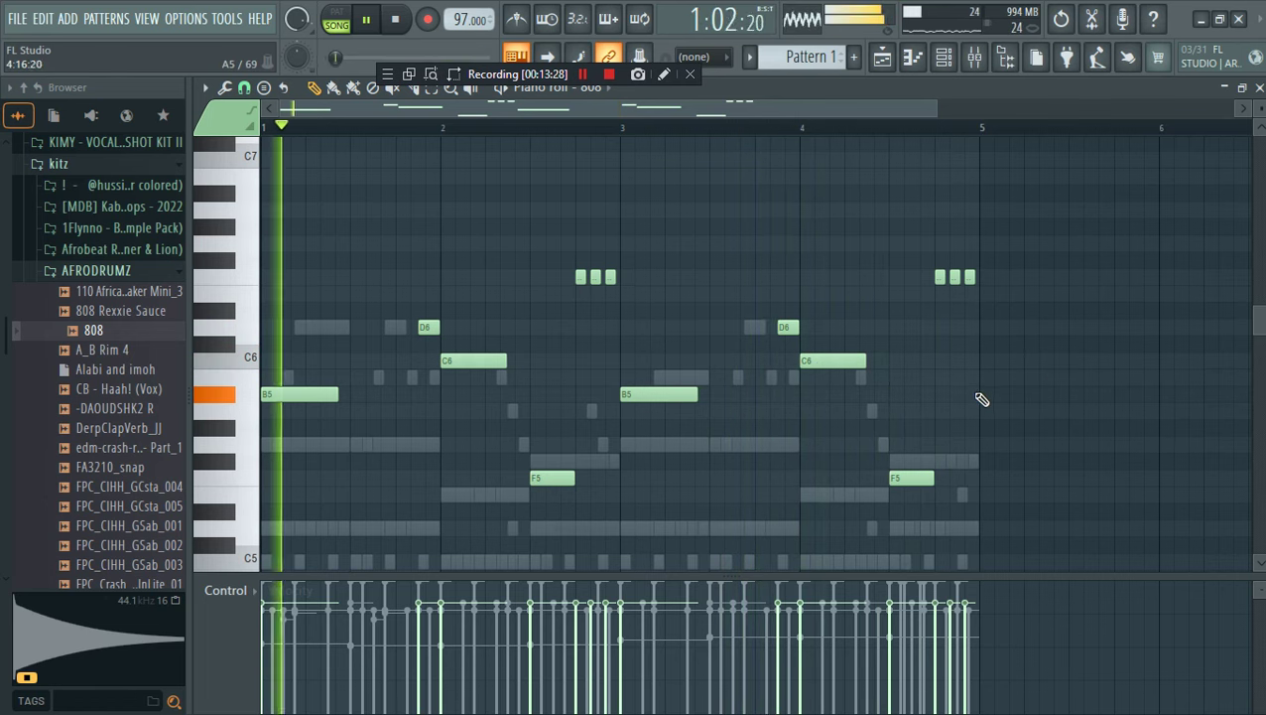
Transpose the whole 808 line down an octave, and raise only the short triplet notes in bars 2 and 4 back to F6
key("ctrl+a")
key("ctrl+Down")
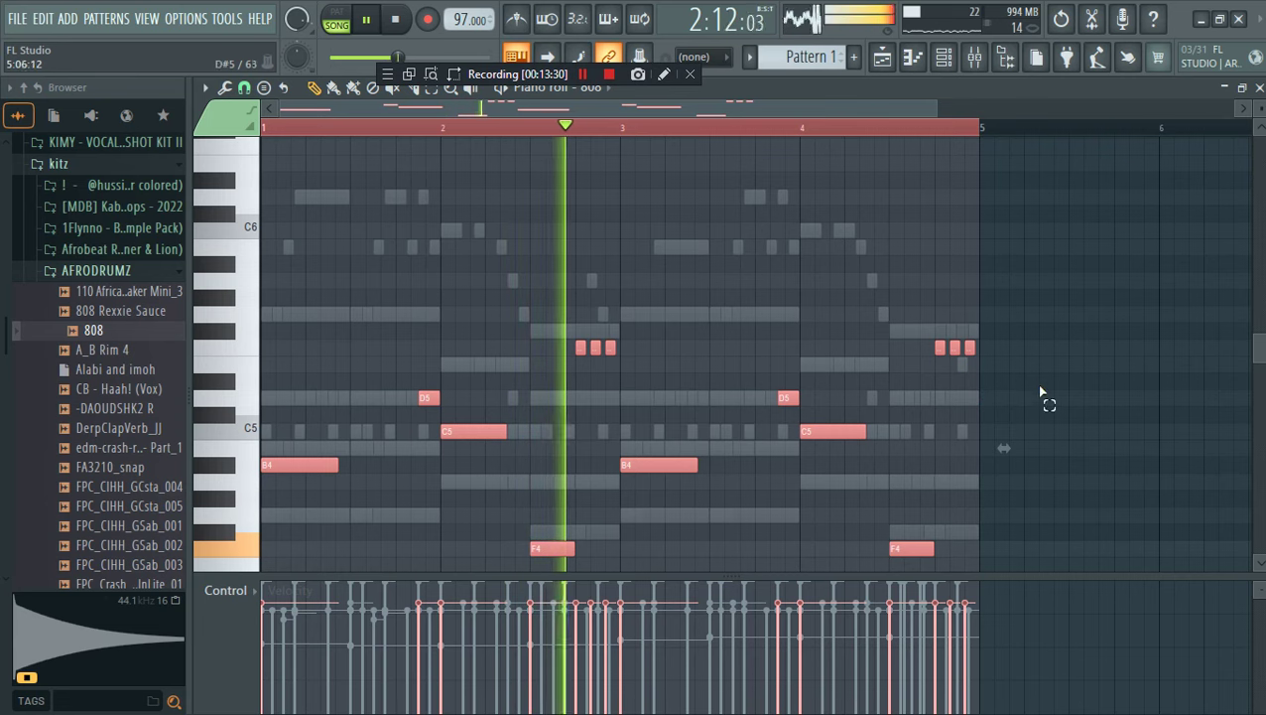
left_click_drag(1041, 387, 550, 278)
key("ctrl+Up")
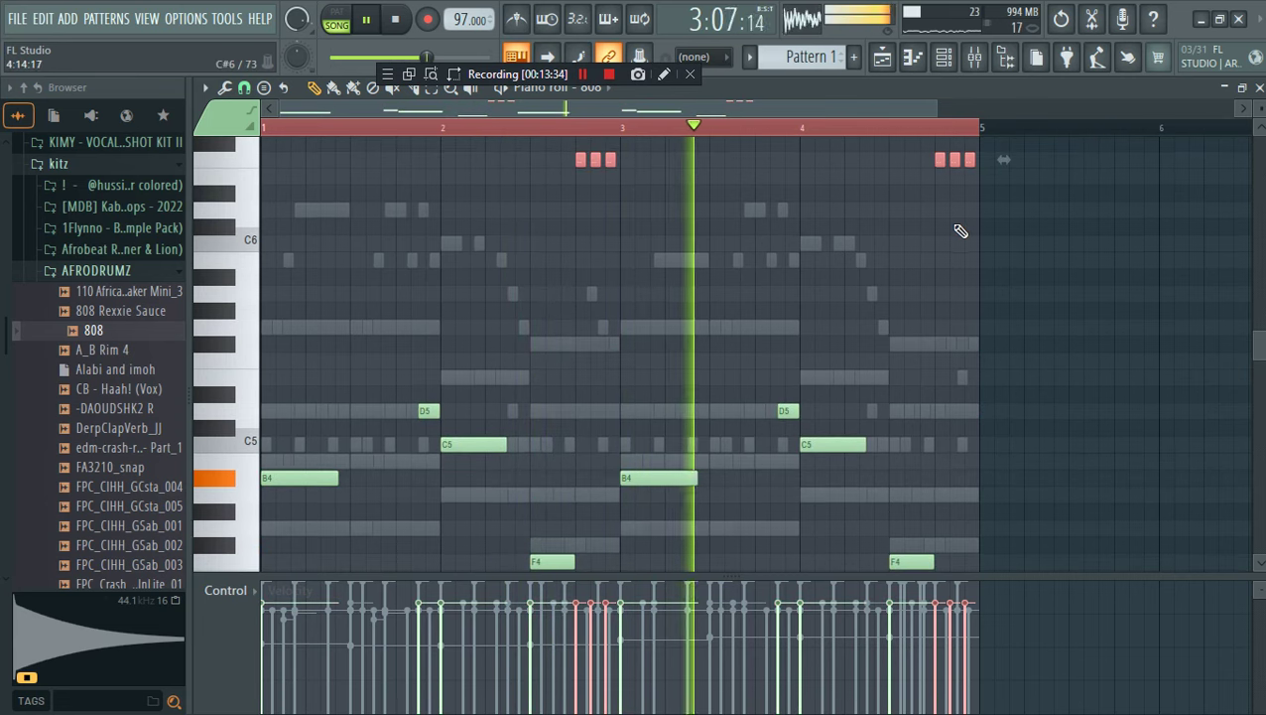
Move bar 4's F4 bass note to the last four steps of the bar
scroll(924, 404, "down", 3)
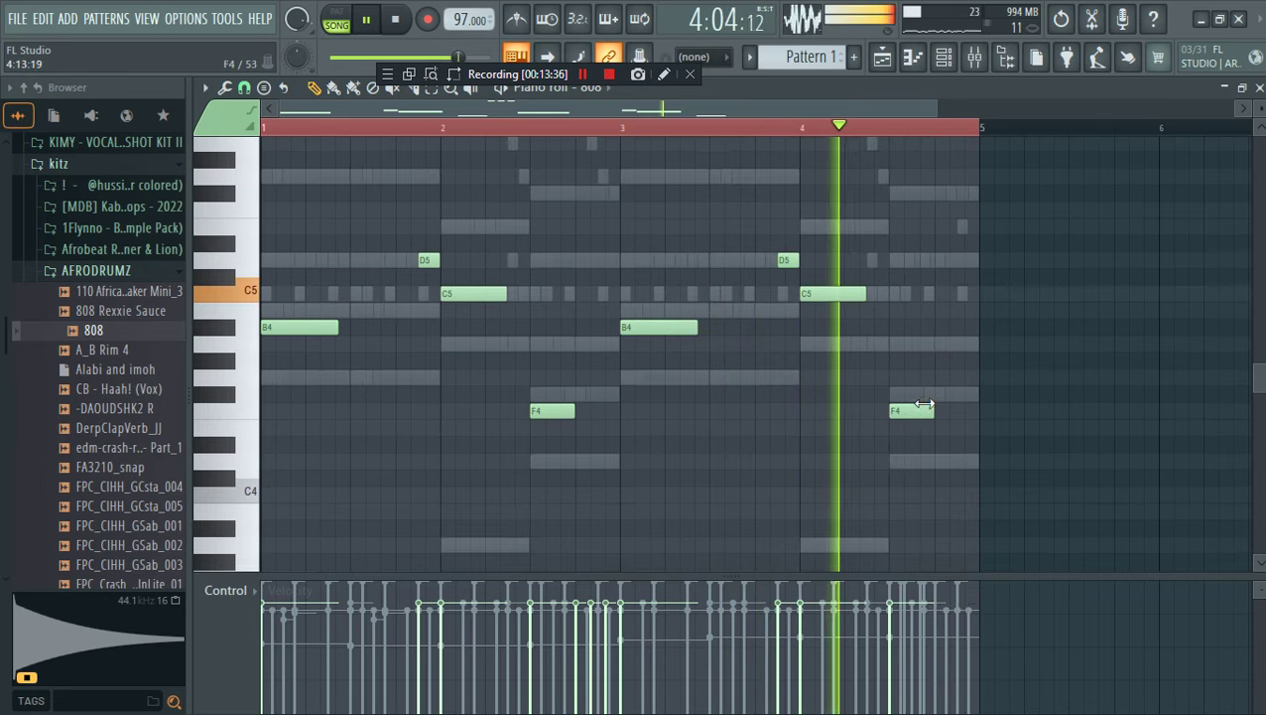
left_click_drag(925, 408, 961, 412)
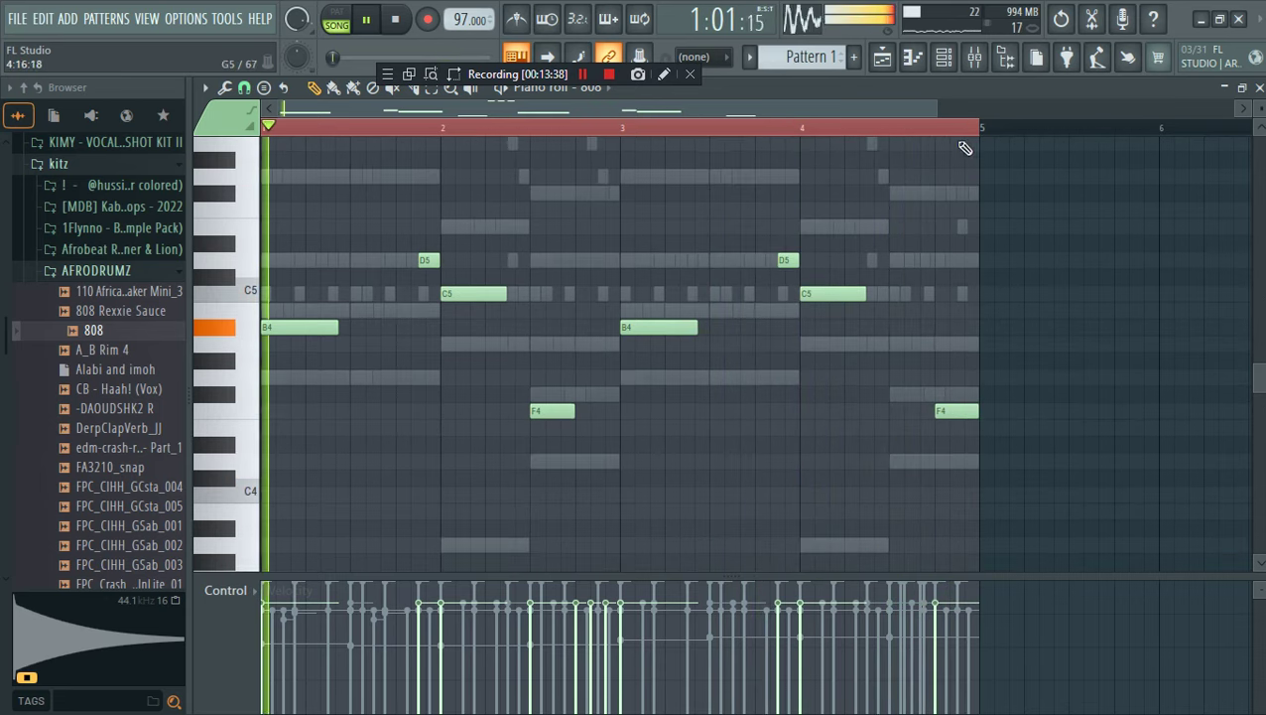
Return to the channel rack and mute the Morphine channel while the song plays
key("F6")
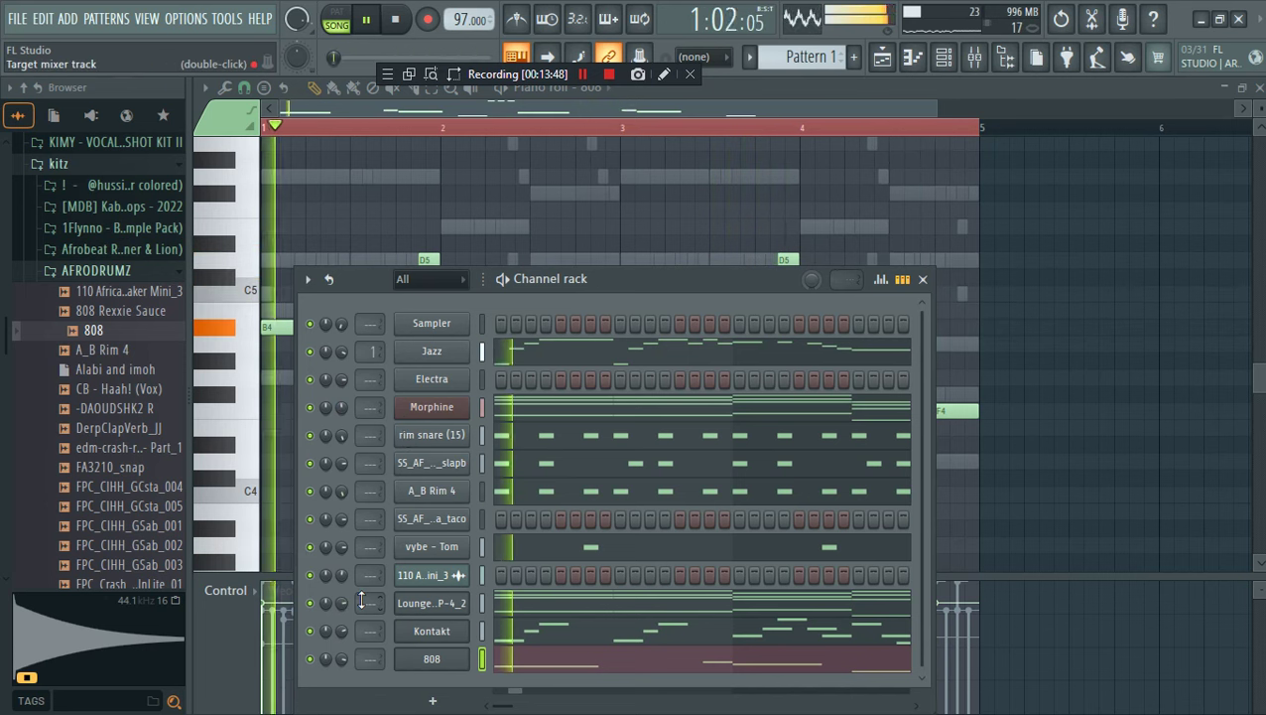
left_click(309, 408)
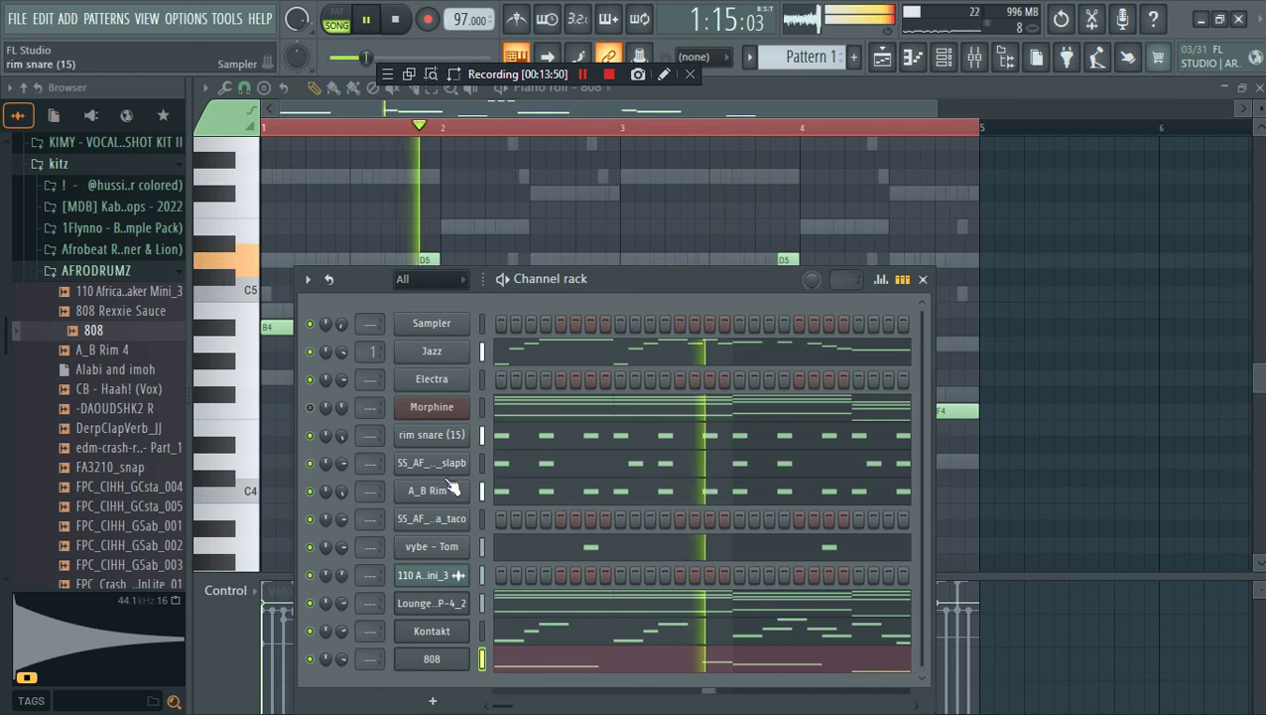
Unmute the Morphine channel, mute Jazz, and collapse the kitz folder in the sample browser
left_click(309, 407)
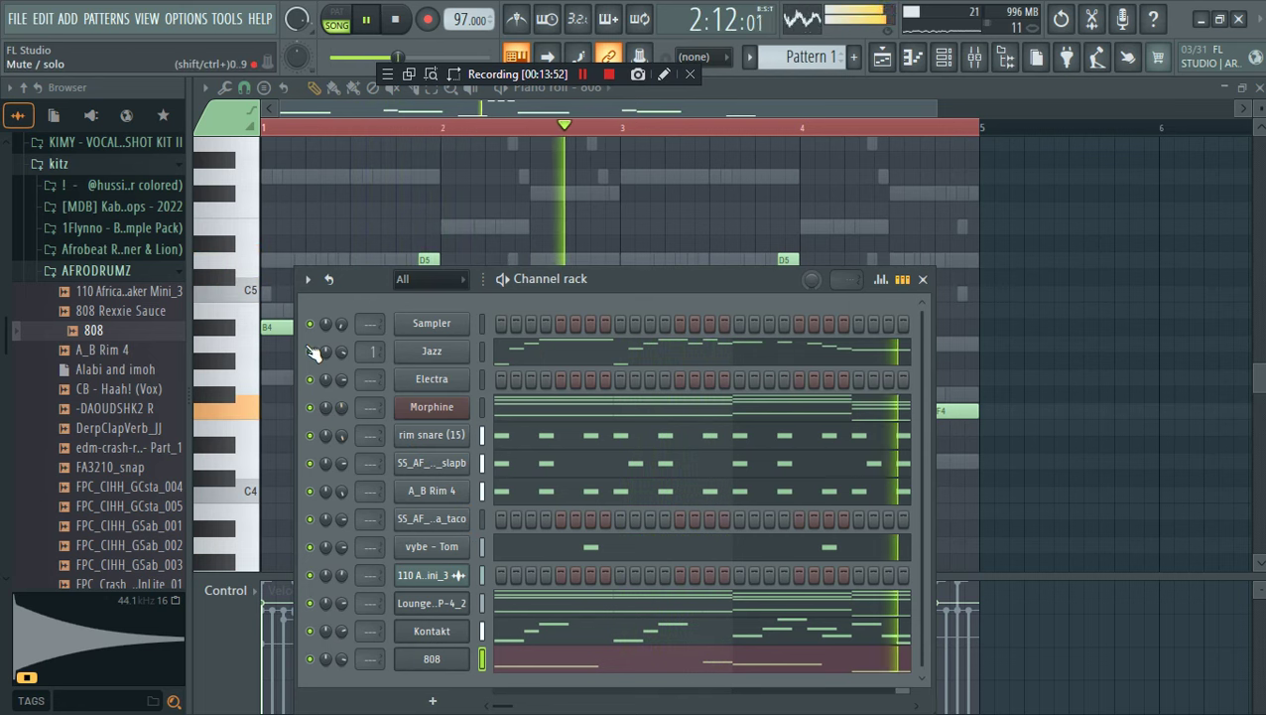
left_click(80, 170)
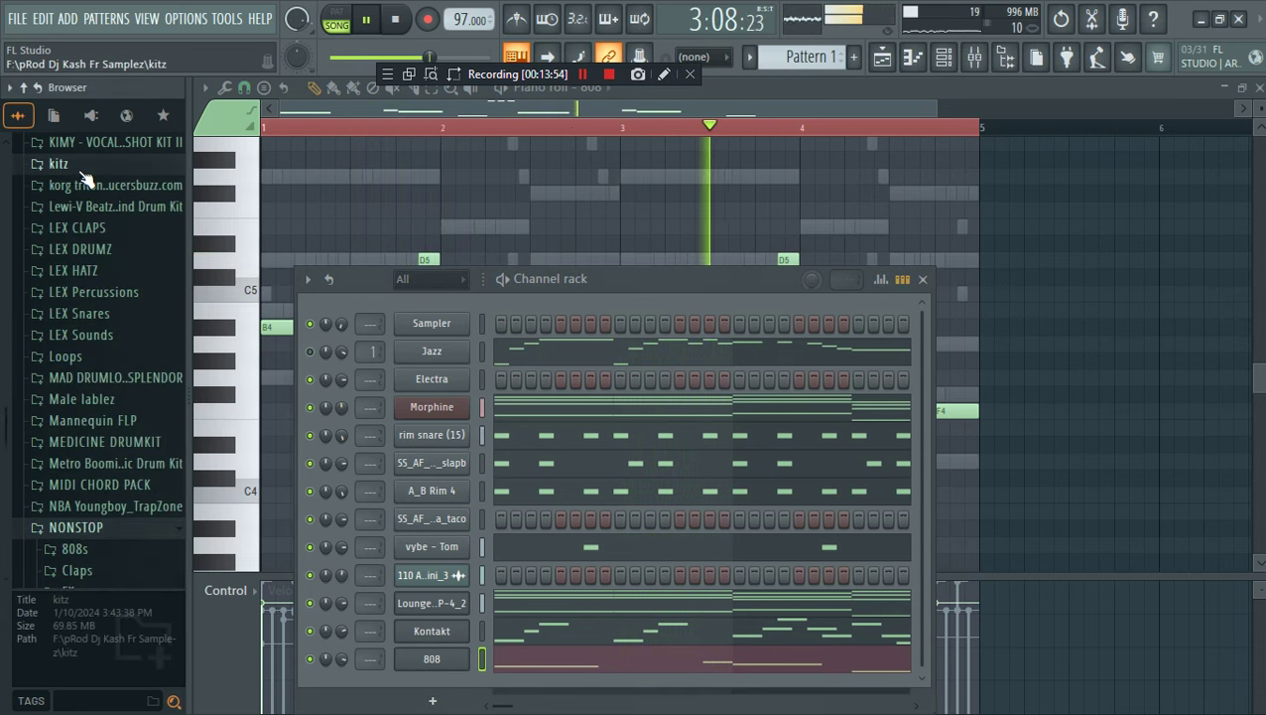
scroll(81, 181, "up", 5)
scroll(78, 199, "up", 10)
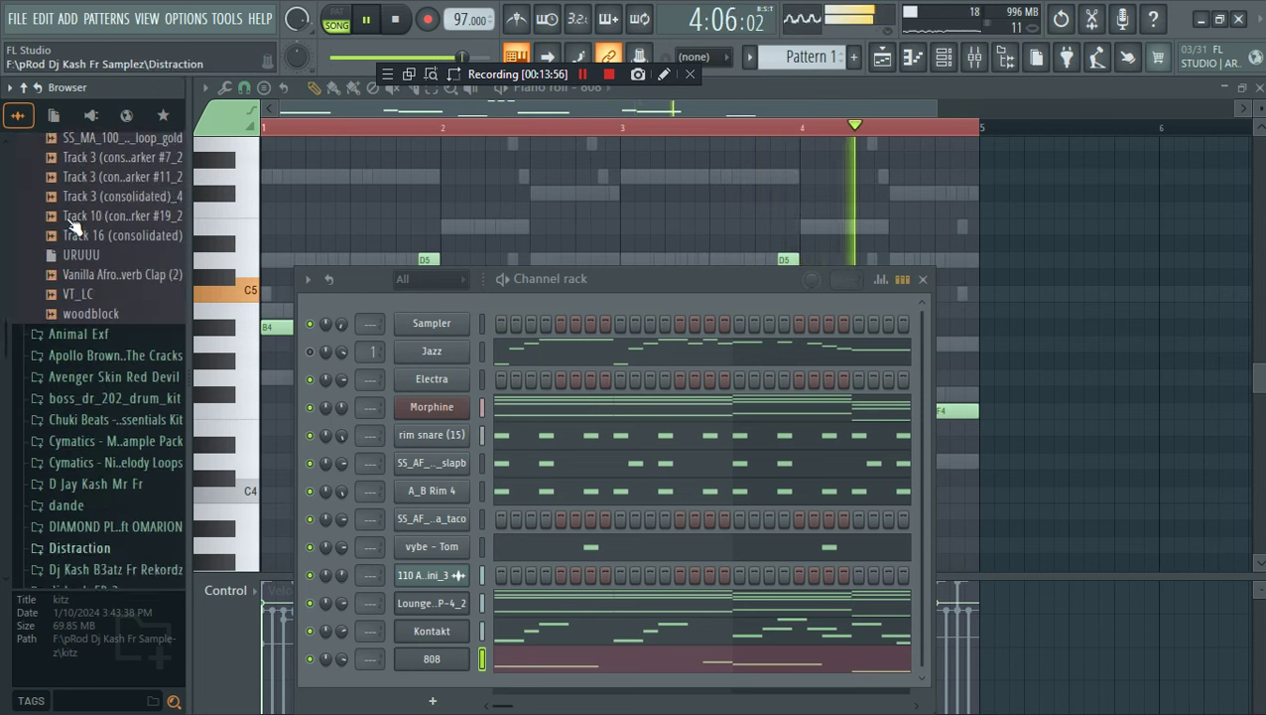
scroll(72, 226, "up", 15)
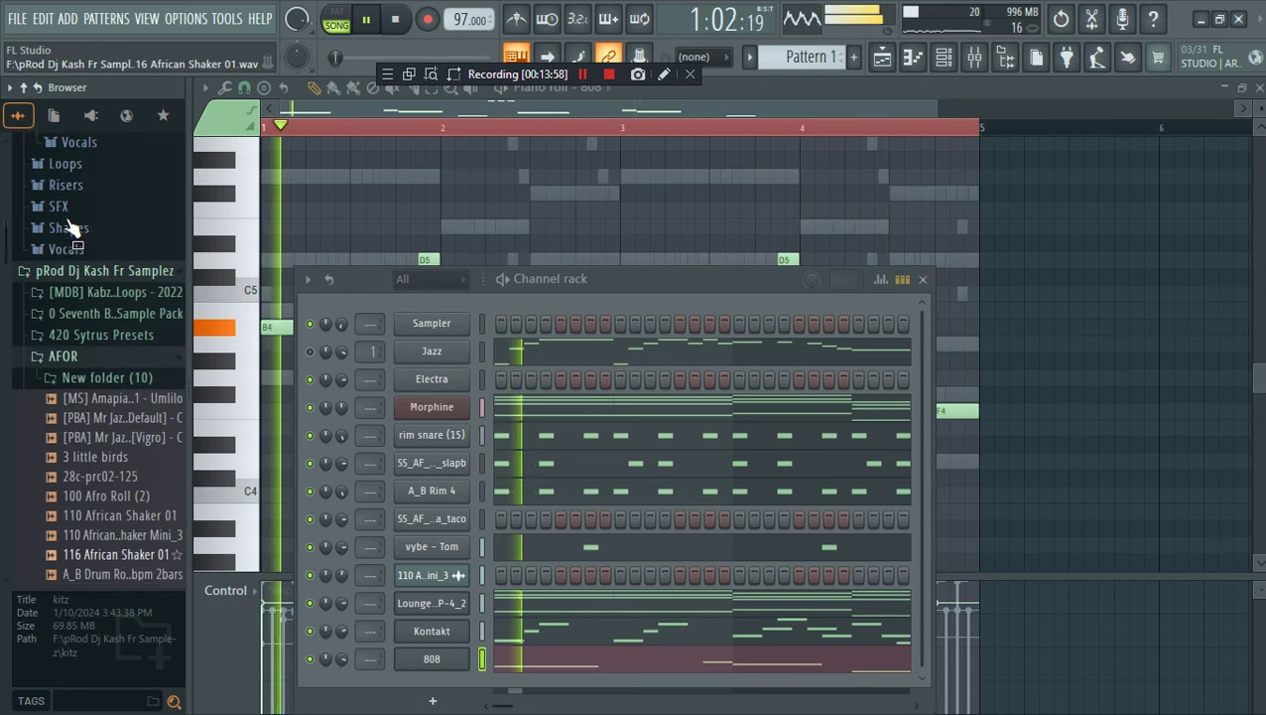
scroll(72, 226, "up", 5)
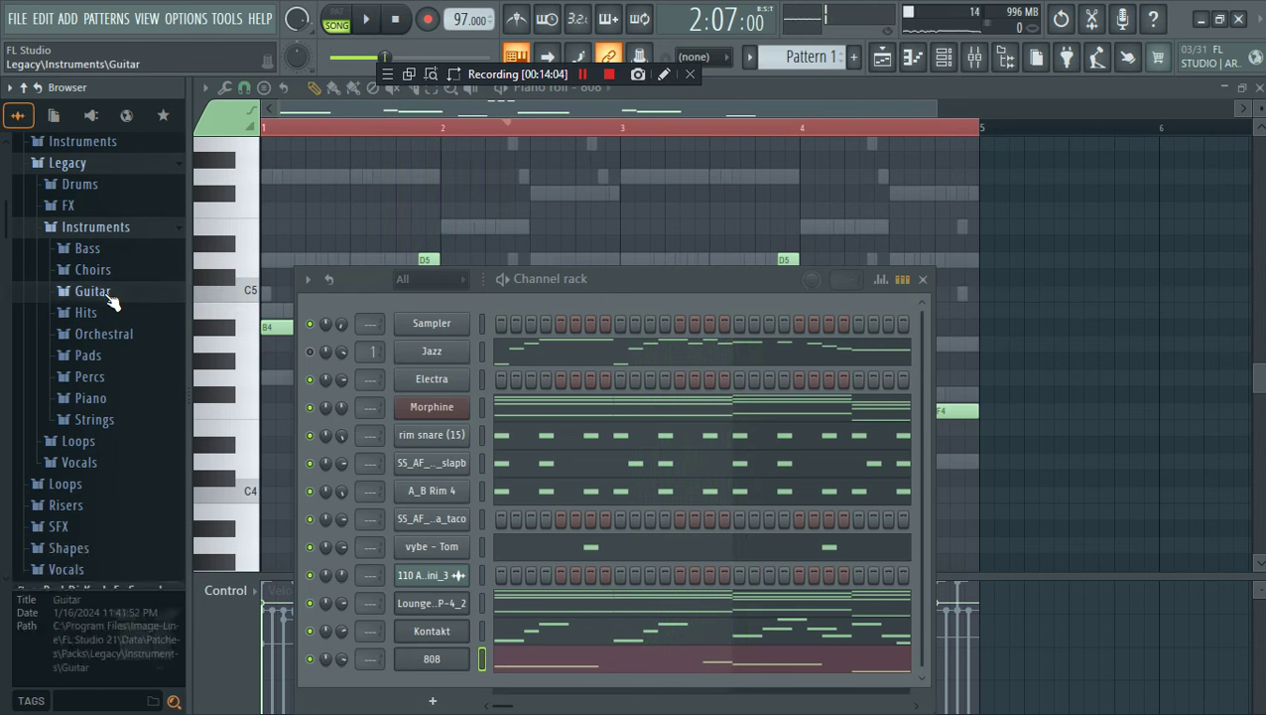
Look through the Bass and Guitar folders of the Legacy instruments for another sound
scroll(114, 337, "up", 5)
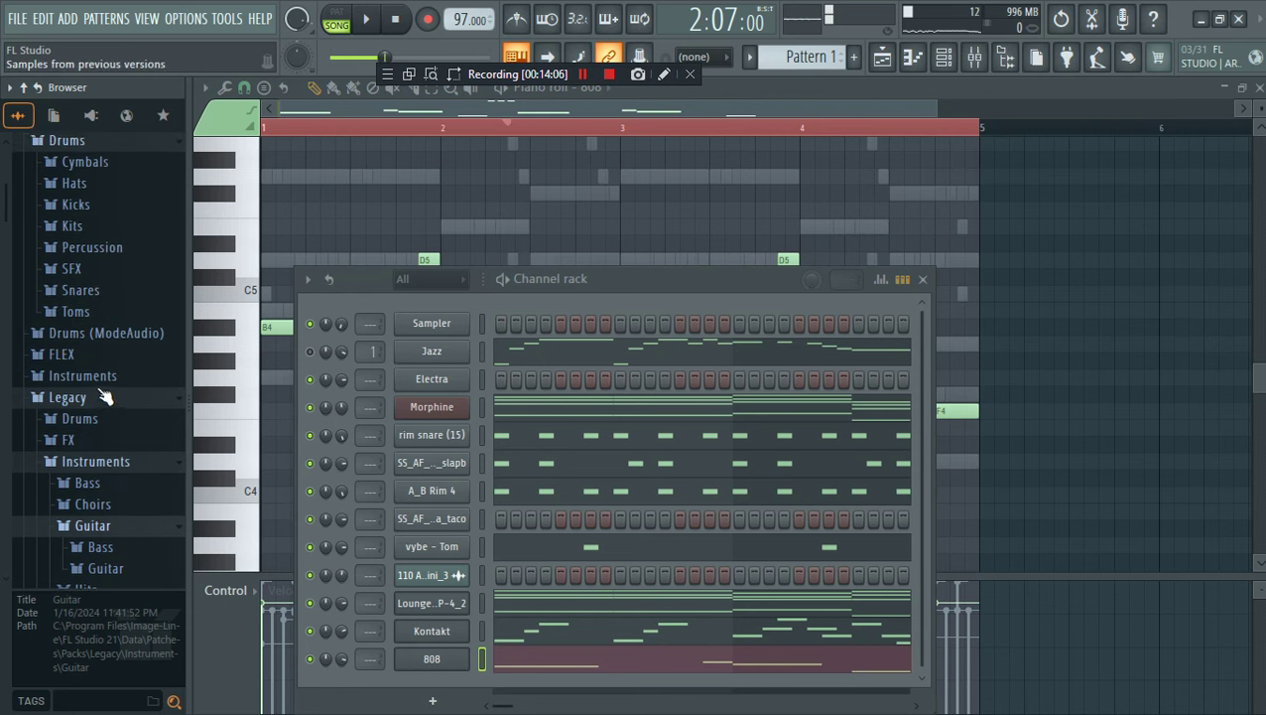
left_click(117, 483)
scroll(127, 328, "up", 2)
scroll(109, 297, "down", 6)
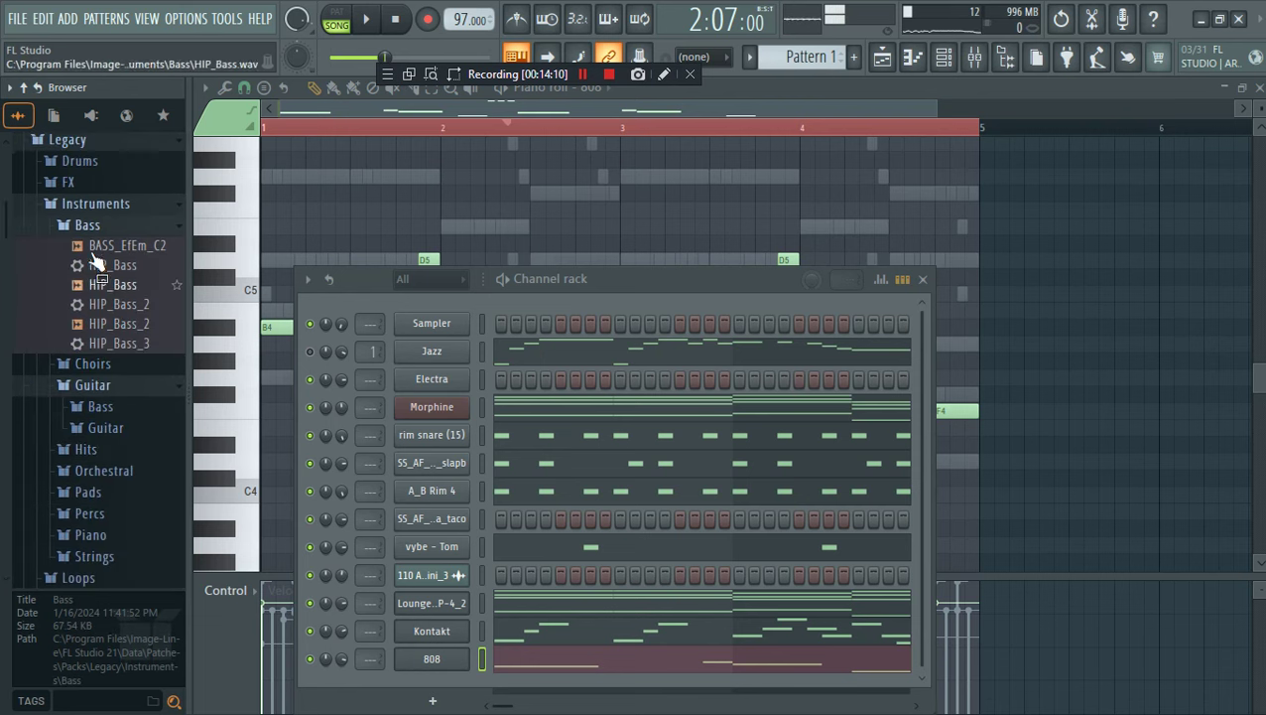
left_click(97, 226)
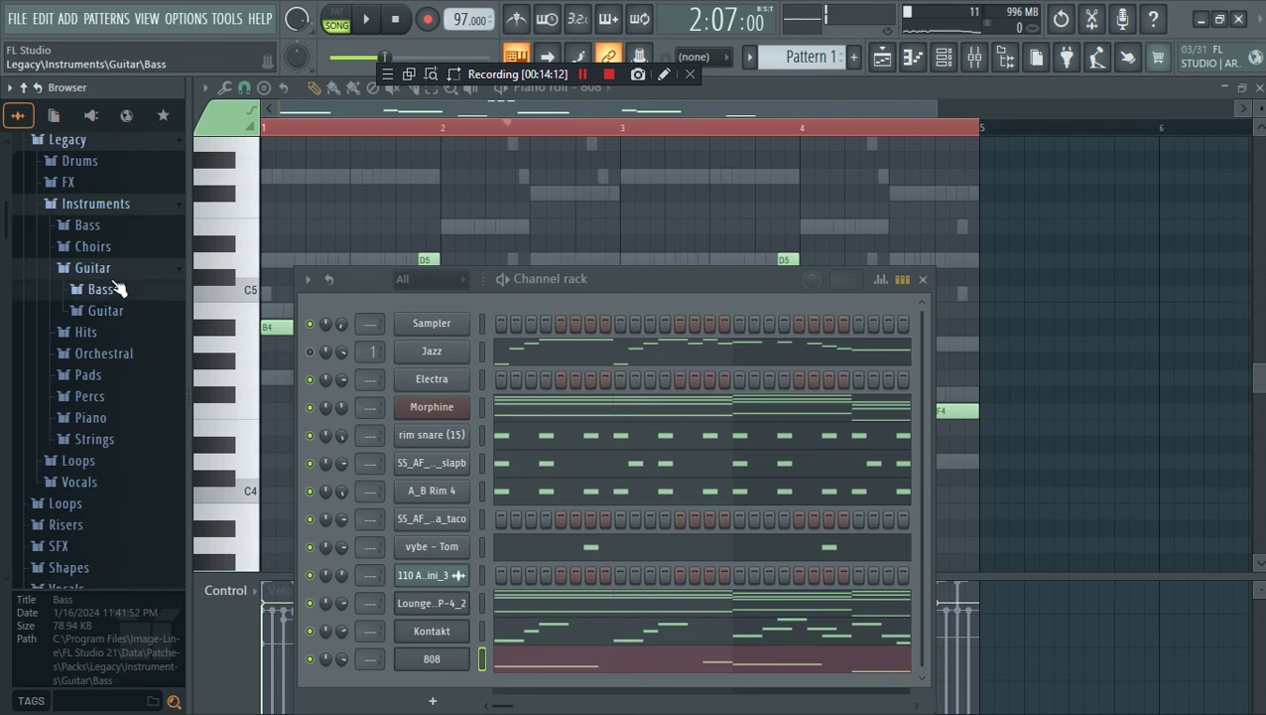
left_click(116, 289)
left_click(110, 294)
left_click(100, 269)
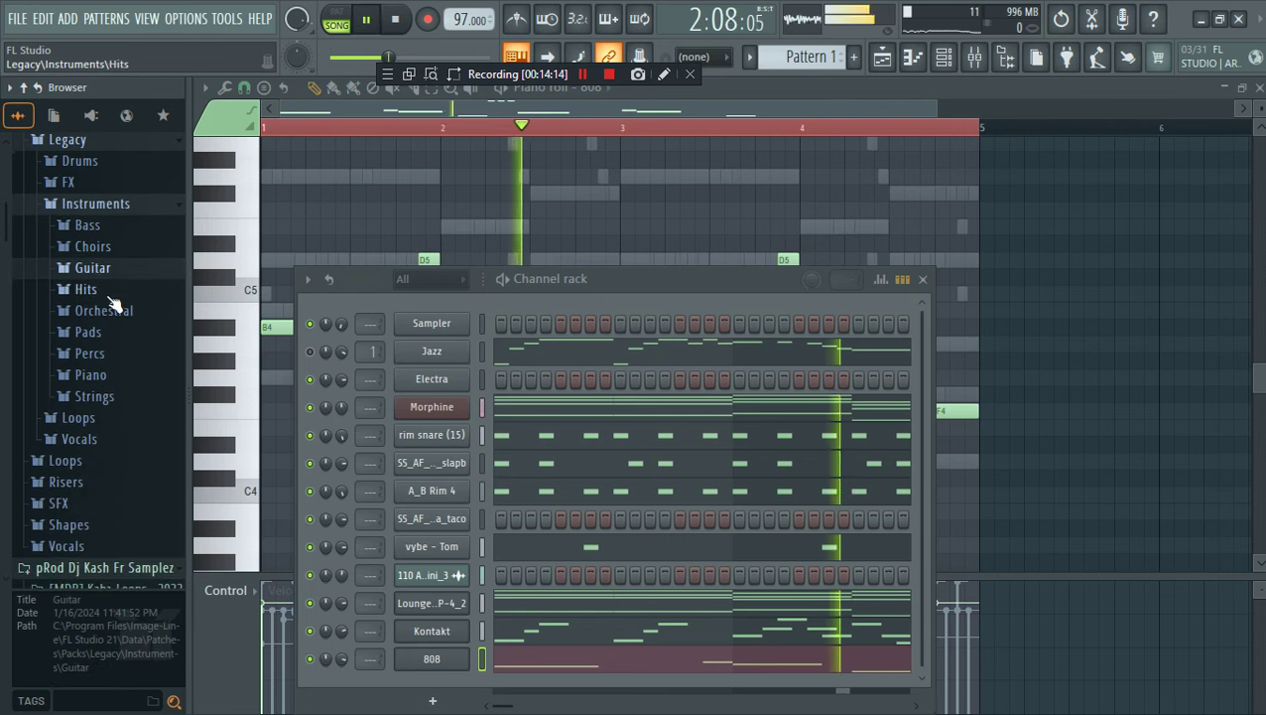
Replace the Morphine channel's instrument with the Electric preset from the Instruments Keyboard folder
scroll(119, 437, "up", 5)
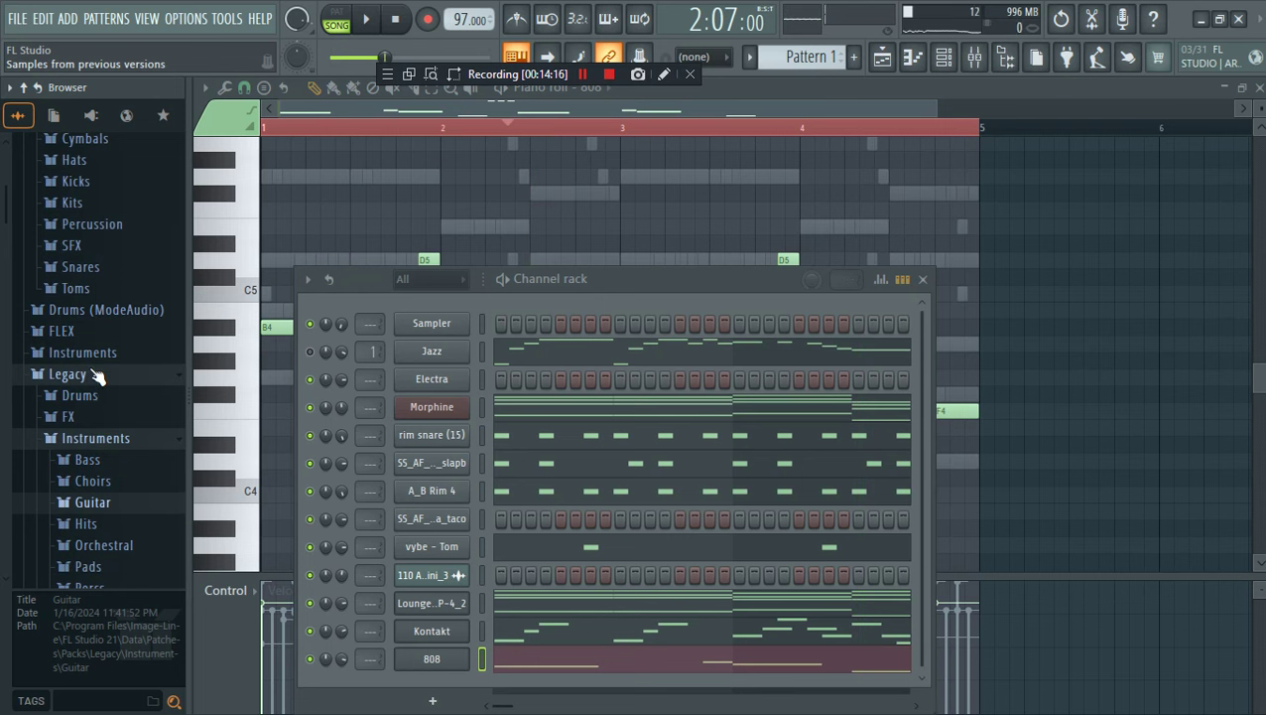
left_click(84, 353)
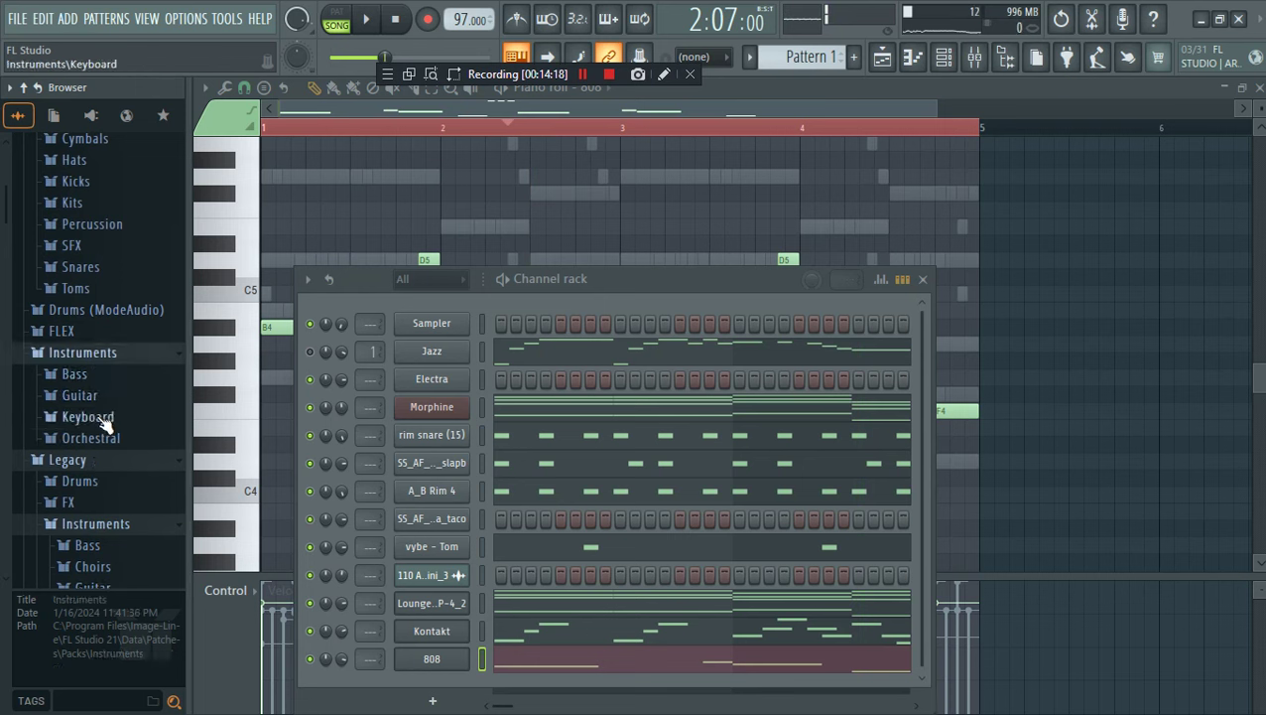
left_click(103, 419)
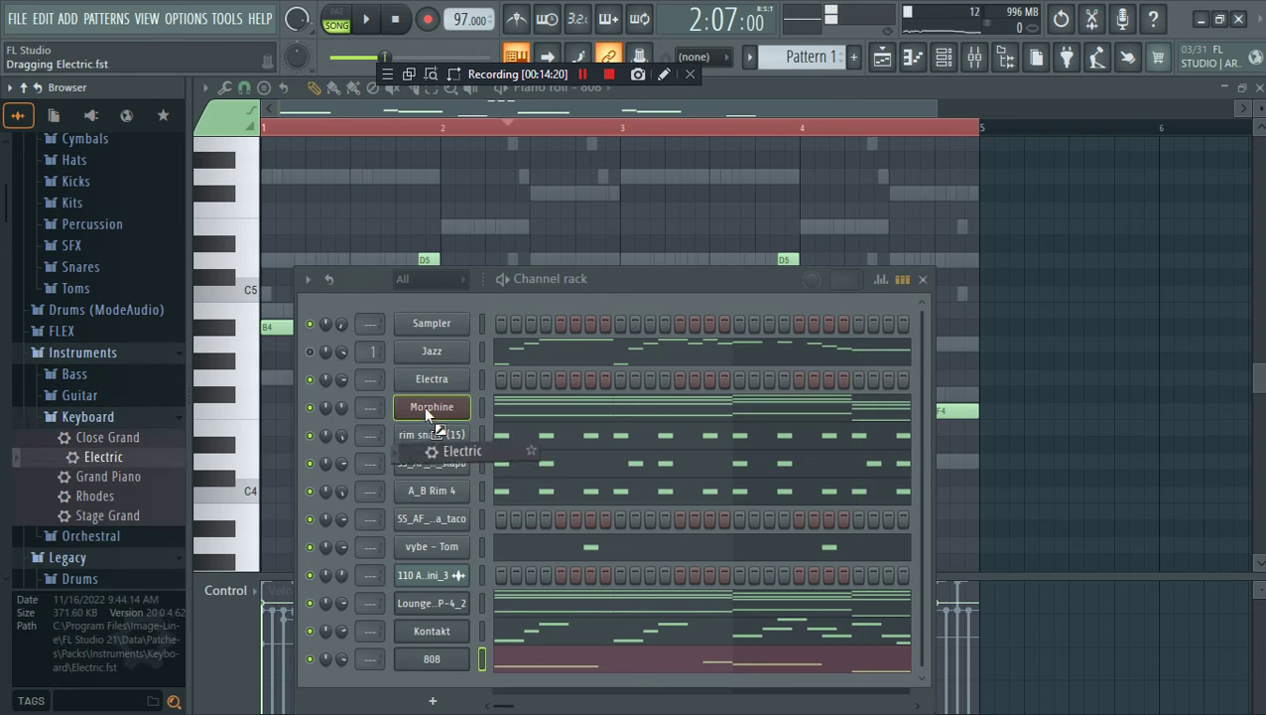
left_click_drag(422, 413, 424, 415)
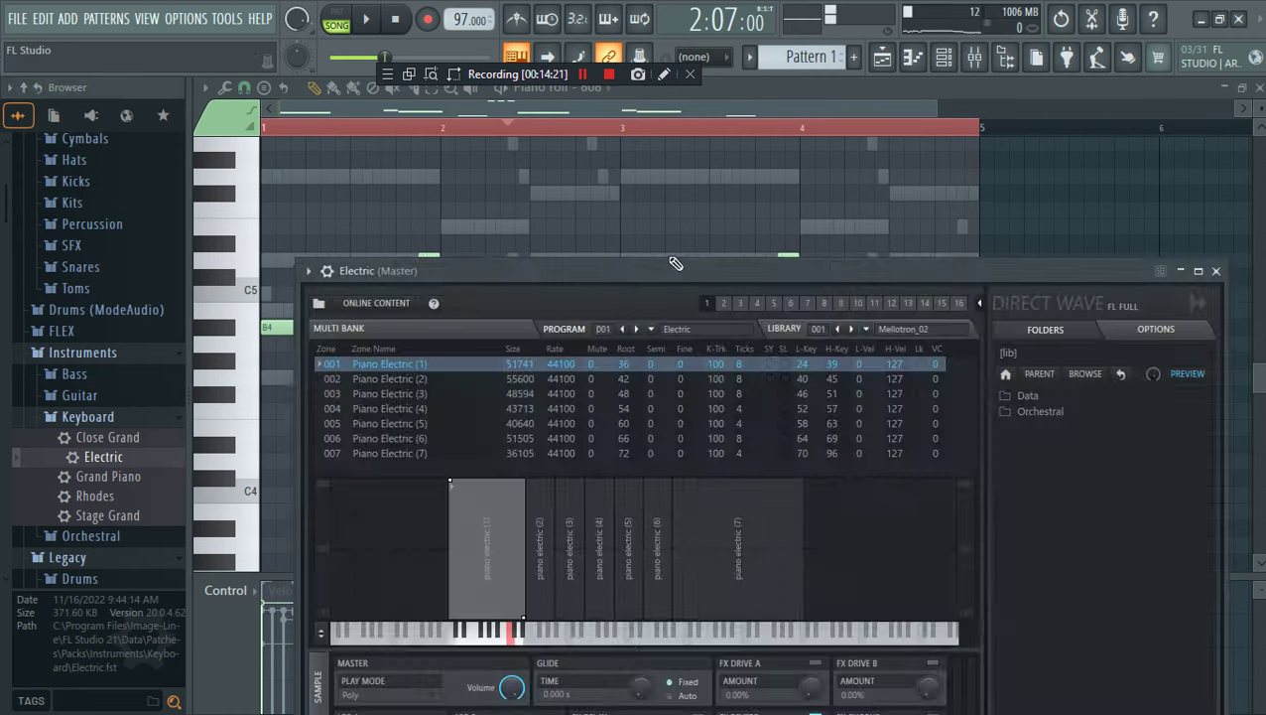
Raise the lowest note of each Electric chord two octaves, to G5, A5 and D5
left_click(953, 58)
left_click(646, 409)
scroll(784, 397, "down", 3)
left_click_drag(1019, 551, 302, 387)
key("ctrl+Up")
key("ctrl+Up")
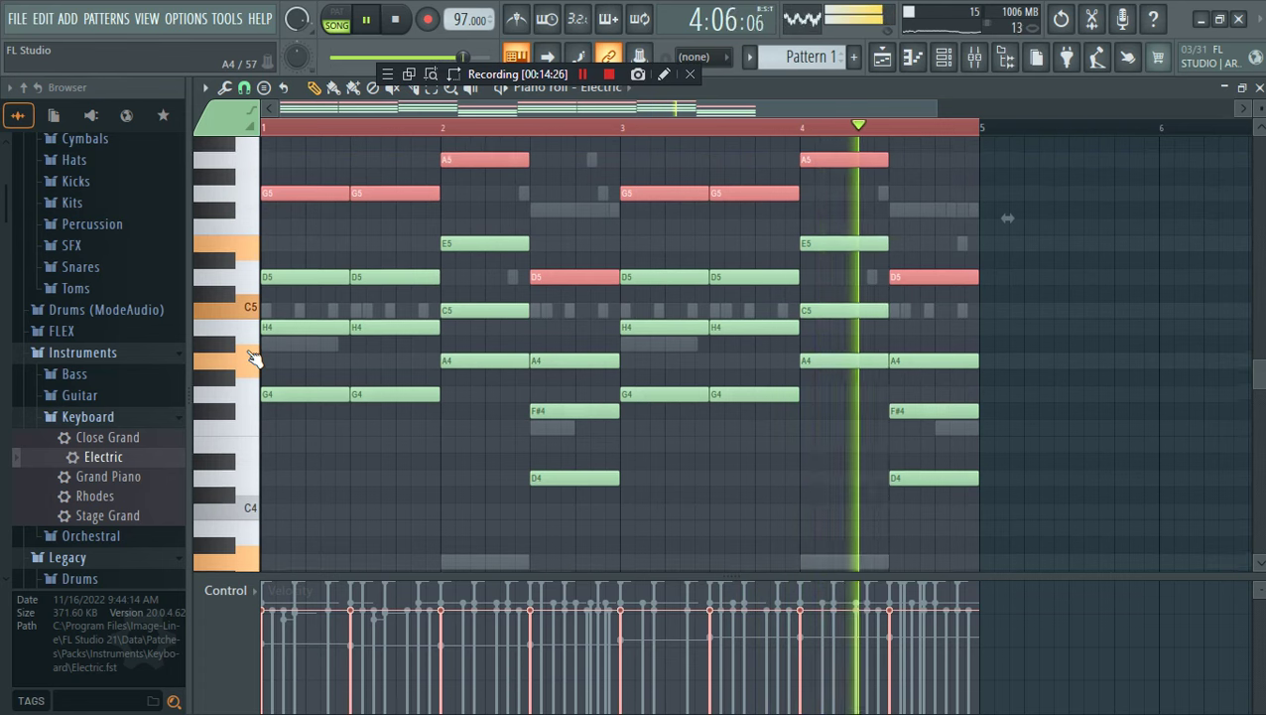
Raise the G4, F#4 and D4 notes of the Electric chords two octaves
left_click_drag(1070, 516, 260, 397)
key("ctrl+Up")
key("ctrl+Up")
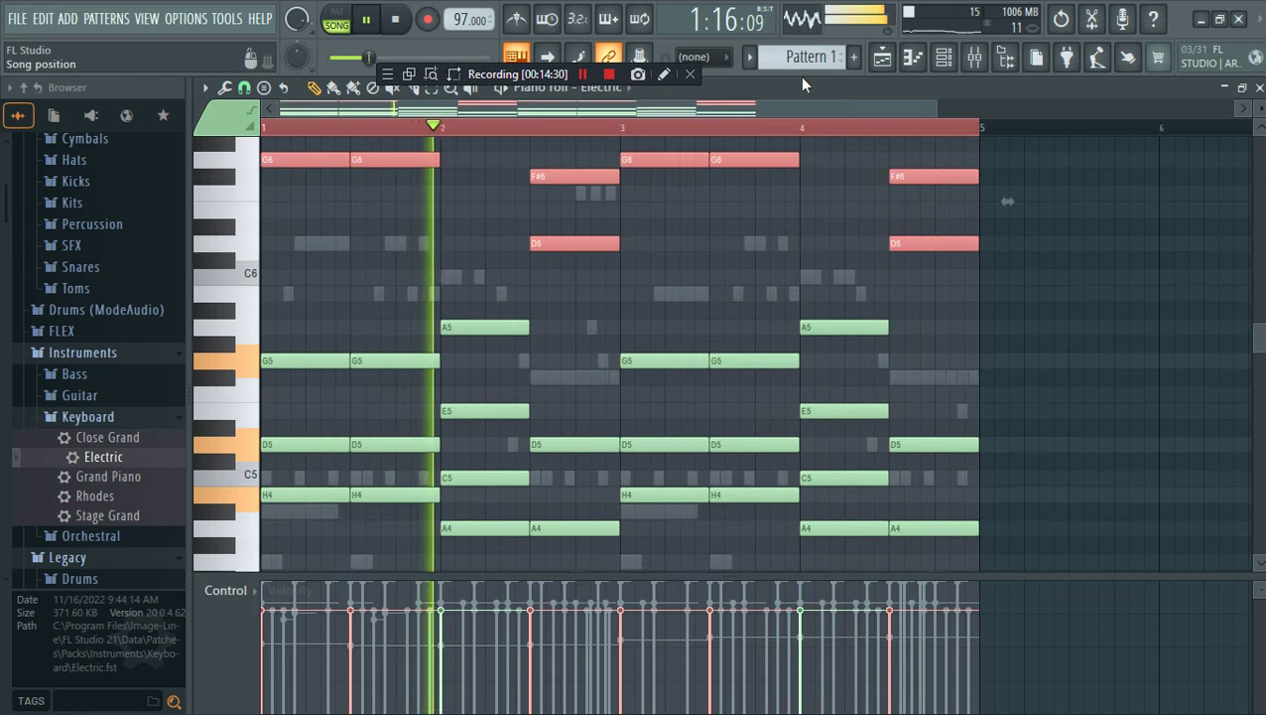
Delete the low bass notes beneath the Lounge Lizard chords
left_click(943, 58)
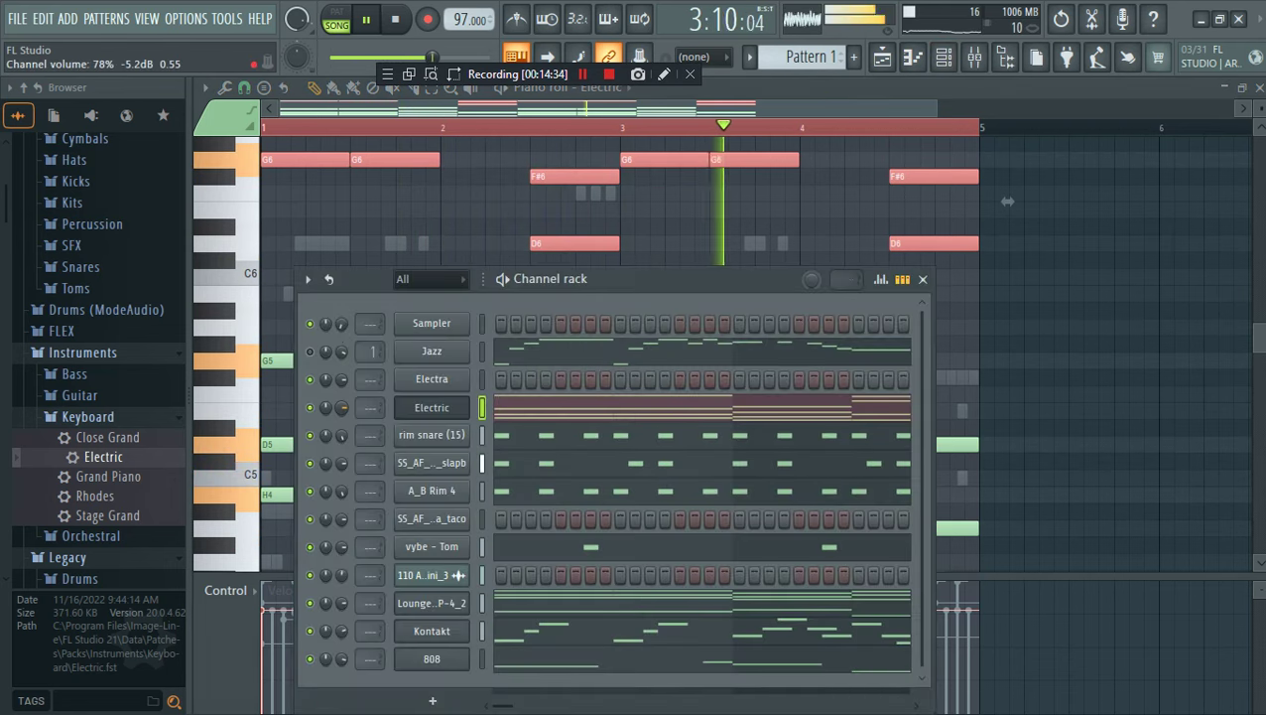
left_click(594, 602)
scroll(893, 507, "down", 5)
left_click_drag(990, 551, 189, 445)
scroll(868, 319, "up", 5)
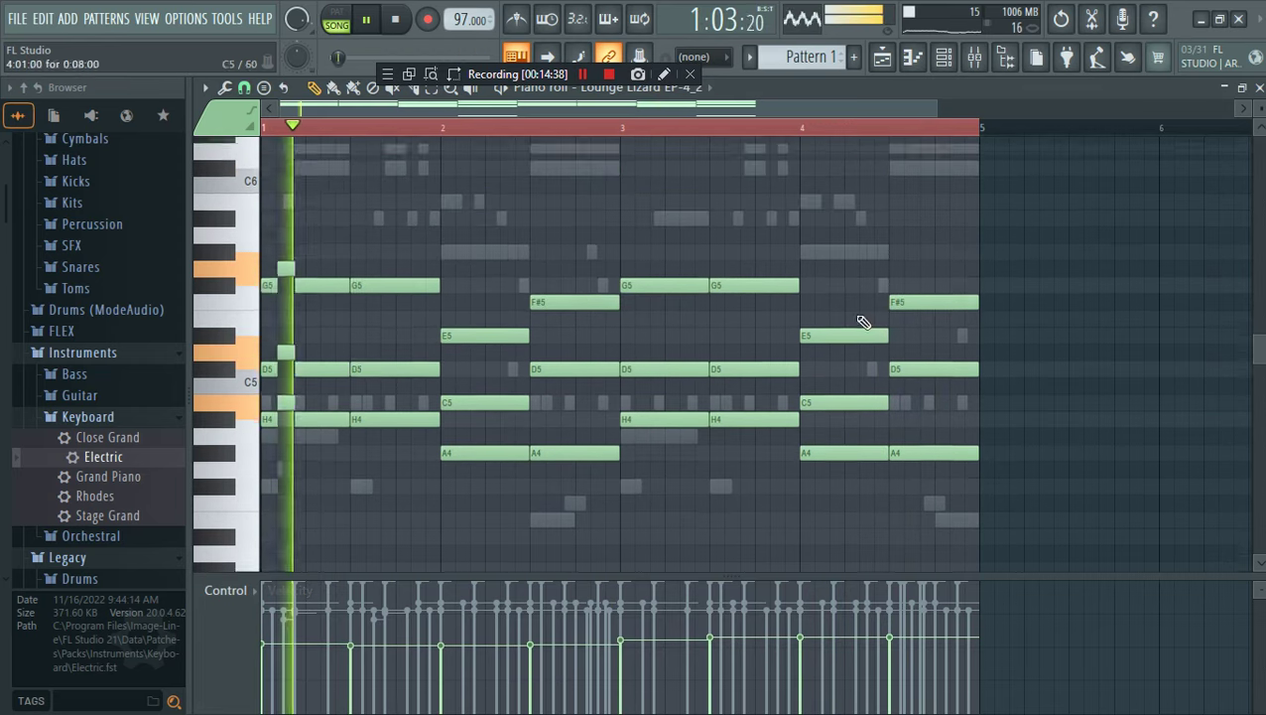
Copy Electric's chord notes, replace the empty SS_AF taco channel with the Rhodes keyboard preset, and paste the notes into it
left_click(946, 59)
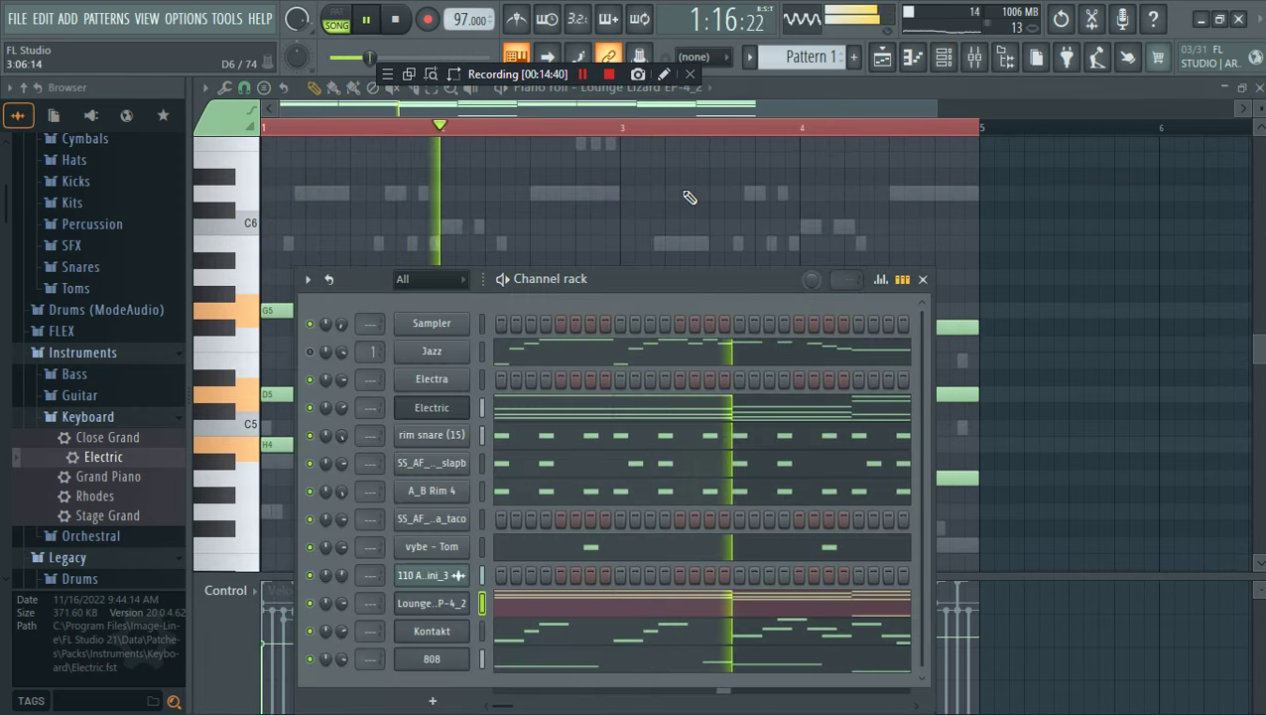
right_click(421, 408)
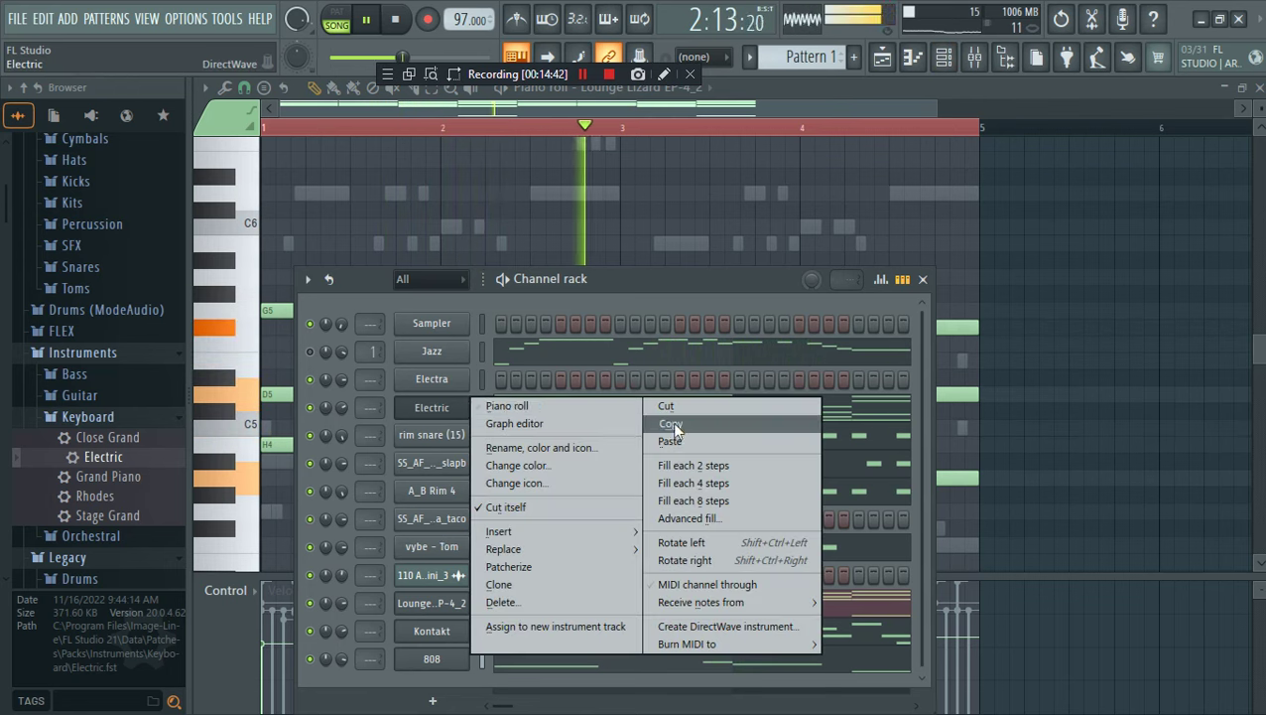
left_click(672, 425)
key("space")
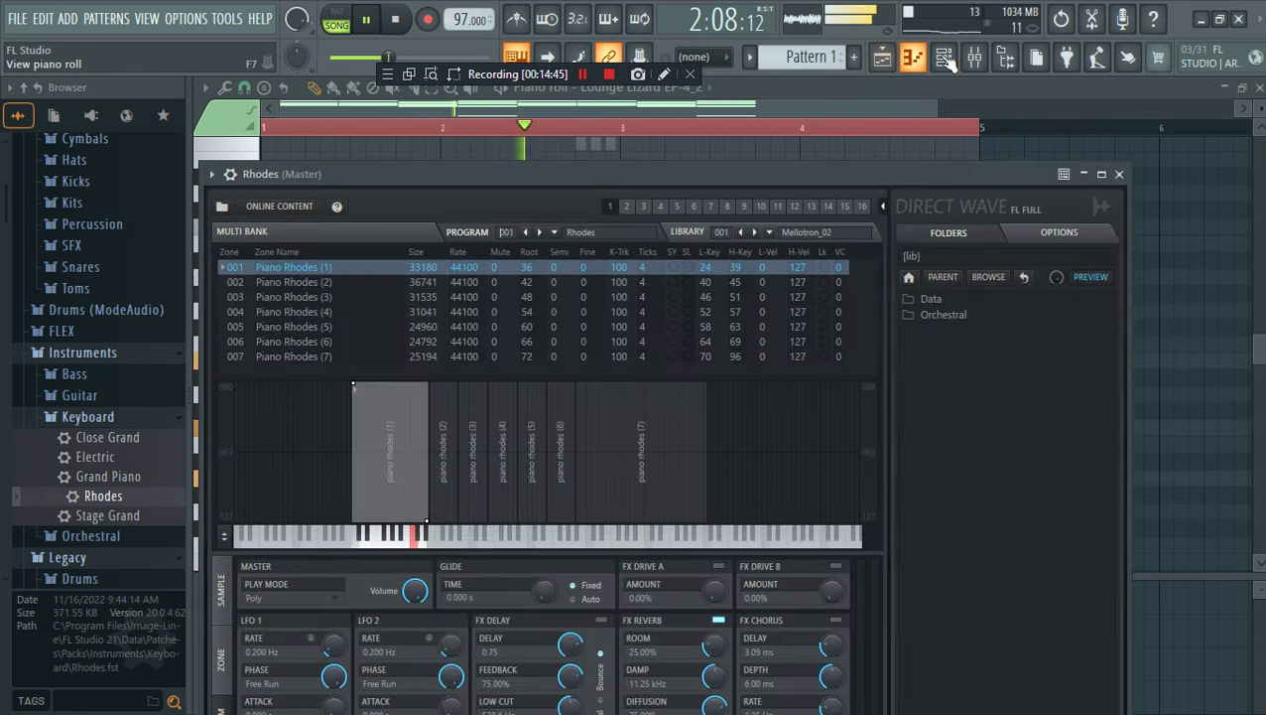
left_click(945, 59)
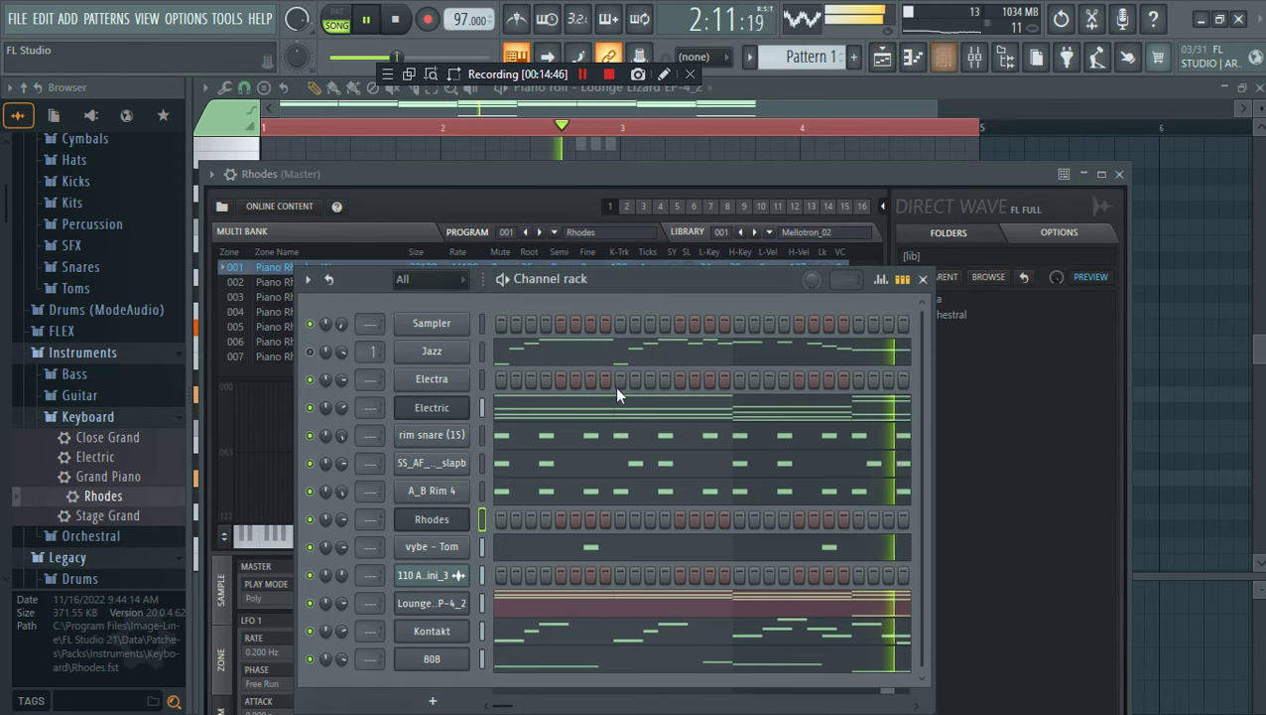
right_click(465, 520)
left_click(716, 487)
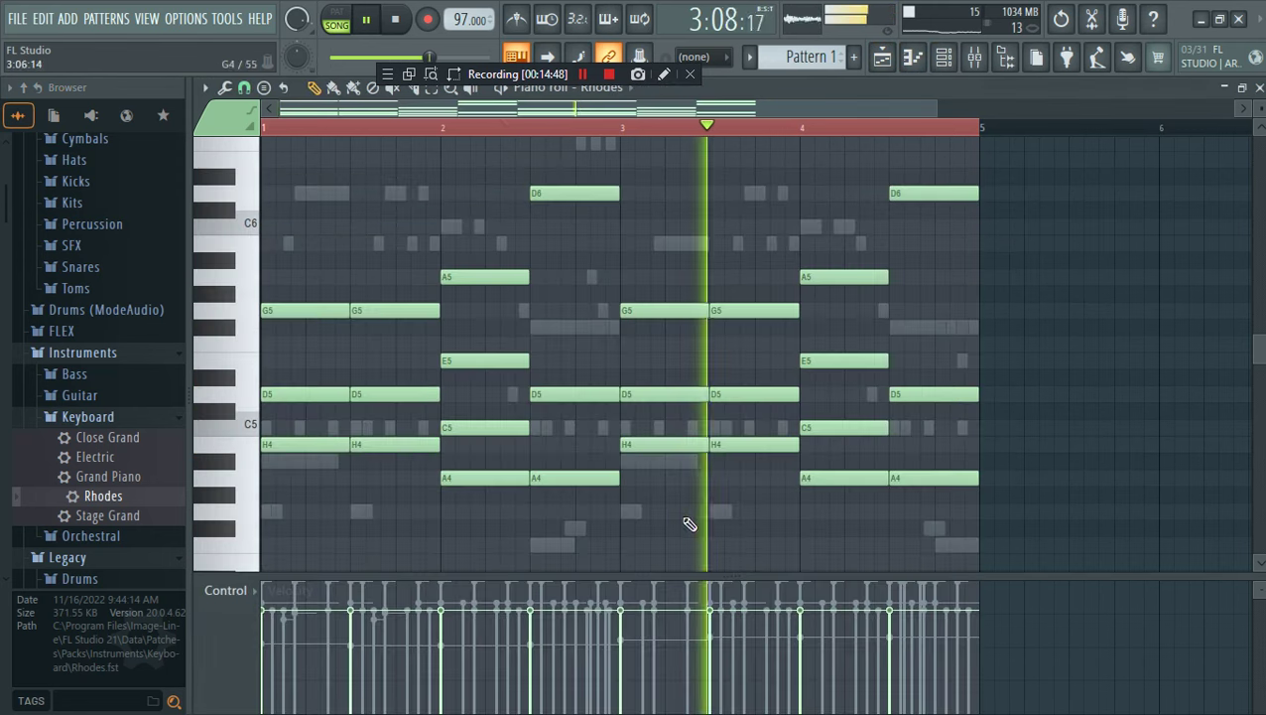
Shift all Rhodes notes about one and a third beats later, checking the timing with playback
key("ctrl+a")
left_click_drag(384, 394, 412, 393)
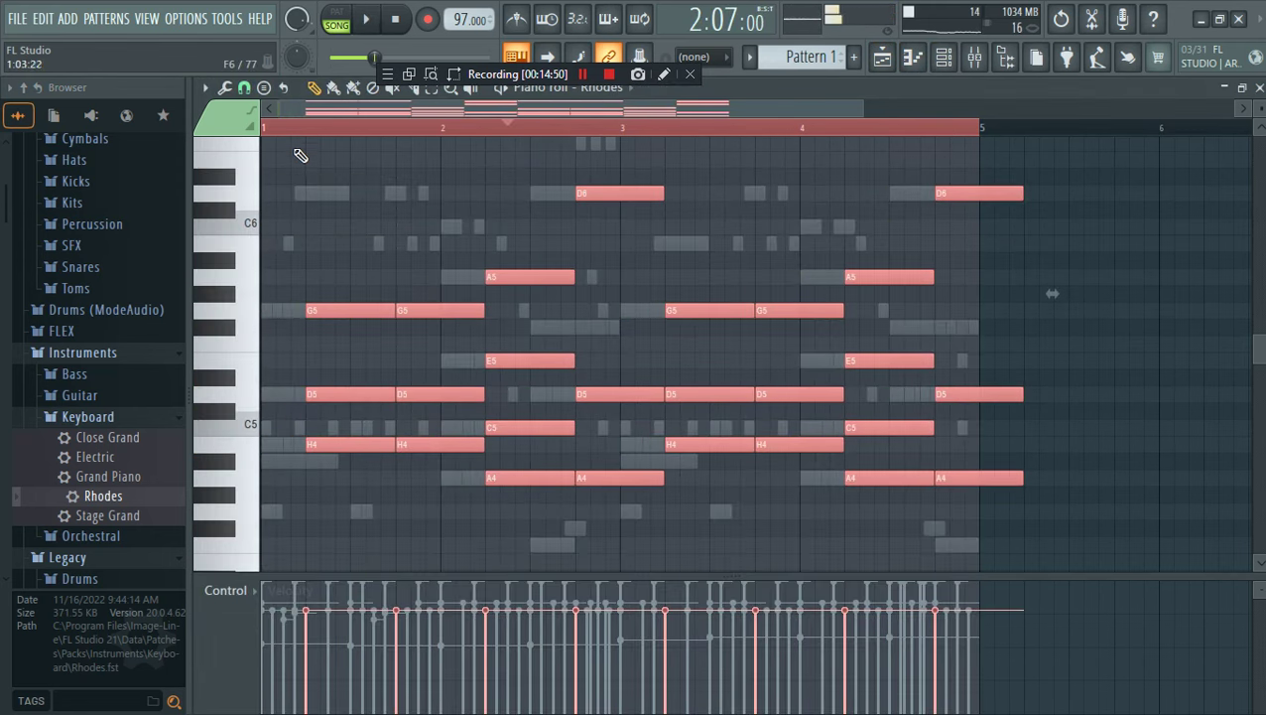
key("space")
key("space")
left_click_drag(351, 312, 361, 308)
key("space")
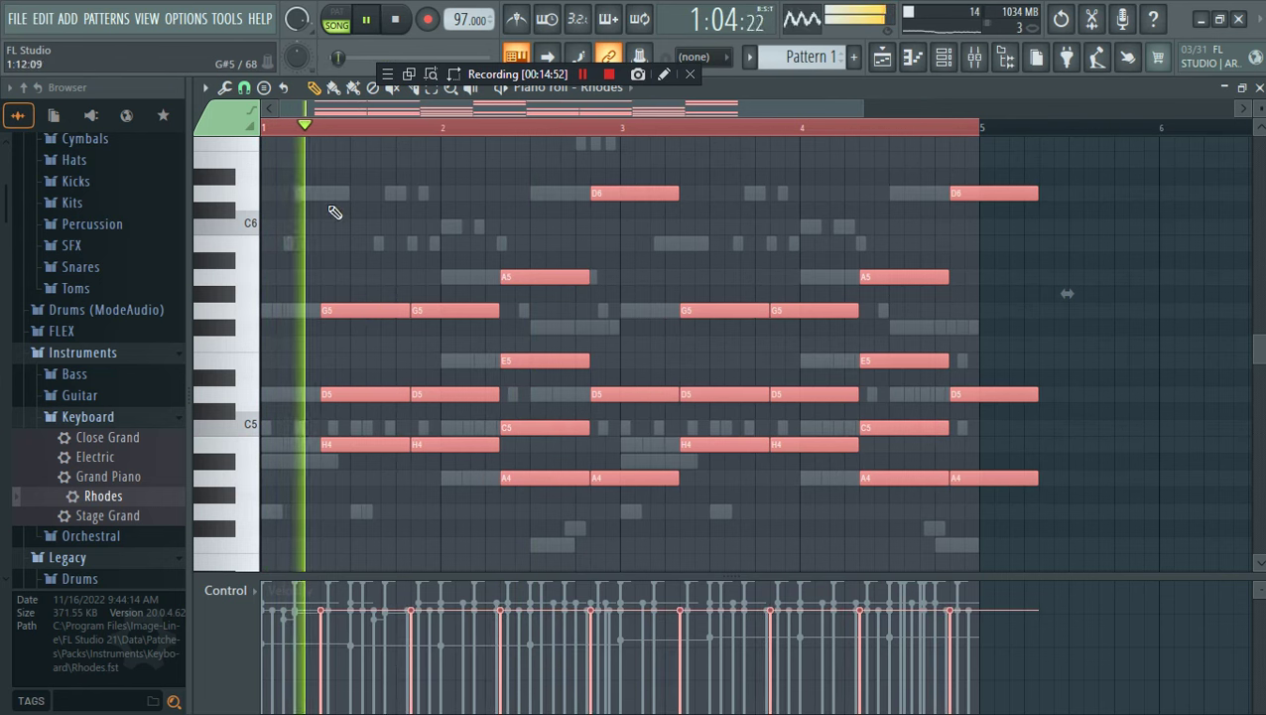
key("space")
Change the piano roll's snap setting and nudge all Rhodes notes to start one and a half beats into bar 1
left_click(244, 89)
left_click(256, 137)
mouse_move(360, 317)
left_mouse_down()
mouse_move(288, 308)
mouse_move(370, 311)
left_mouse_up()
key("space")
key("space")
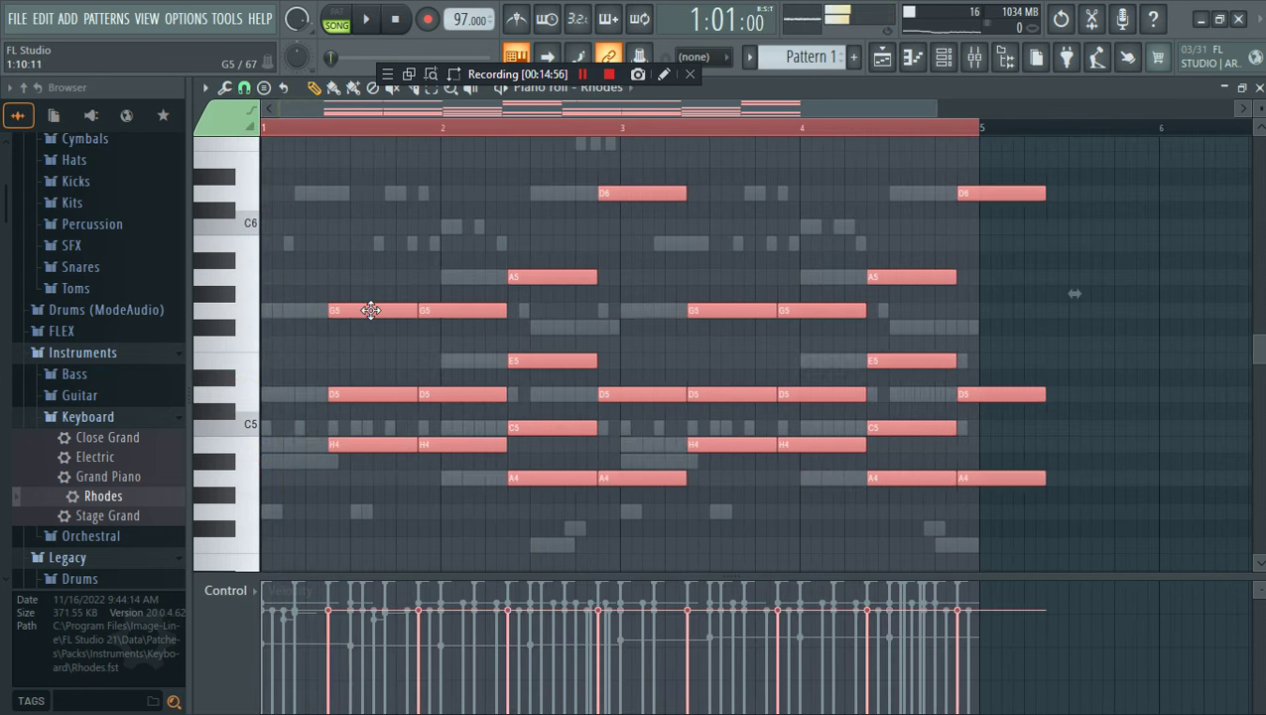
Shorten all Rhodes notes to one-step stabs and transpose them down an octave
key("space")
left_click_drag(507, 310, 330, 301)
key("space")
key("space")
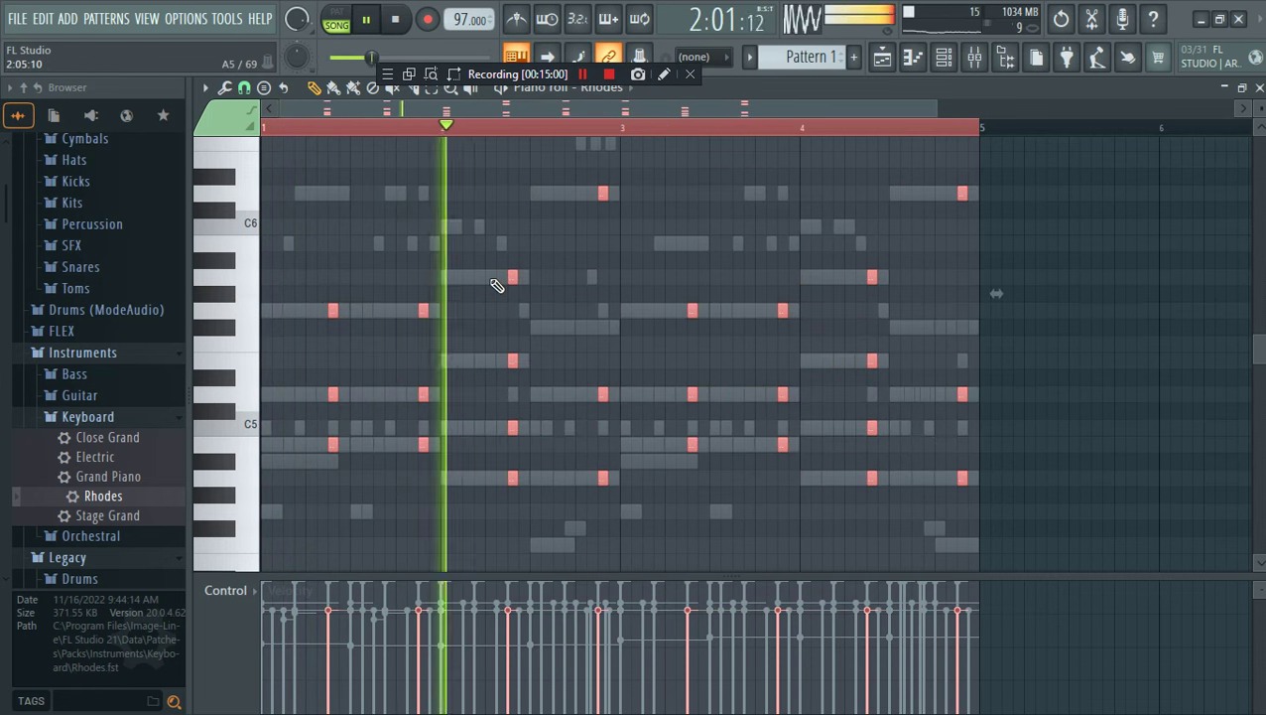
scroll(497, 286, "down", 2)
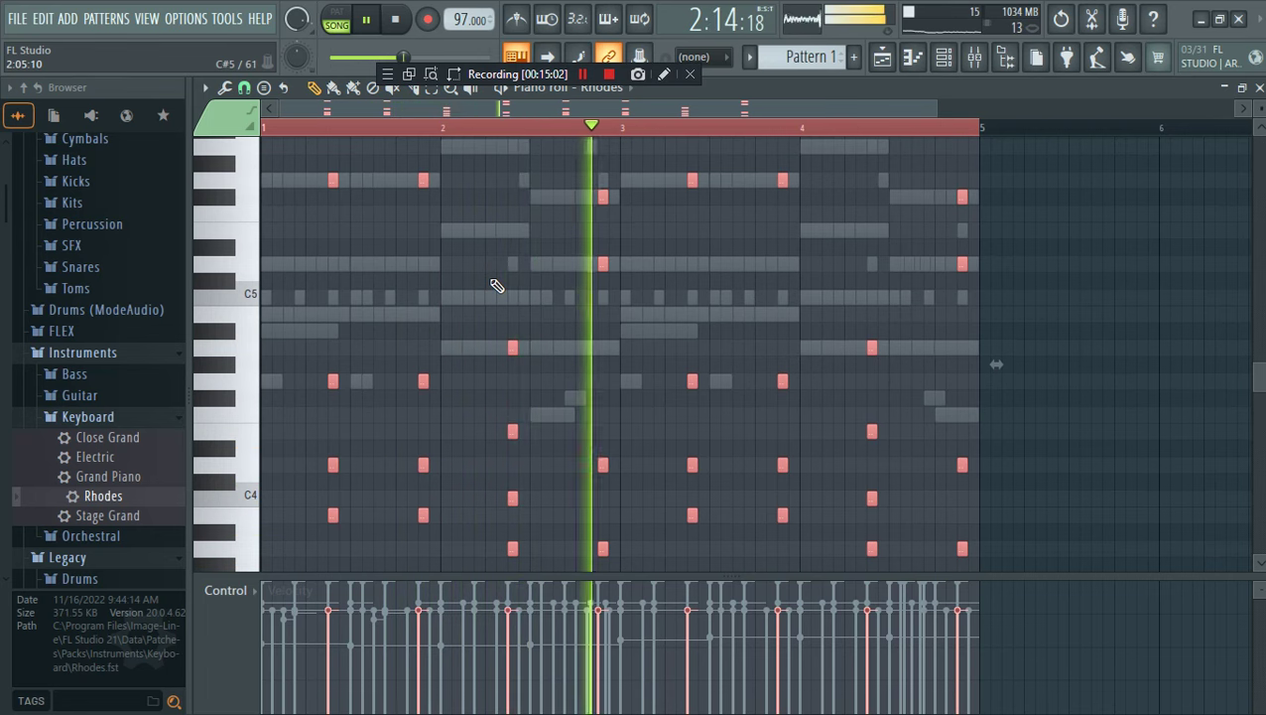
scroll(783, 328, "down", 1)
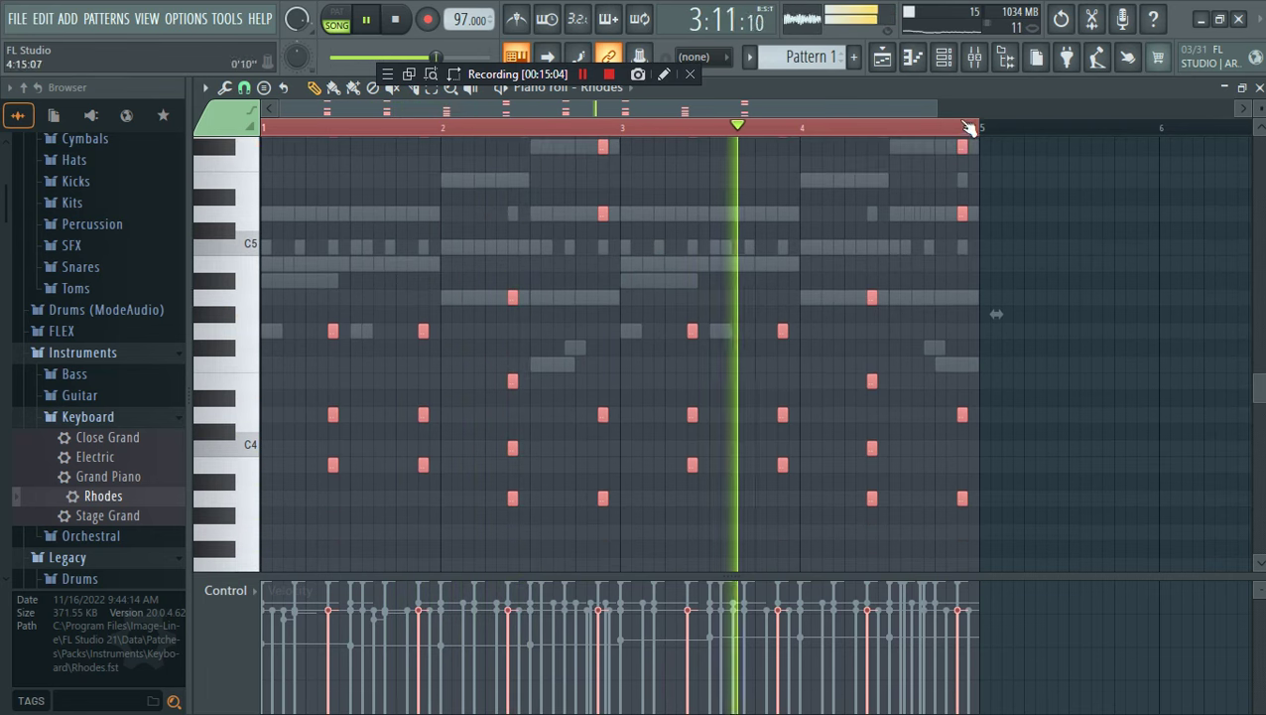
Unmute the Jazz channel and save the project as afrobeatddddd in a new project folder
left_click(946, 56)
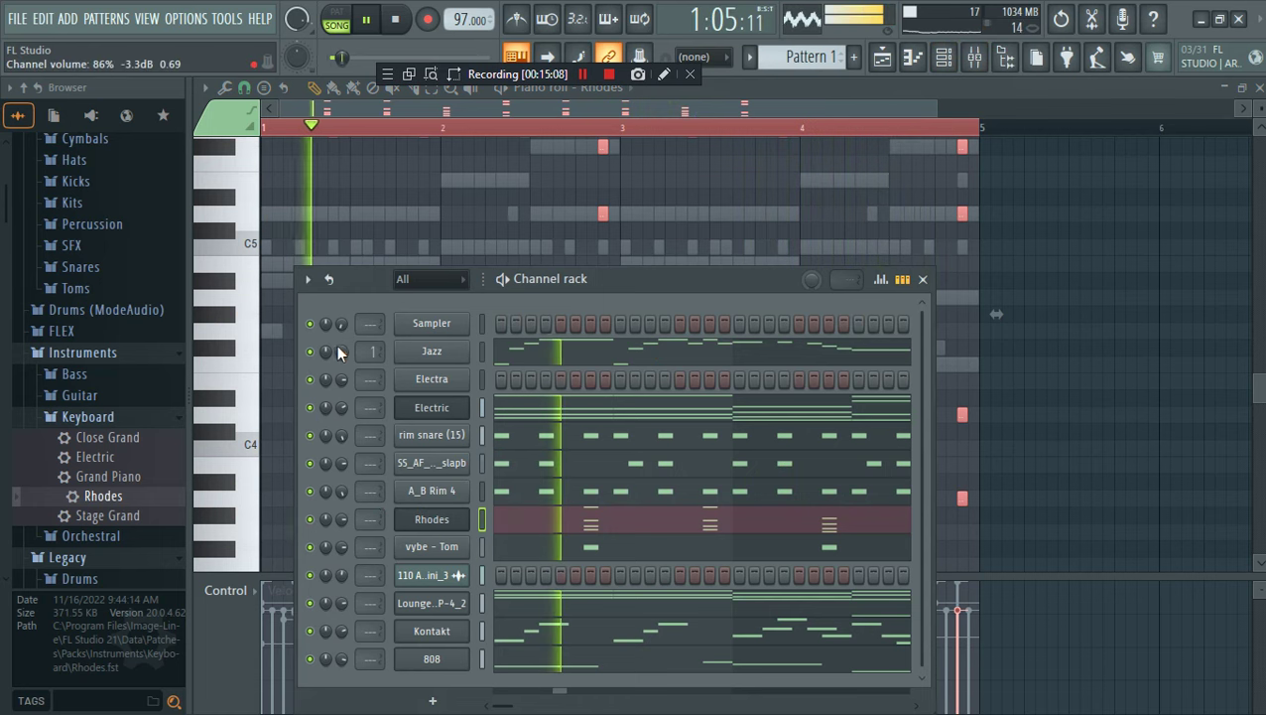
key("ctrl+s")
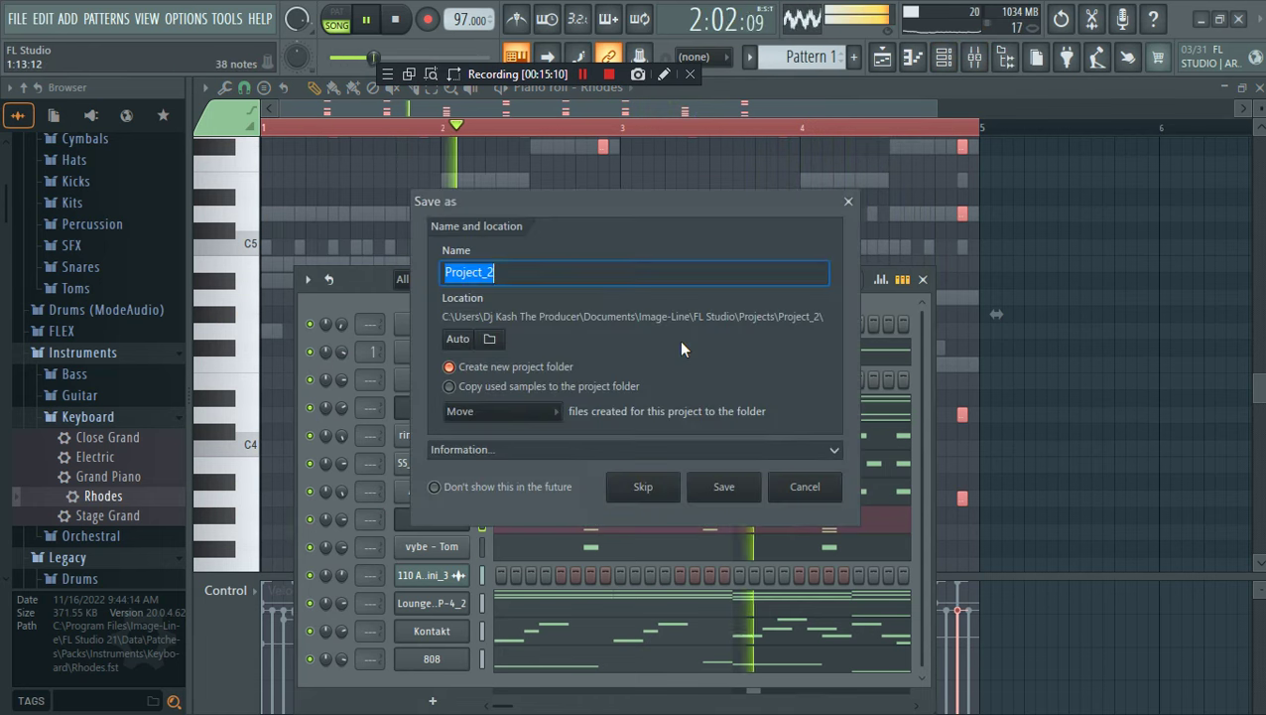
type("af")
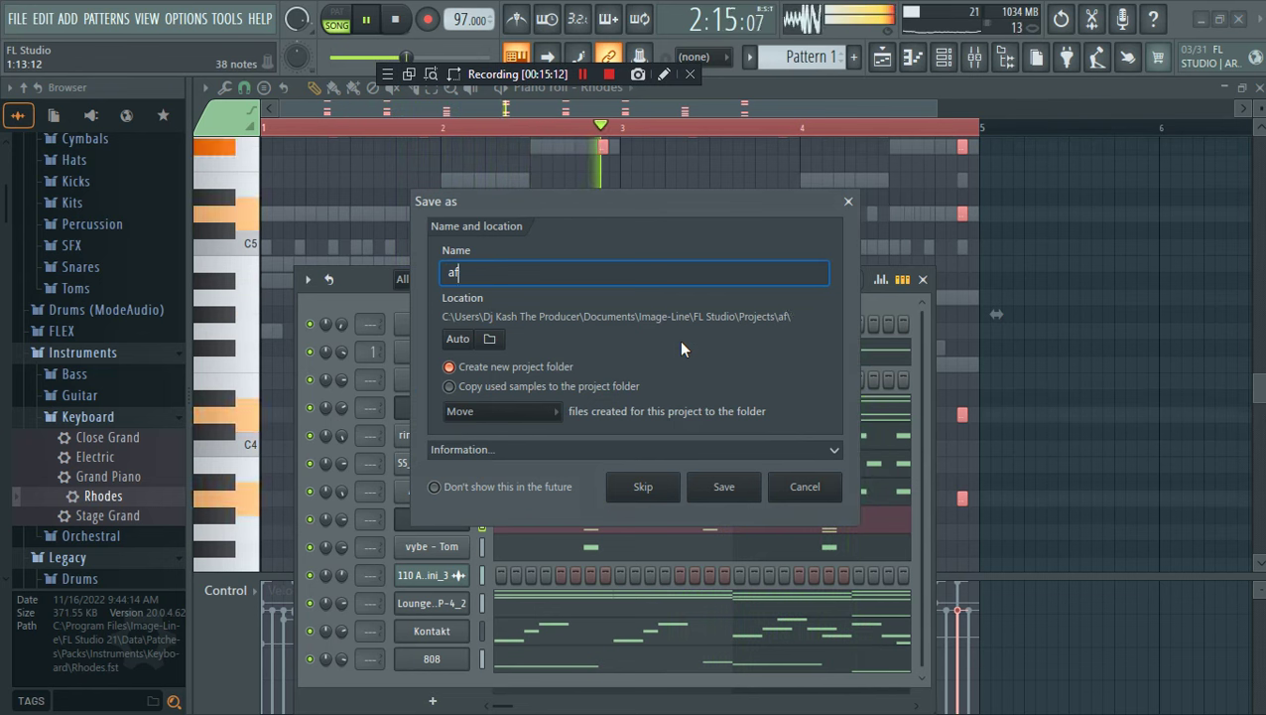
type("robeat")
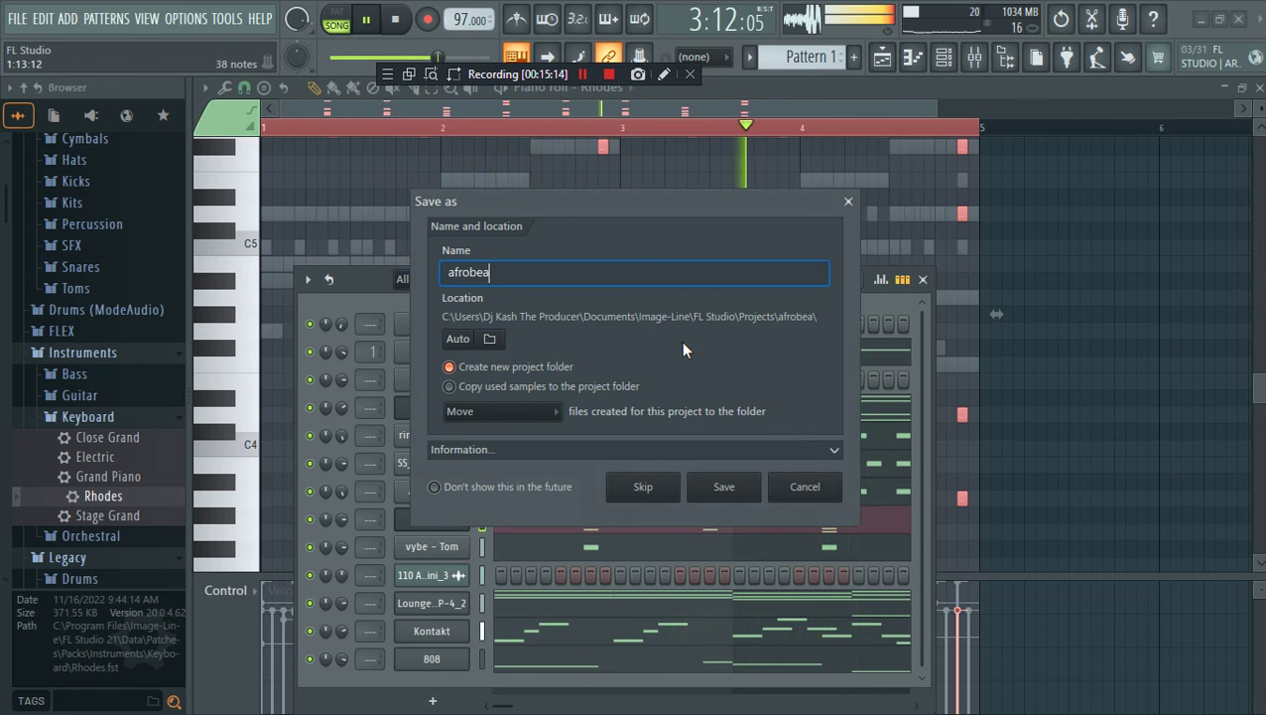
left_click(724, 486)
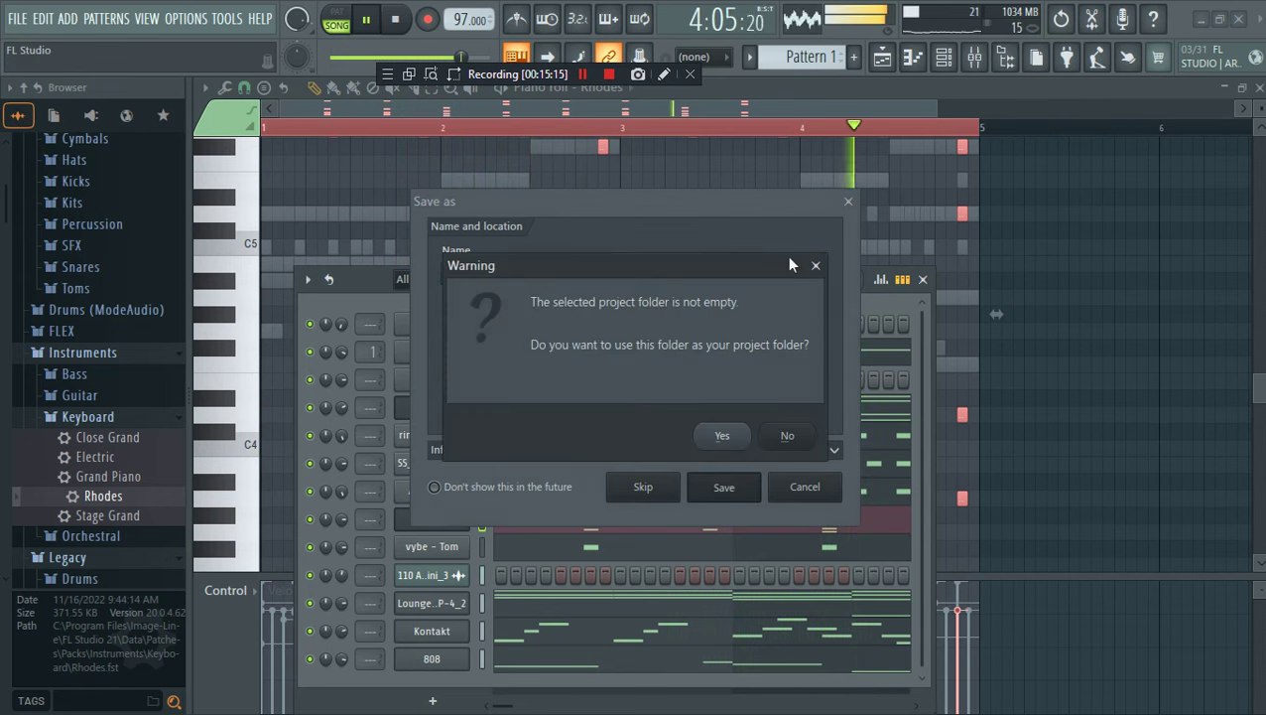
left_click(789, 437)
left_click(756, 443)
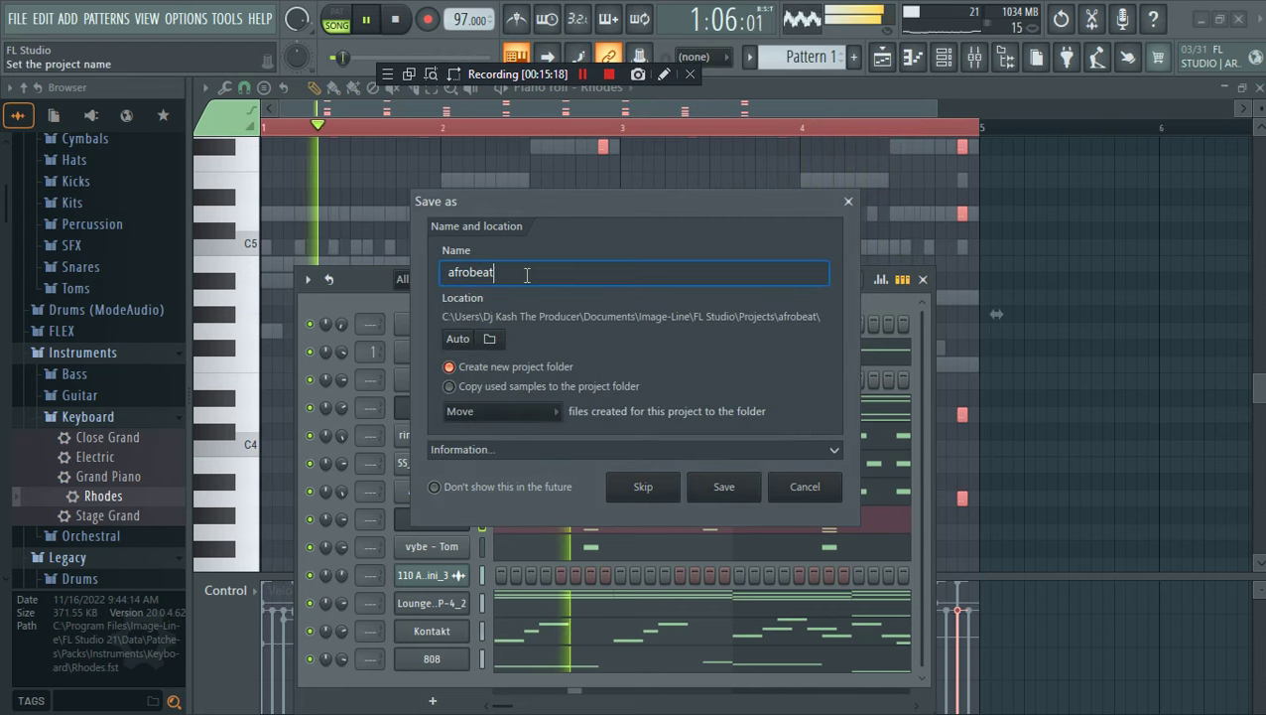
type("ddddd")
left_click(737, 485)
Close the channel rack, deselect the Rhodes notes in the piano roll, and stop playback
left_click(923, 279)
left_click(993, 346)
right_click(994, 347)
key("space")
scroll(984, 391, "down", 2)
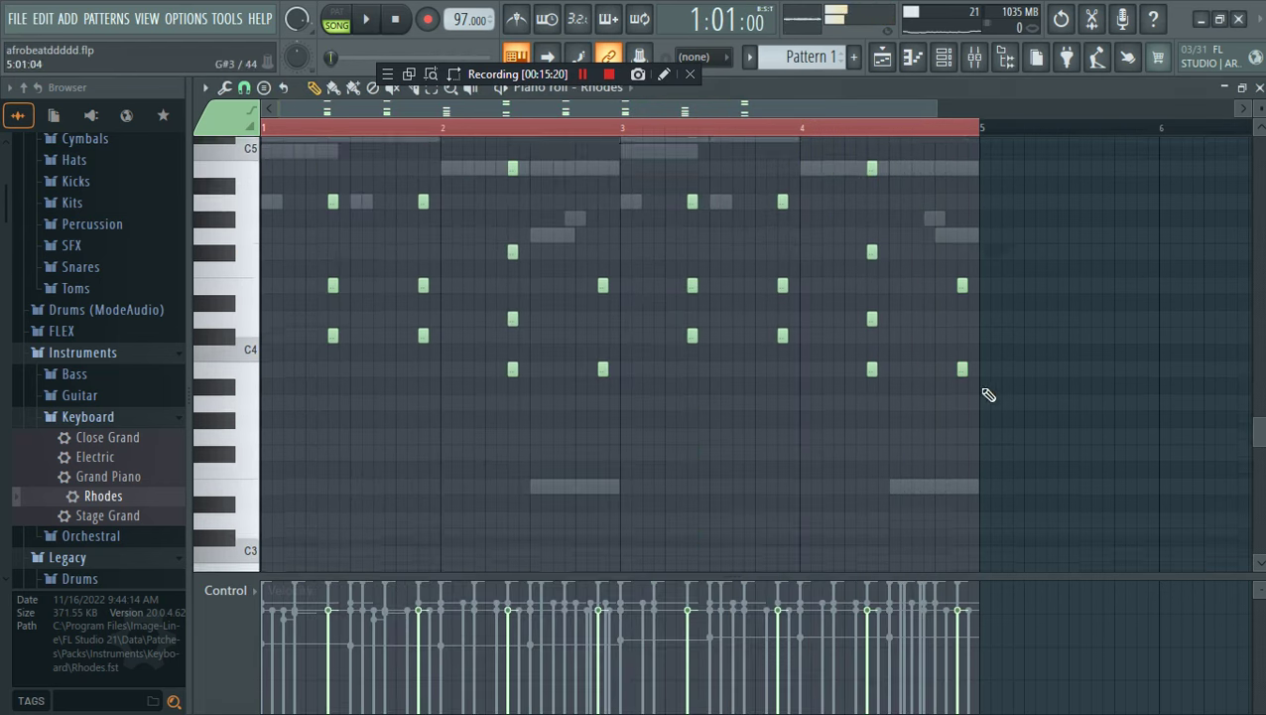
scroll(985, 394, "down", 2)
left_click_drag(1045, 487, 120, 198)
key("Delete")
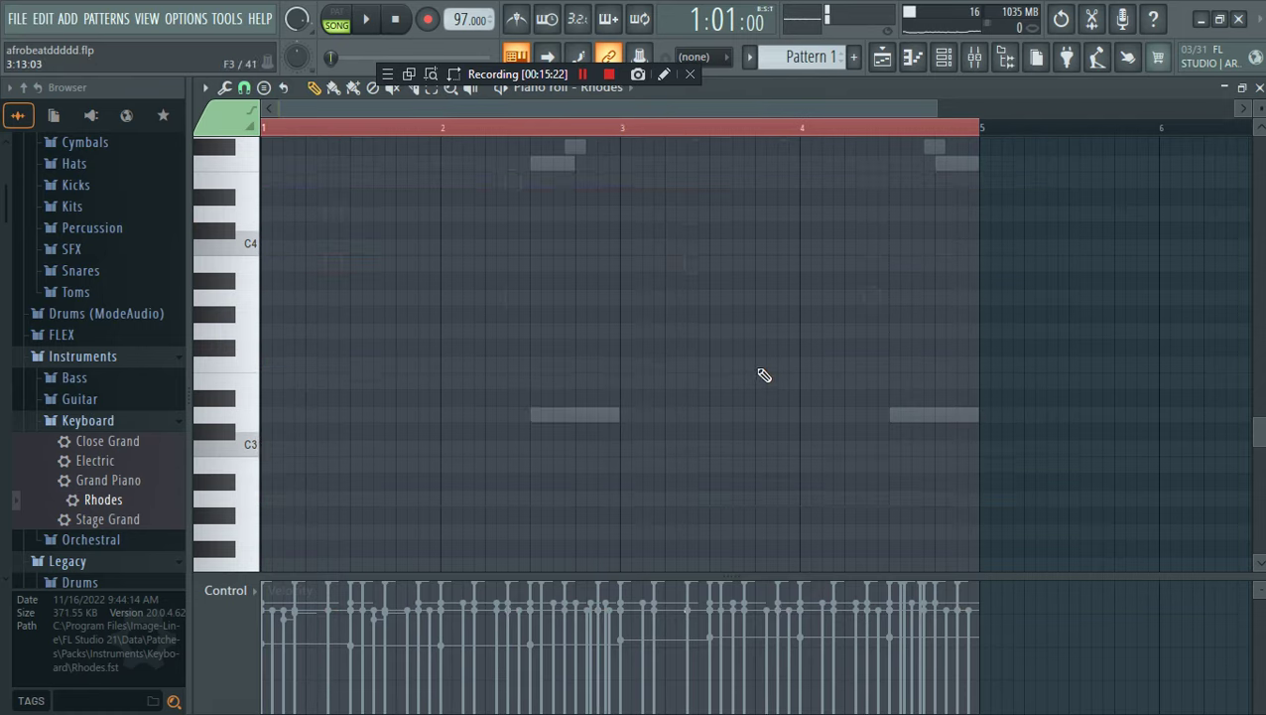
scroll(764, 375, "up", 7)
key("ctrl+z")
Start playback and transpose the lower notes of the Rhodes chords up one octave
scroll(961, 446, "down", 4)
key("space")
left_click_drag(1052, 504, 256, 369)
key("ctrl+Up")
scroll(431, 354, "up", 3)
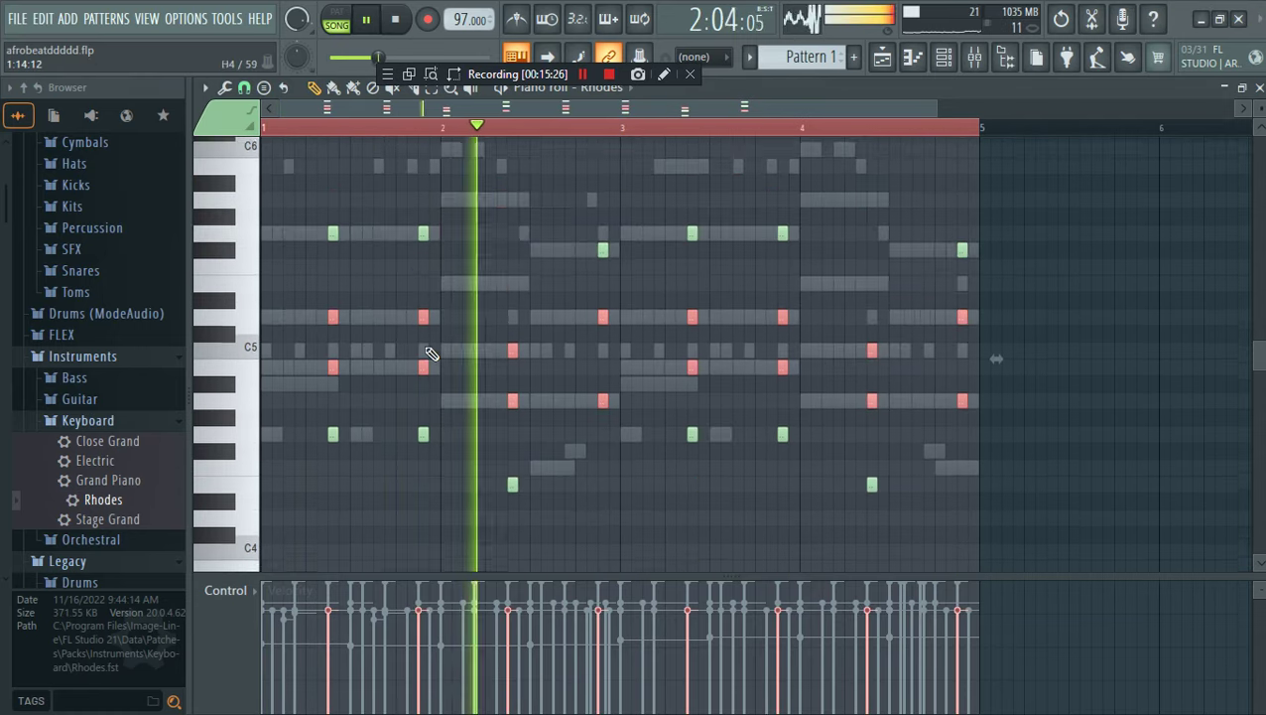
scroll(431, 354, "up", 2)
Add the Strings Section preset from the Orchestral instruments as a new channel after the 808, then play the song
key("F6")
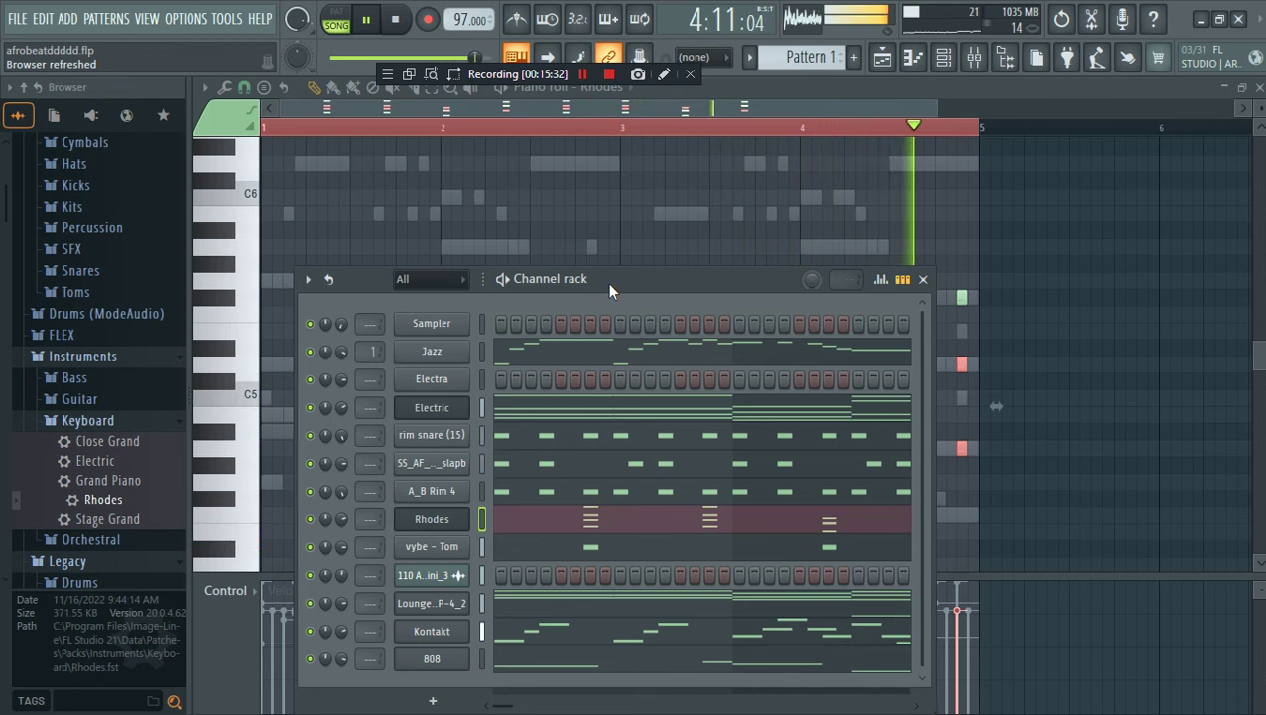
scroll(169, 415, "down", 3)
left_click(161, 420)
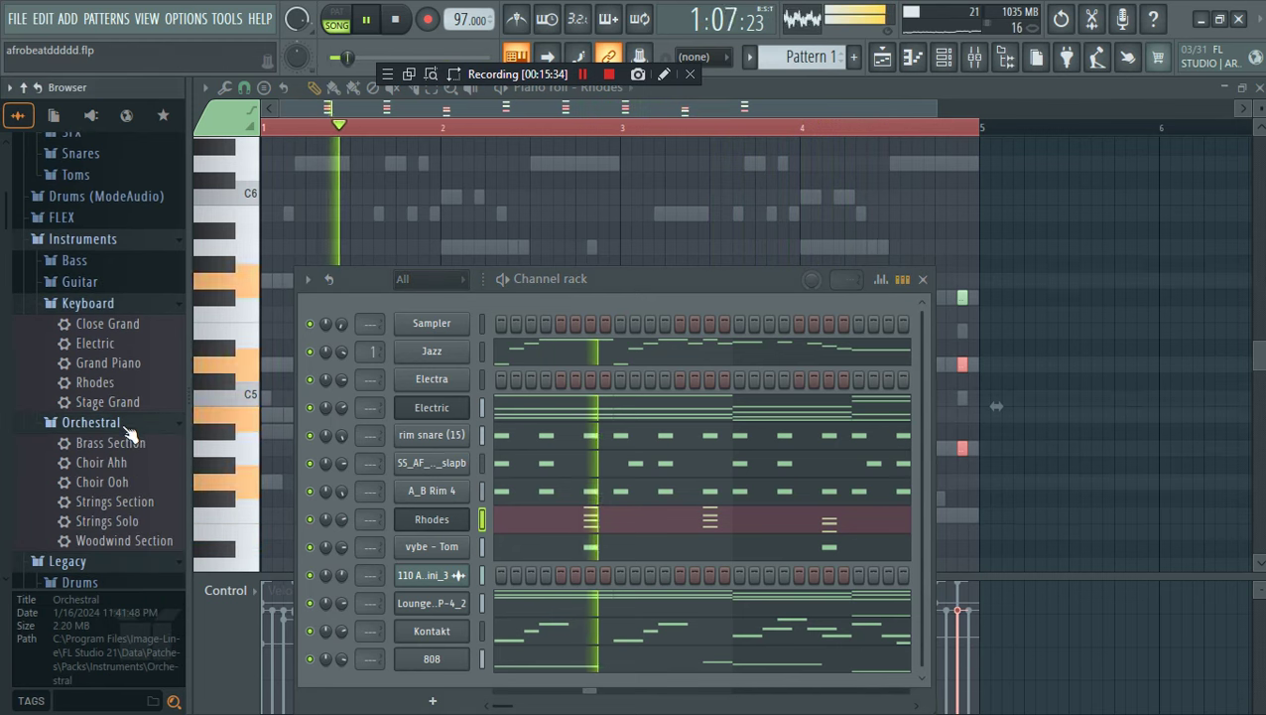
key("space")
left_click_drag(114, 501, 123, 501)
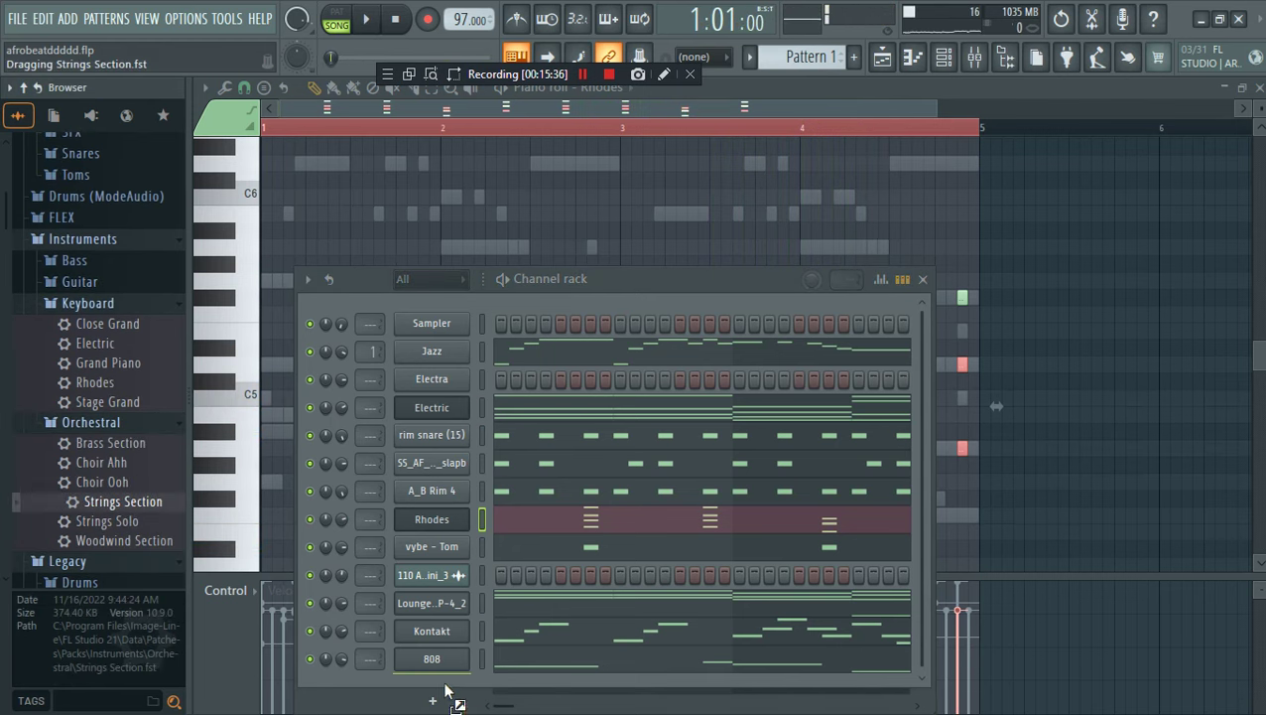
left_click_drag(446, 690, 437, 679)
key("space")
left_click(647, 407)
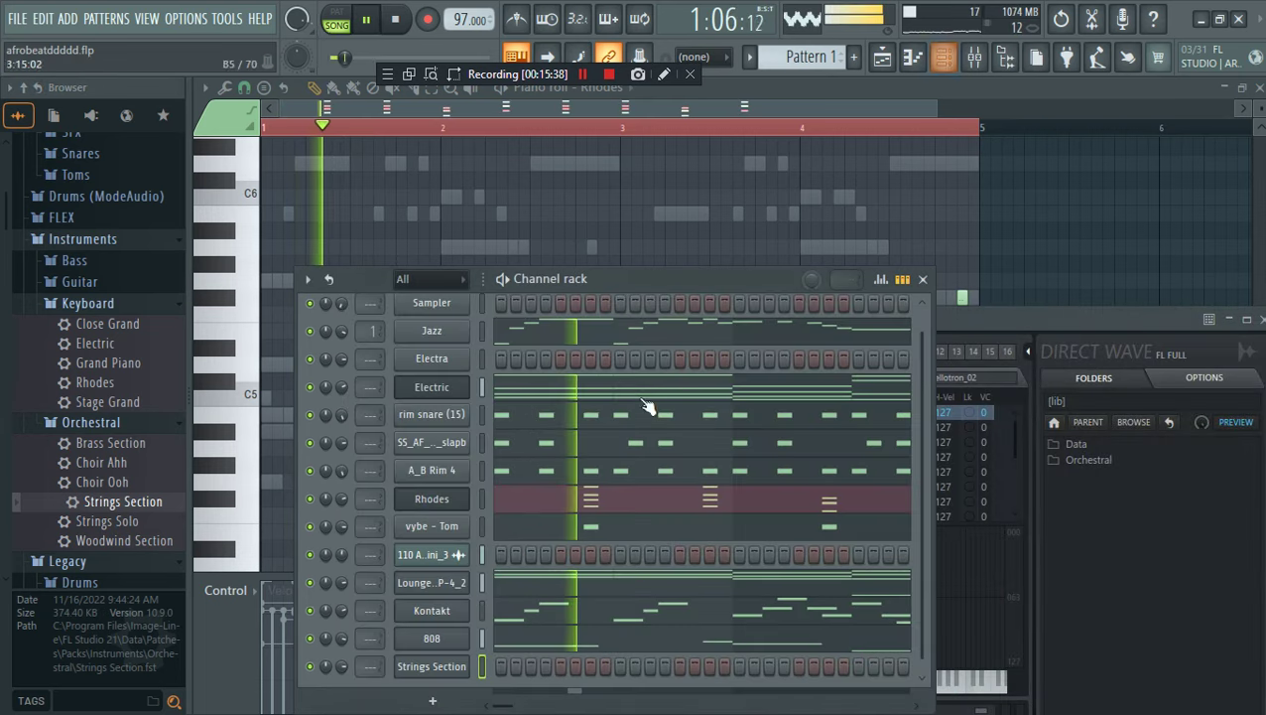
Write a two-bar Strings Section melody: G5 for three beats and E5 for one, then A5 and F#5 for two beats each
right_click(445, 666)
left_click(577, 452)
key("space")
left_click_drag(266, 364, 243, 353)
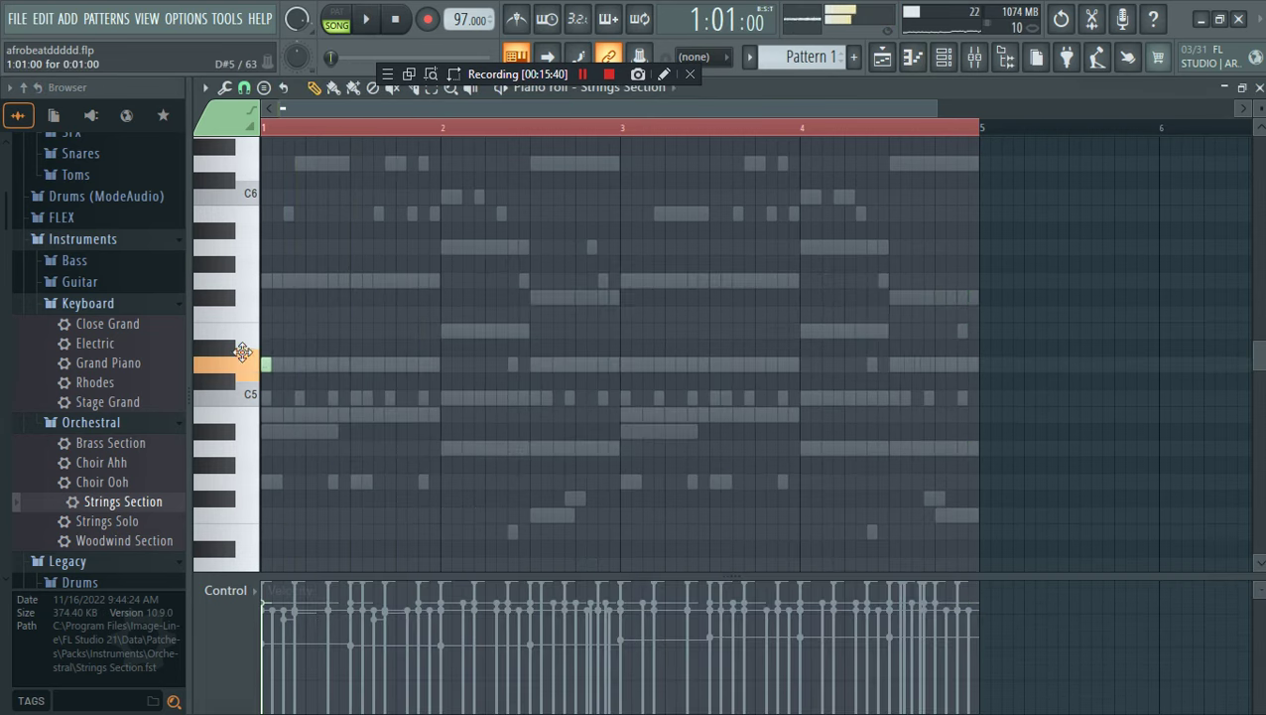
left_click_drag(268, 277, 533, 249)
key("space")
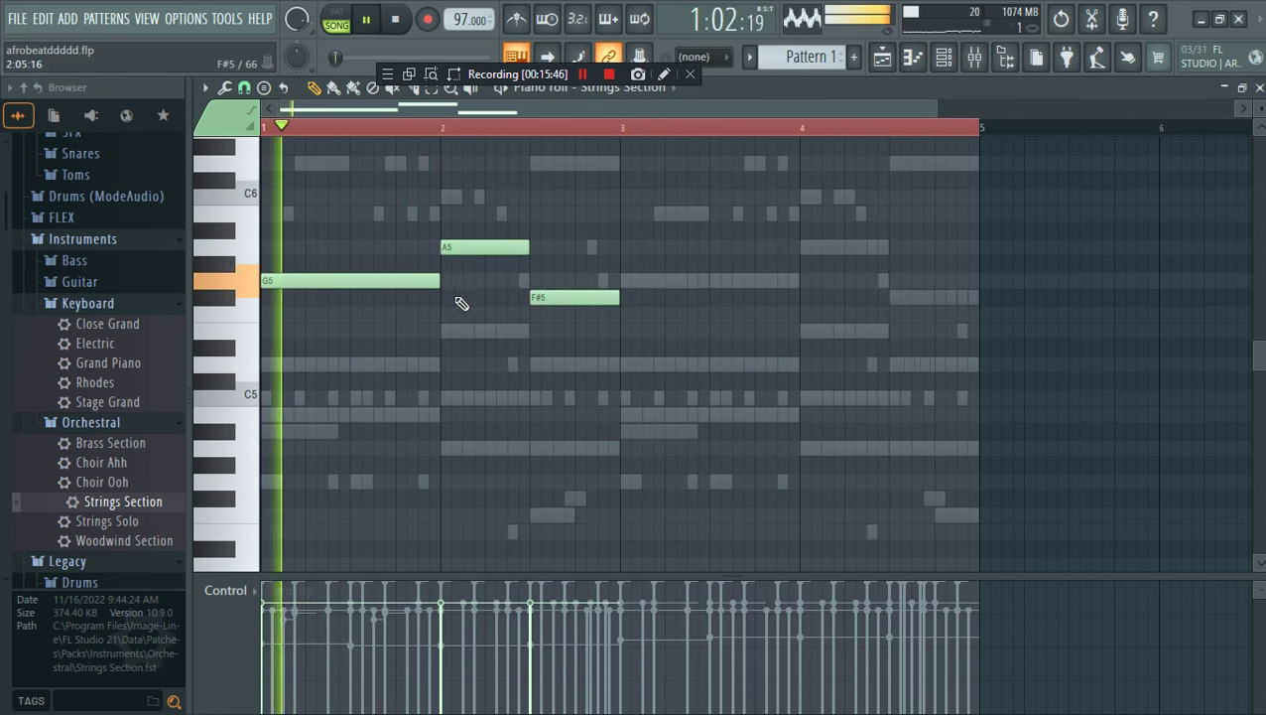
left_click_drag(438, 282, 395, 285)
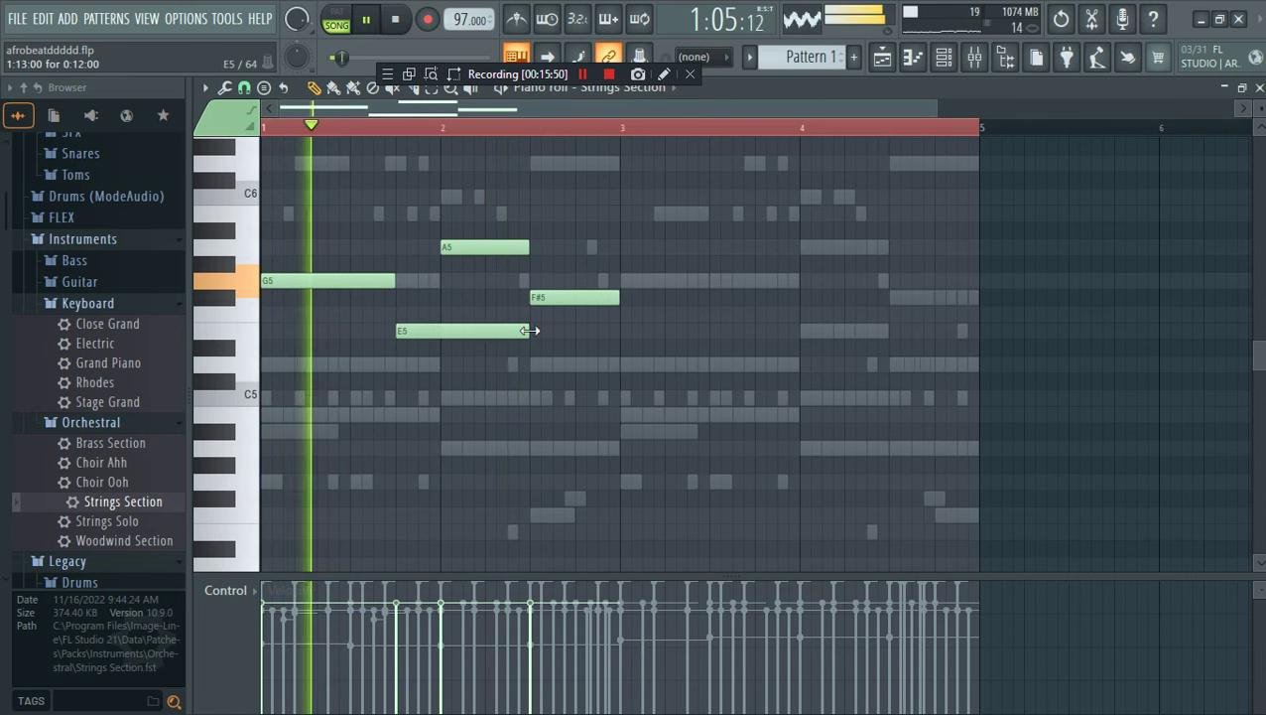
left_click_drag(526, 331, 439, 332)
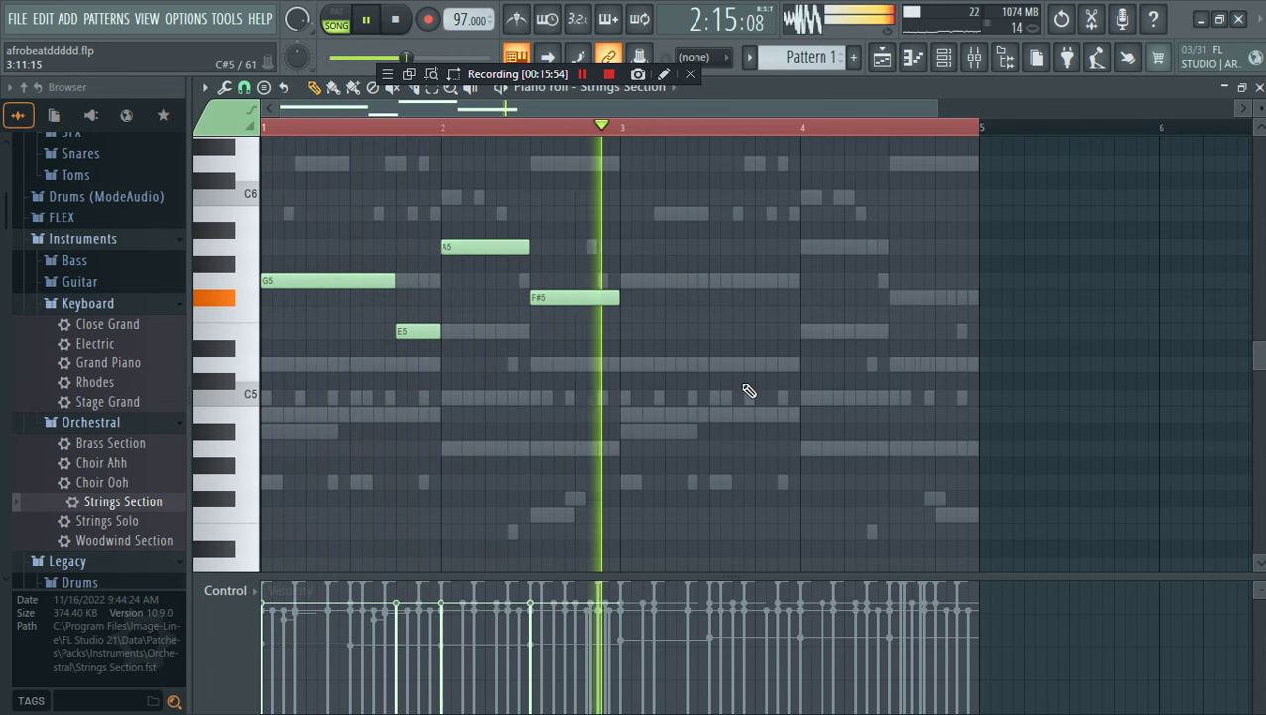
Duplicate the two-bar Strings Section melody so the copy fills bars 3 and 4
left_click_drag(749, 392, 263, 175)
key("ctrl+b")
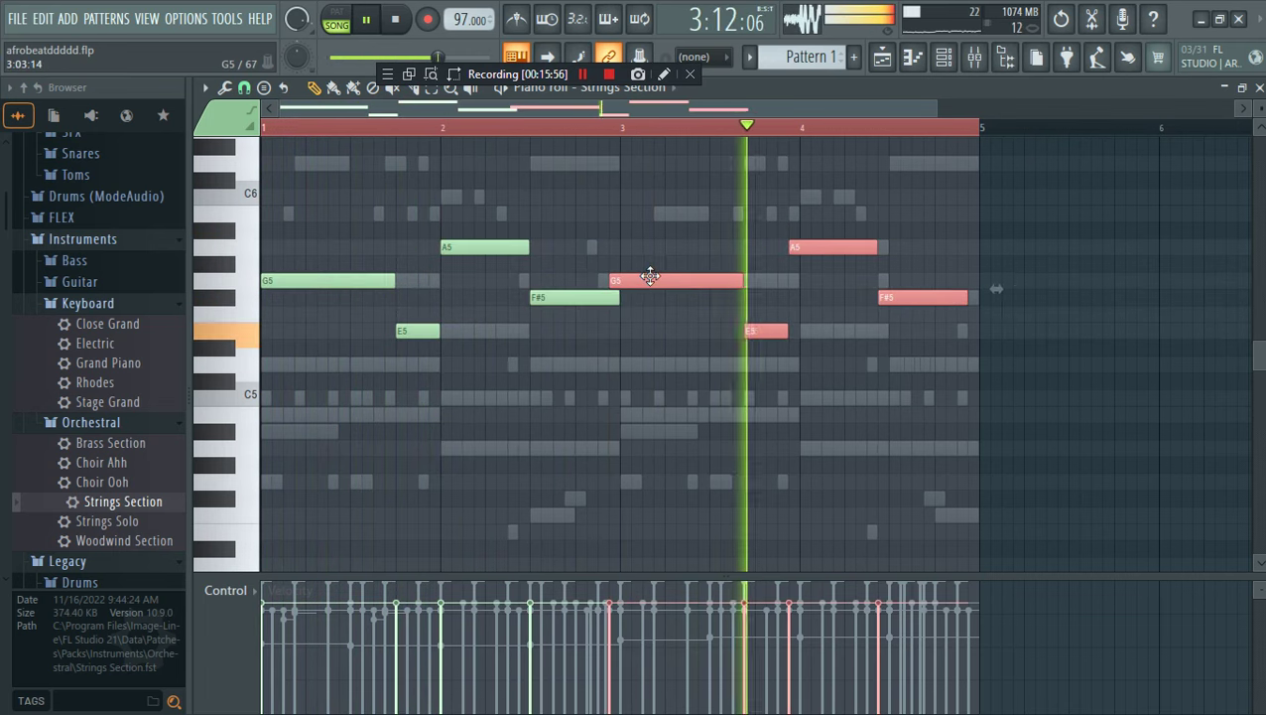
left_click(955, 247)
right_click(976, 246)
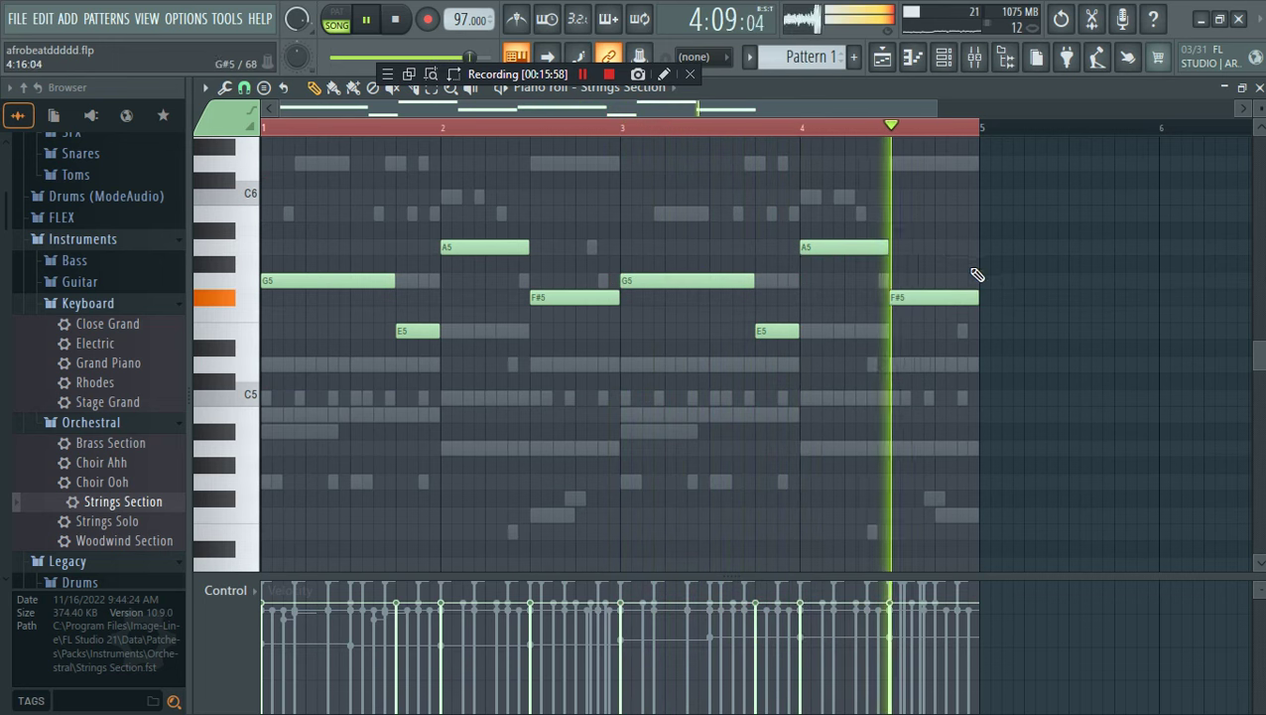
Try the Strings Solo preset at 63% channel volume and the Woodwind Section preset on the strings melody channel
left_click(944, 56)
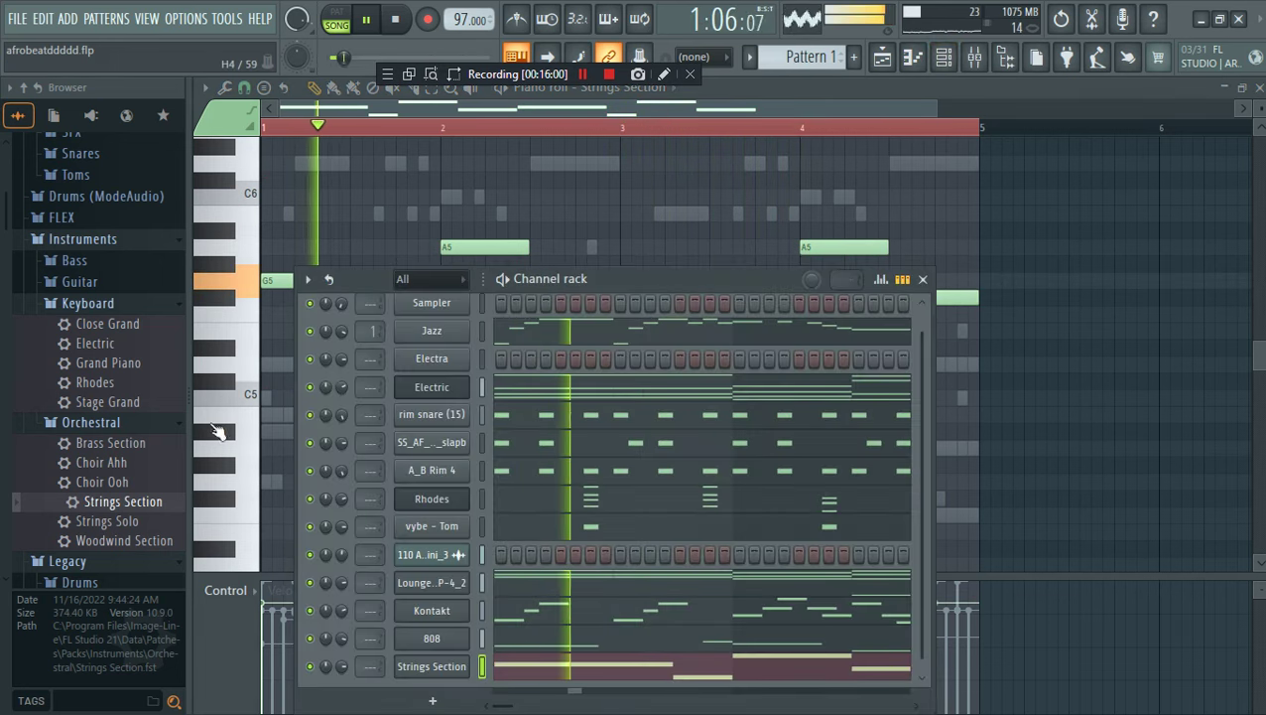
left_click_drag(107, 521, 452, 678)
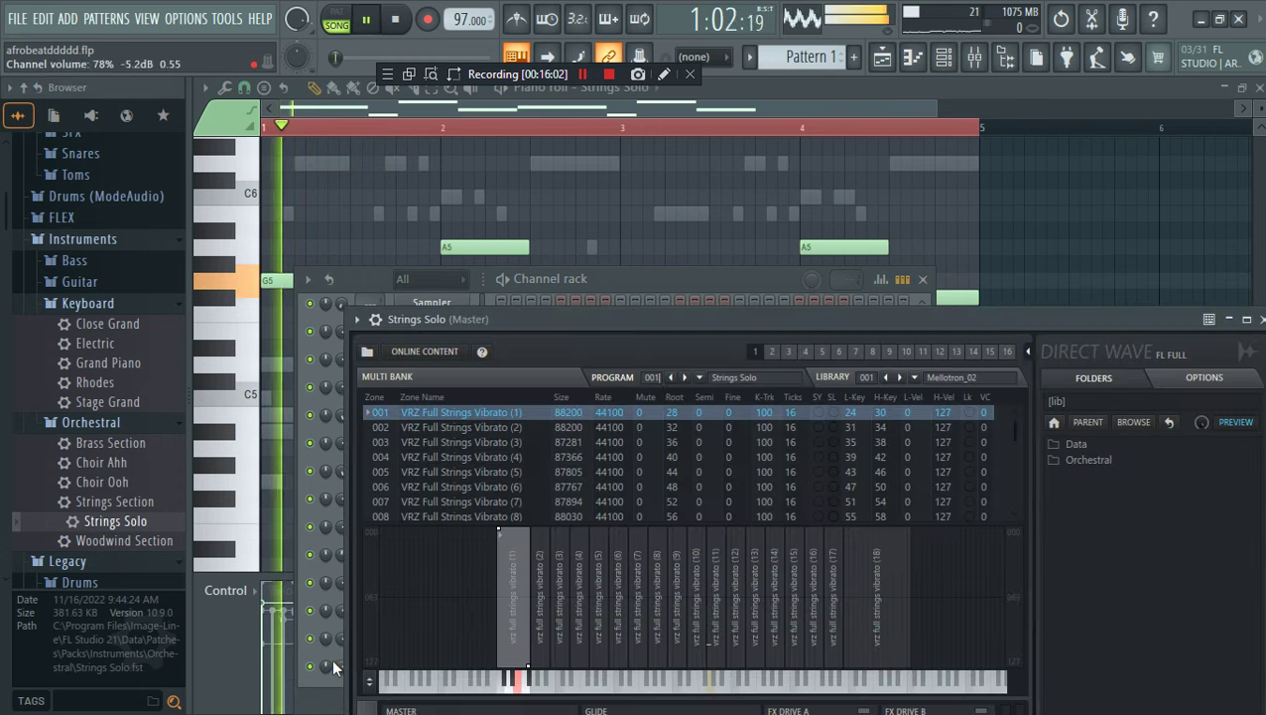
left_click_drag(342, 666, 341, 681)
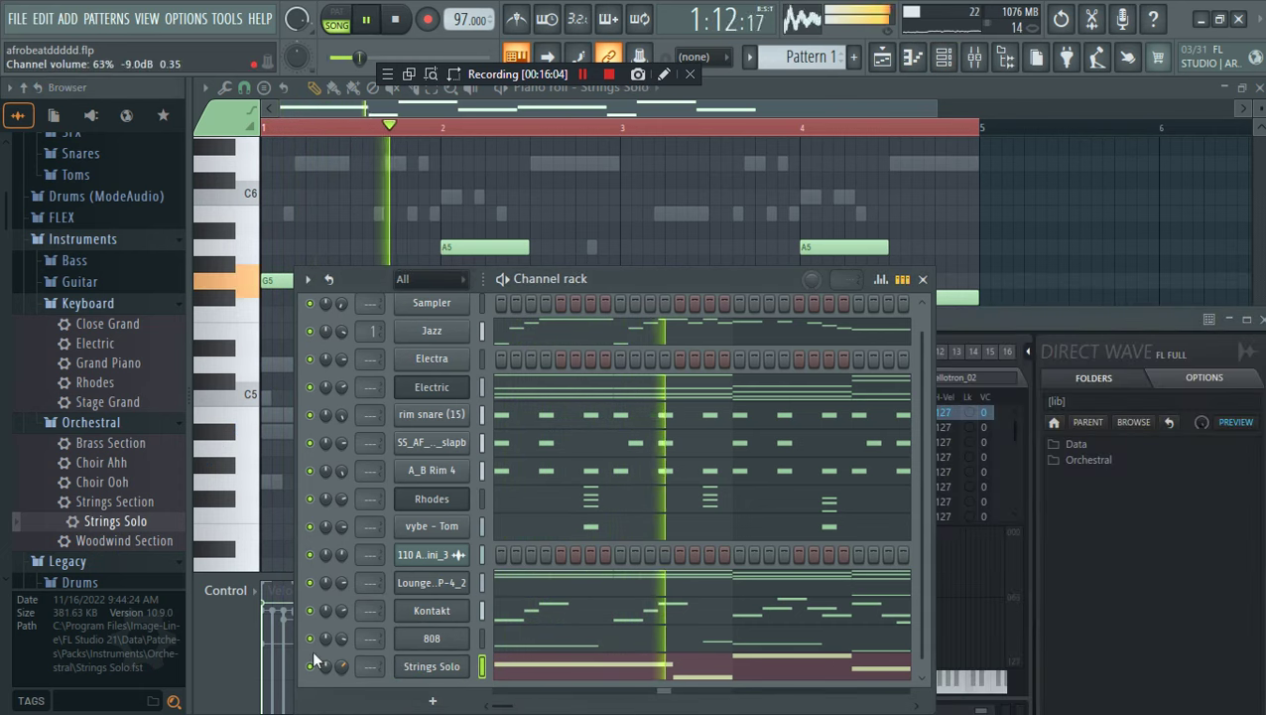
left_click_drag(124, 540, 407, 675)
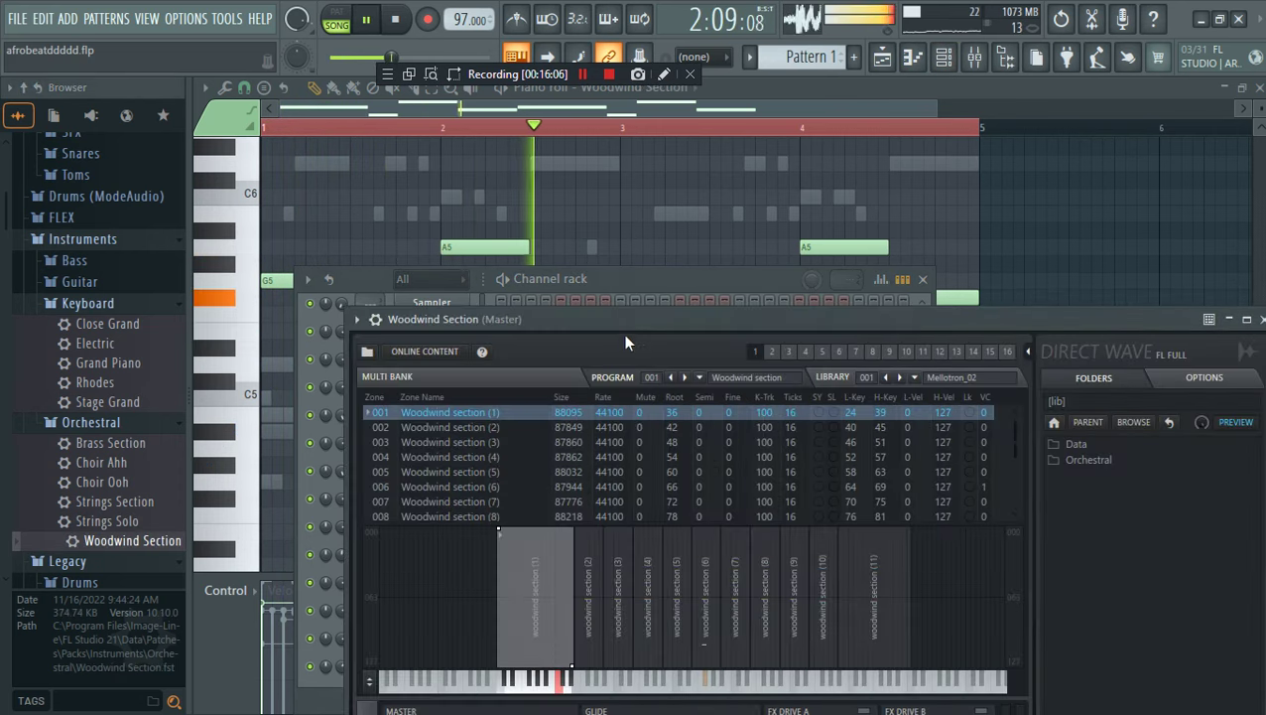
left_click(663, 288)
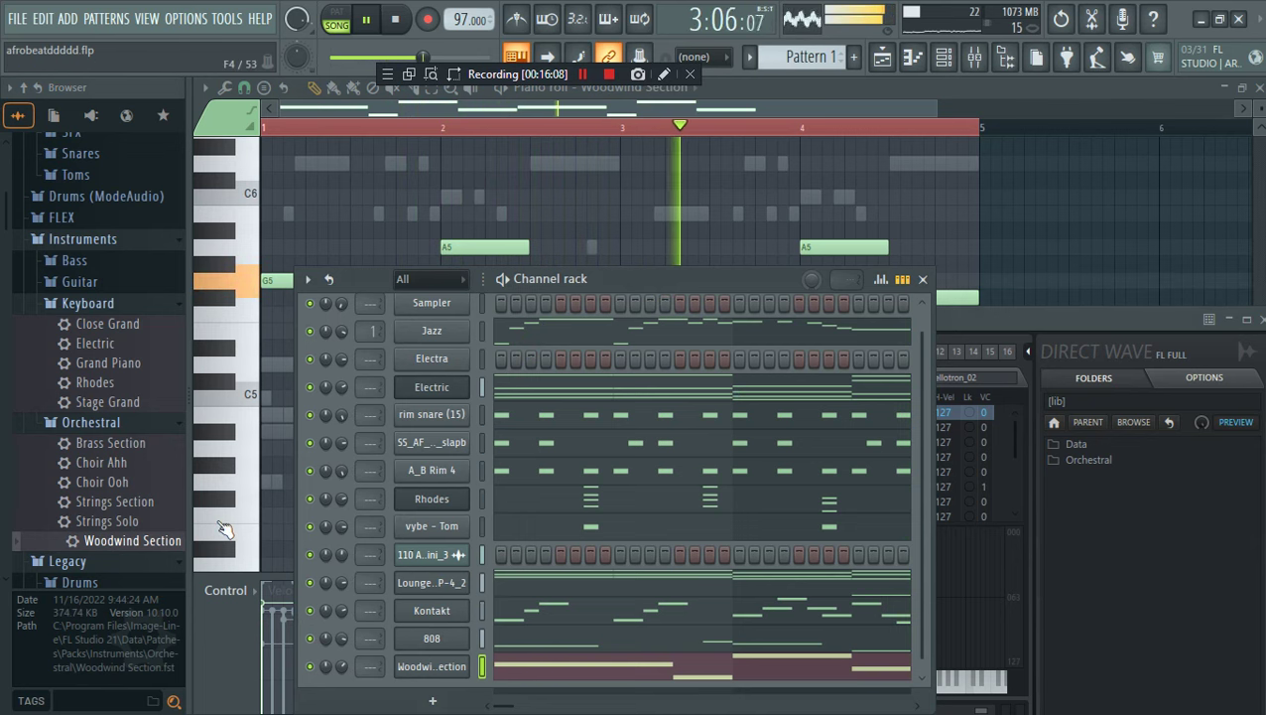
Load the Brass Section preset onto the melody channel at 54% volume and add a Strings Section channel below it
left_click_drag(114, 442, 266, 542)
left_click_drag(428, 673, 424, 676)
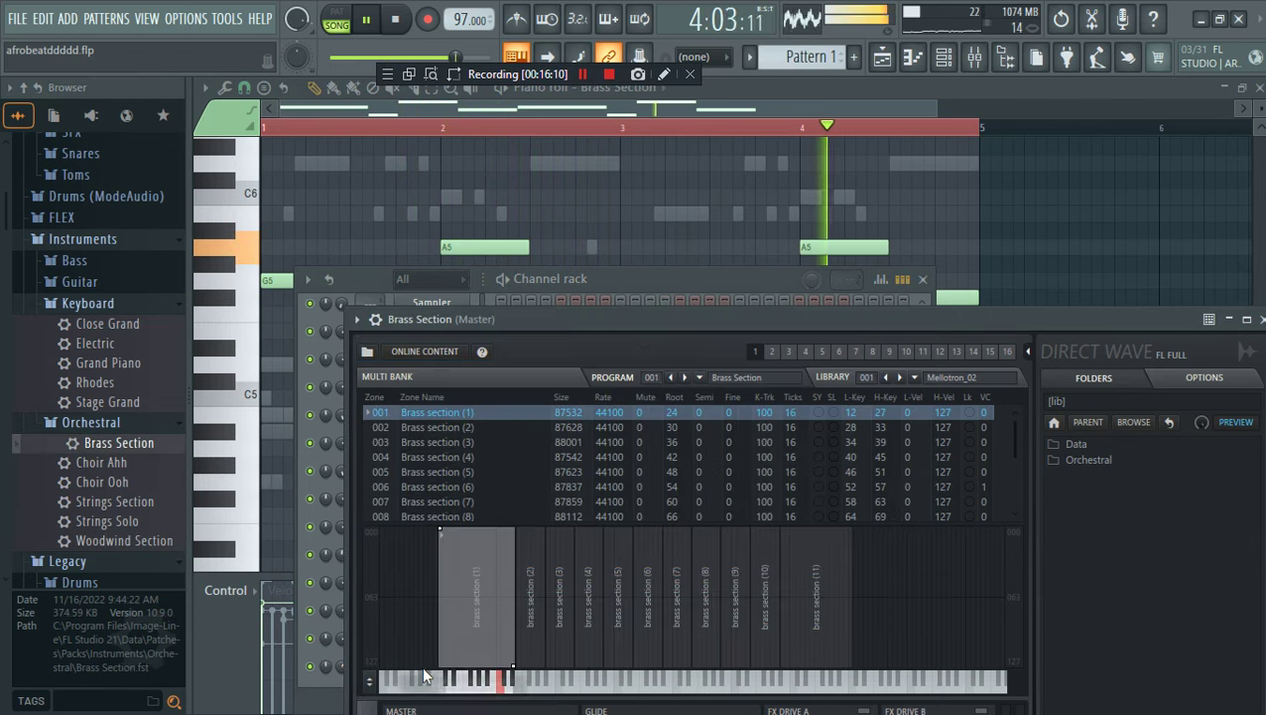
left_click_drag(87, 503, 314, 679)
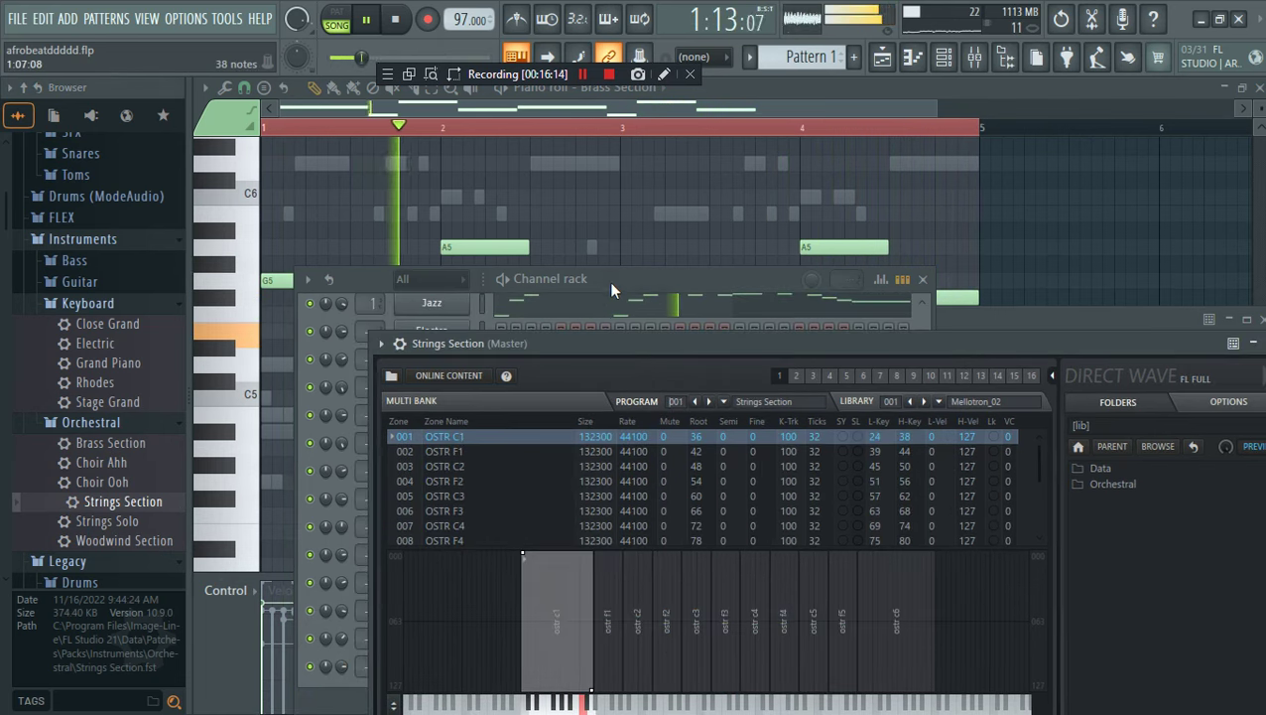
left_click(612, 284)
left_click_drag(341, 638, 341, 646)
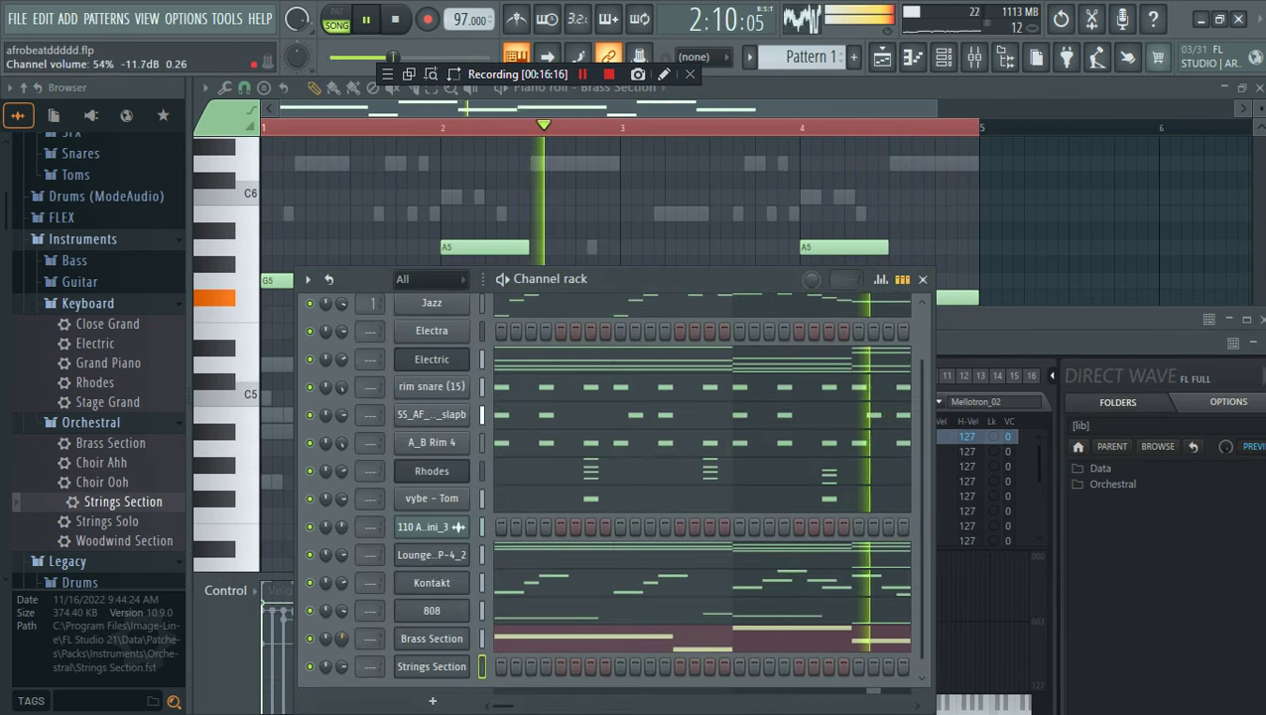
Stop playback and replace the new Strings Section channel with String patch 1 from the Legacy strings instruments
left_click(112, 314)
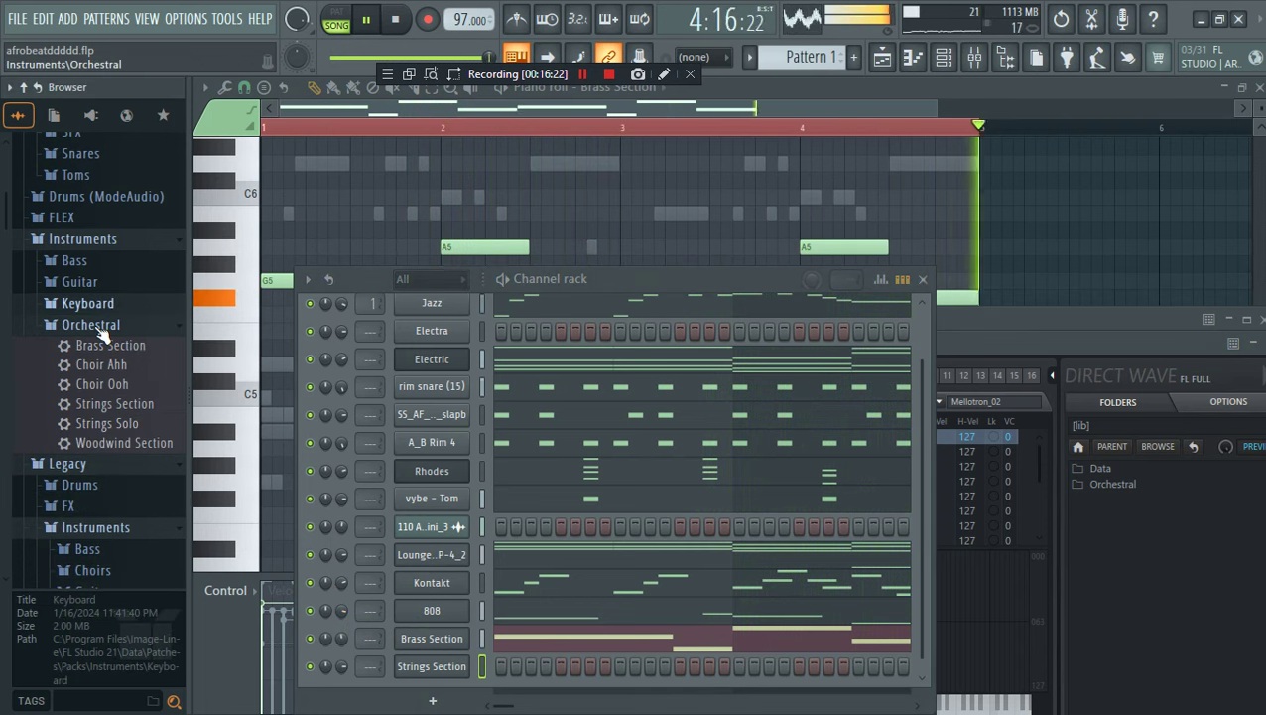
left_click(103, 328)
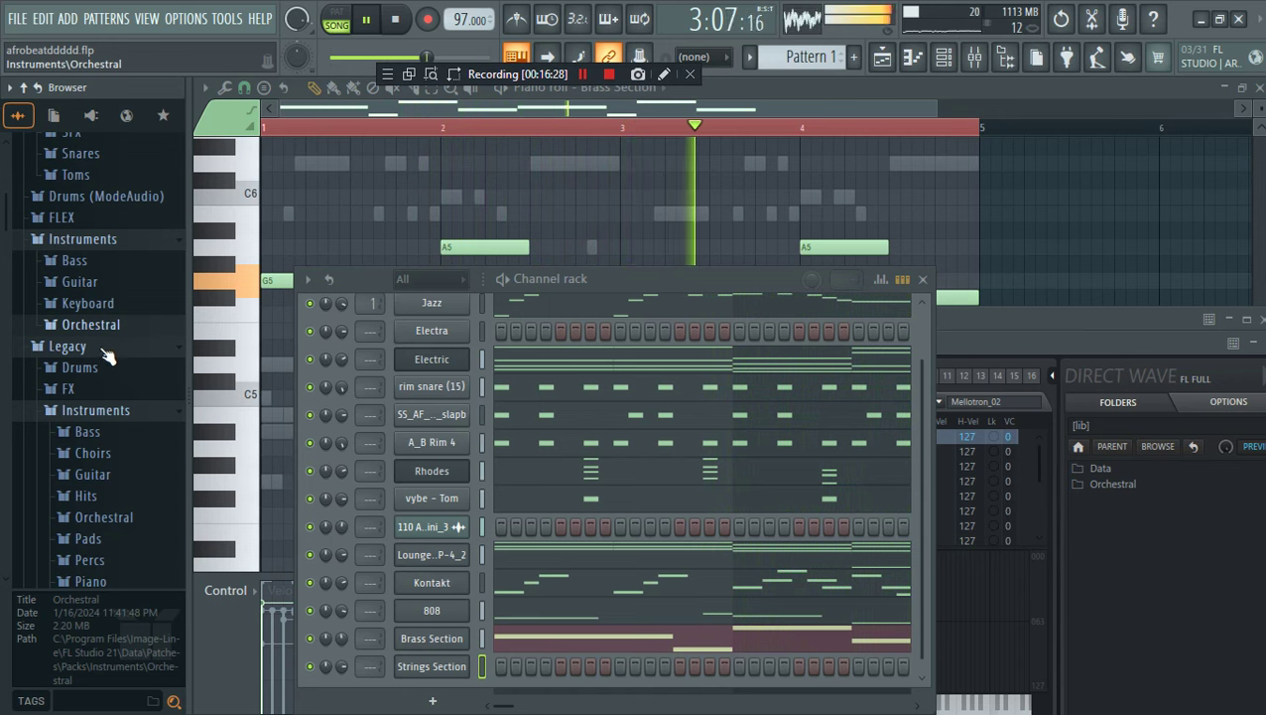
key("space")
scroll(109, 397, "down", 5)
left_click(90, 369)
scroll(127, 516, "down", 5)
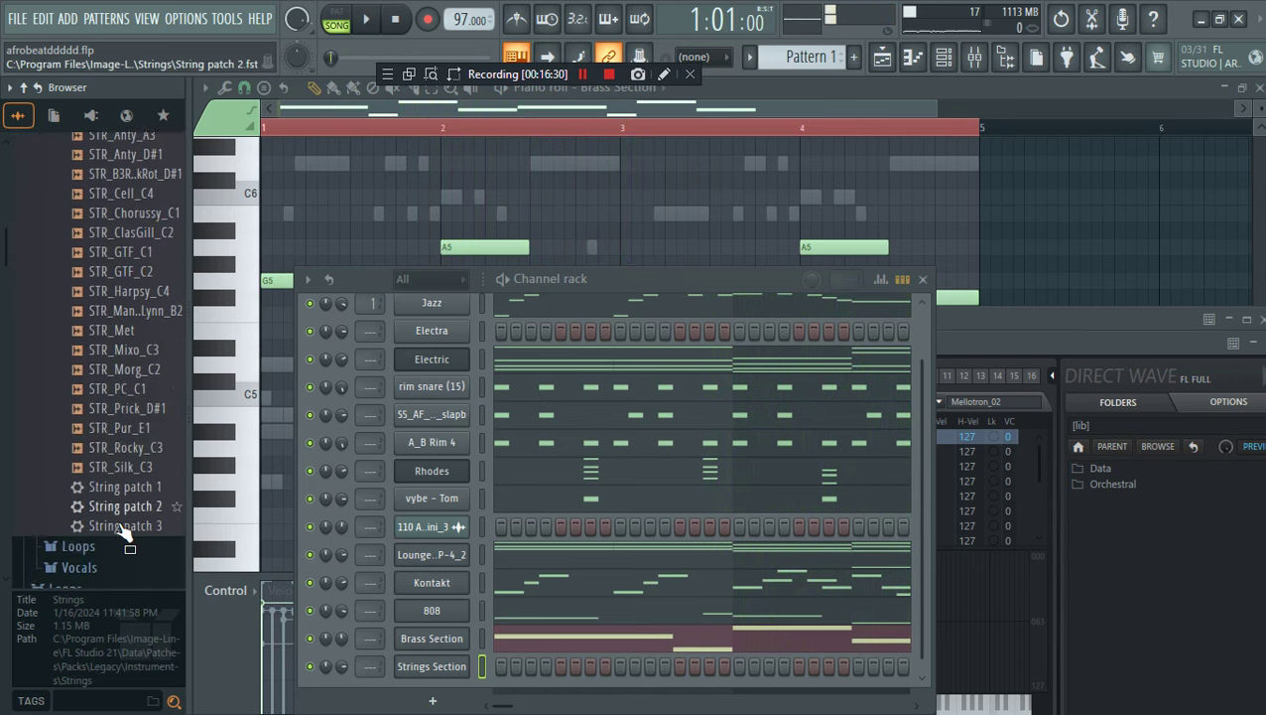
left_click_drag(124, 456, 461, 673)
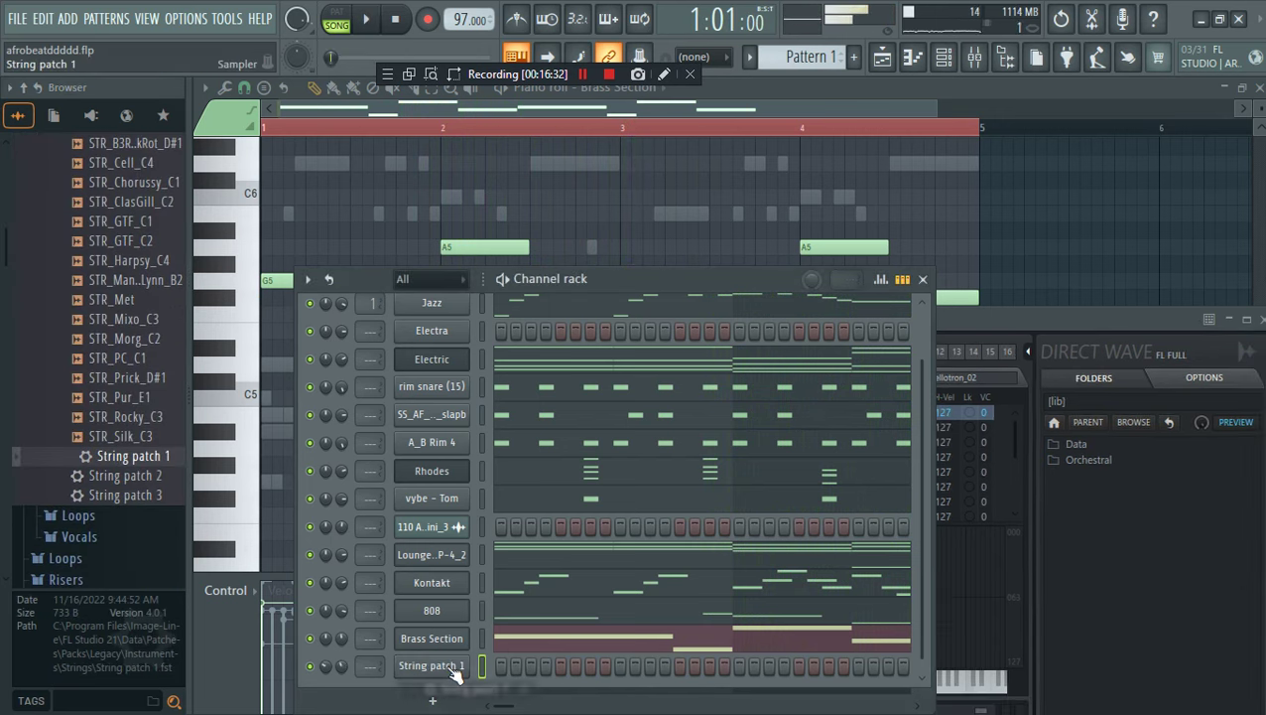
Set the hold to maximum and the decay to minimum in String patch 1's volume envelope
left_click(434, 377)
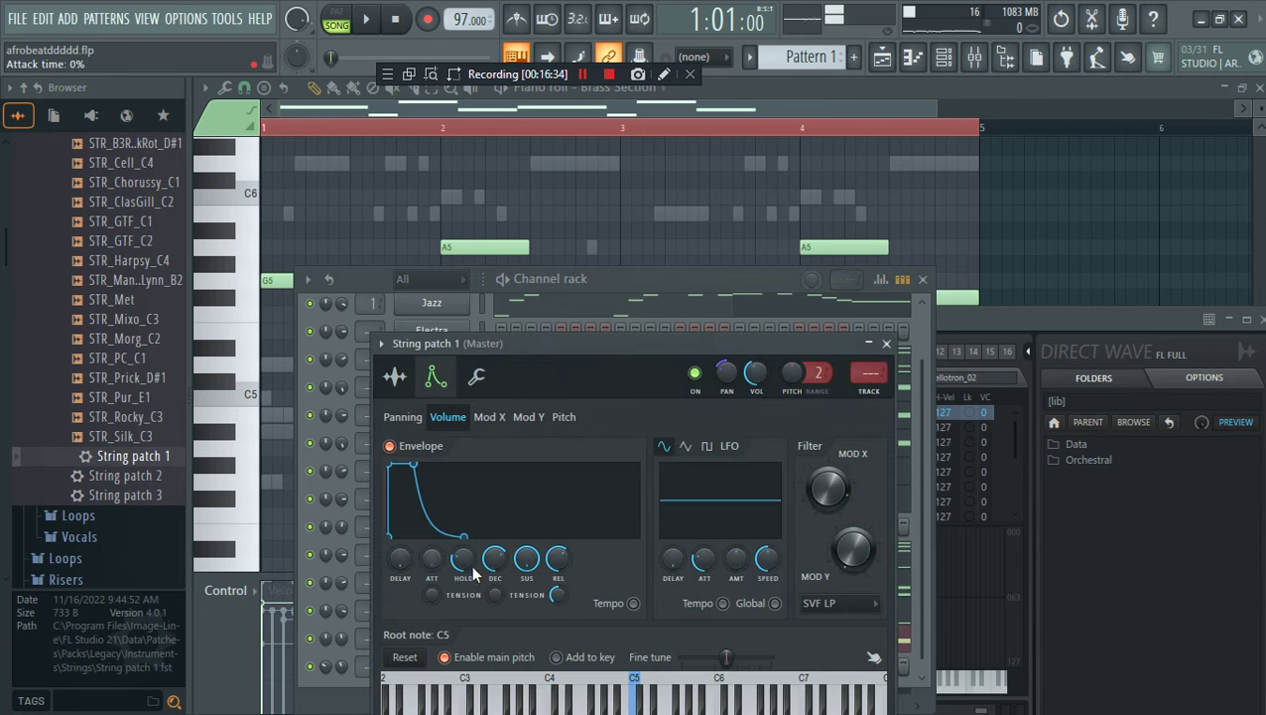
left_click_drag(472, 564, 513, 546)
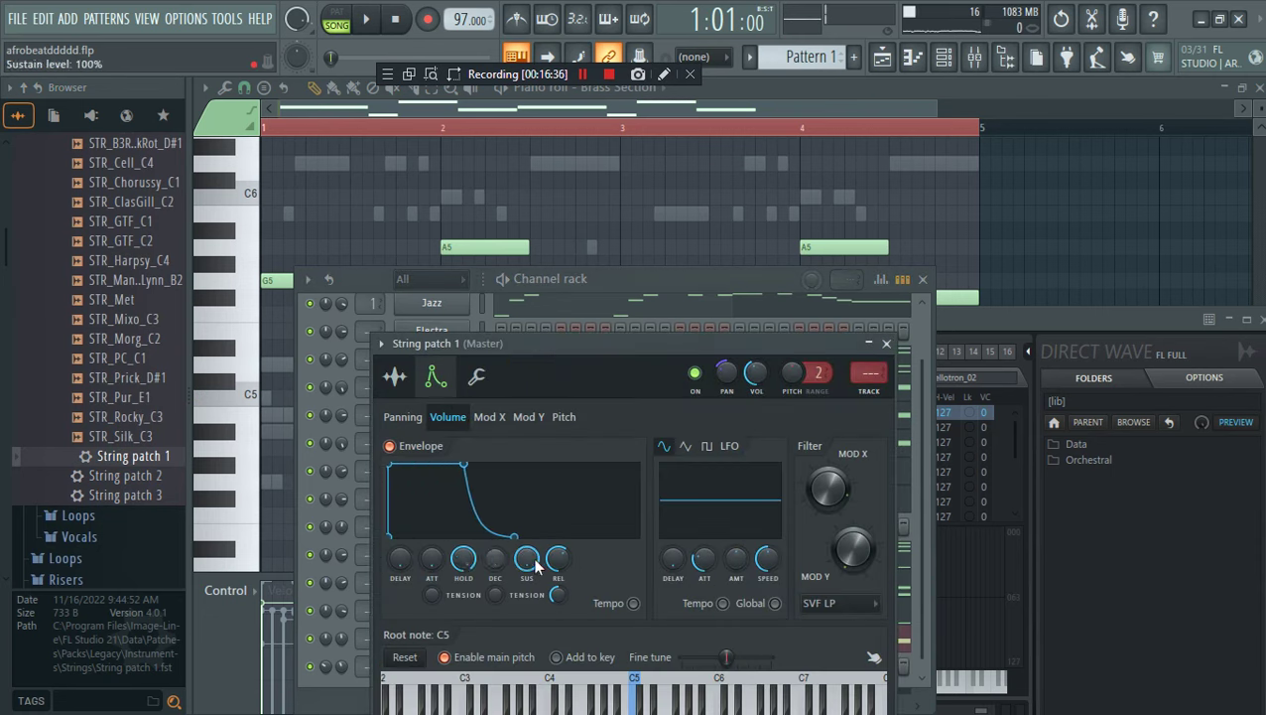
left_click(665, 281)
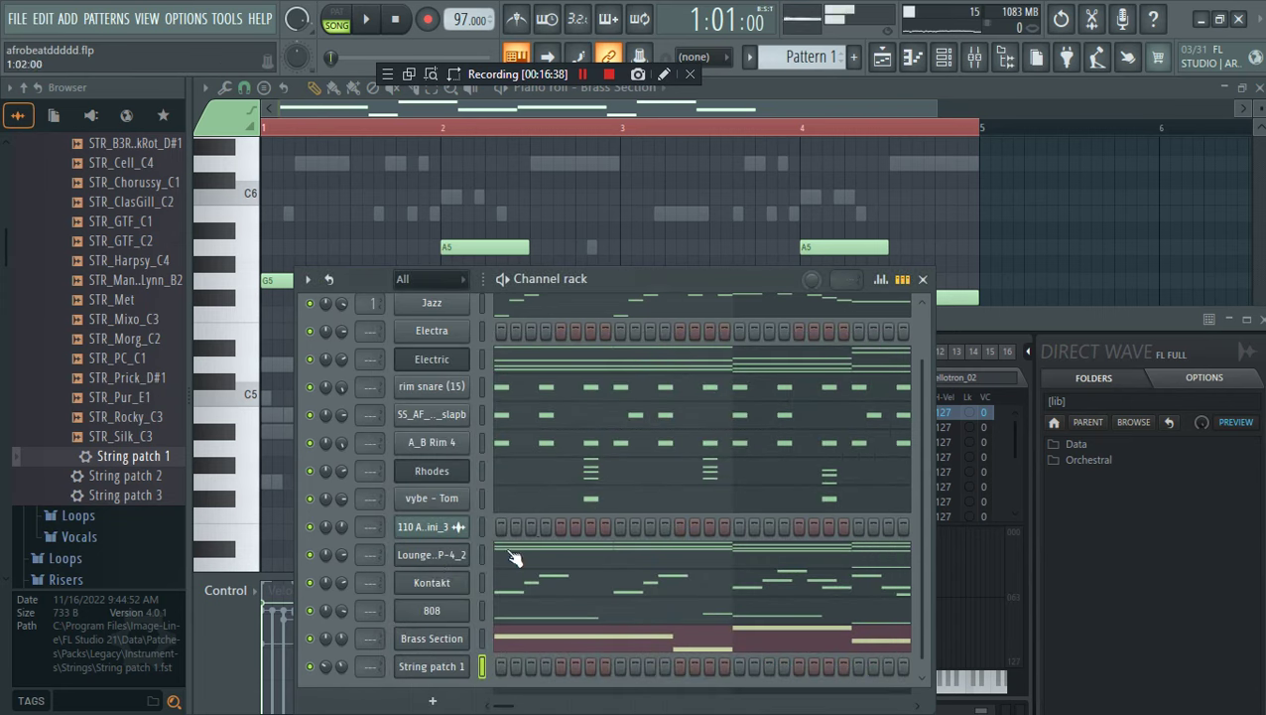
Copy the Lounge Lizard channel's notes into String patch 1 and play the song
right_click(442, 555)
left_click(723, 484)
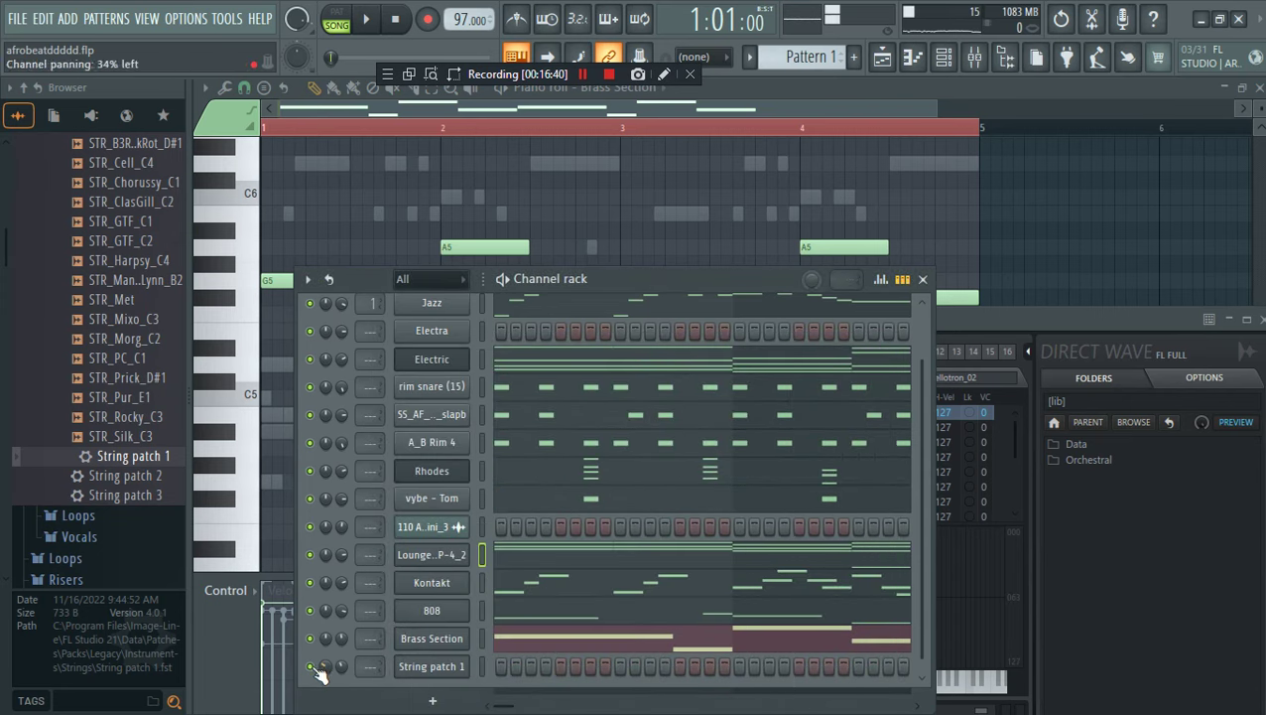
right_click(409, 672)
left_click(716, 485)
key("space")
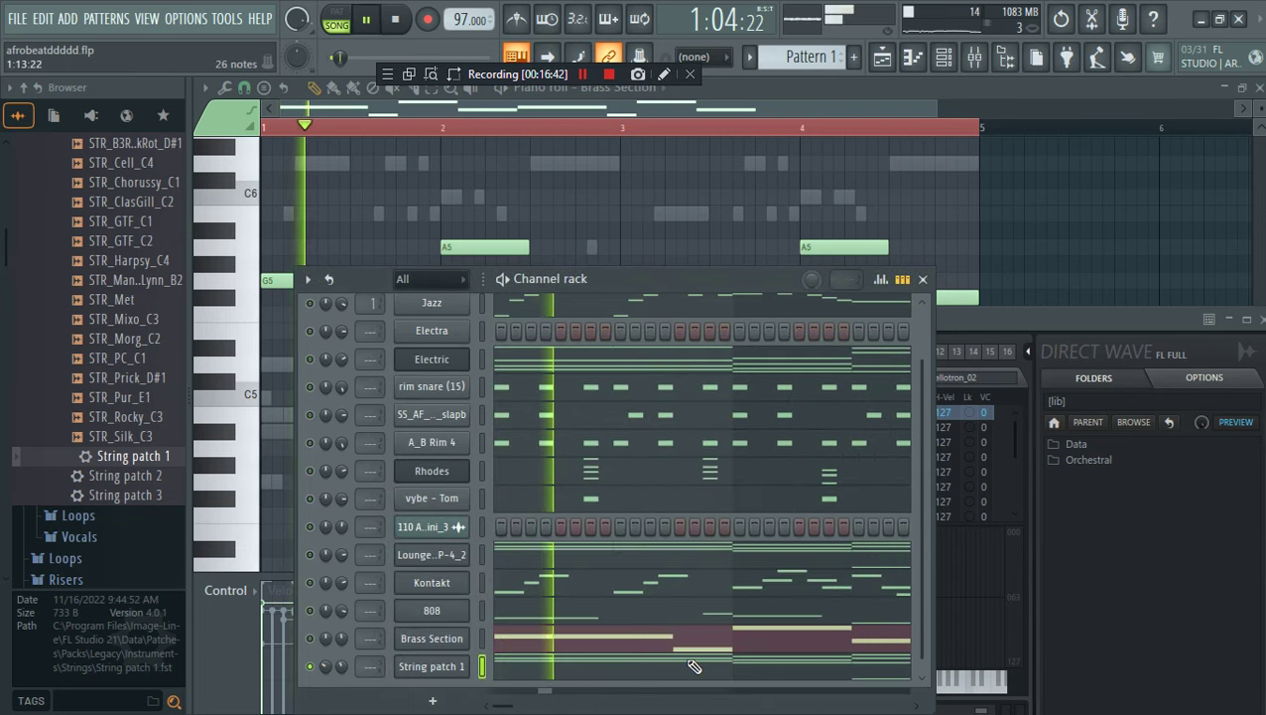
Transpose the highest notes of the String patch 1 chords down one octave
left_click(694, 669)
left_click_drag(1082, 324, 266, 187)
key("ctrl+Down")
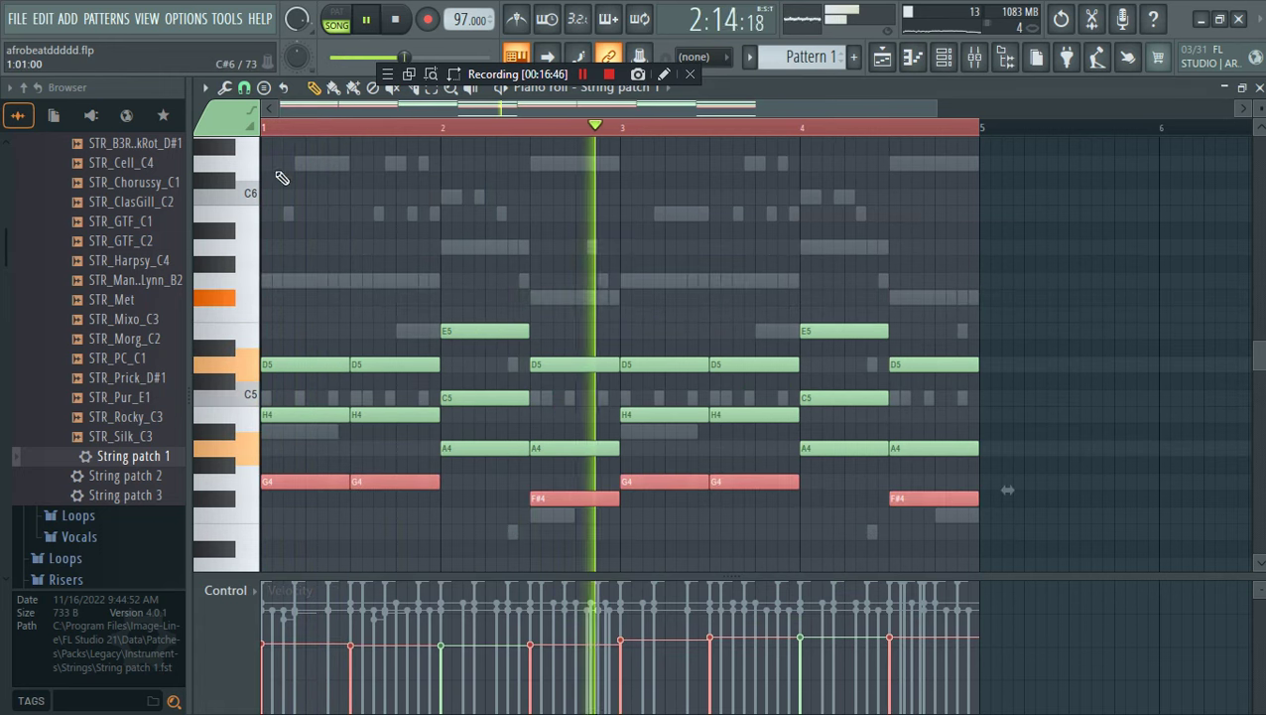
scroll(994, 403, "down", 2)
scroll(994, 403, "down", 4)
left_click_drag(1040, 407, 486, 190)
Enlarge the channel rack to show every channel and save the project
left_click(943, 56)
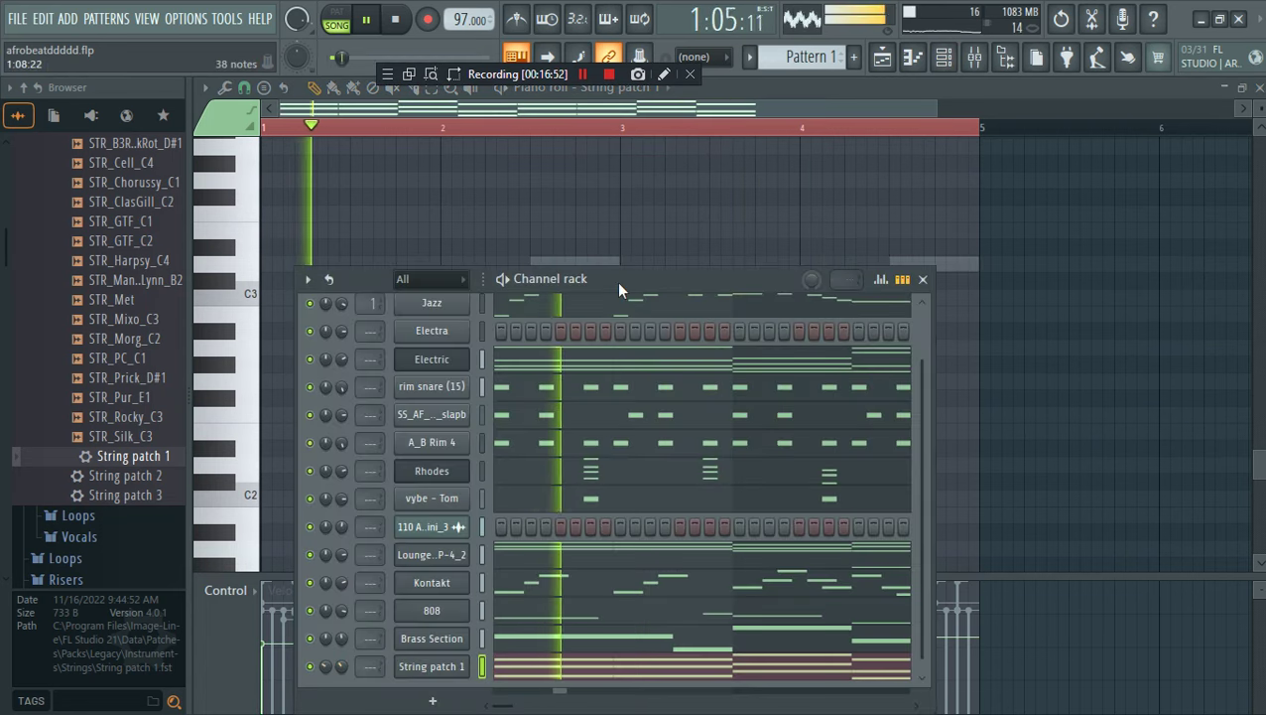
left_click_drag(635, 266, 651, 183)
left_click(663, 80)
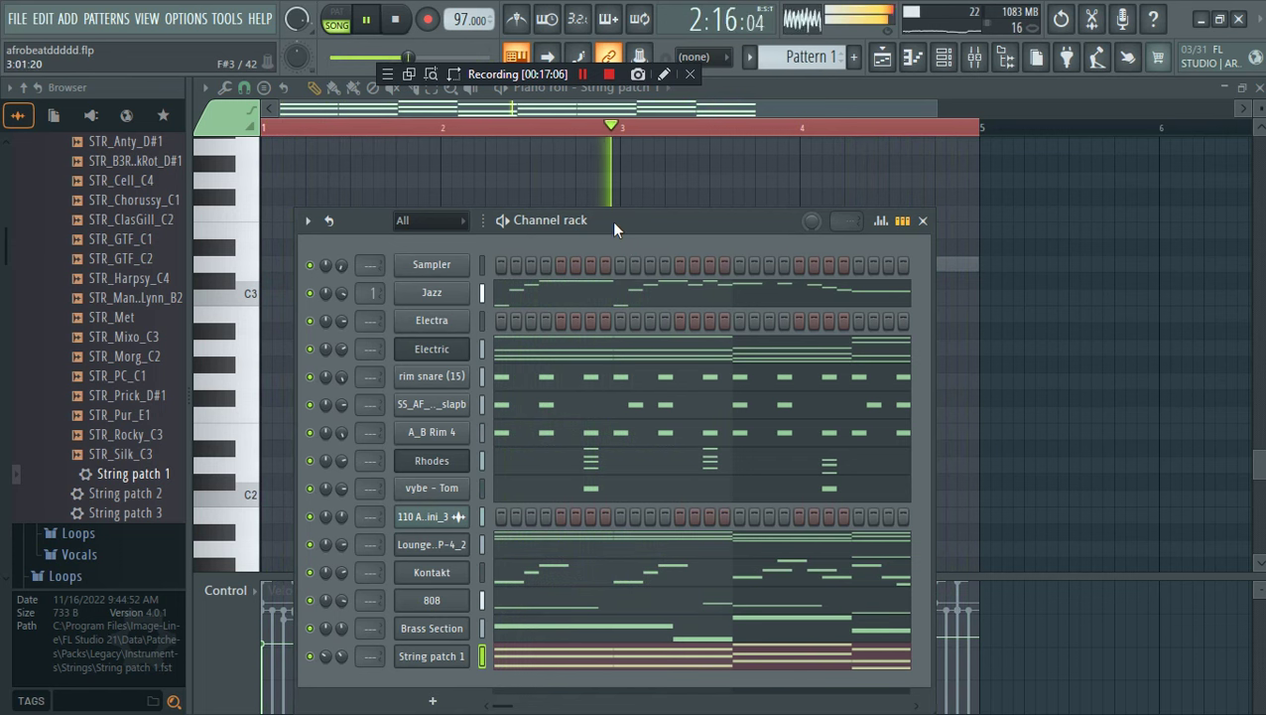
key("ctrl+s")
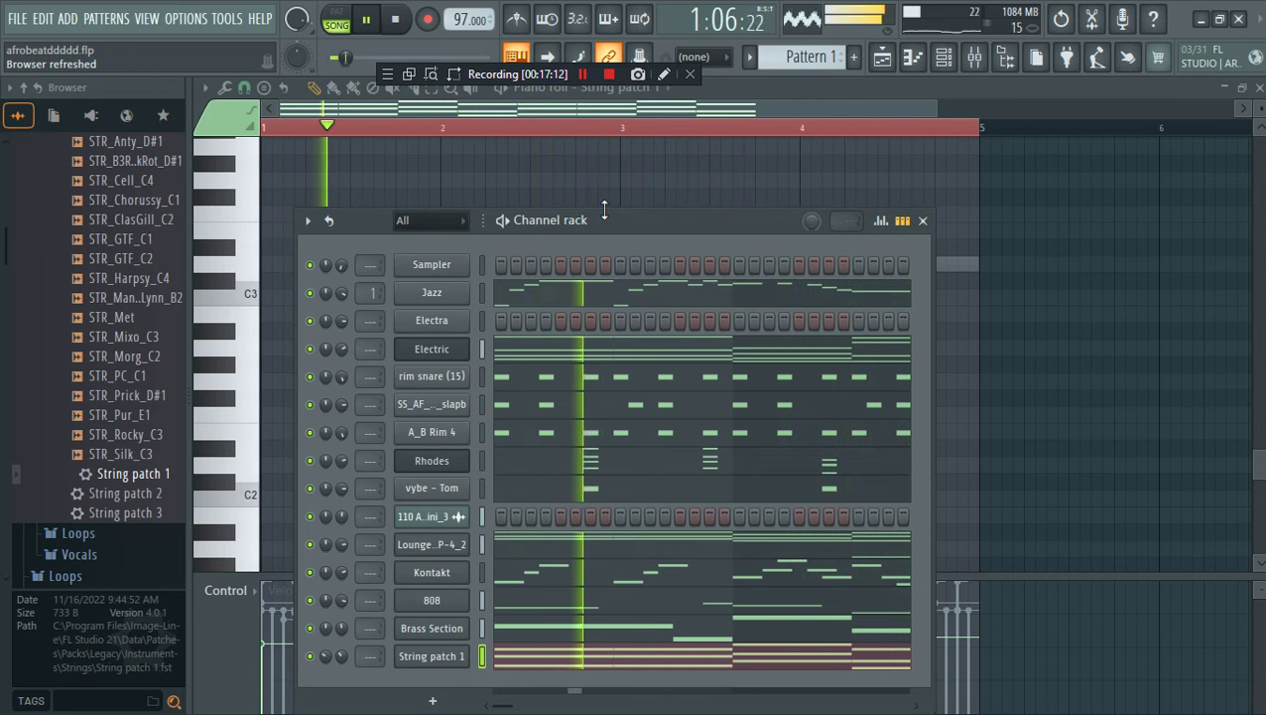
left_click(580, 597)
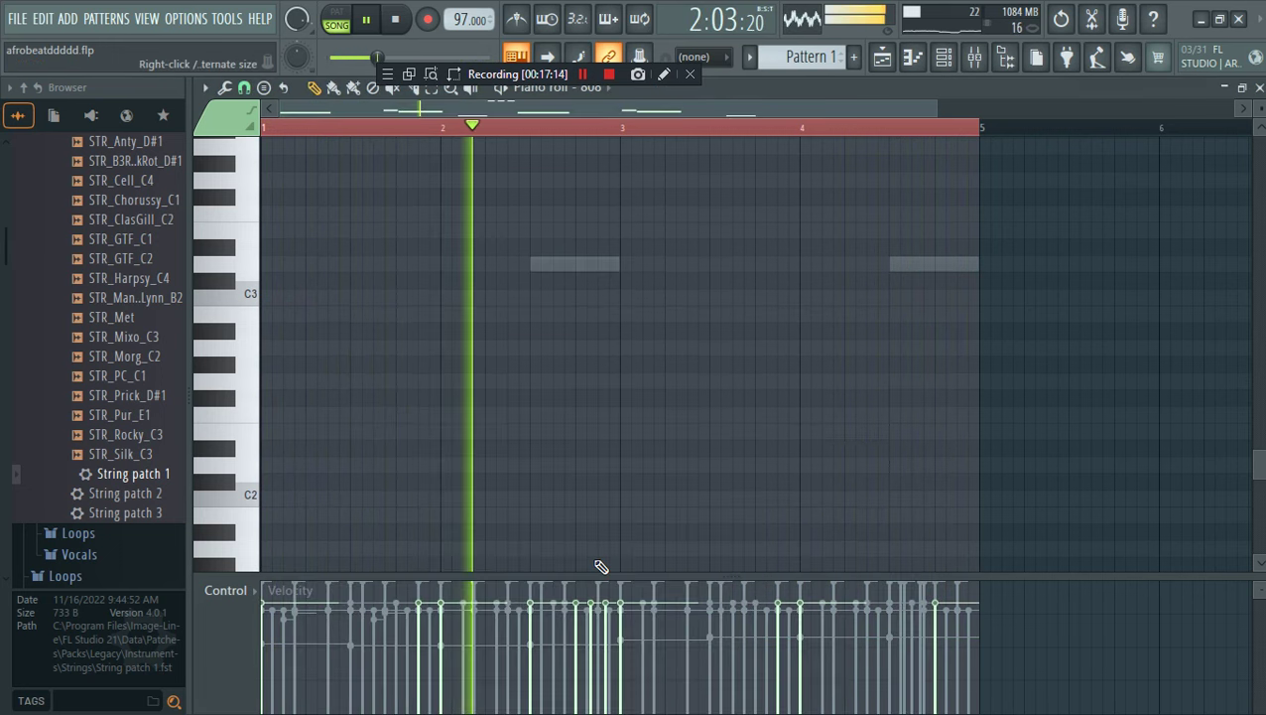
left_click(944, 57)
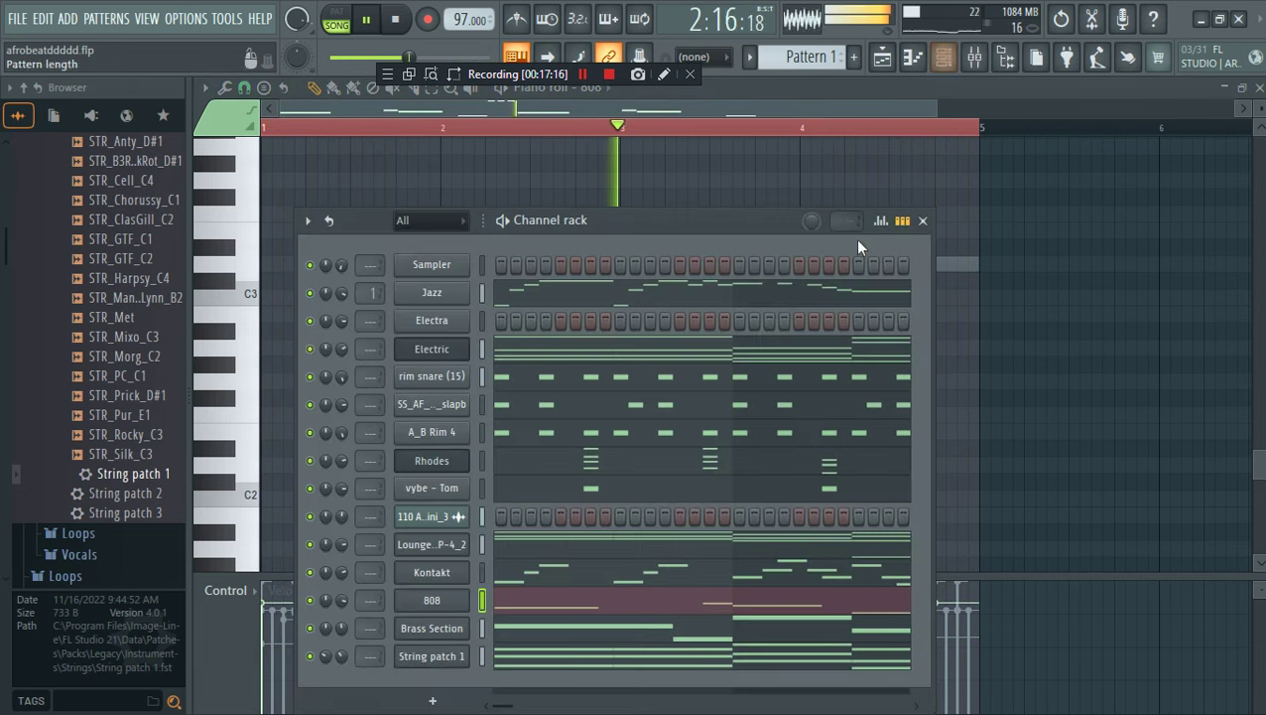
Add Fruity Chorus to the sixth effect slot of the Jazz mixer track and lower its mix level to about 93%
left_click(882, 57)
left_click(944, 57)
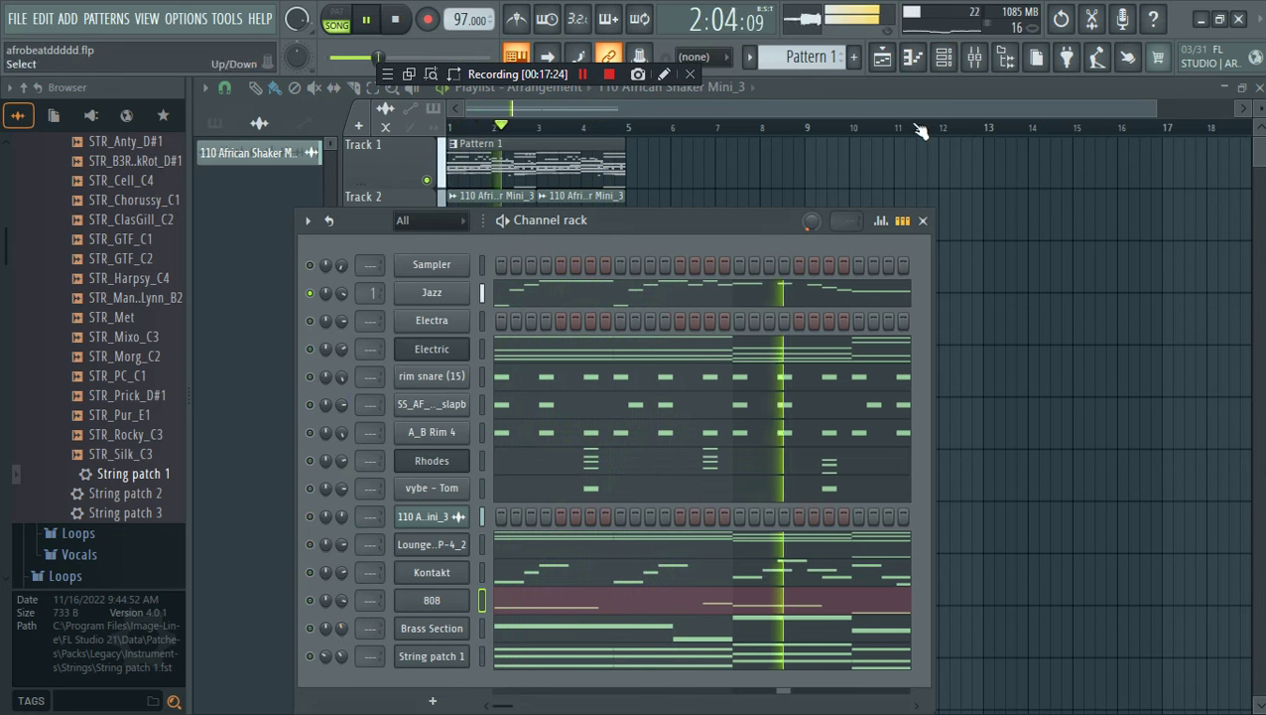
left_click(974, 56)
left_click(359, 284)
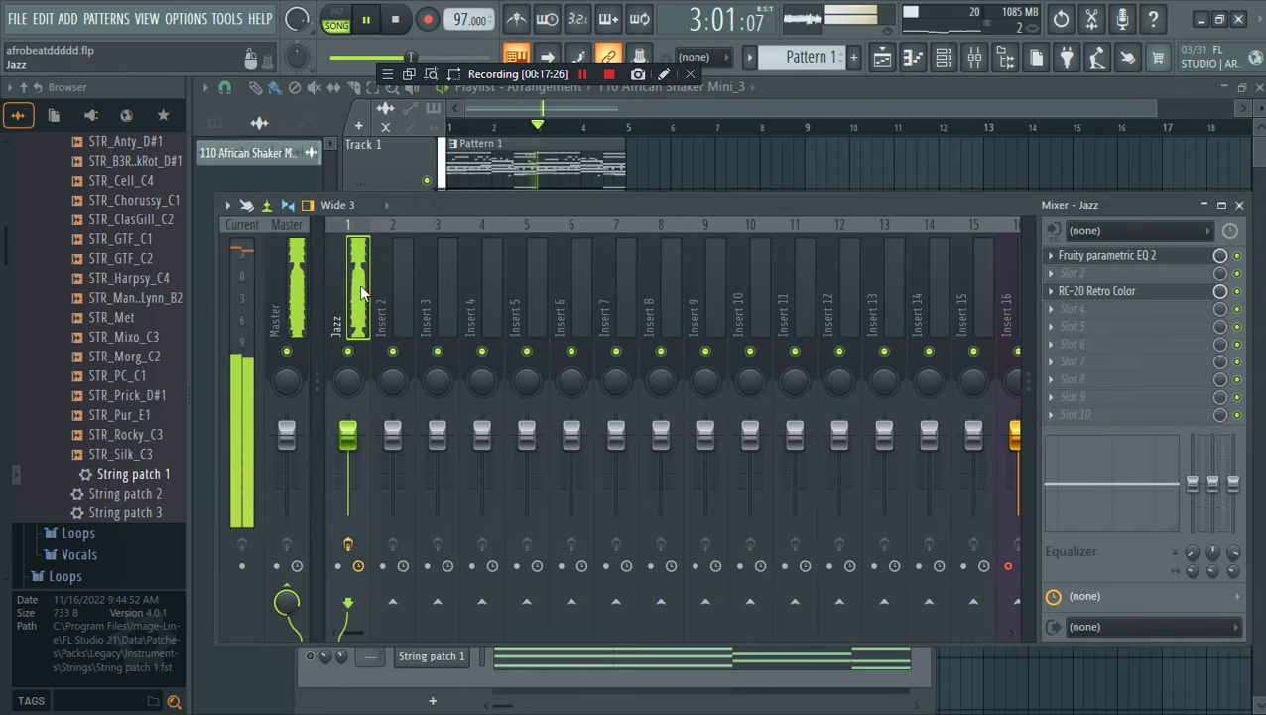
left_click(1072, 343)
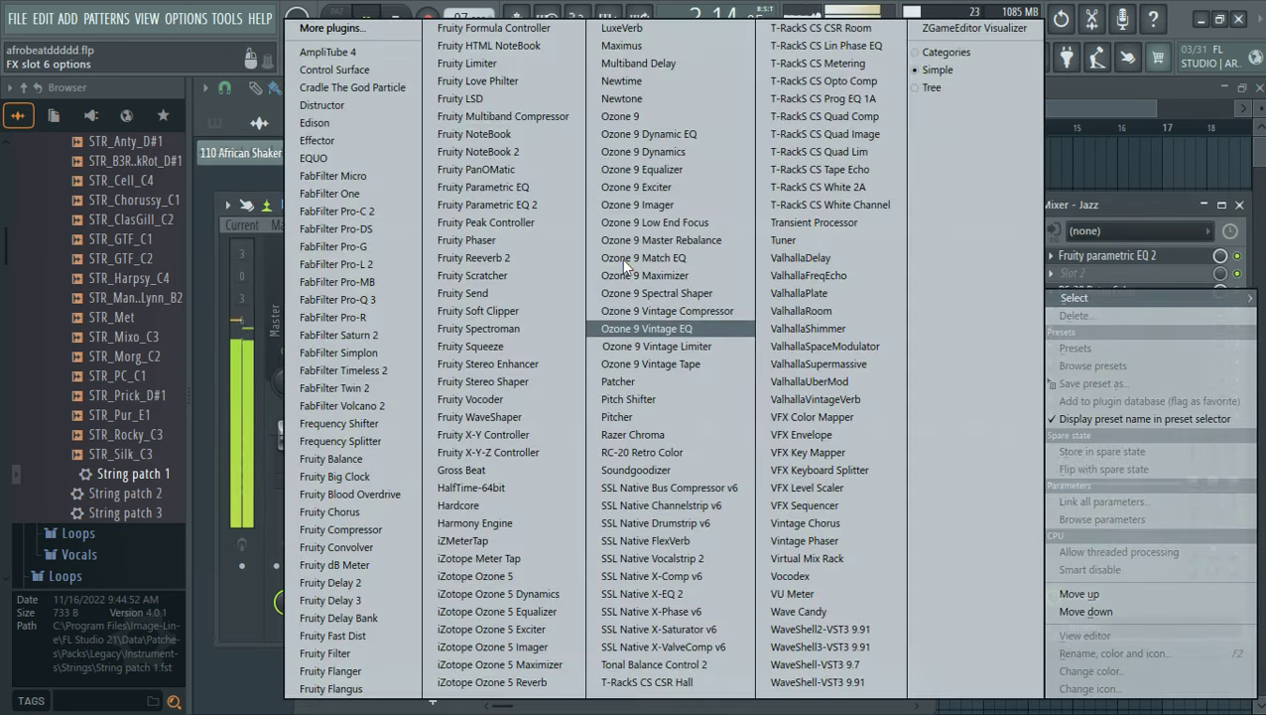
left_click(361, 511)
left_click_drag(1221, 343, 1221, 350)
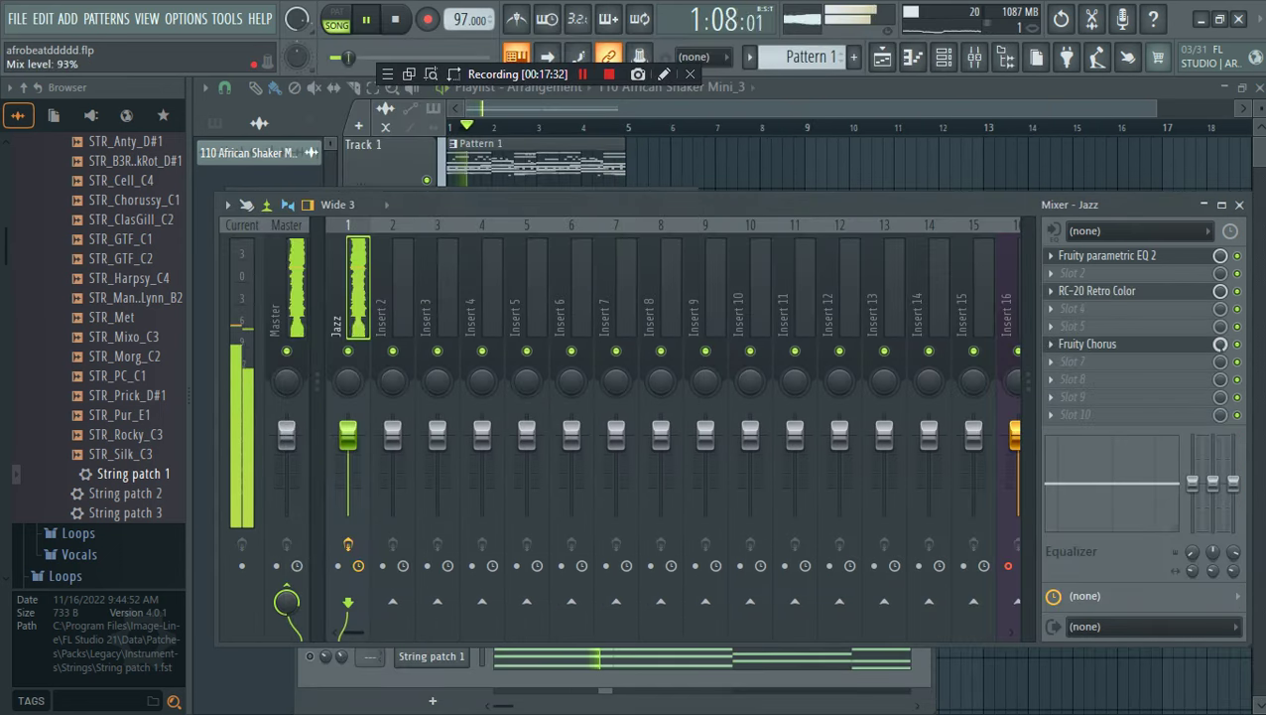
Play the song with the channel rack shown and save the project
left_click(943, 57)
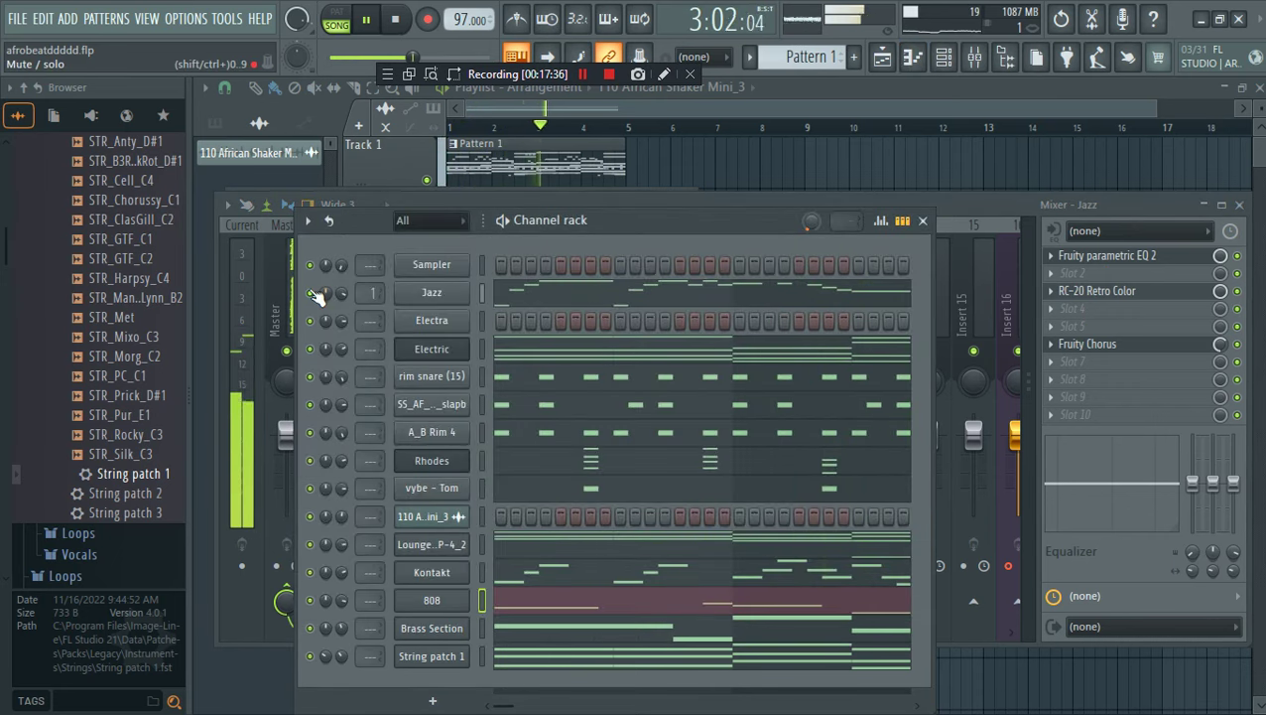
key("space")
key("ctrl+s")
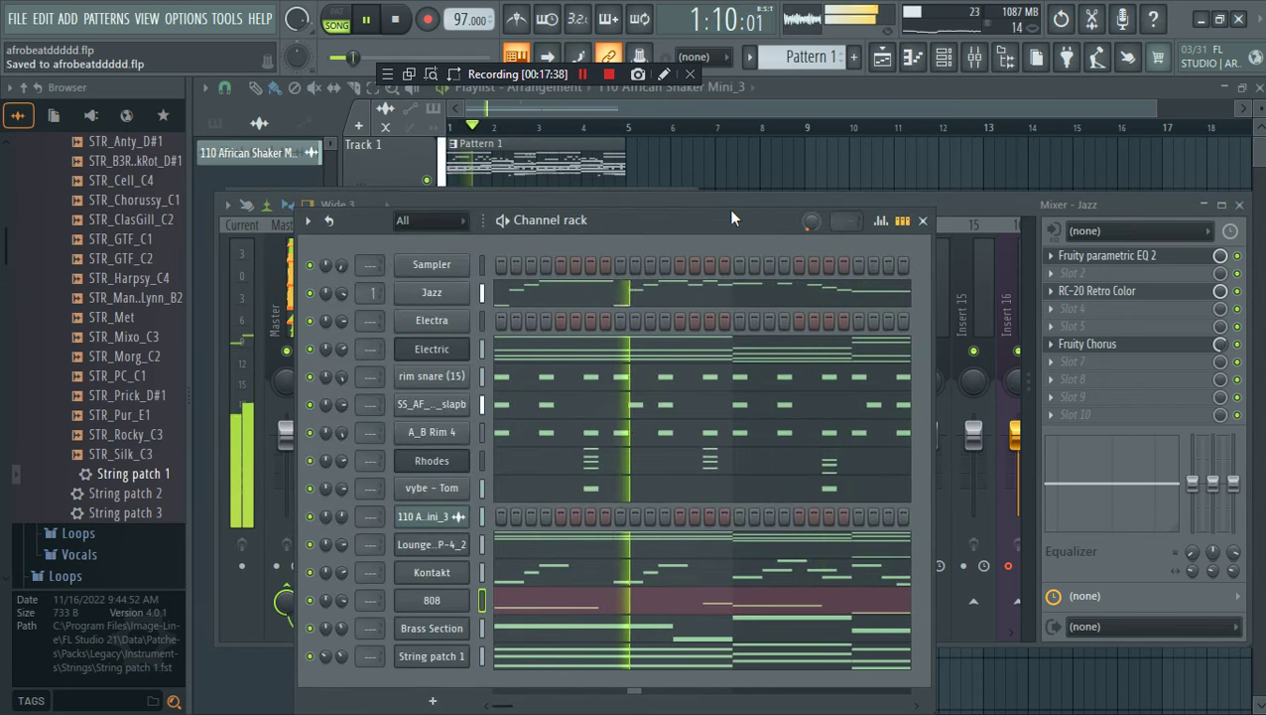
Show the playlist with the channel rack over it and listen to the song
left_click(12, 18)
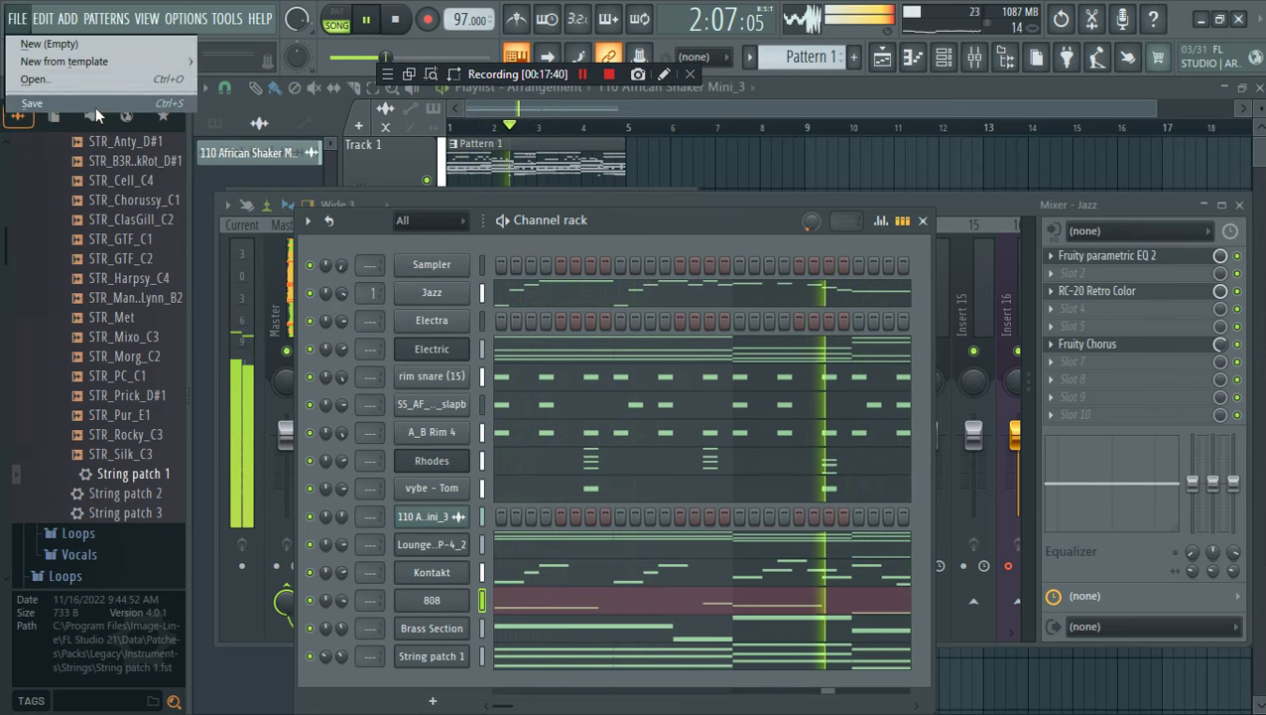
left_click(881, 61)
left_click(943, 60)
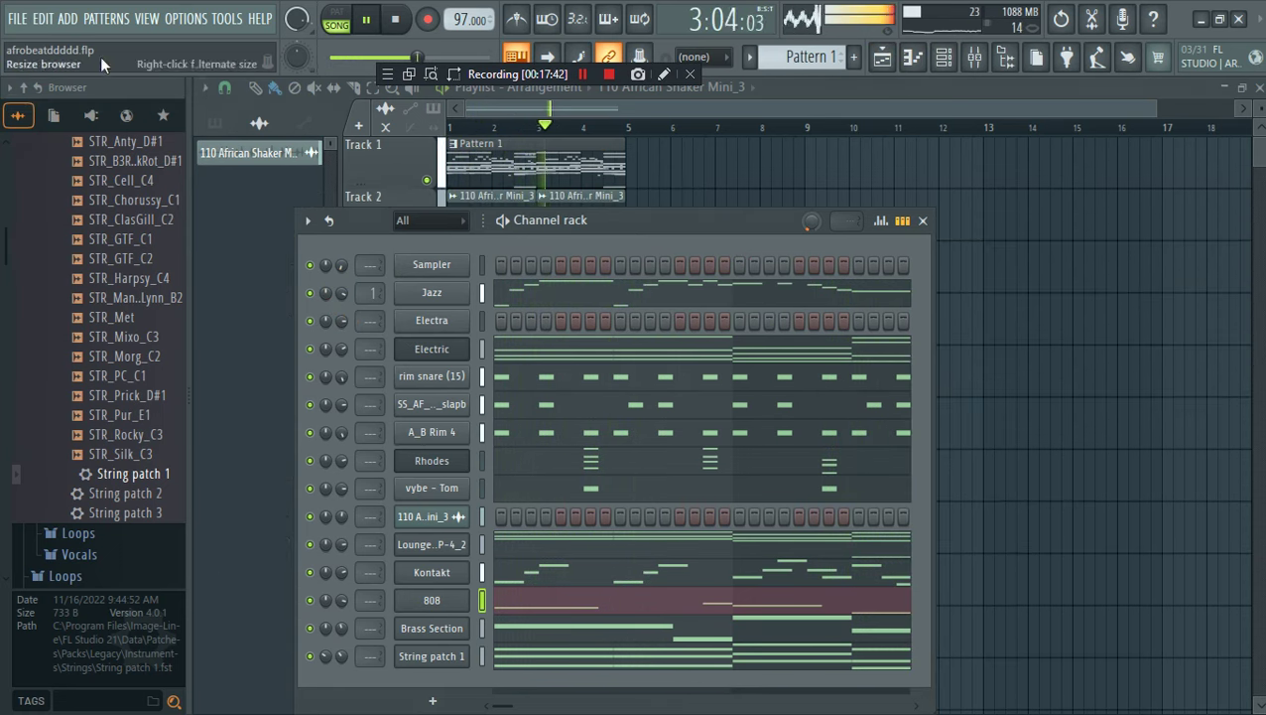
left_click(28, 20)
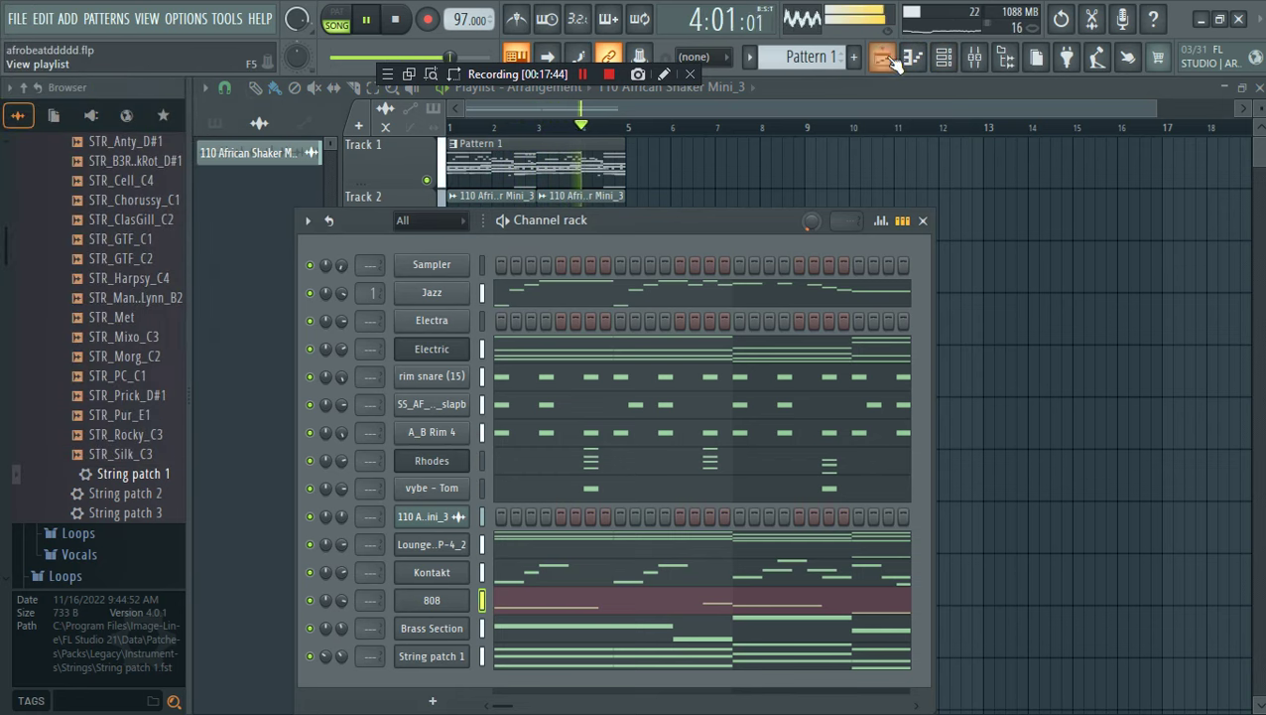
left_click(950, 57)
left_click(947, 58)
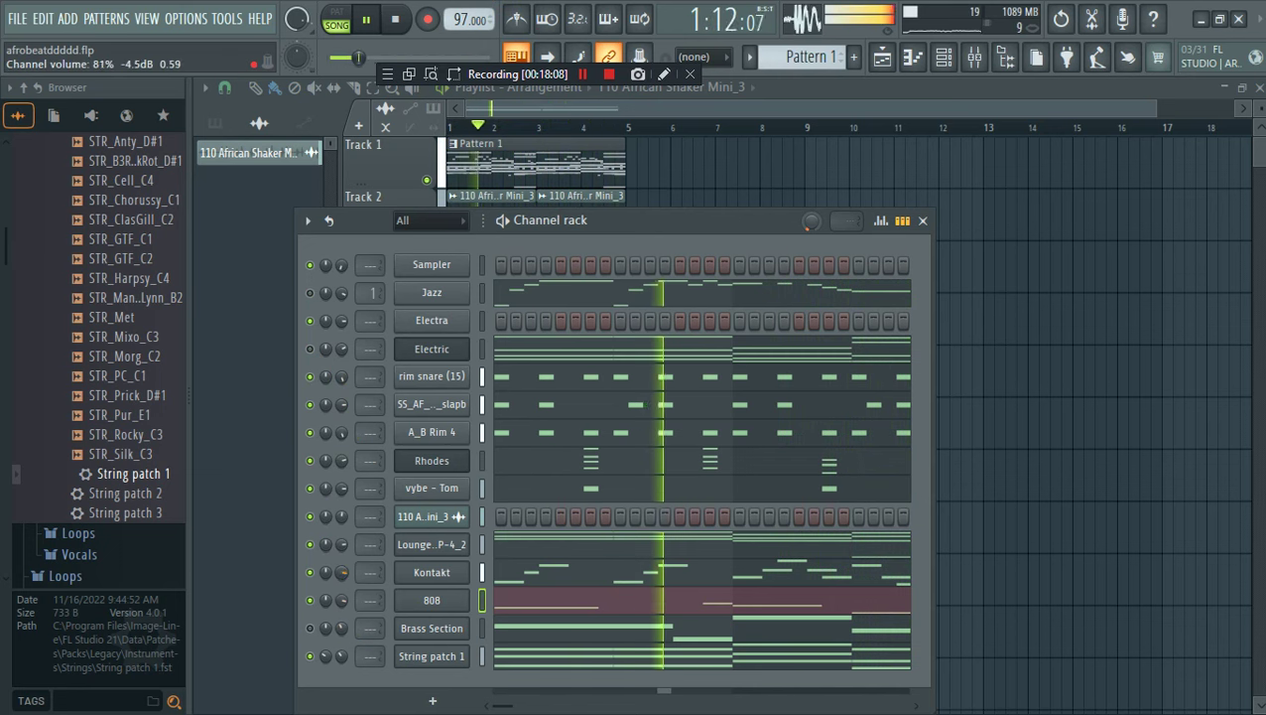
Add two shortened G5 notes to the Kontakt melody in bar 1, one after each D5
left_click(658, 563)
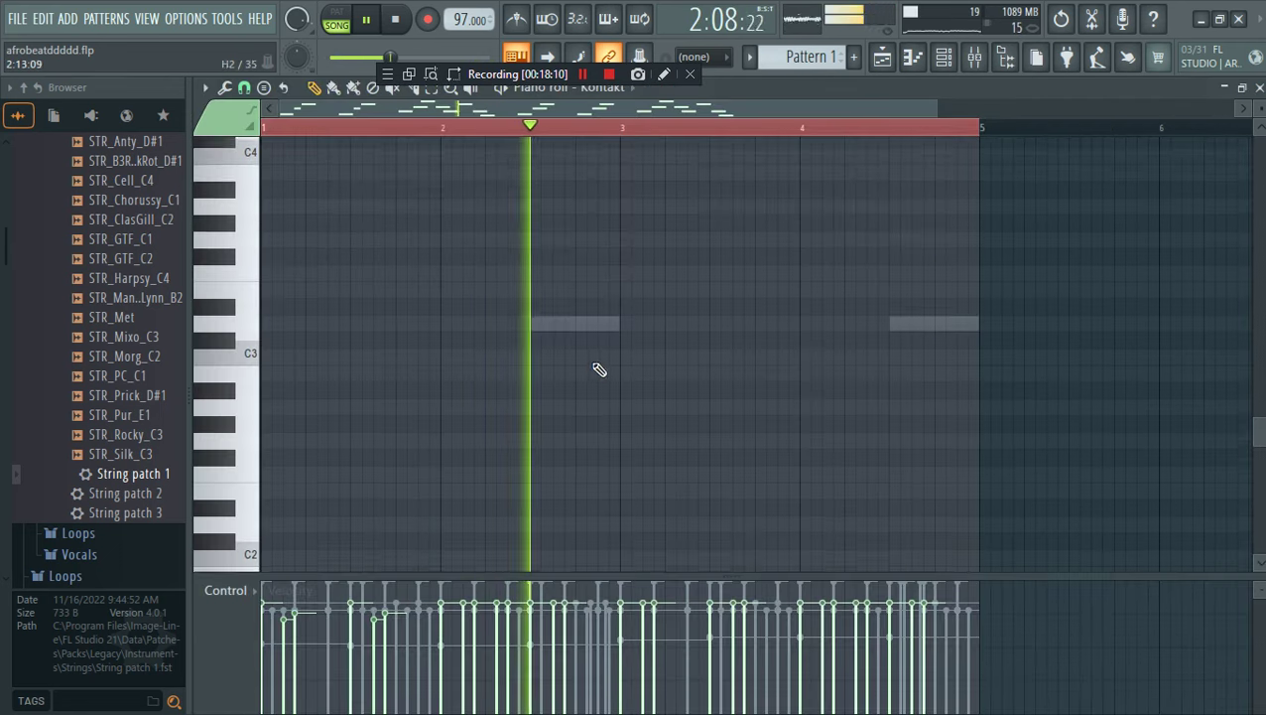
scroll(605, 356, "up", 3)
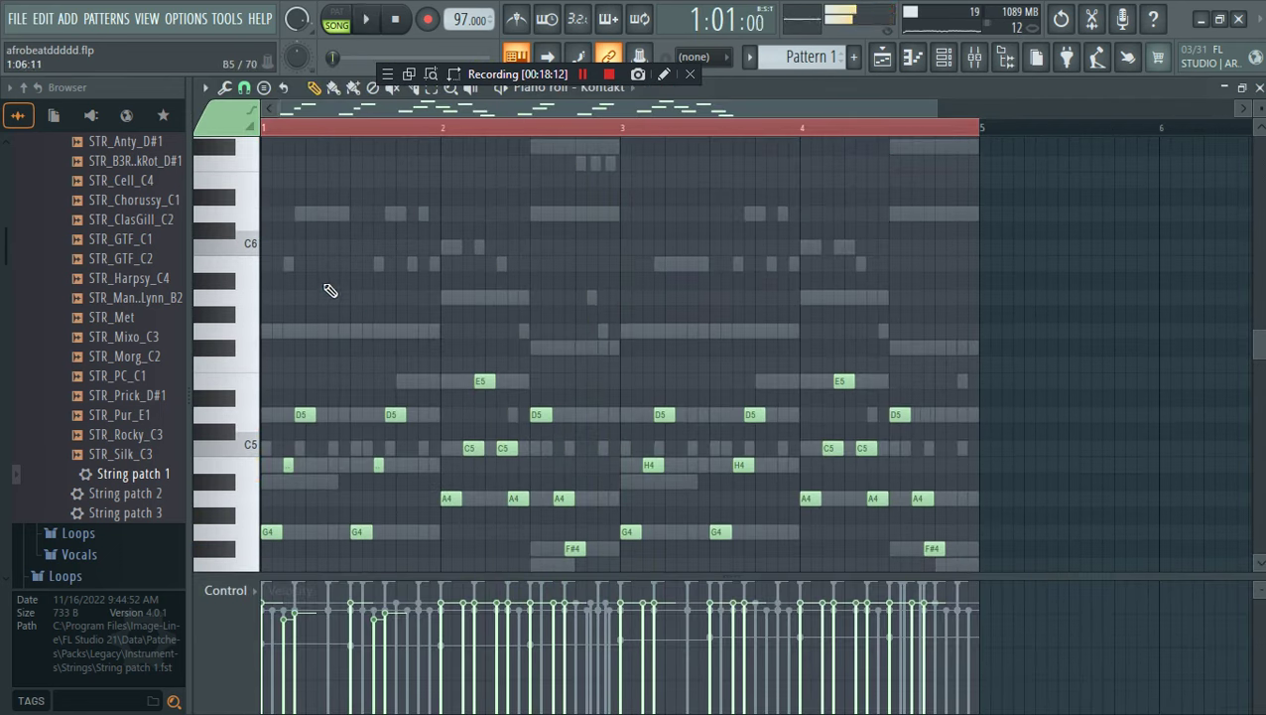
left_click(337, 331)
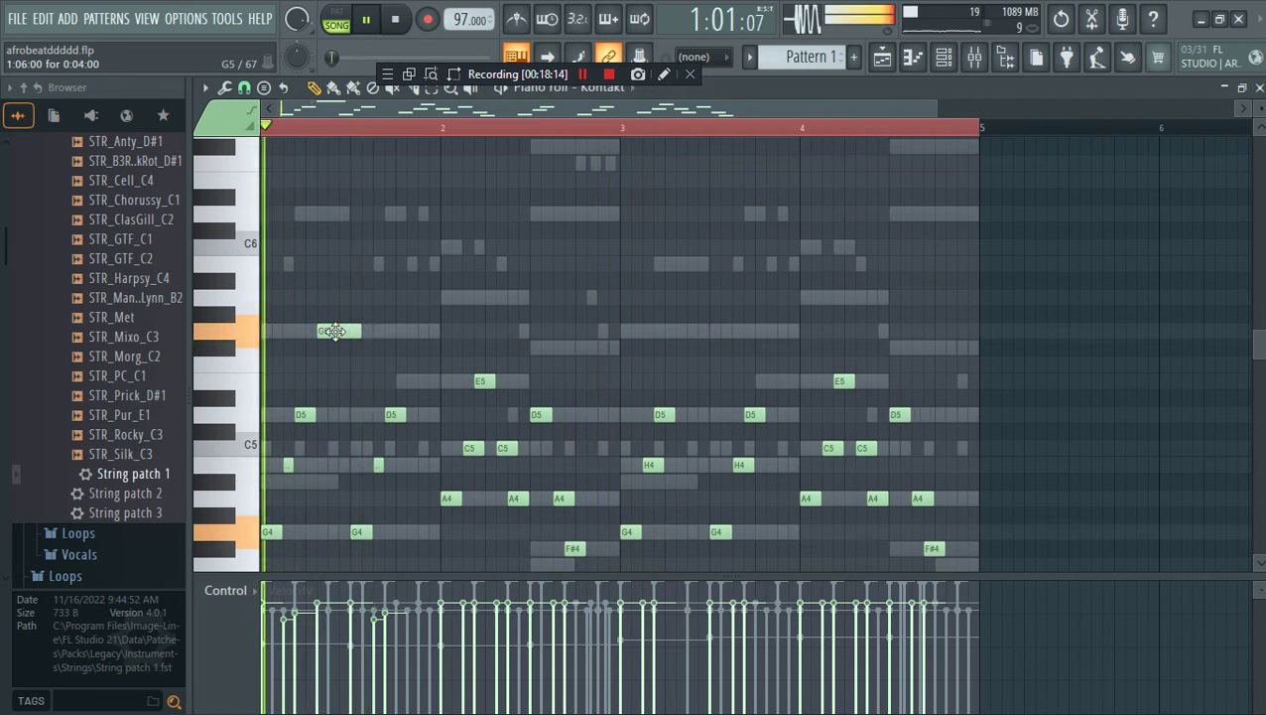
left_click_drag(358, 331, 346, 332)
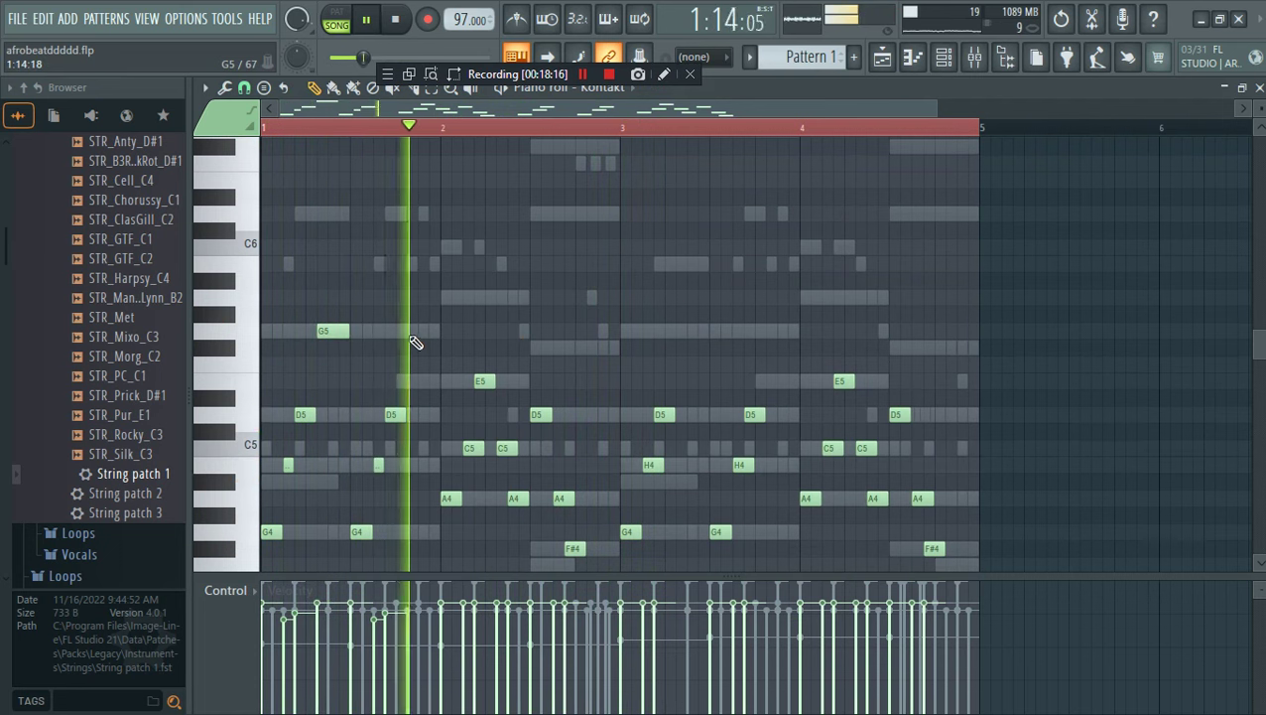
left_click(415, 333)
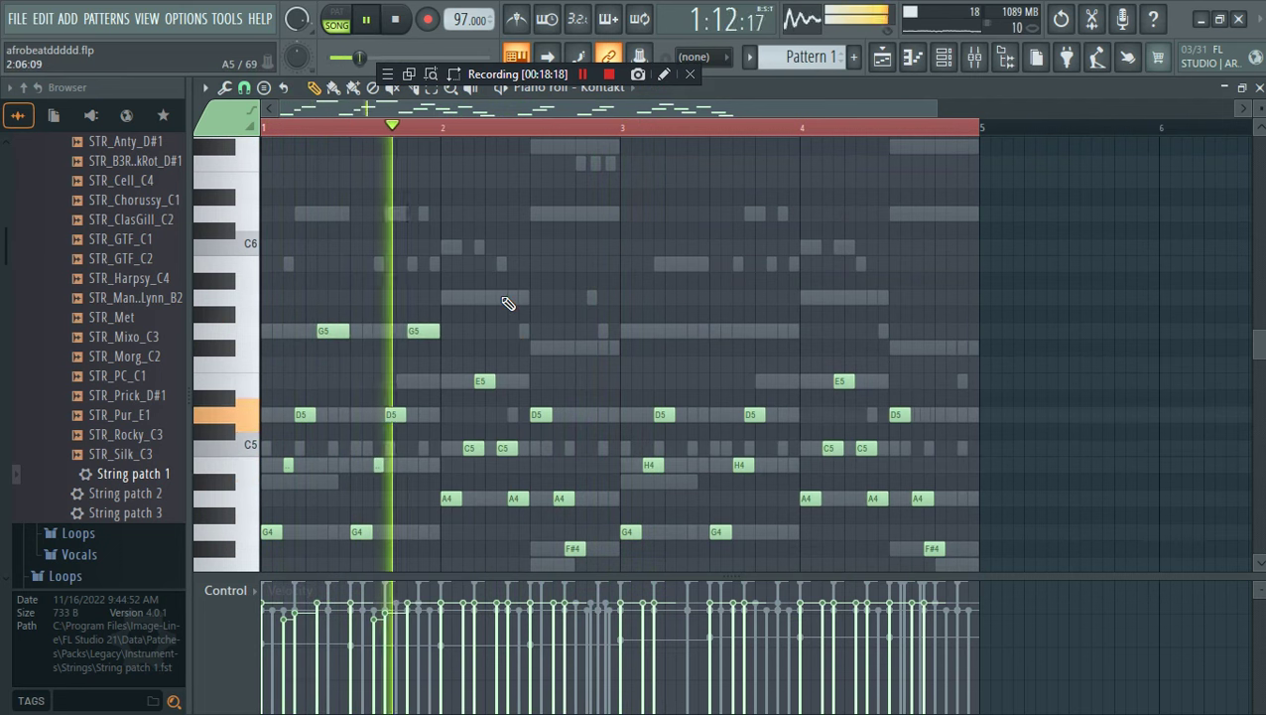
Extend the Kontakt melody with A5 and F#5 notes in bar 2 and two G5 notes in bar 3, and reopen the channel rack
left_click(507, 298)
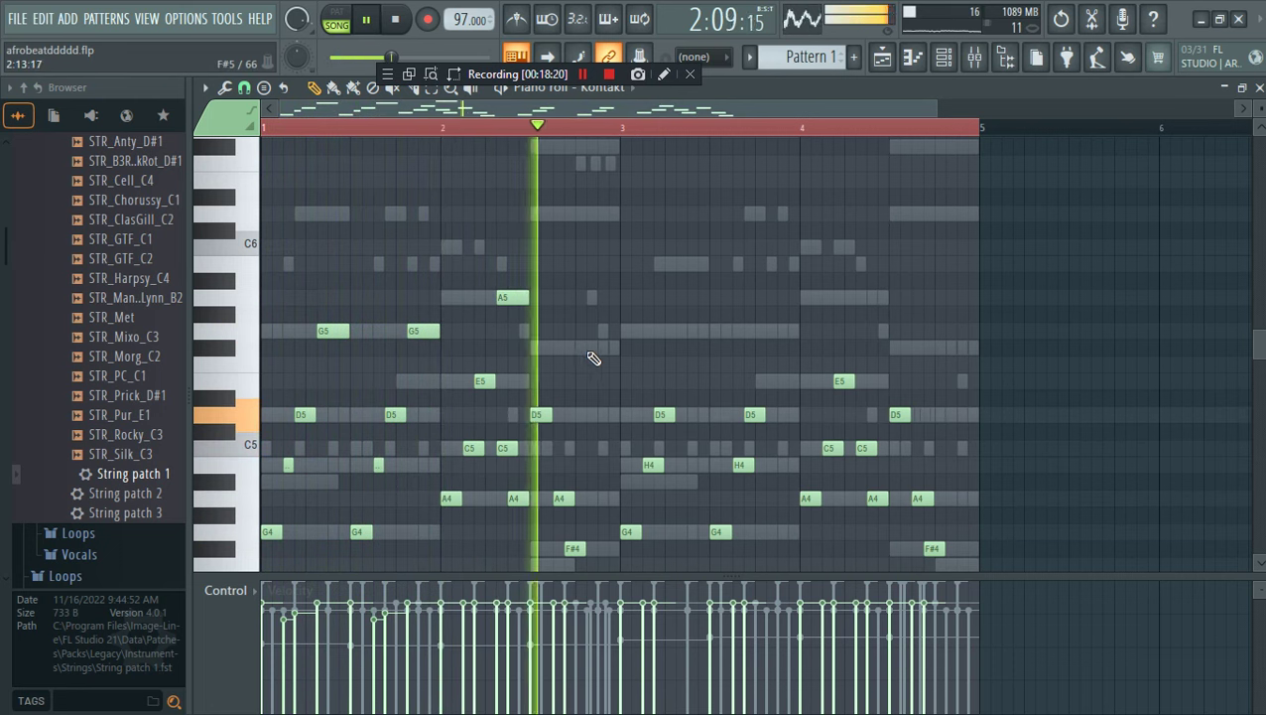
left_click(586, 346)
left_click(681, 333)
left_click(770, 331)
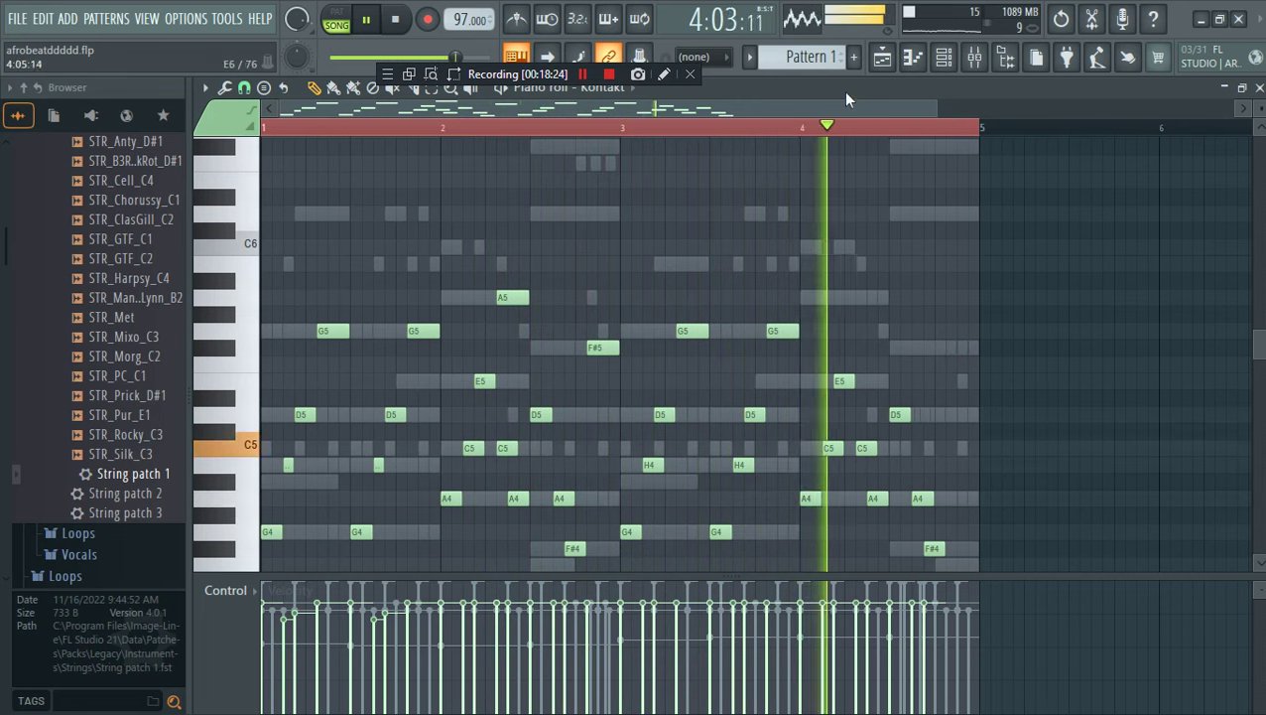
left_click(948, 64)
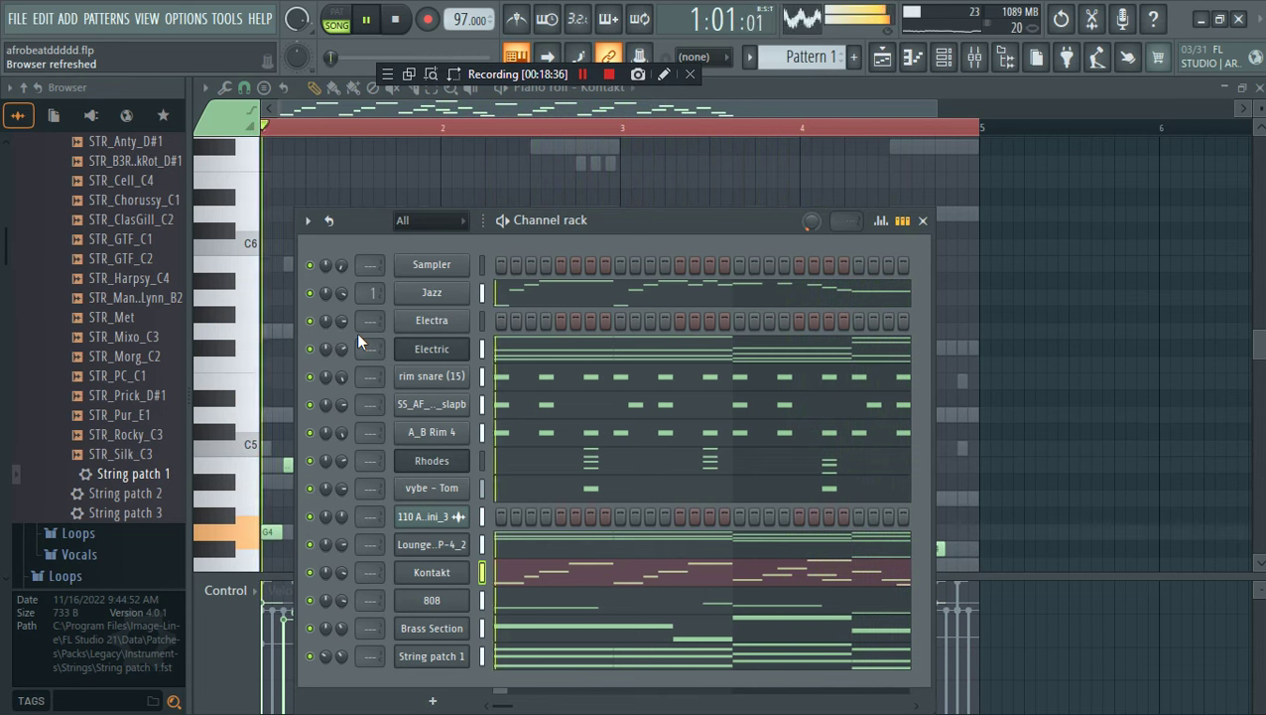
Stop playback and examine the SS_AF_kick_slapb notes in the piano roll
key("space")
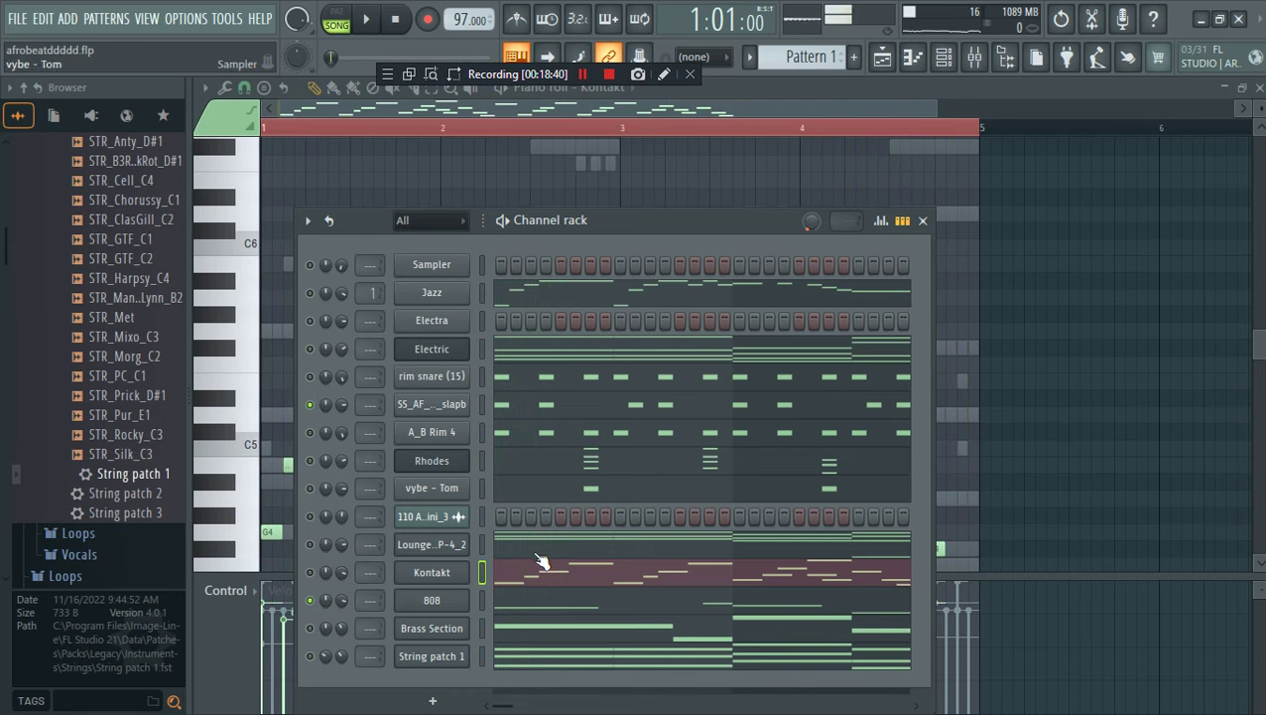
left_click(503, 412)
left_click(944, 57)
left_click(944, 56)
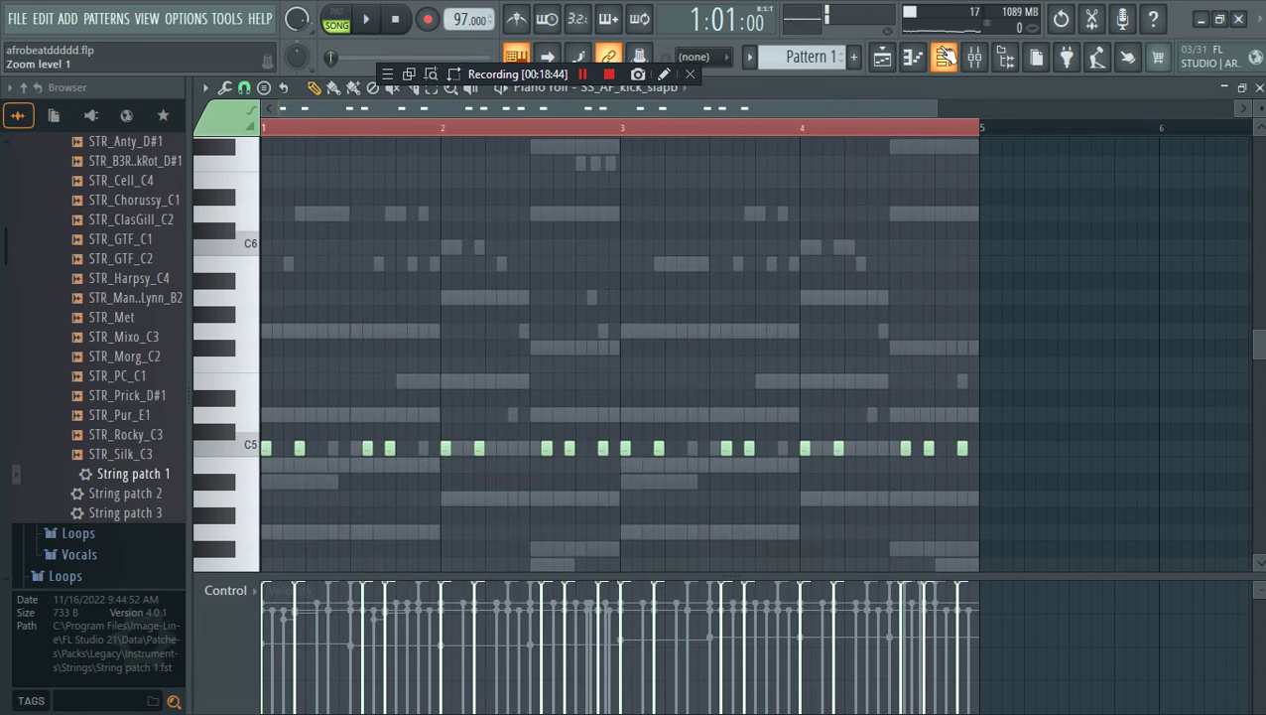
left_click(944, 56)
left_click(513, 413)
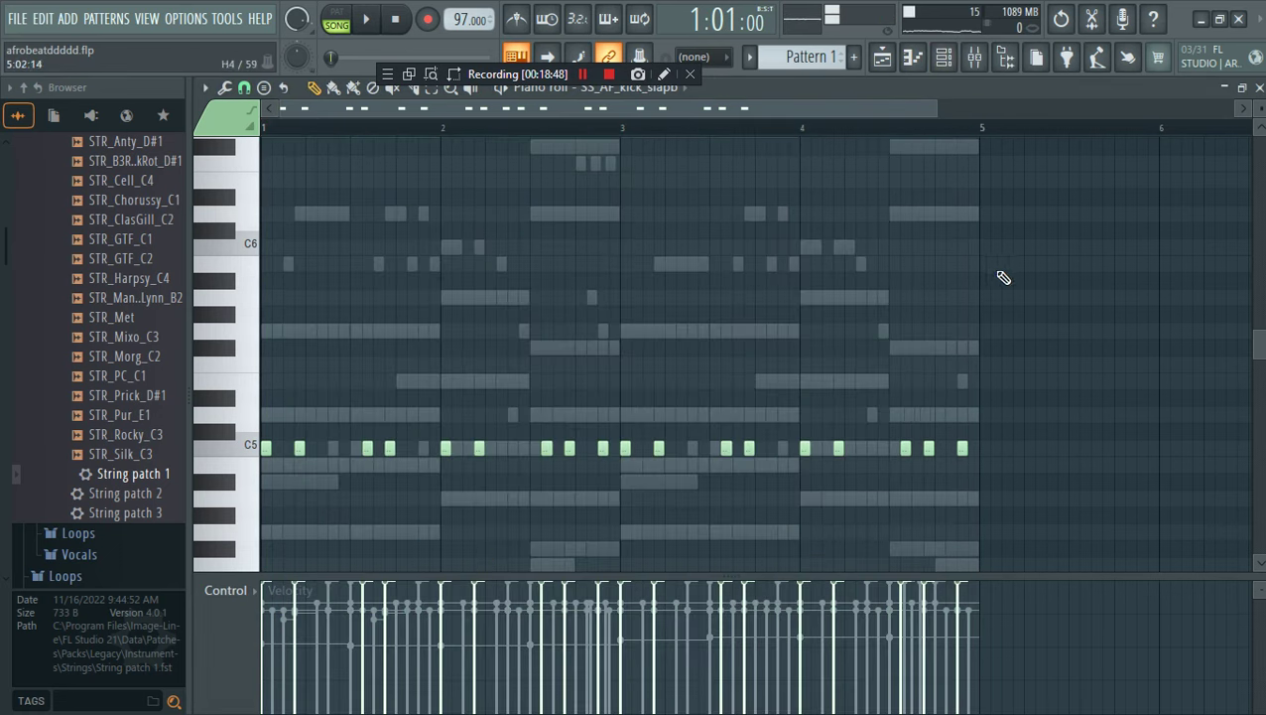
Check the 808 notes in the piano roll against the kick during playback and turn all the channels back on
left_click(944, 56)
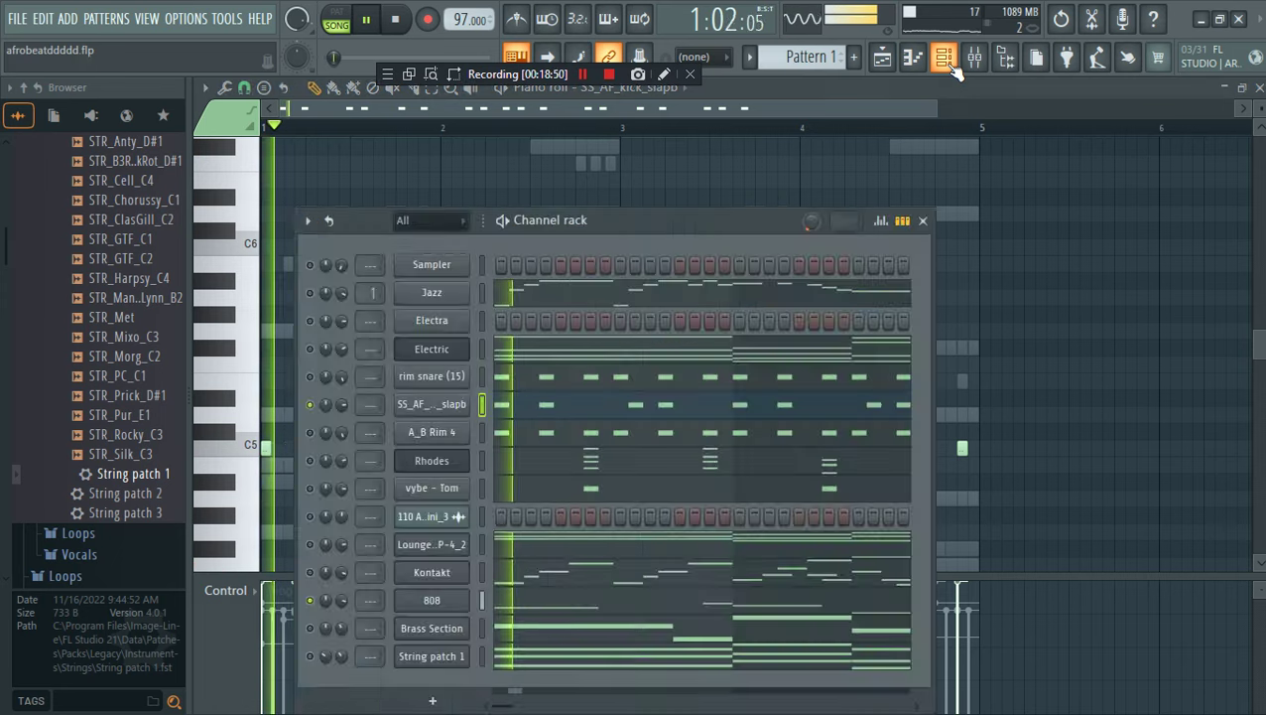
left_click(560, 608)
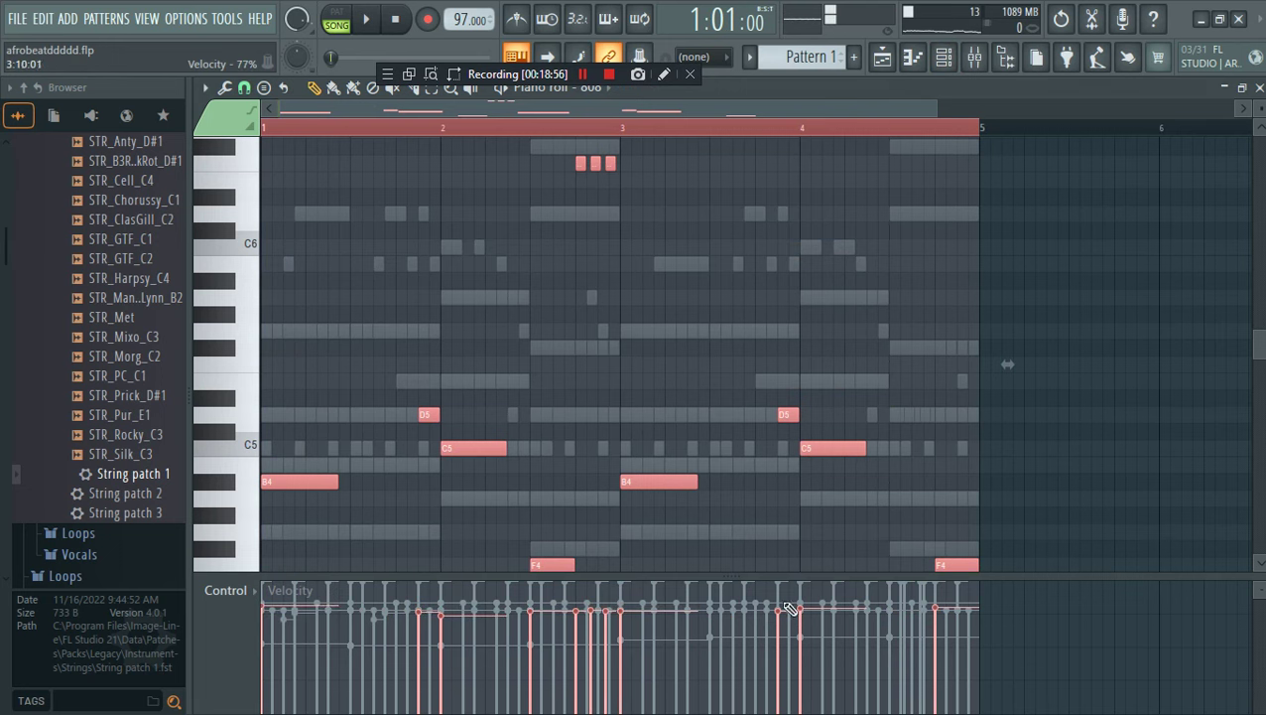
key("space")
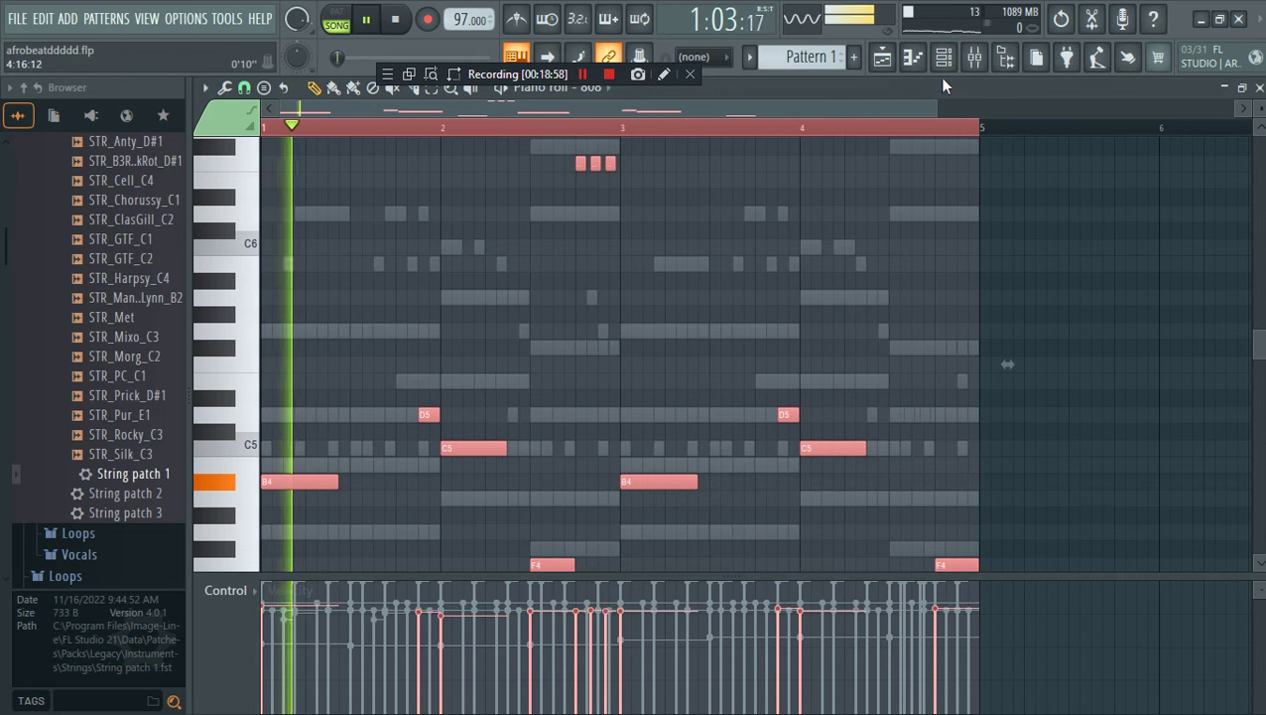
key("F6")
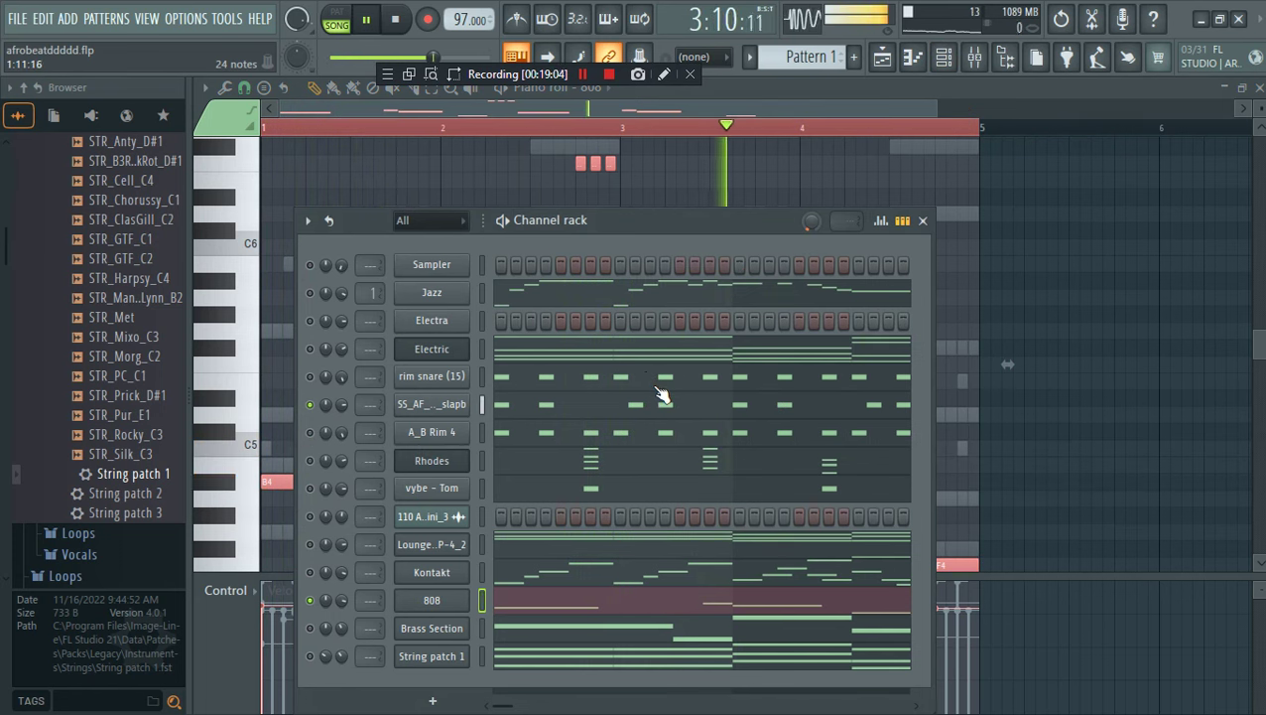
right_click(310, 405)
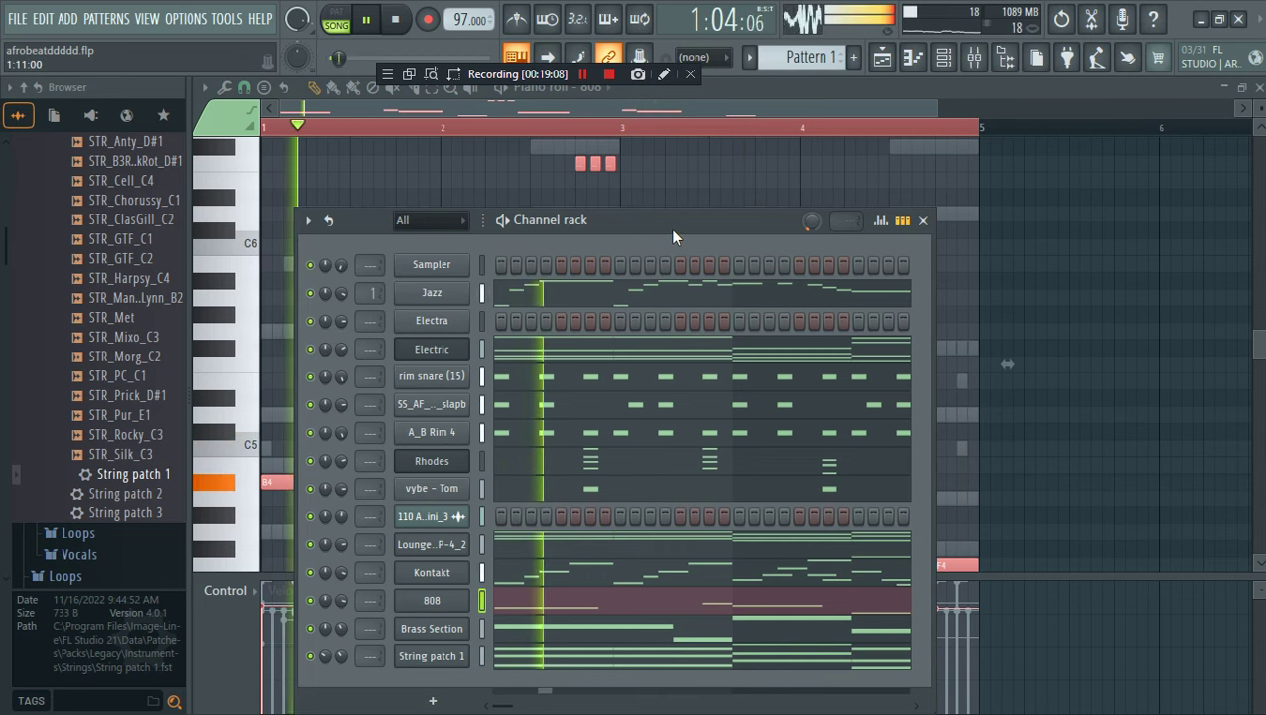
Add Fruity Soft Clipper to the sixth effect slot of the Master mixer track
left_click(975, 60)
left_click(288, 298)
left_click(1121, 342)
mouse_move(1074, 298)
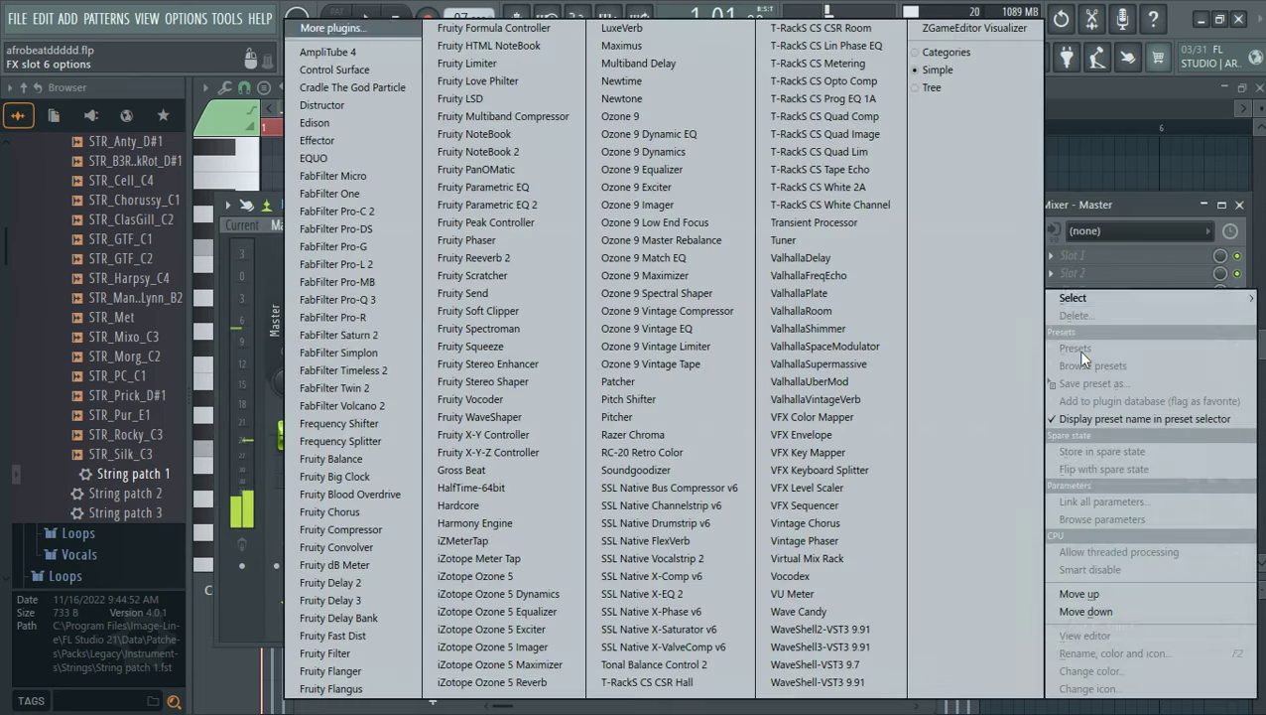
left_click(478, 312)
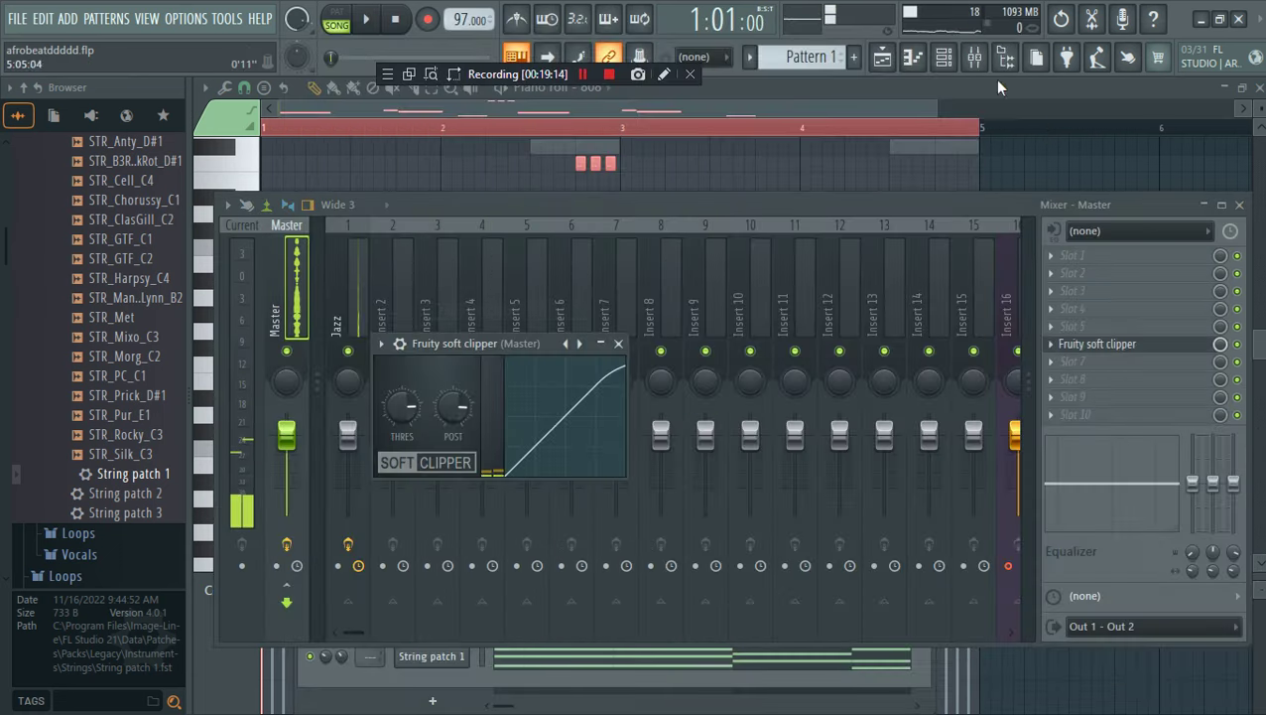
Play the full song and bring up the playlist with the channel rack to review the arrangement
left_click(942, 78)
left_click(943, 65)
key("space")
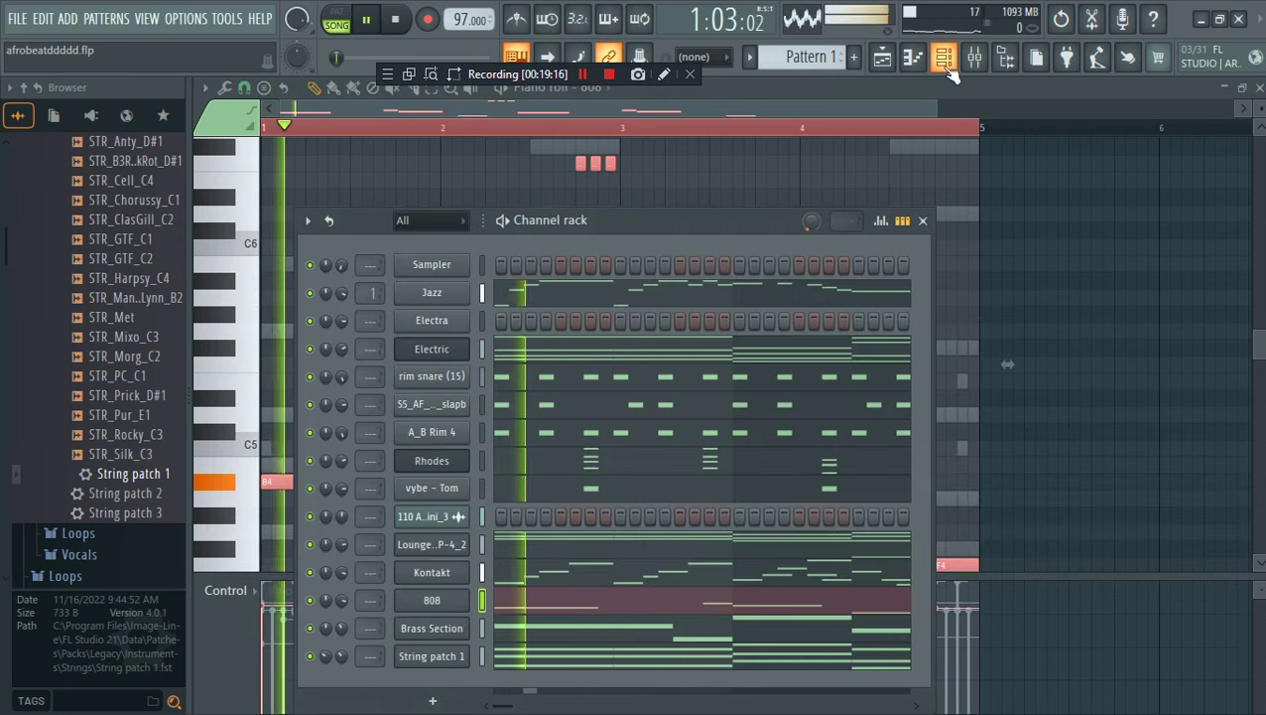
left_click(16, 20)
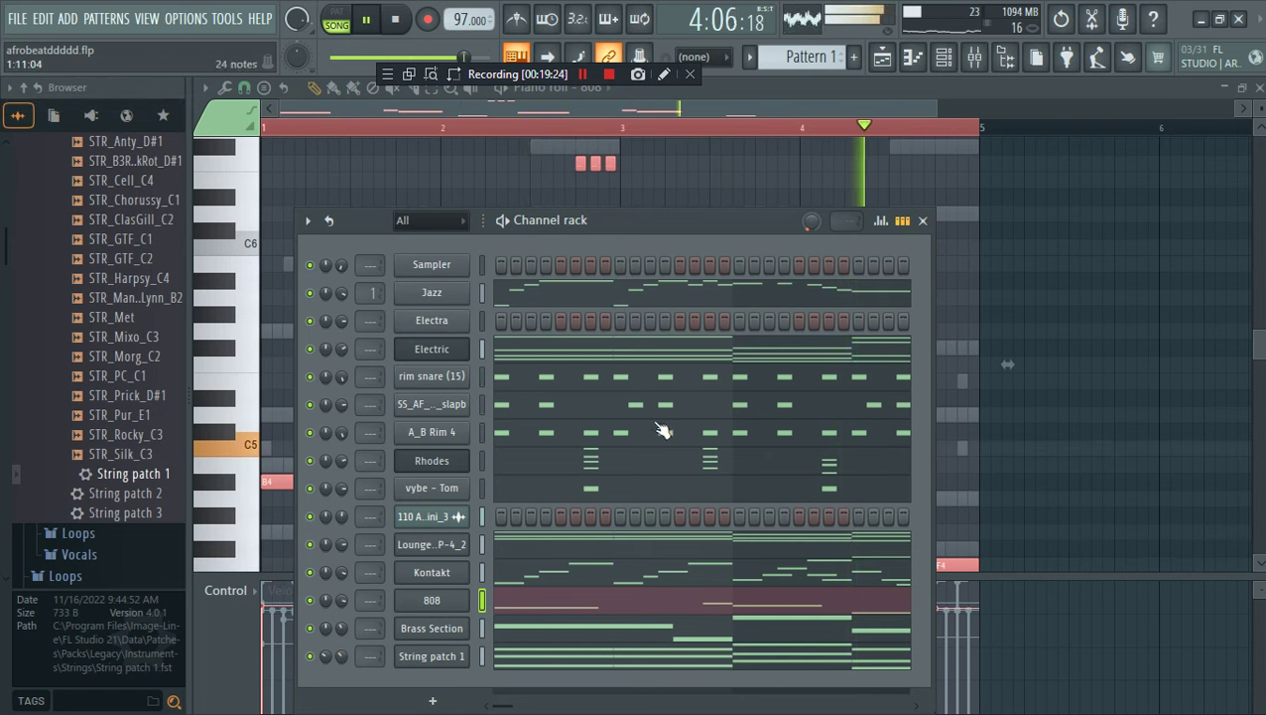
left_click(881, 57)
left_click(944, 56)
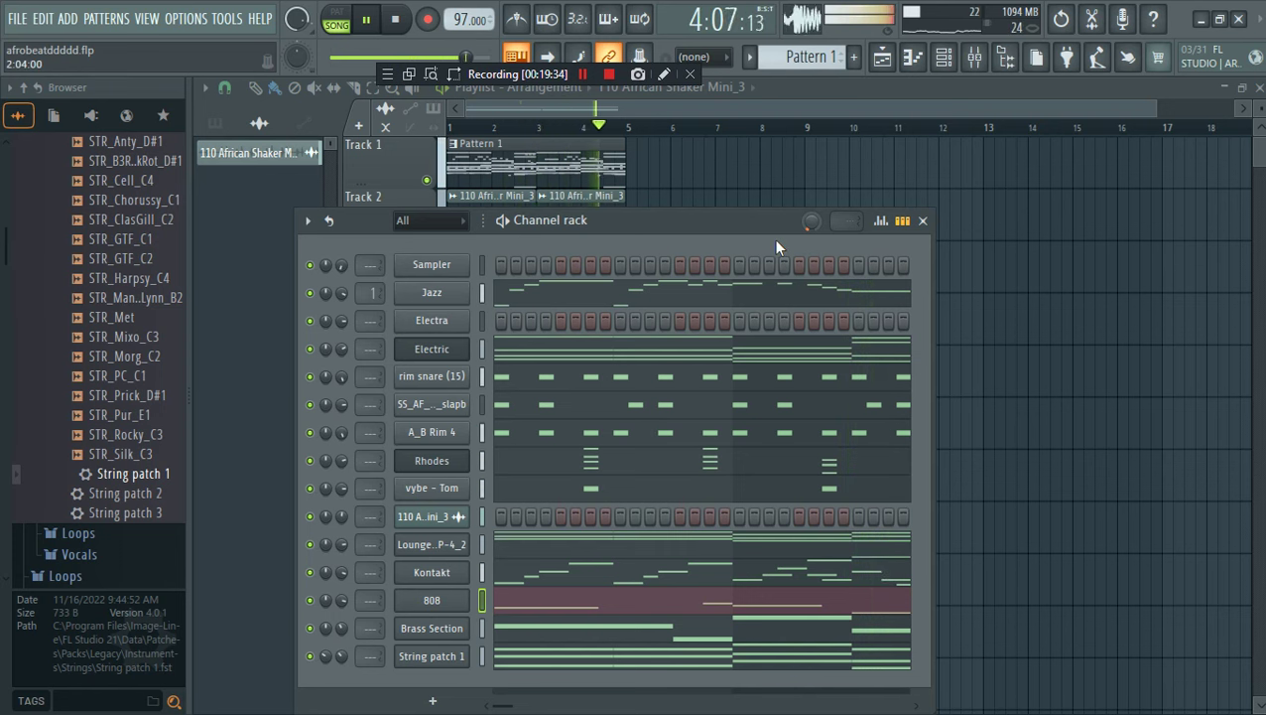
Stop playback and route the SS_AF_kick_slapb channel to a free mixer track
left_click(976, 59)
key("space")
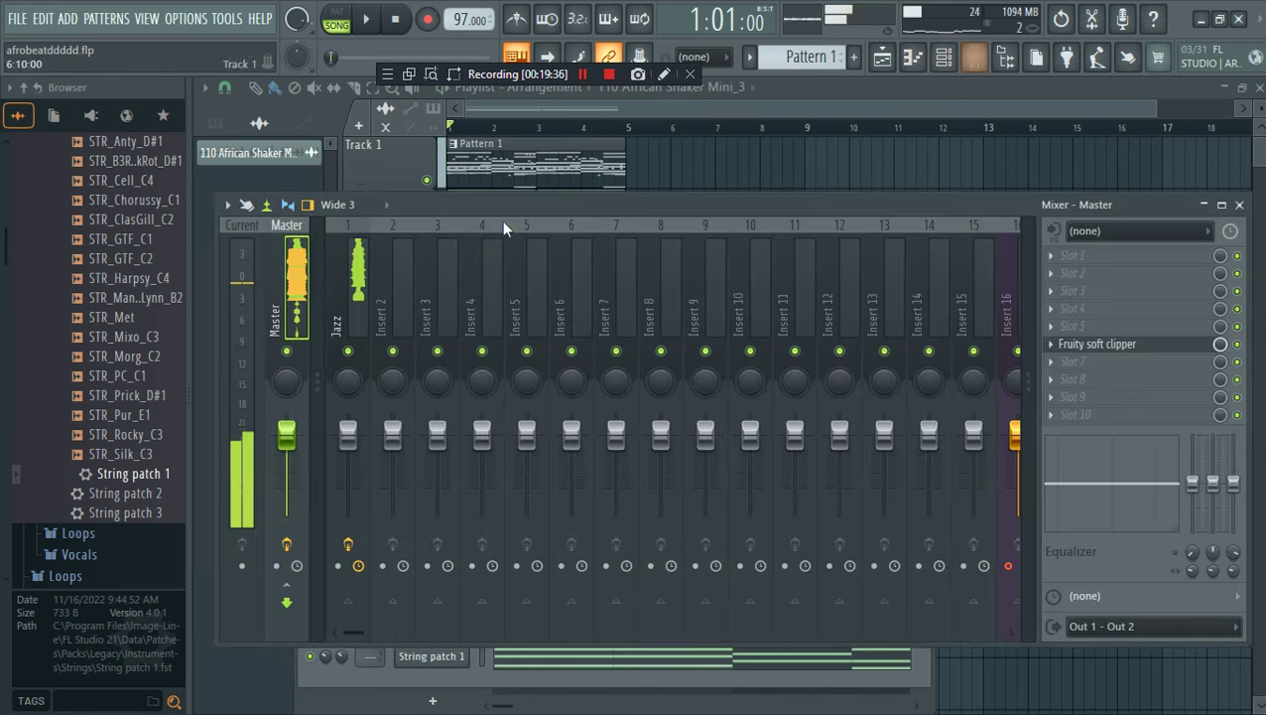
left_click(360, 288)
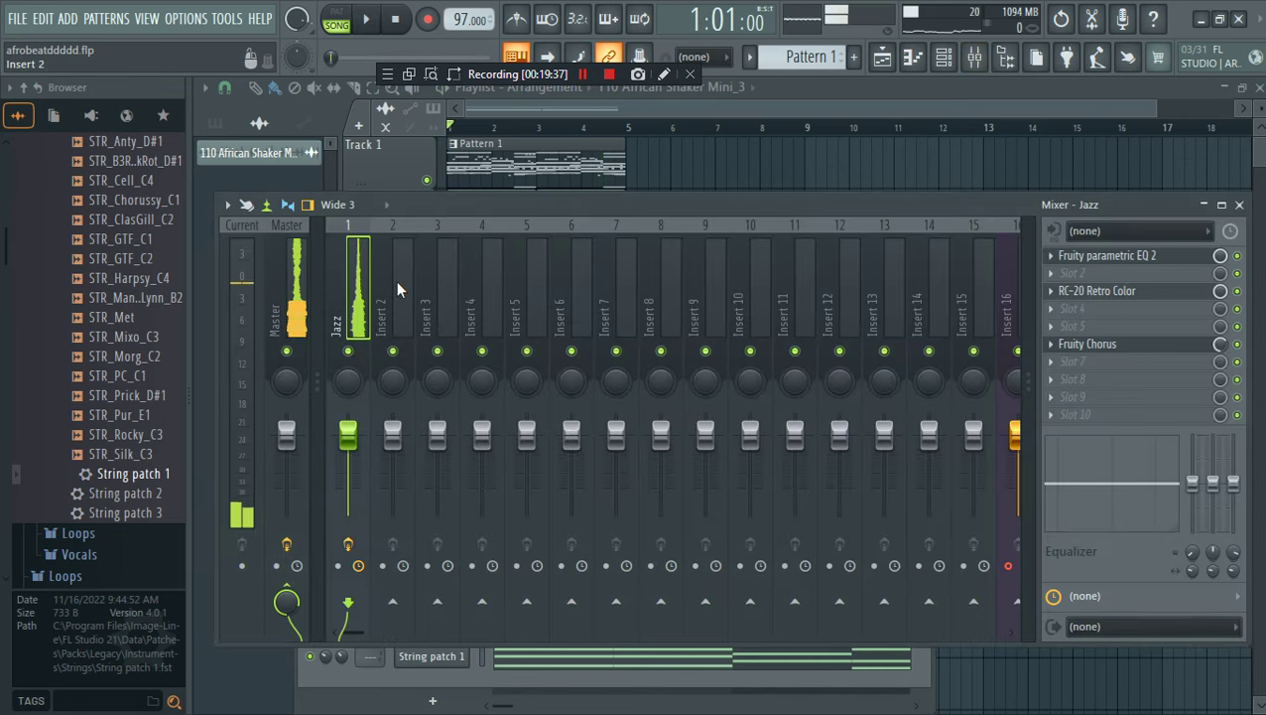
left_click(944, 57)
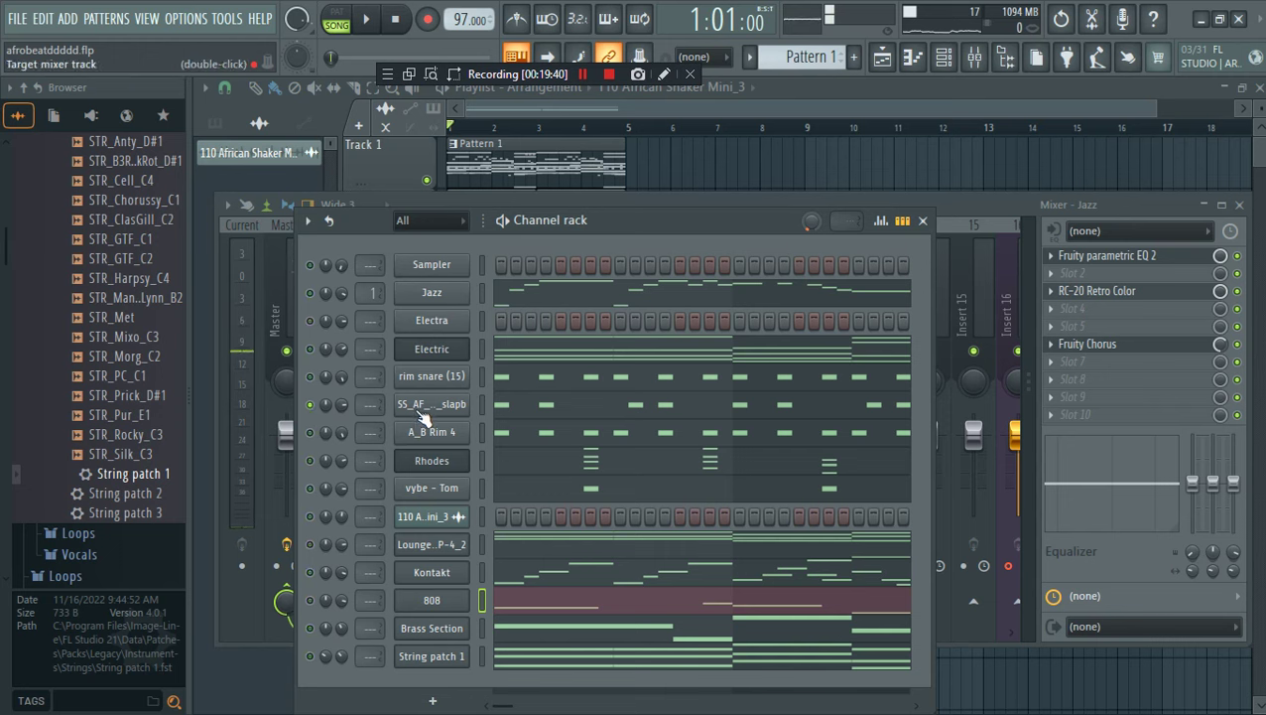
left_click(421, 408)
left_click(358, 321)
left_click(629, 380)
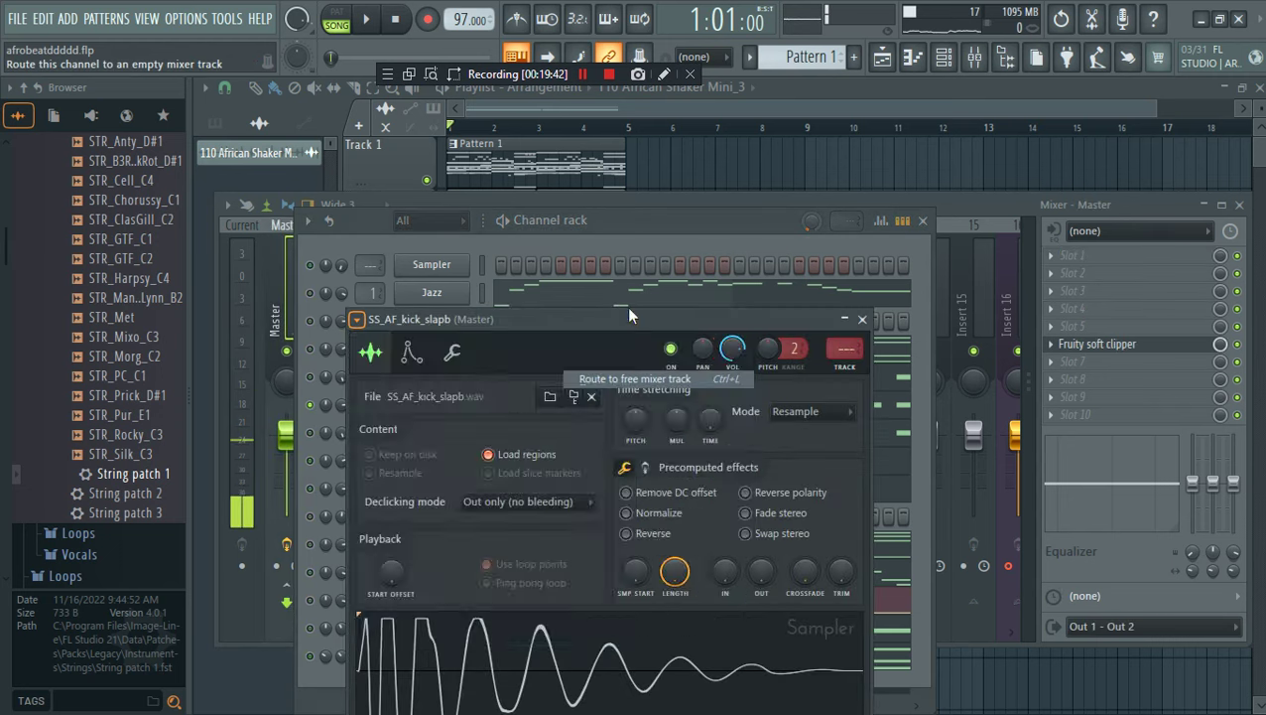
Route the 808 channel to a free mixer track and send the SS_AF_kick_slapb mixer track to it
left_click(938, 59)
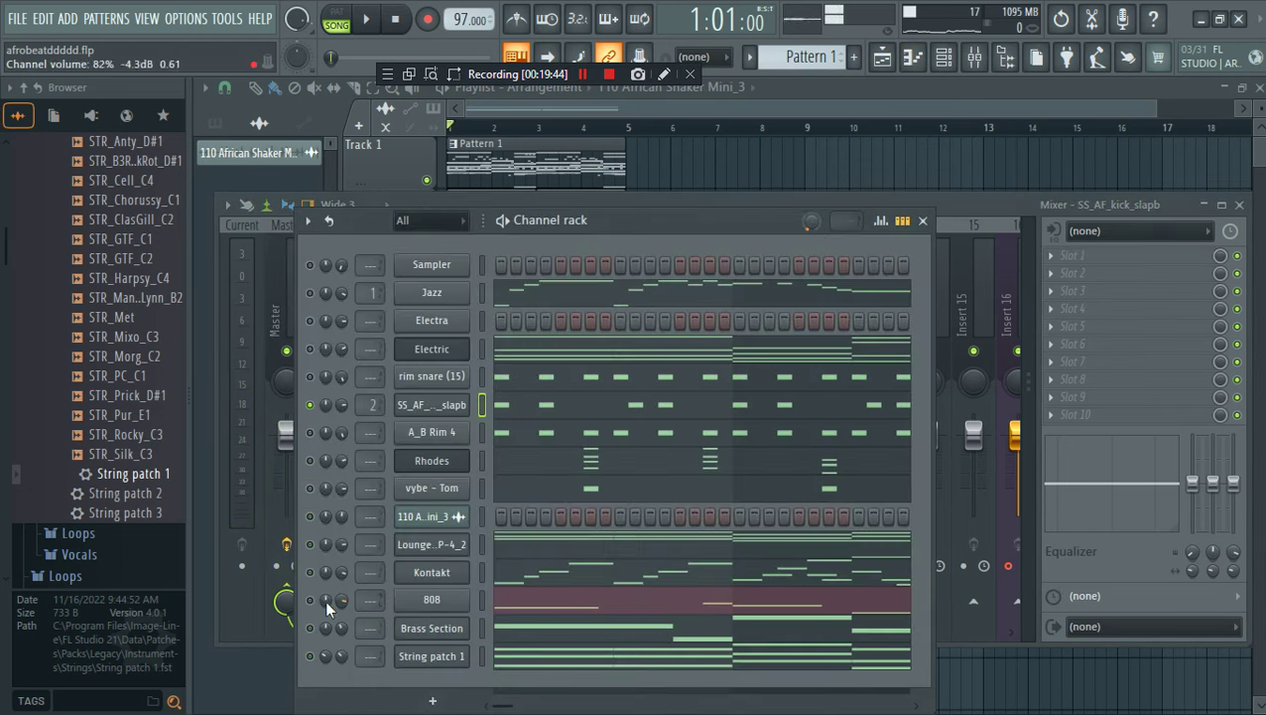
left_click(429, 599)
left_click(334, 296)
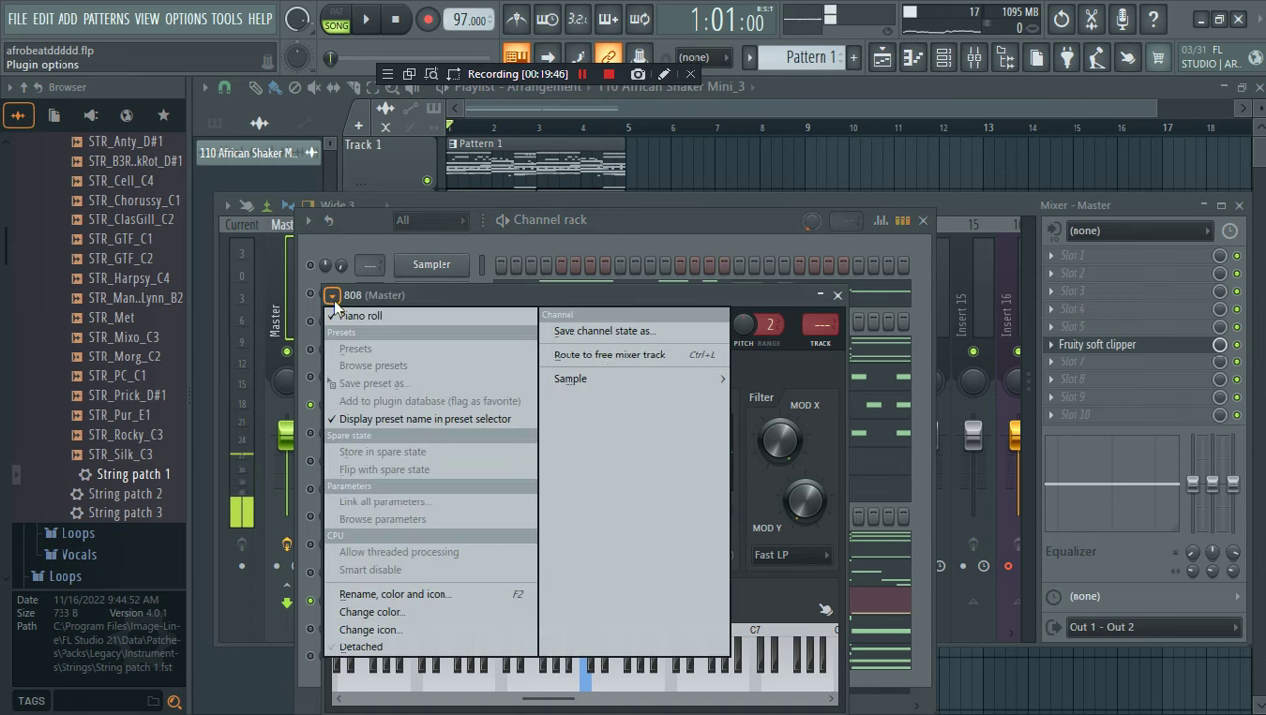
left_click(608, 358)
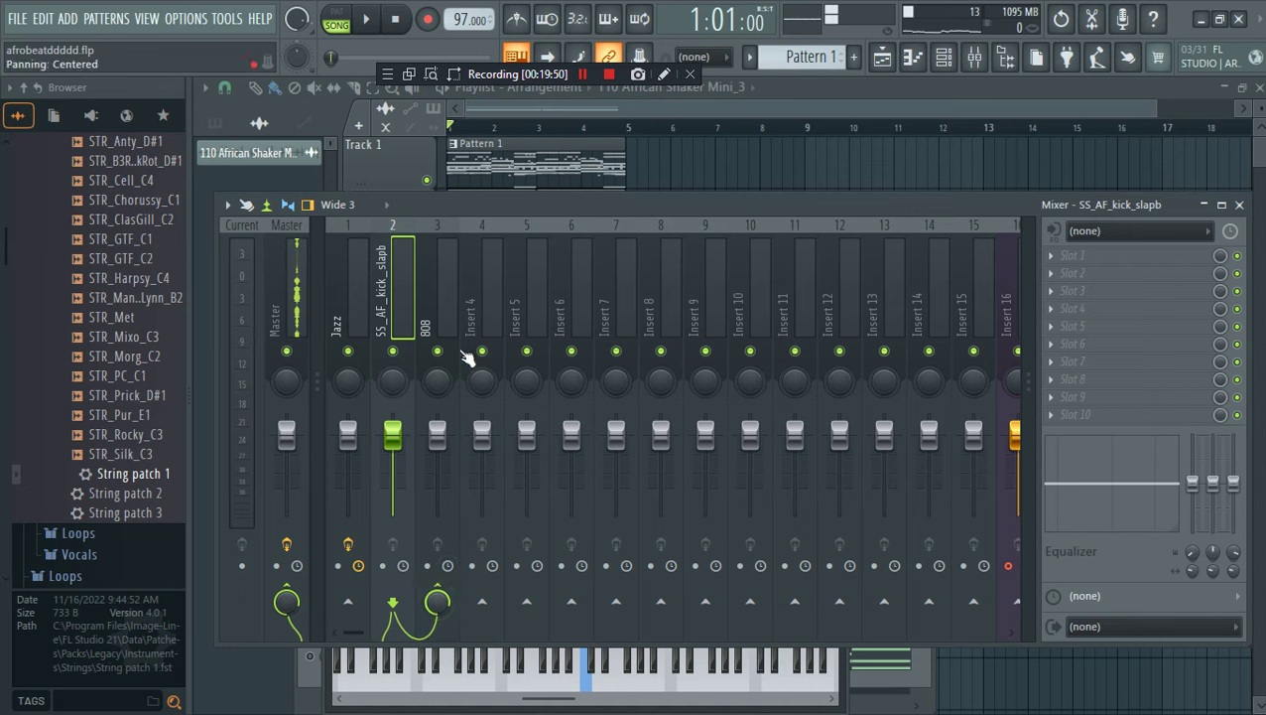
Play the song, compare the kick and 808 mixer tracks, and add Fruity Limiter to the fourth effect slot of the 808 track
key("space")
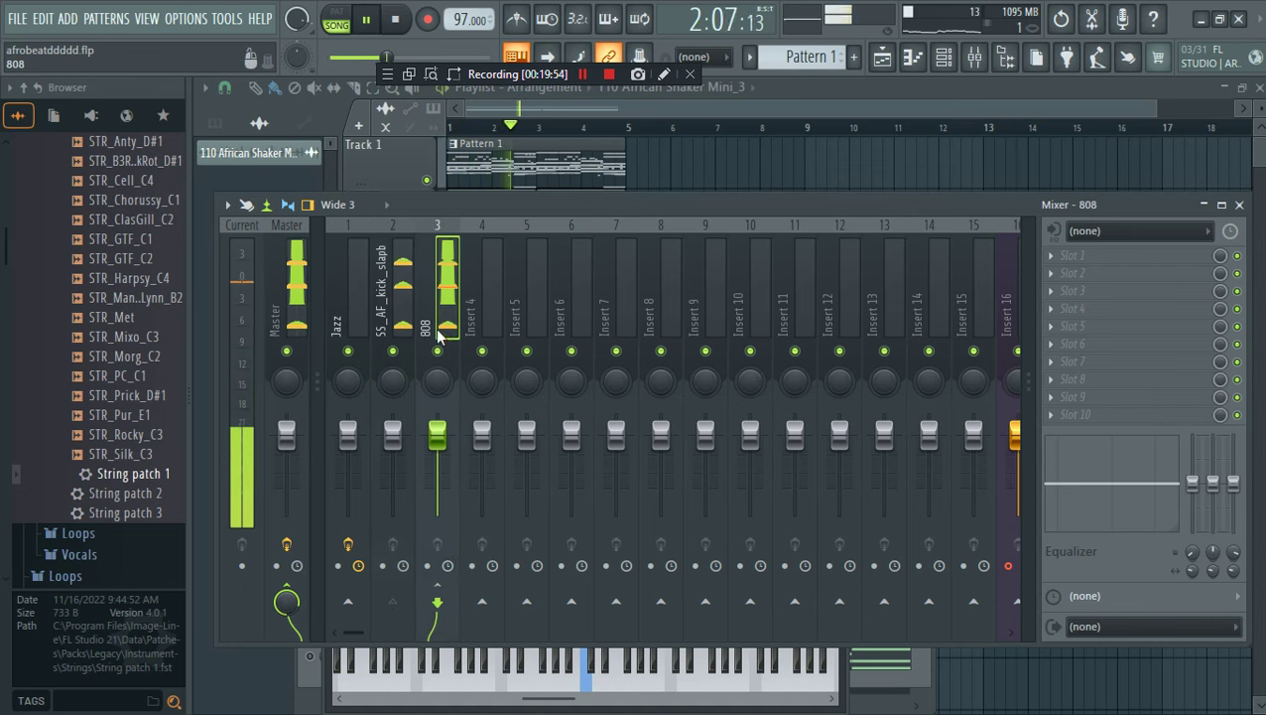
left_click(408, 294)
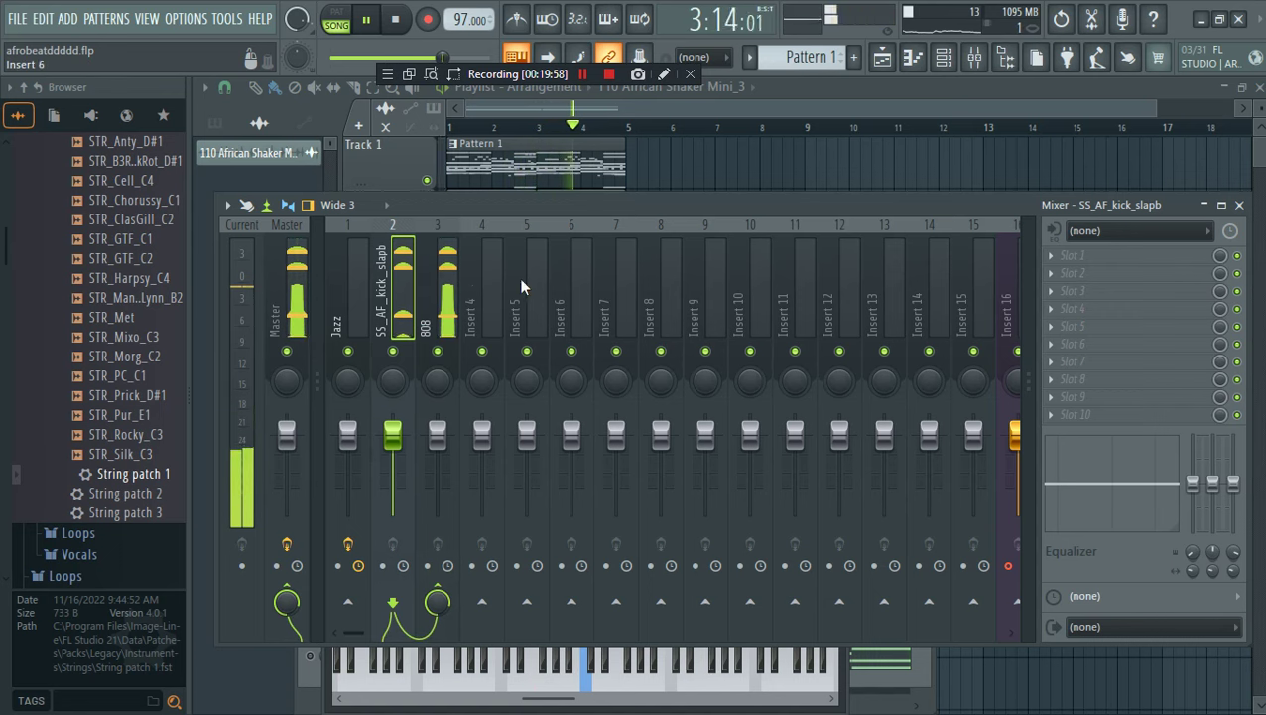
left_click(438, 288)
left_click(1159, 316)
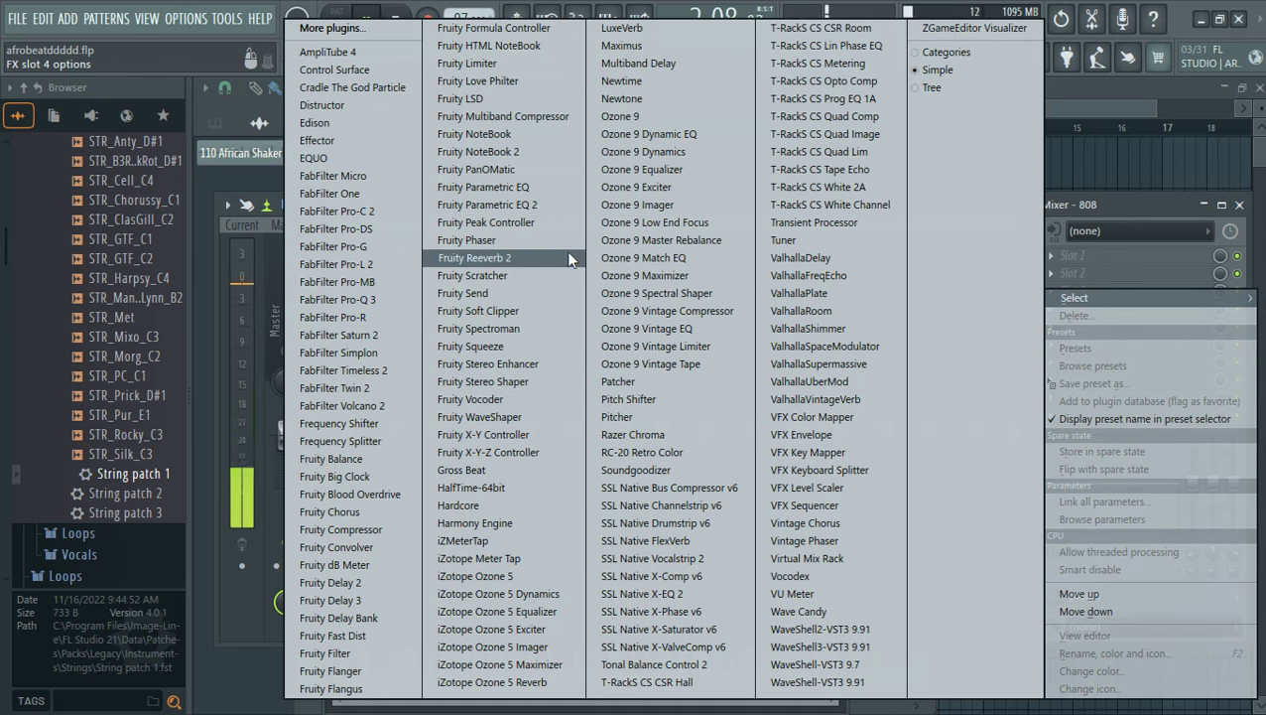
left_click(540, 64)
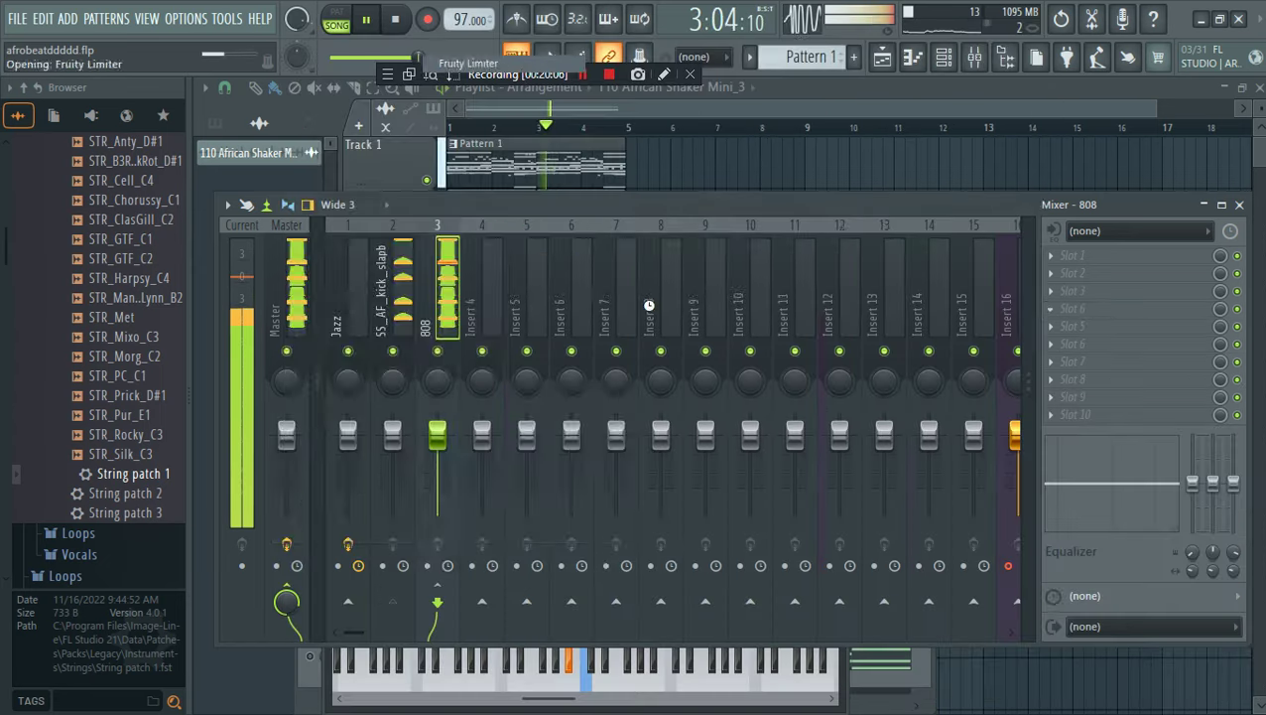
Switch the Fruity Limiter on the 808 track to compressor mode and set its sidechain input to 1
left_click(440, 523)
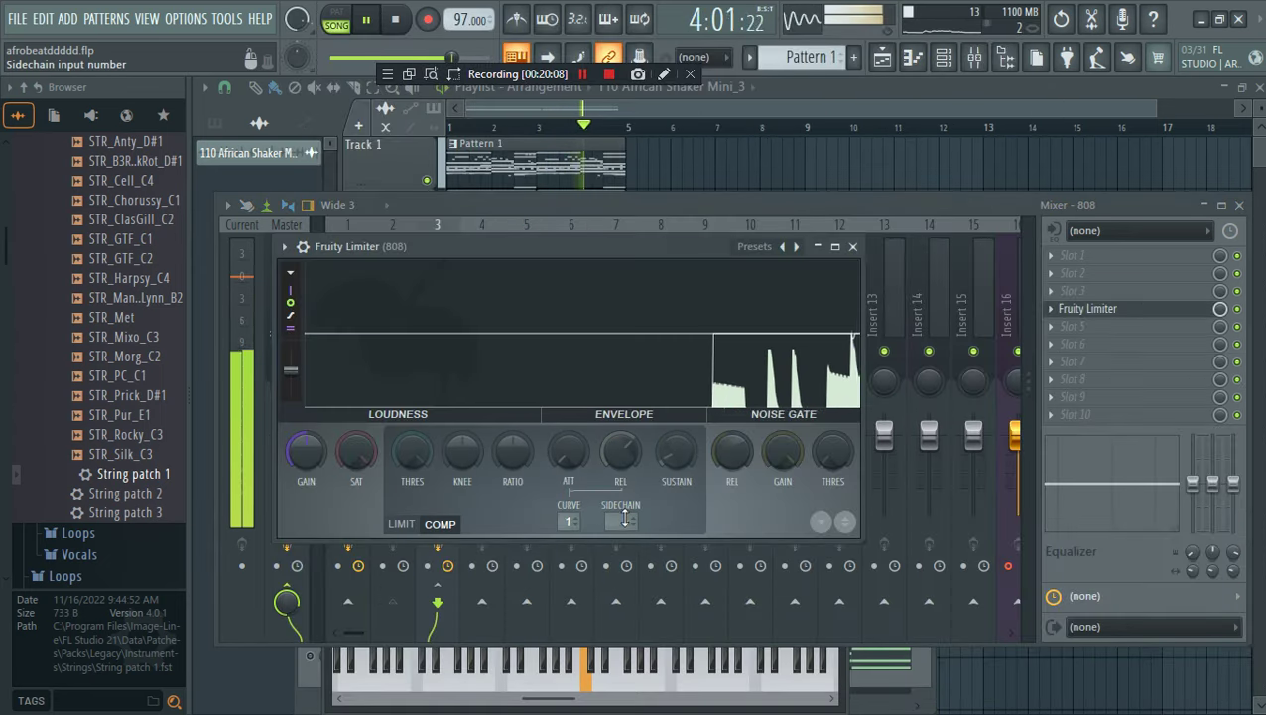
left_click(615, 523)
left_click(664, 551)
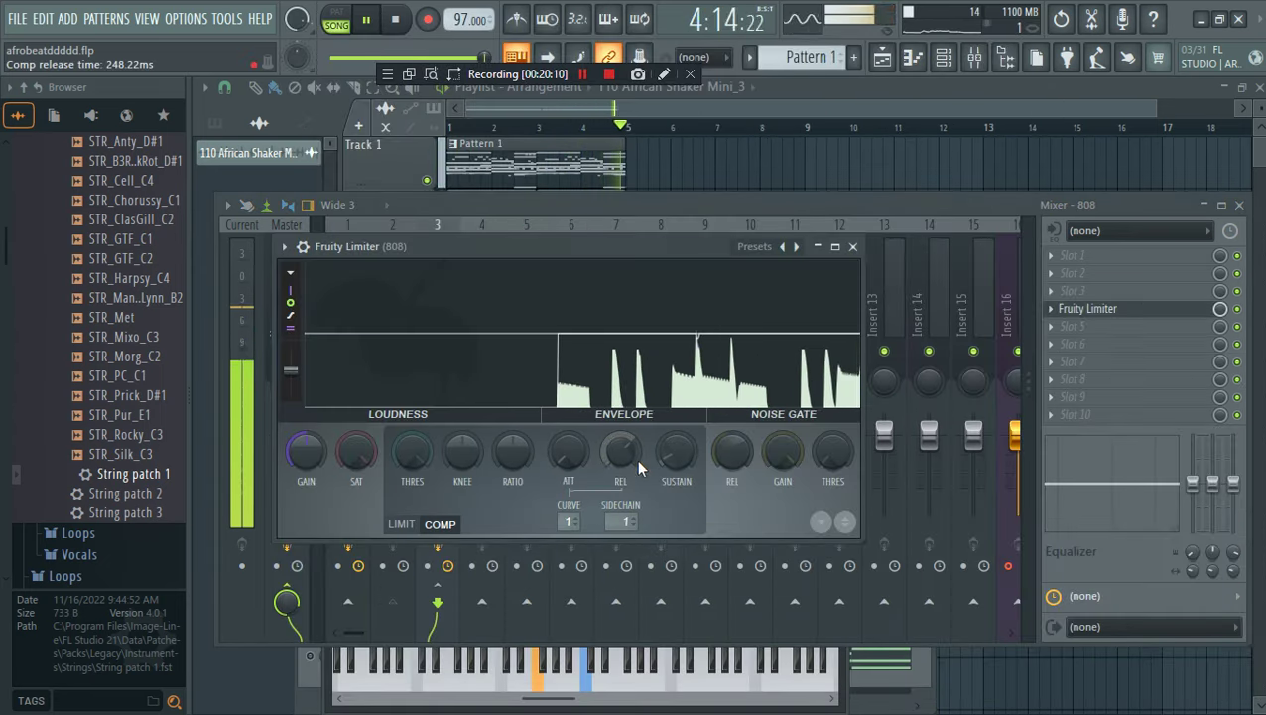
Raise the compressor's ratio and tune its threshold and sustain against the kick during playback
left_click_drag(412, 452, 411, 517)
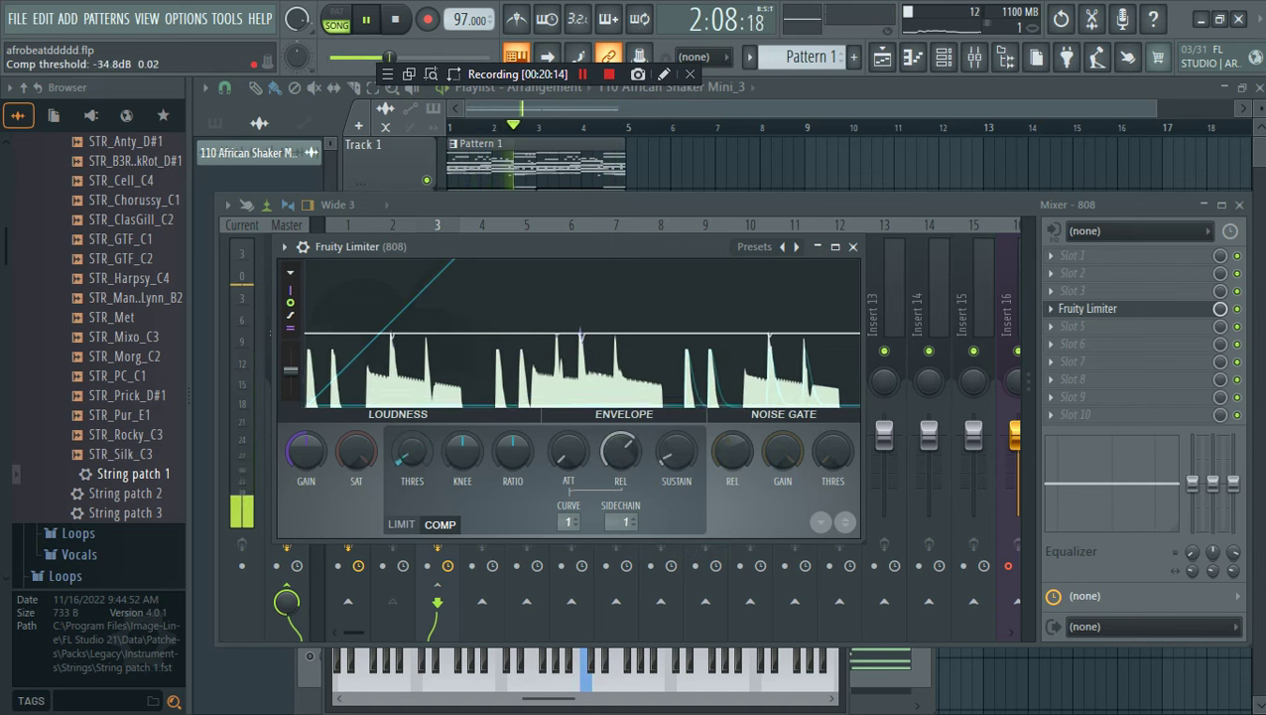
left_click_drag(559, 467, 508, 437)
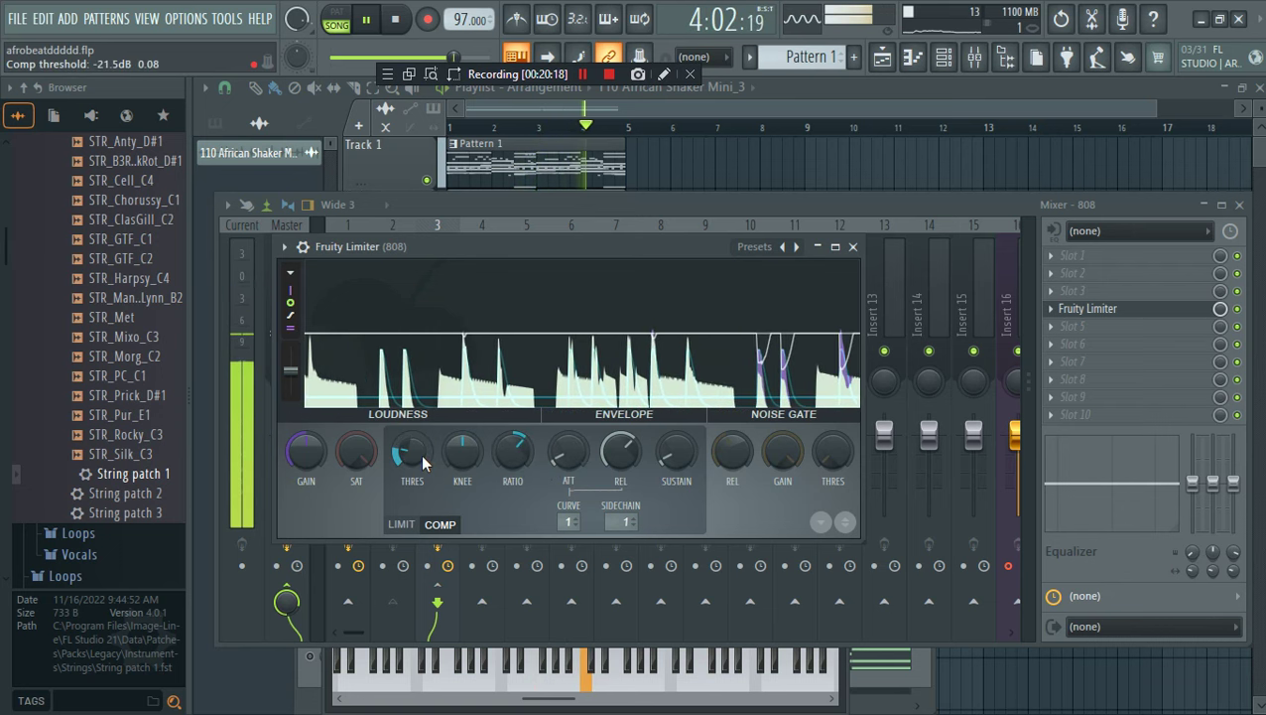
left_click_drag(421, 454, 421, 422)
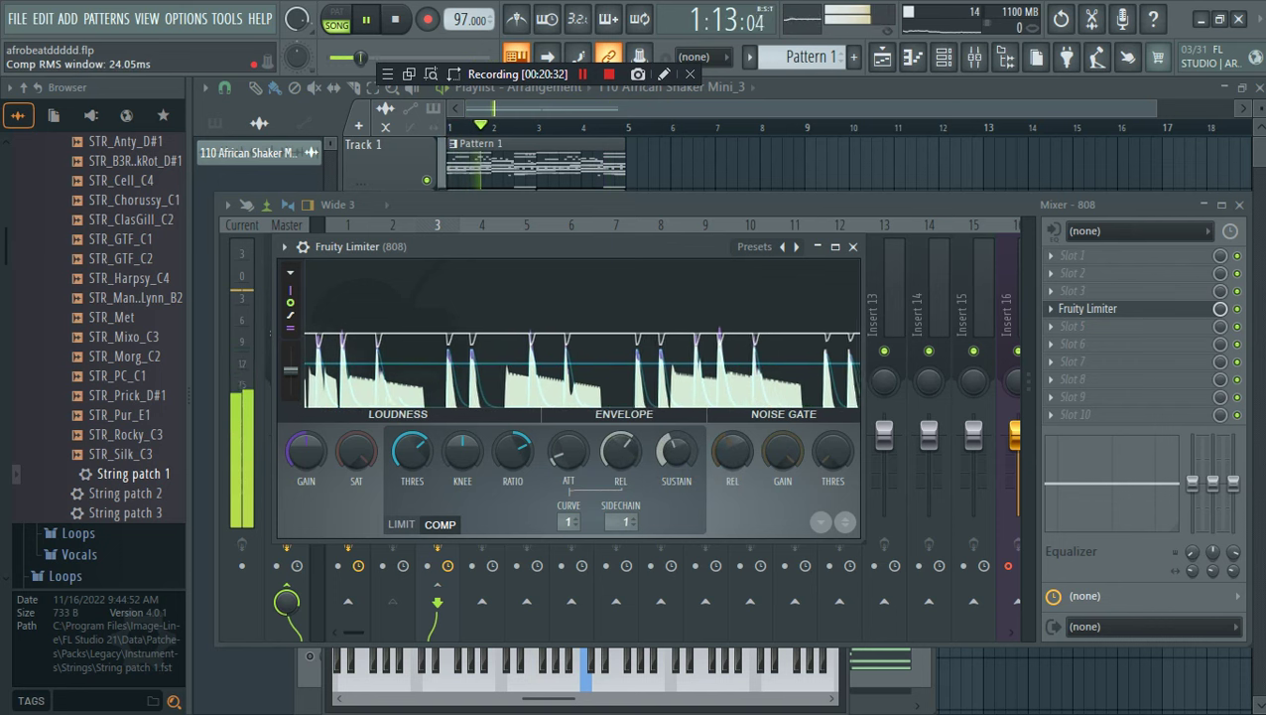
left_click_drag(677, 451, 677, 516)
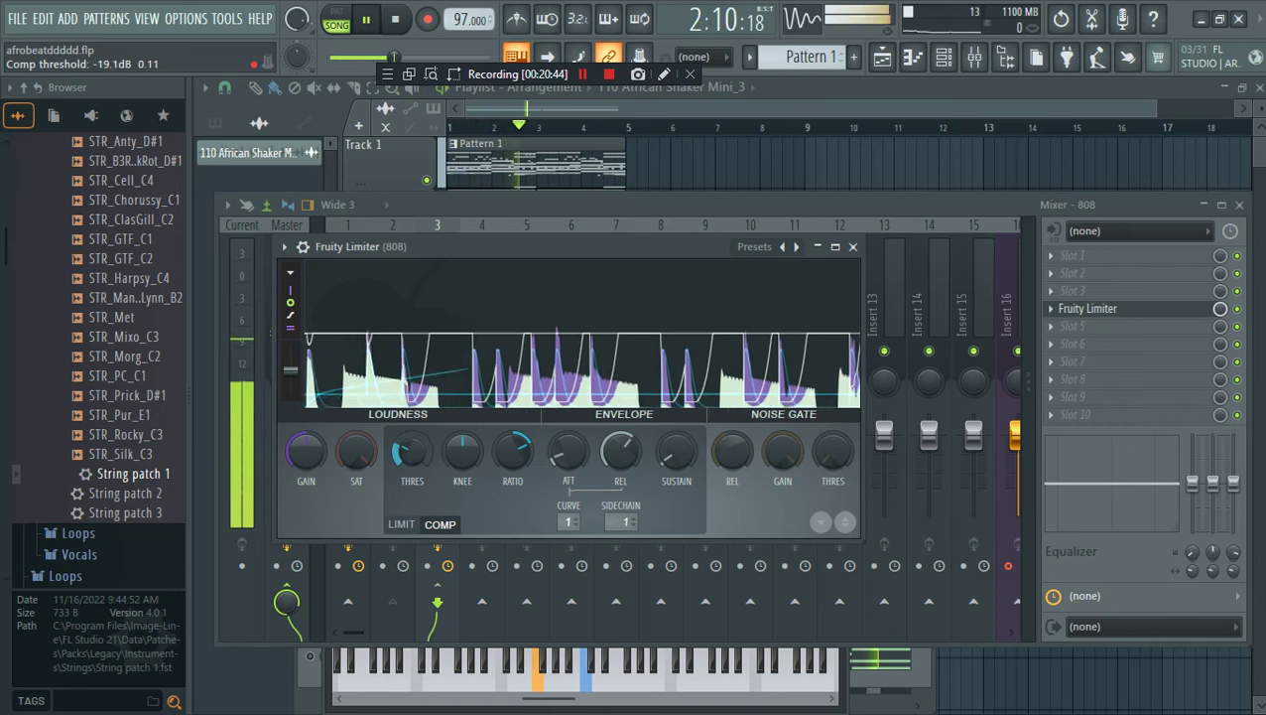
Set the compressor's threshold to about -8.1 dB, restarting playback to hear the 808 ducking under the kick
left_click_drag(412, 452, 412, 407)
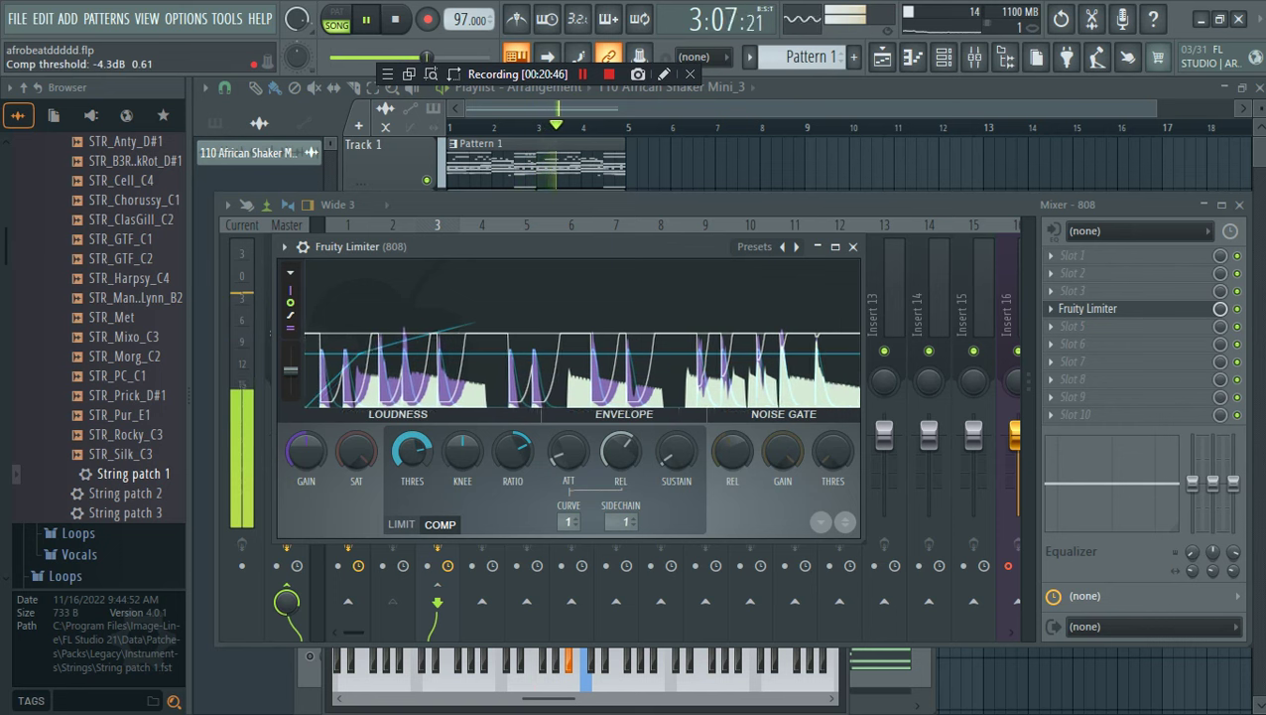
left_click_drag(412, 452, 412, 458)
key("space")
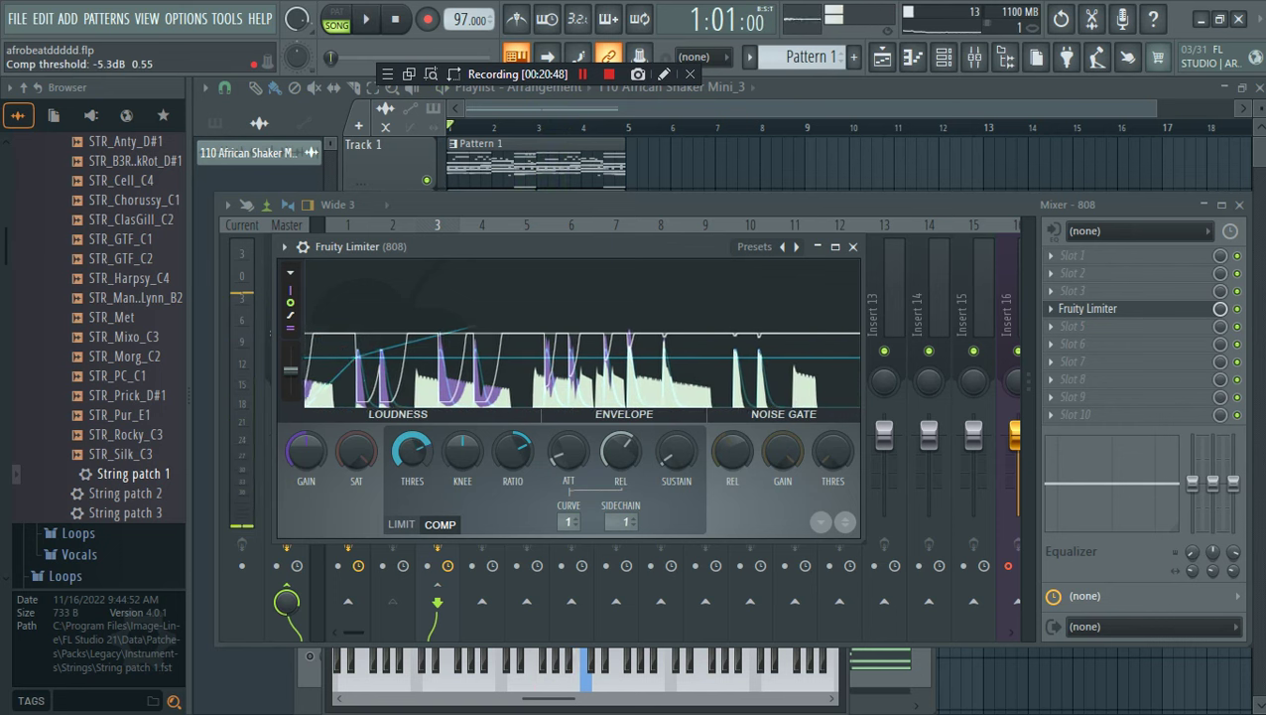
key("space")
left_click_drag(412, 451, 412, 465)
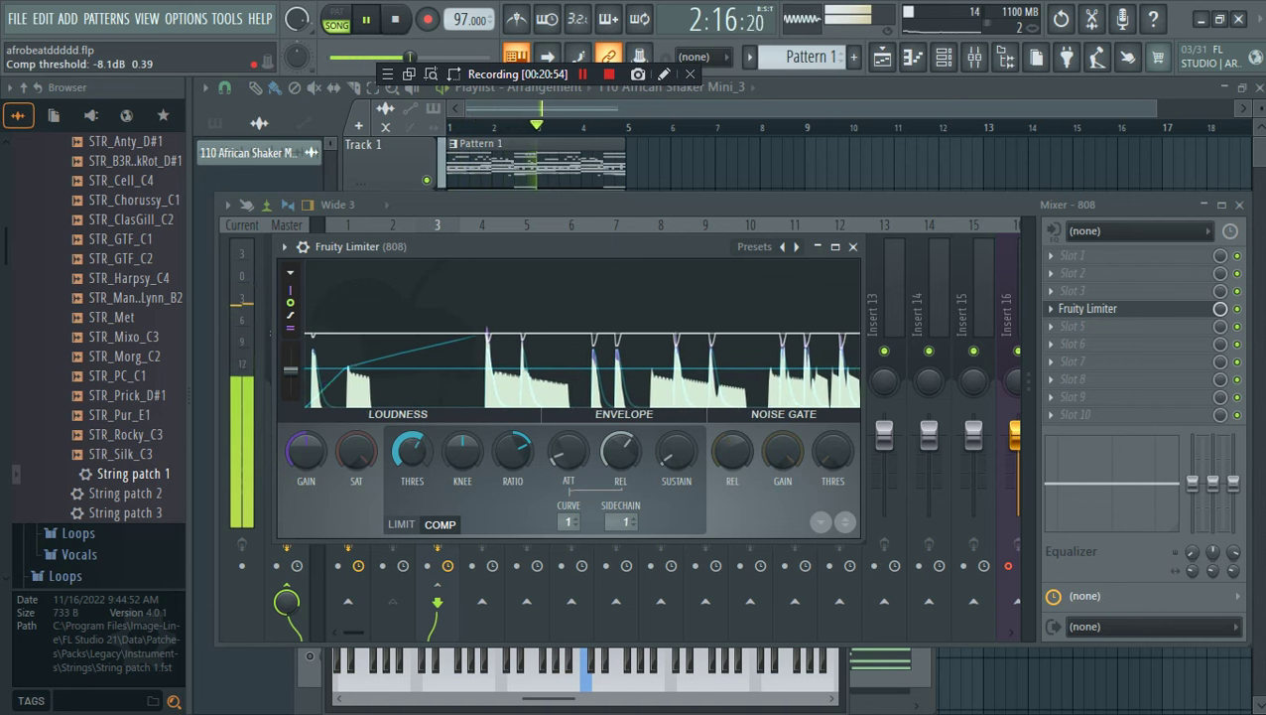
Turn all the channels back on and check the 808 and kick levels in the mixer with the full song playing
left_click(948, 60)
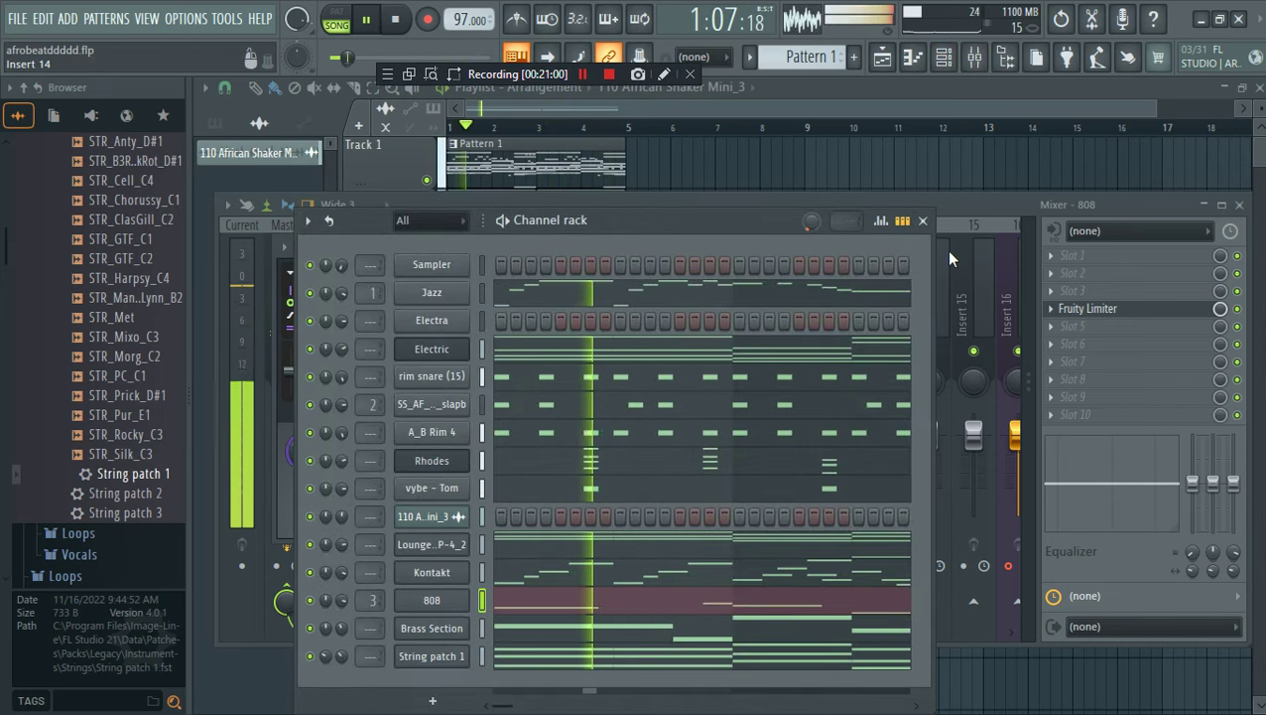
left_click(960, 207)
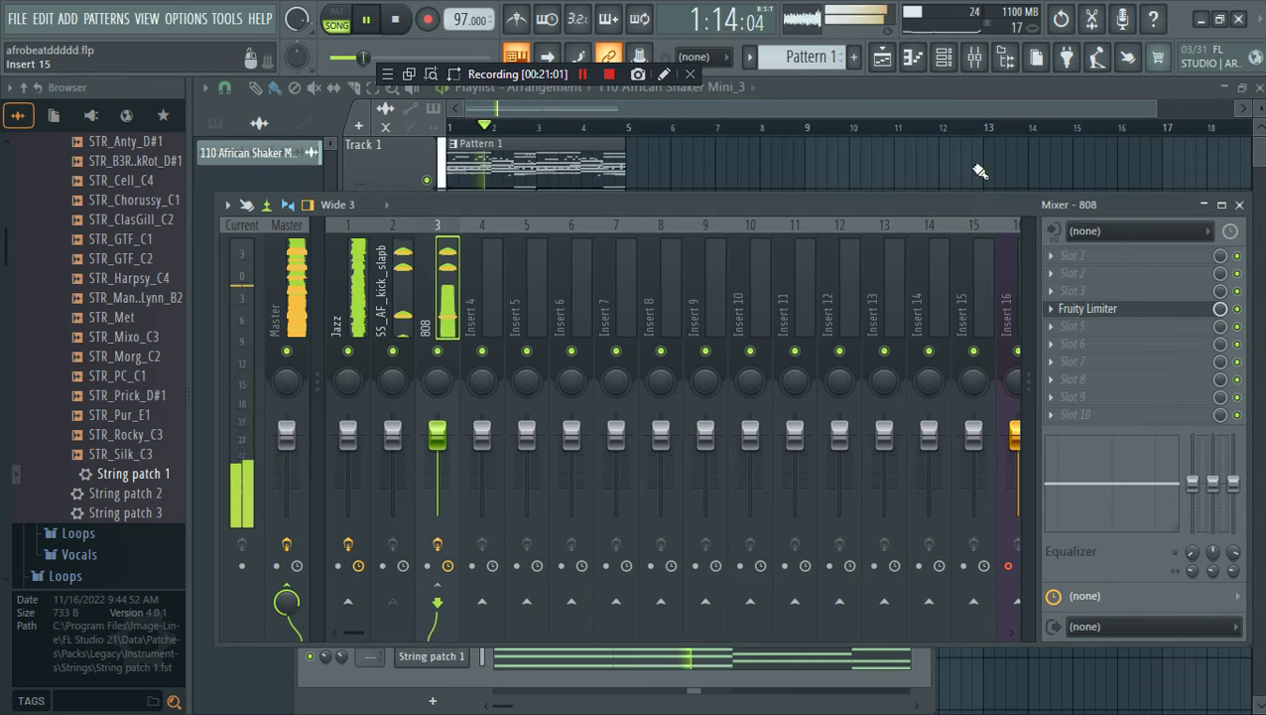
left_click(944, 59)
left_click(950, 203)
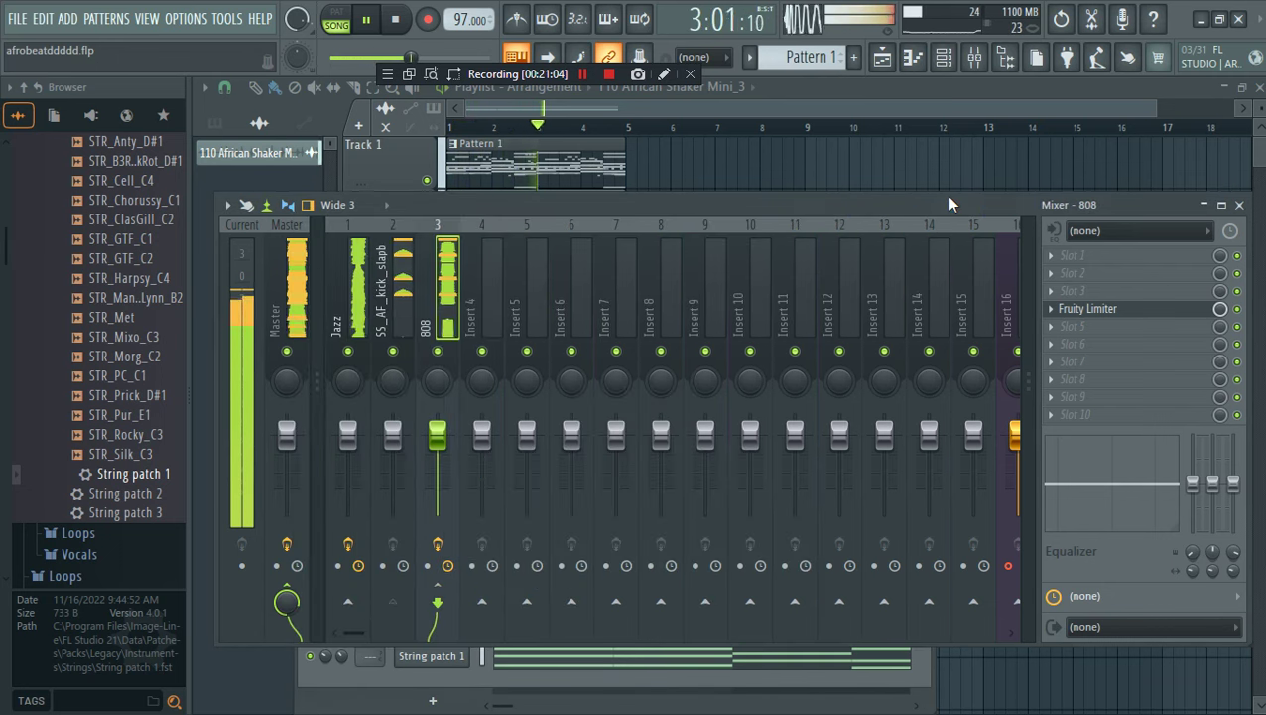
Review the Fruity Limiter on the 808 track and lower the kick track's send level to the 808 to about 90%
left_click(1100, 311)
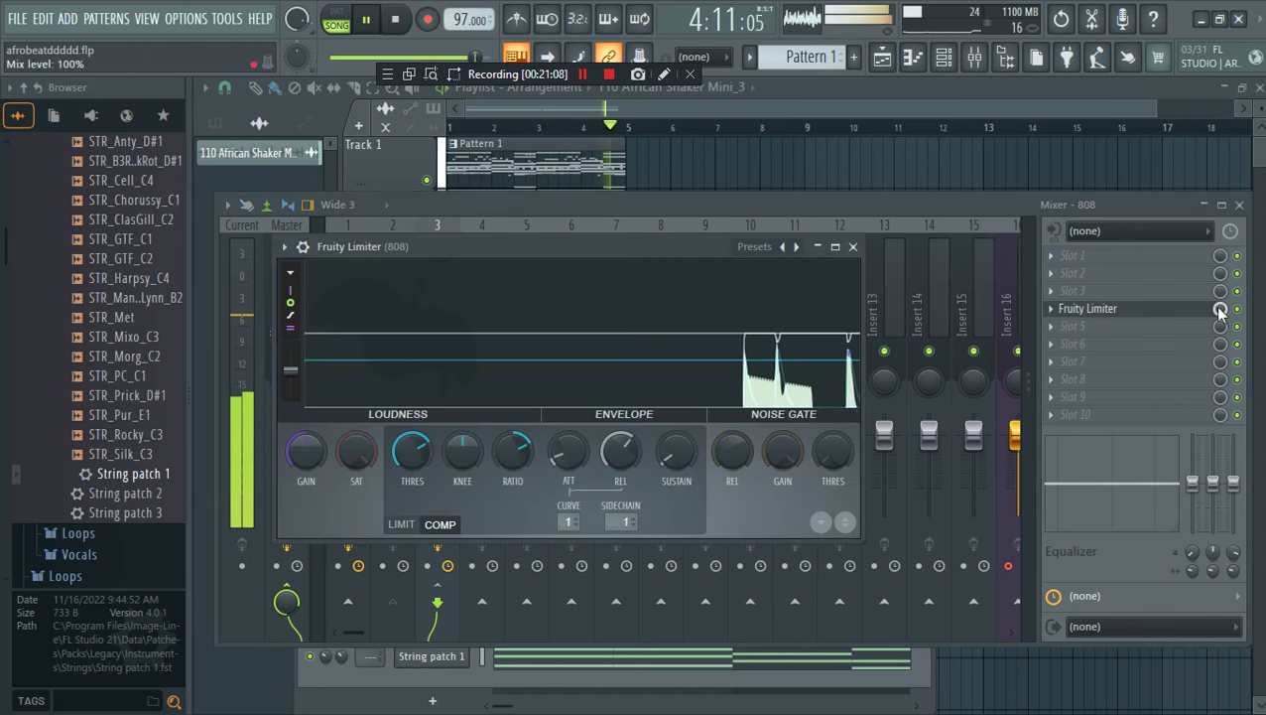
left_click(852, 246)
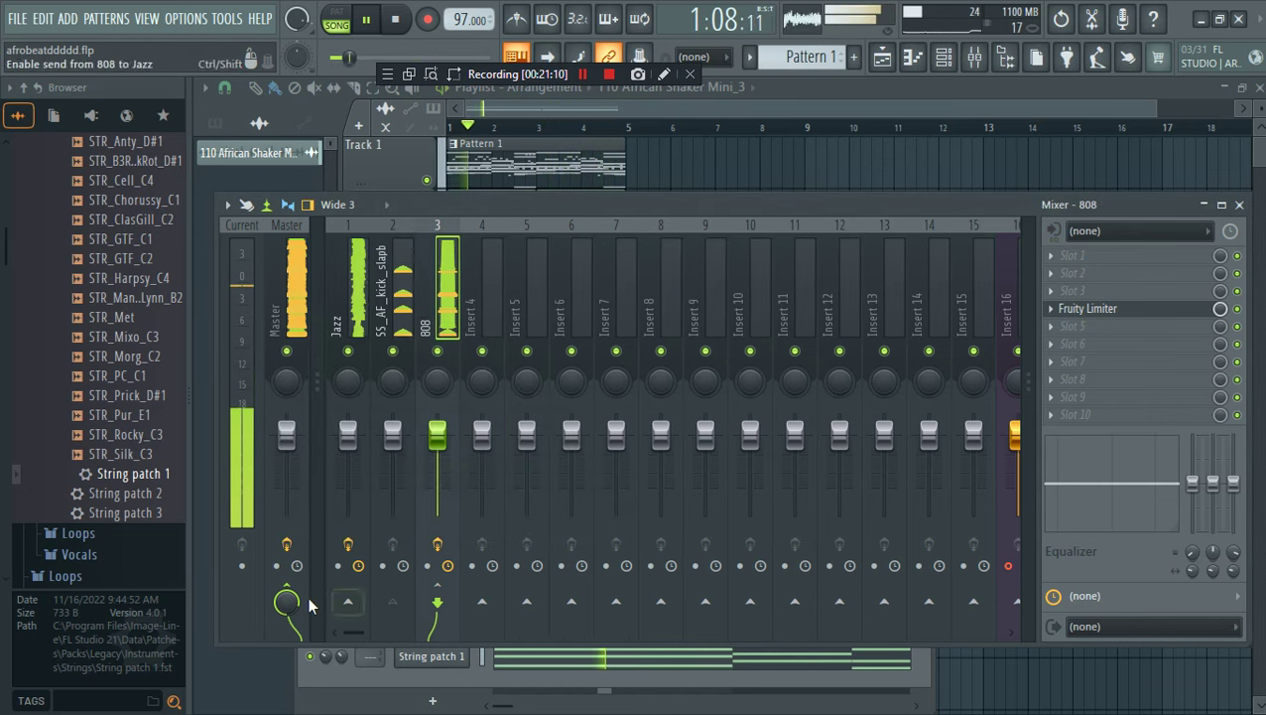
left_click(400, 313)
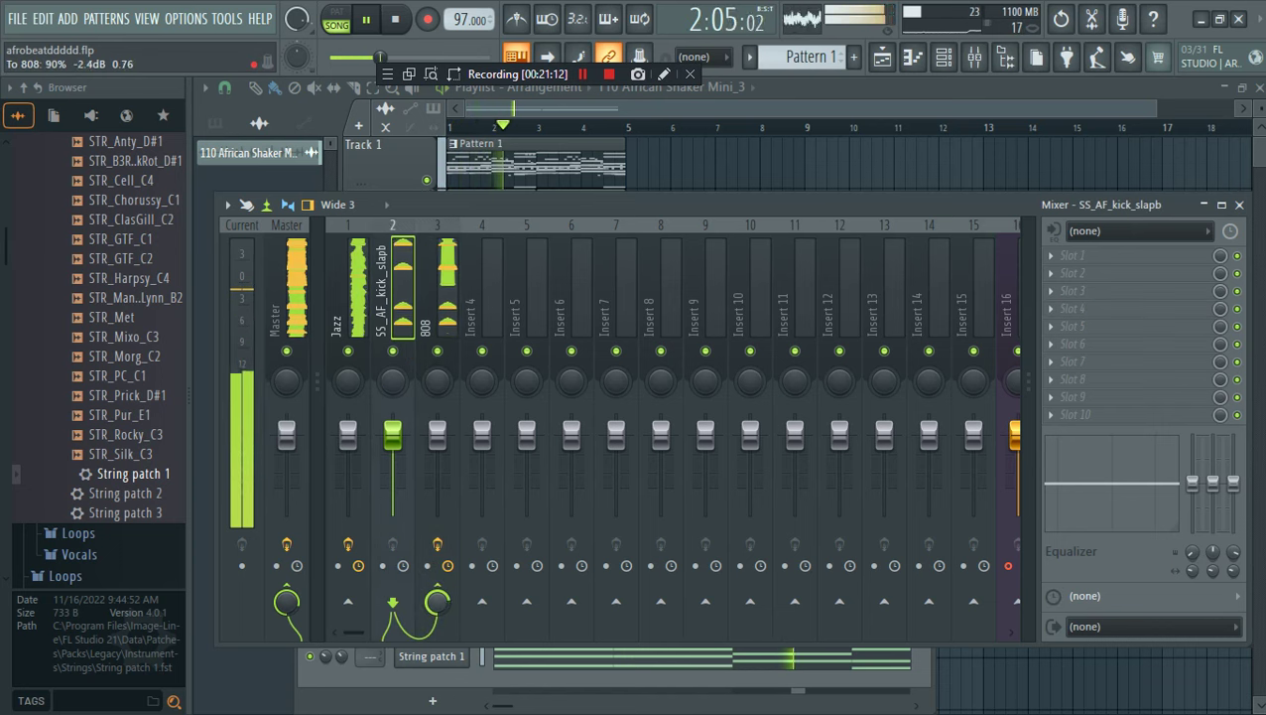